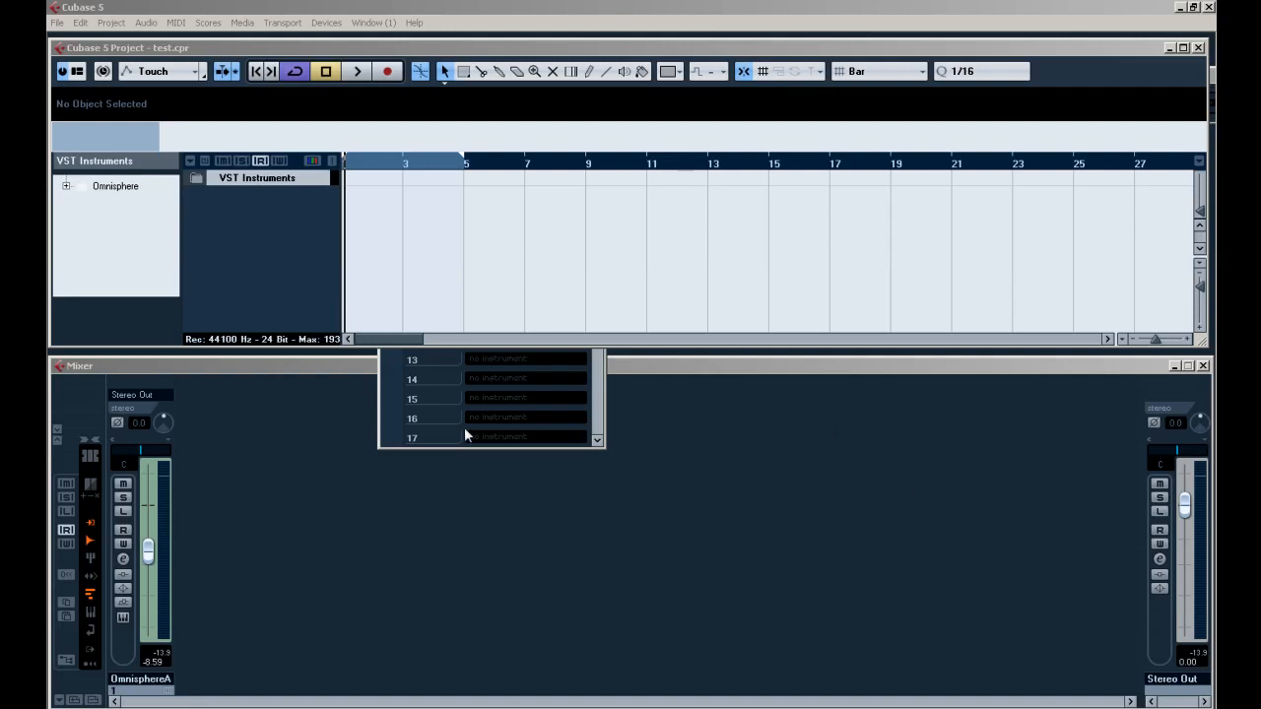
Arrange the VST Instruments window over the project and place the Transport panel fully in view above the mixer.
{"action": "left_click", "coordinate": [434, 397]}
{"action": "left_click_drag", "start_coordinate": [541, 93], "coordinate": [766, 136]}
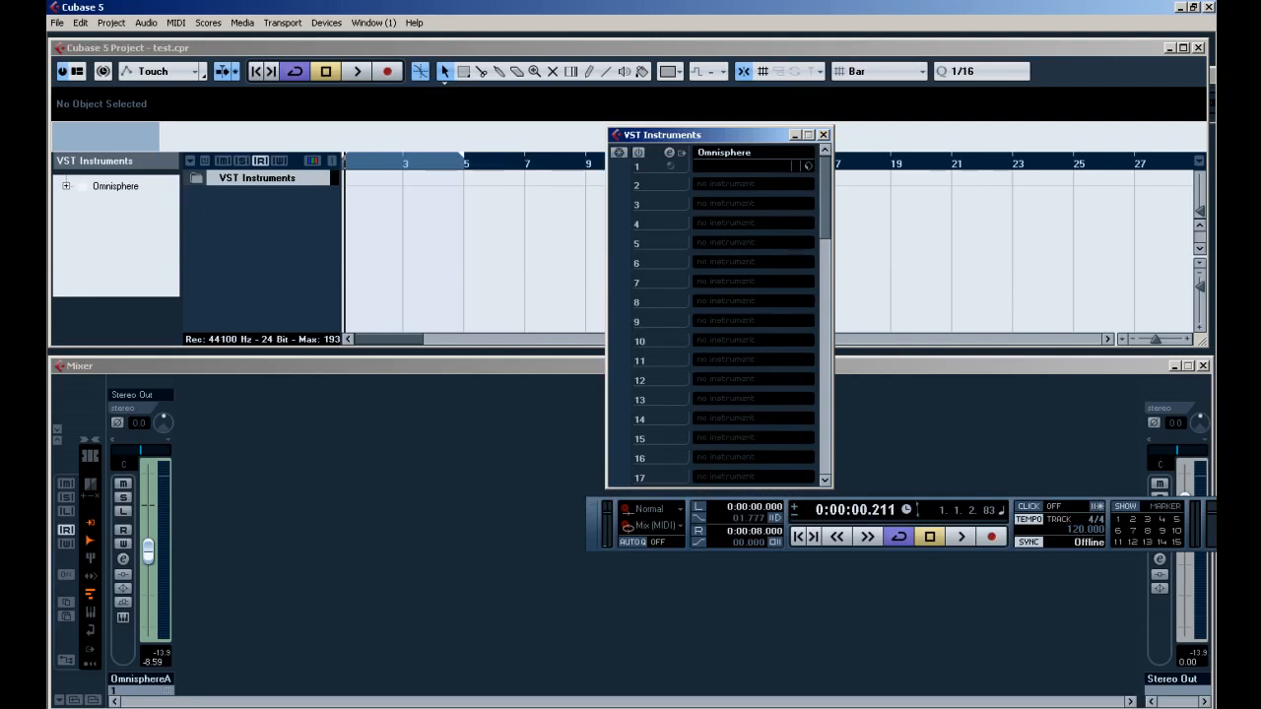
{"action": "left_click_drag", "start_coordinate": [1256, 524], "coordinate": [1059, 605]}
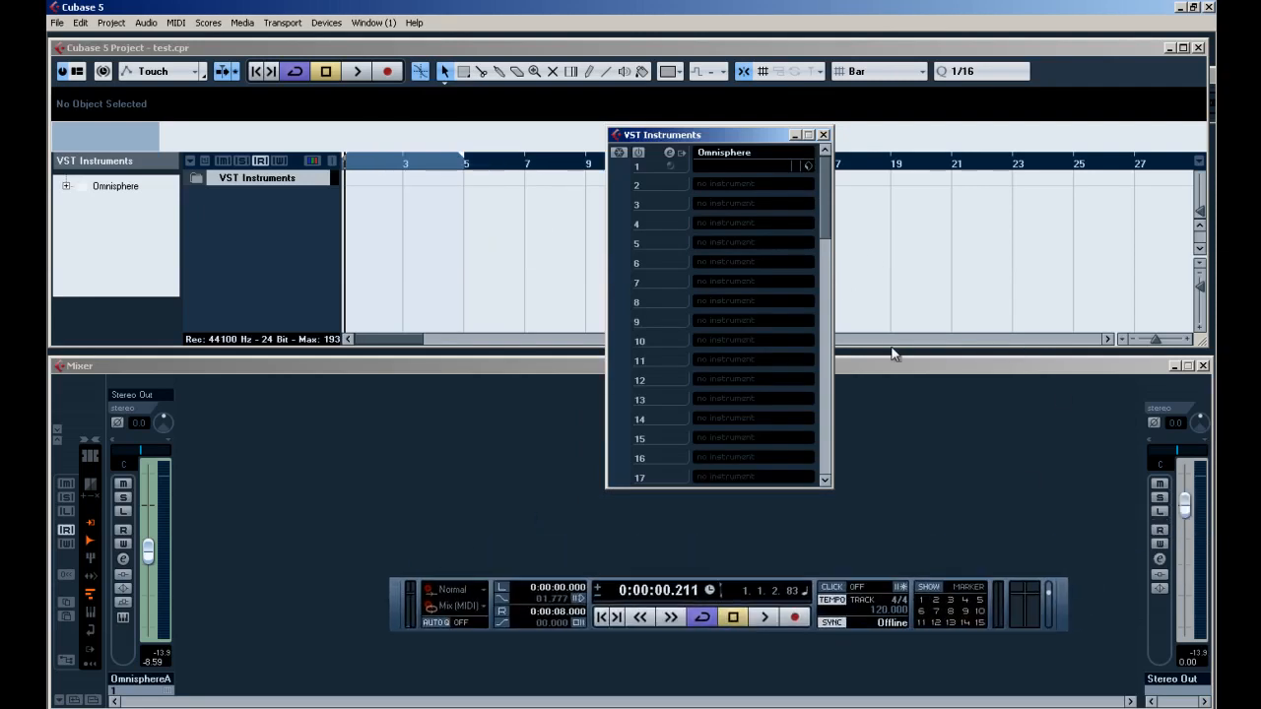
Load Kontakt 4 16out into instrument slot 2, create its assigned MIDI track, and reposition the plugin window.
{"action": "left_click", "coordinate": [709, 184]}
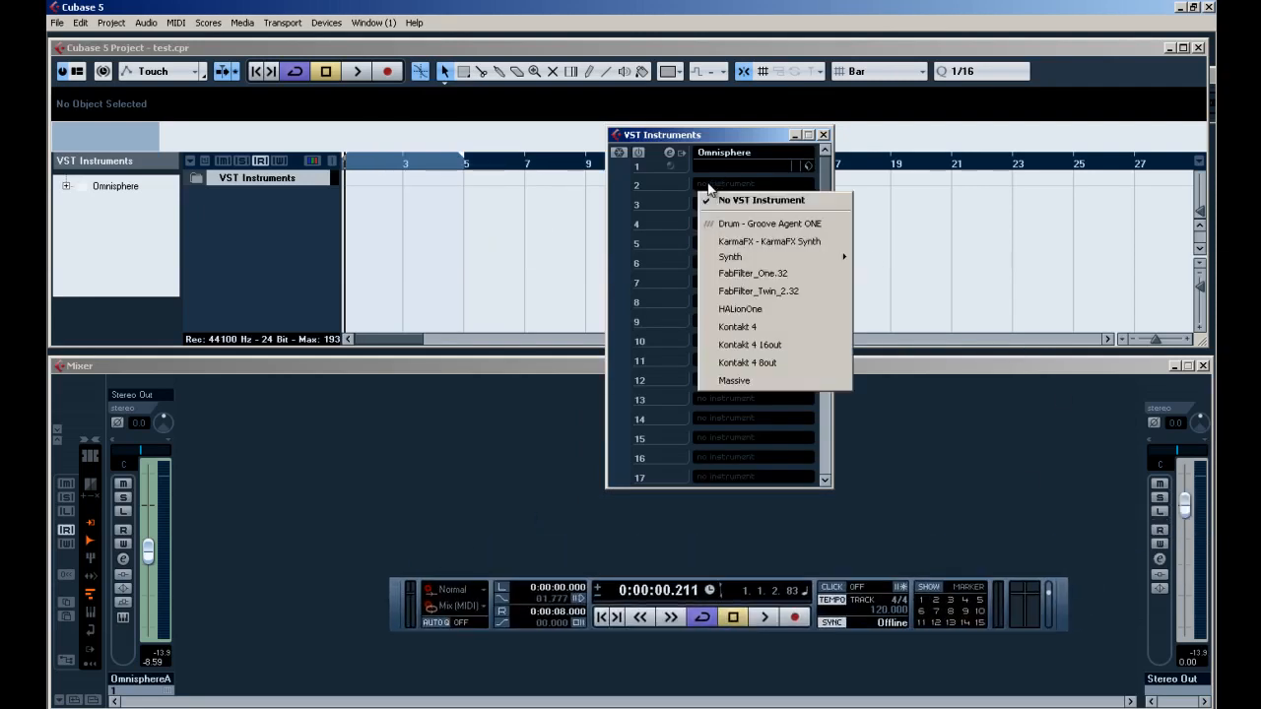
{"action": "left_click", "coordinate": [777, 344]}
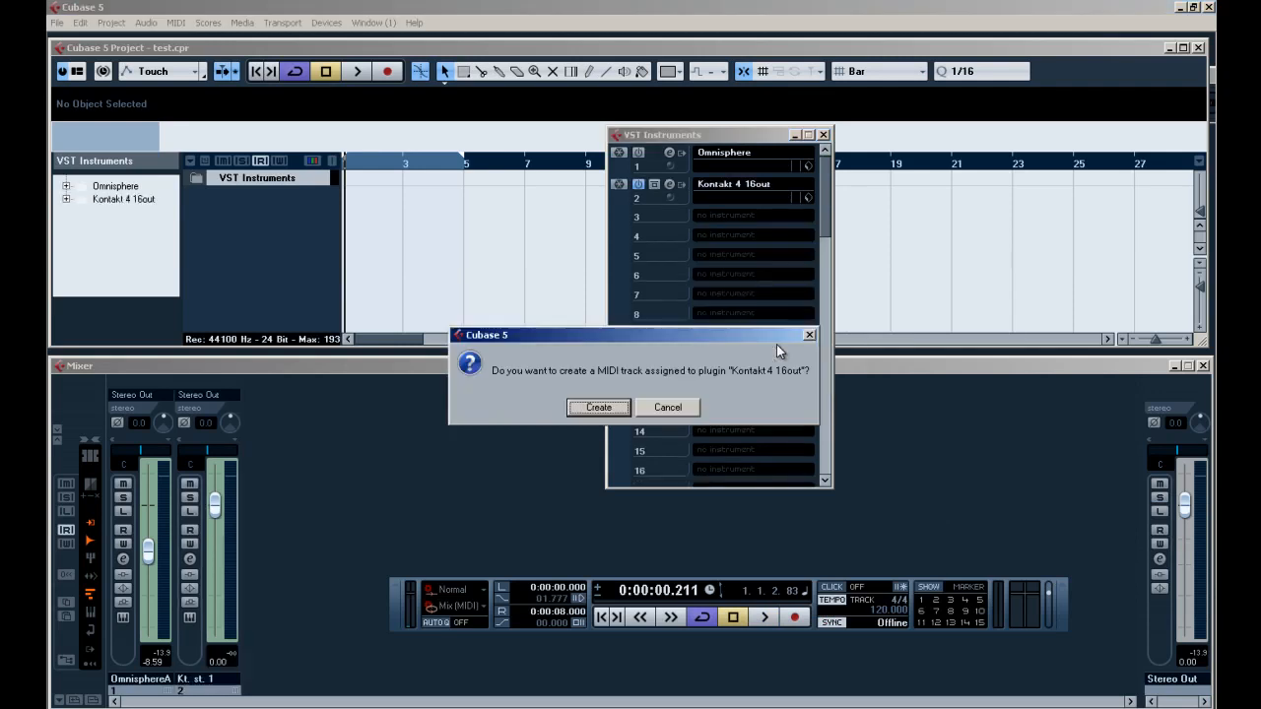
{"action": "left_click", "coordinate": [595, 406]}
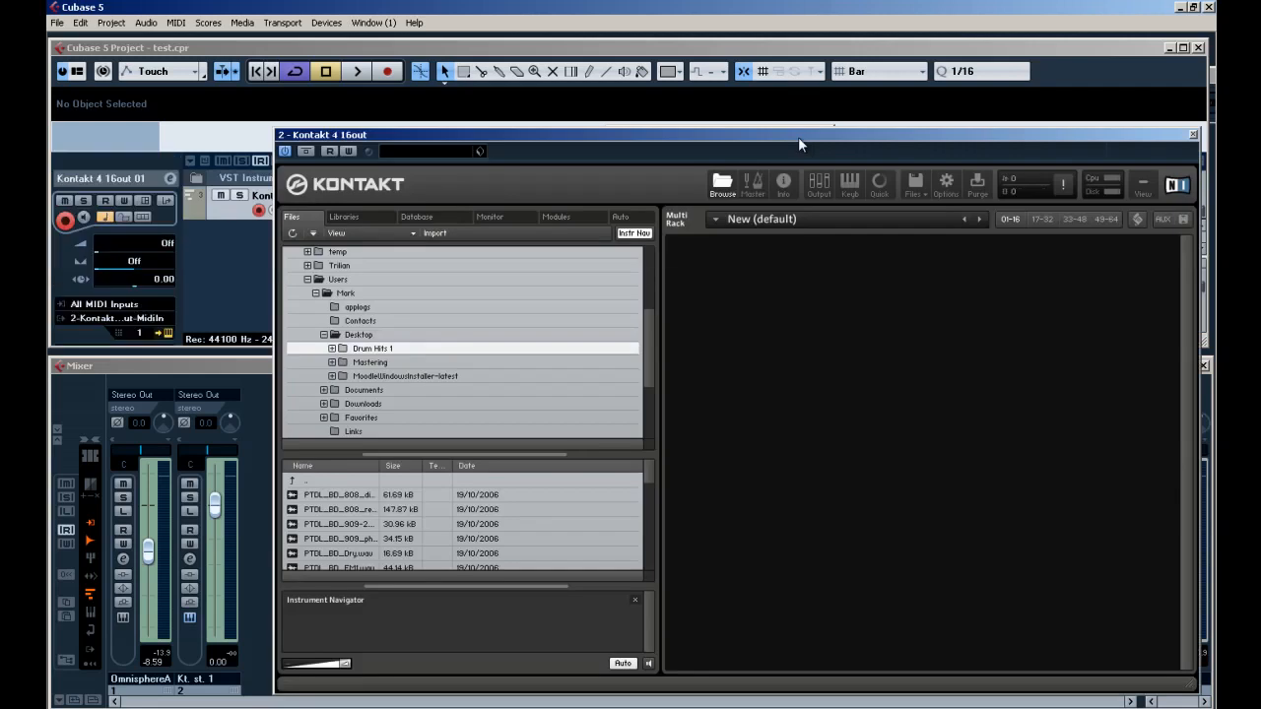
{"action": "left_click_drag", "start_coordinate": [812, 138], "coordinate": [737, 116]}
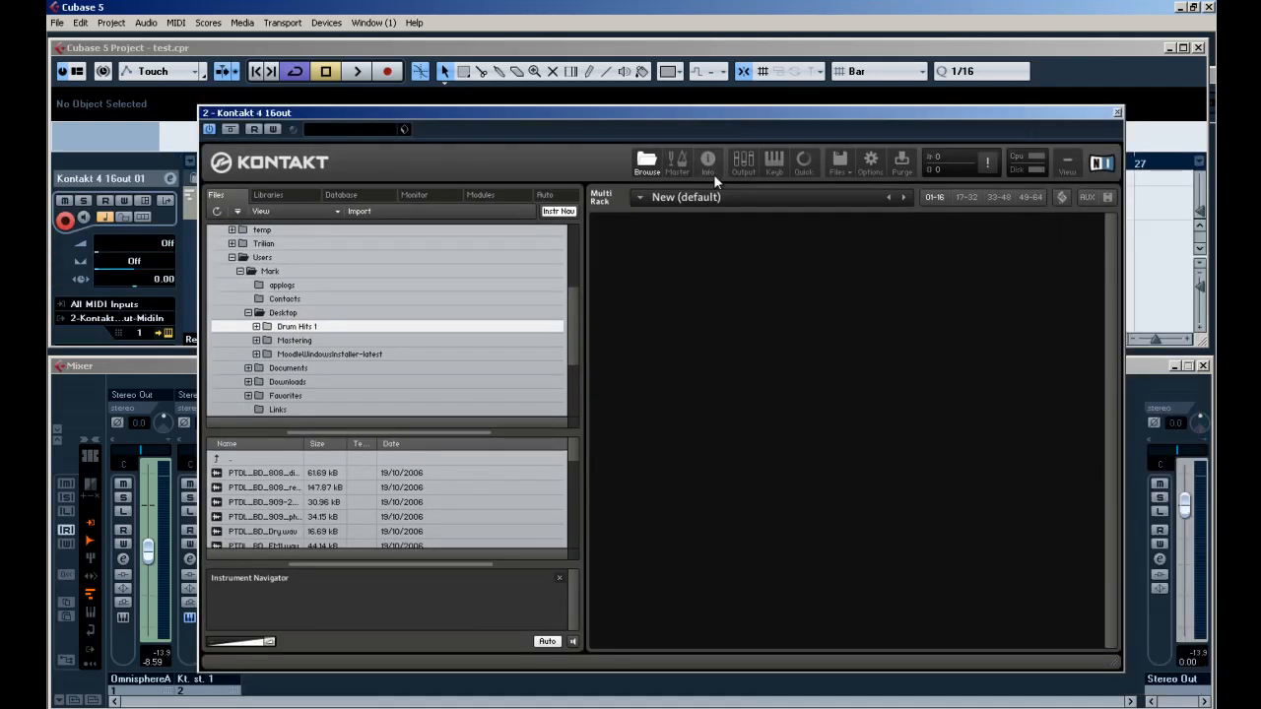
Show Kontakt's Outputs section and delete the mo.8 and mo.7 channels.
{"action": "left_click", "coordinate": [741, 165]}
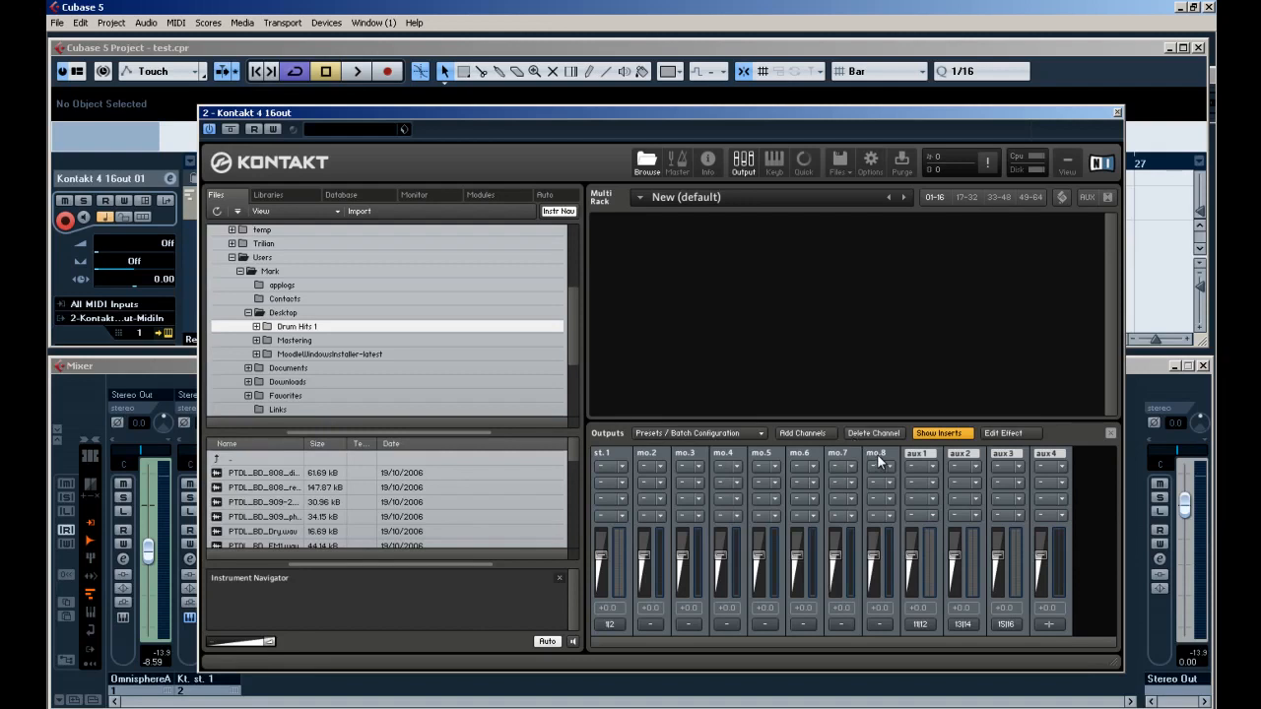
{"action": "left_click", "coordinate": [868, 637]}
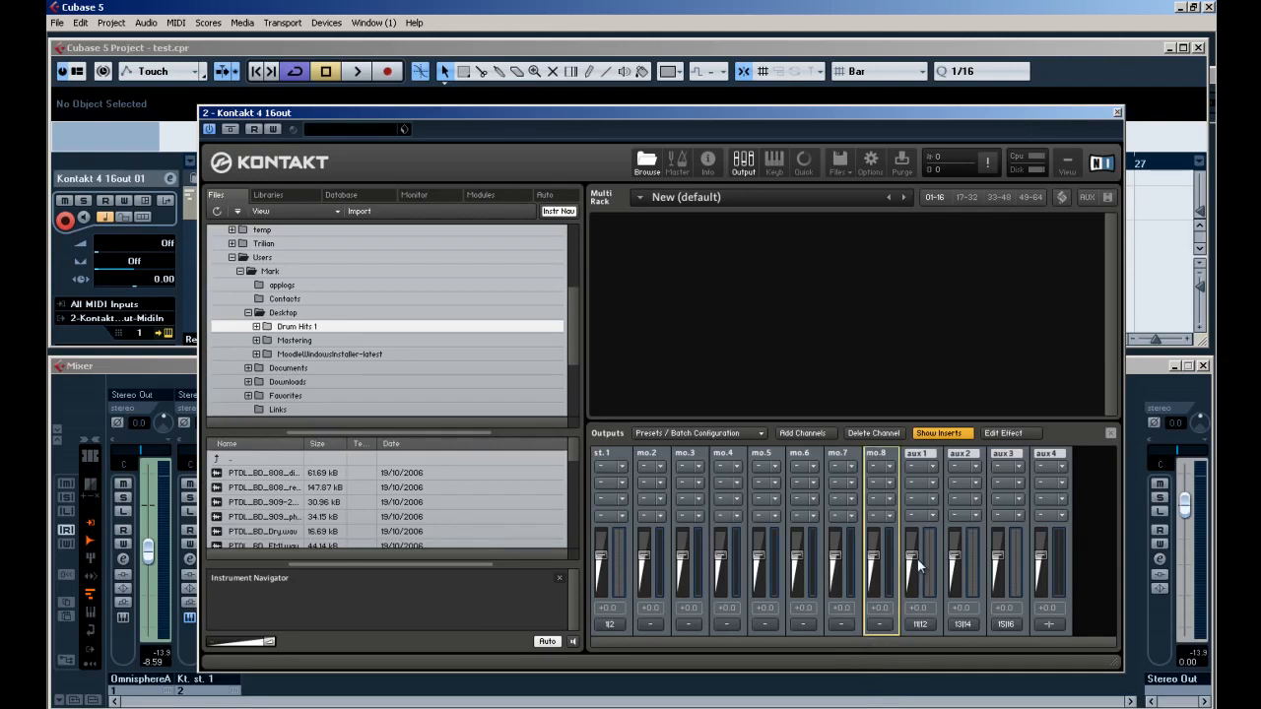
{"action": "left_click", "coordinate": [868, 437]}
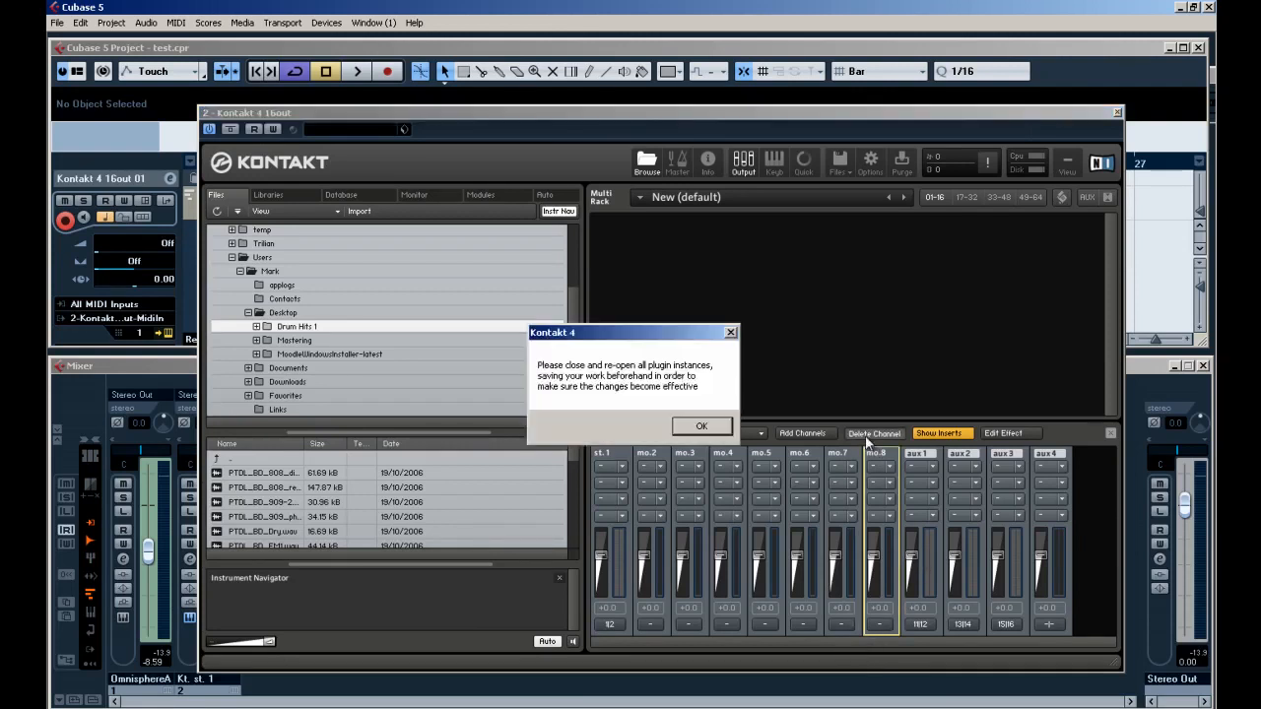
{"action": "left_click", "coordinate": [700, 427]}
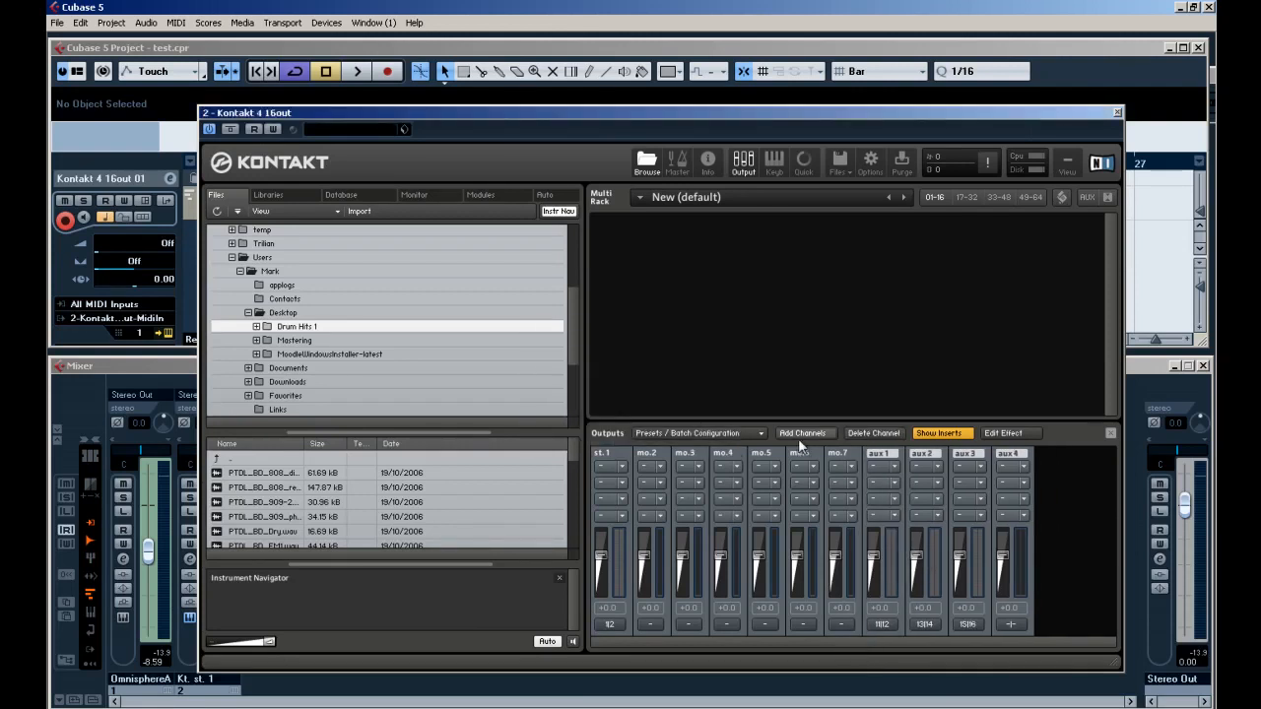
{"action": "left_click", "coordinate": [831, 538]}
{"action": "left_click", "coordinate": [861, 434]}
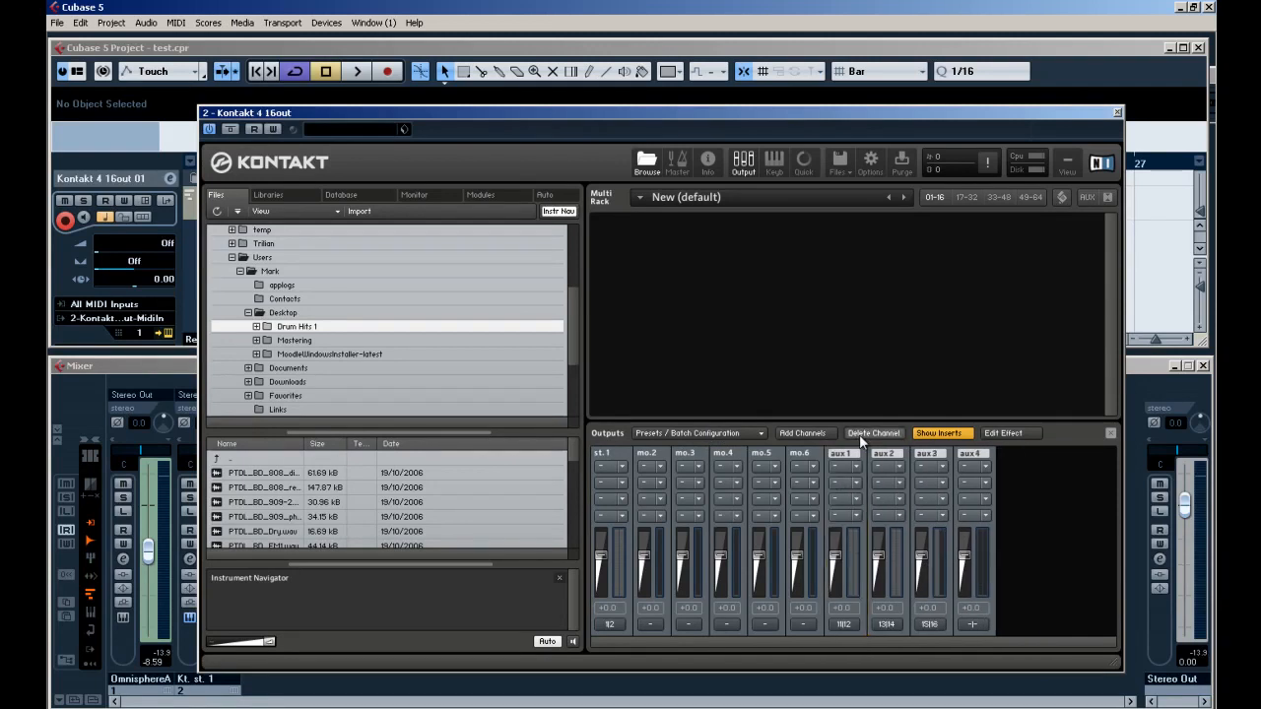
Add one output channel with 1 audio channel starting at host output Kt. mo.7, and check its output configuration.
{"action": "left_click", "coordinate": [806, 434]}
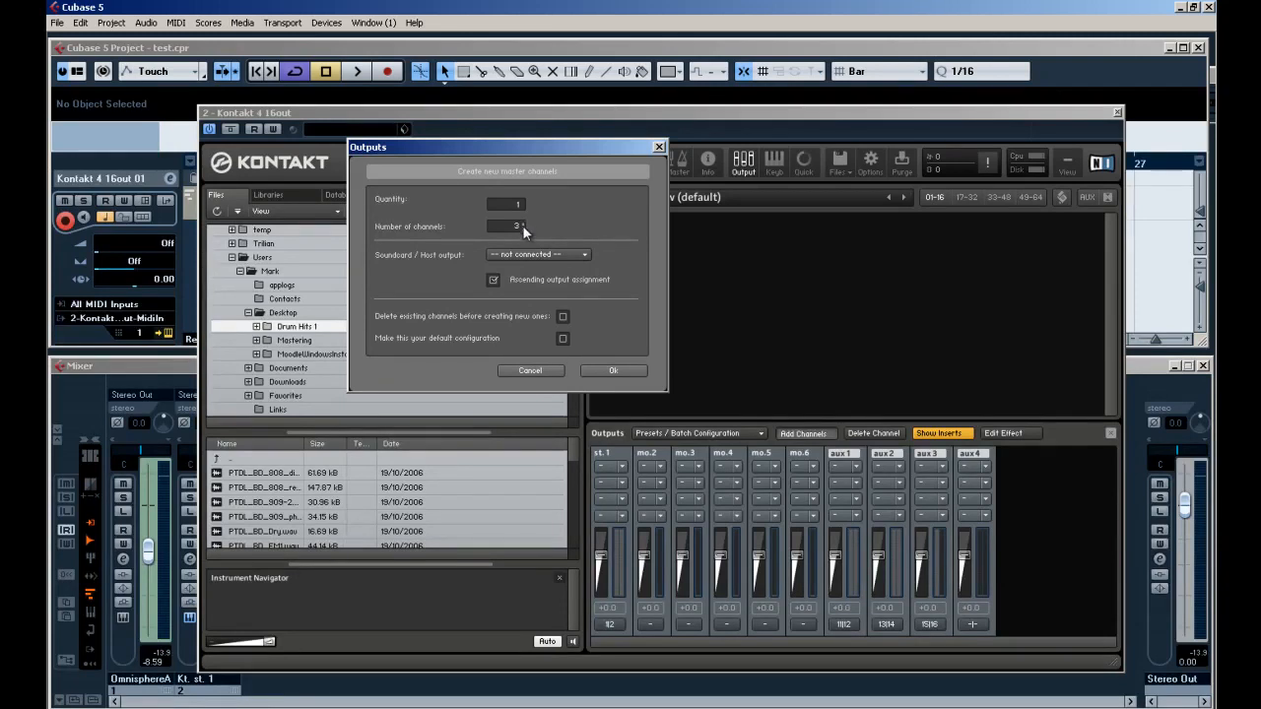
{"action": "left_click", "coordinate": [522, 229]}
{"action": "left_click", "coordinate": [535, 254]}
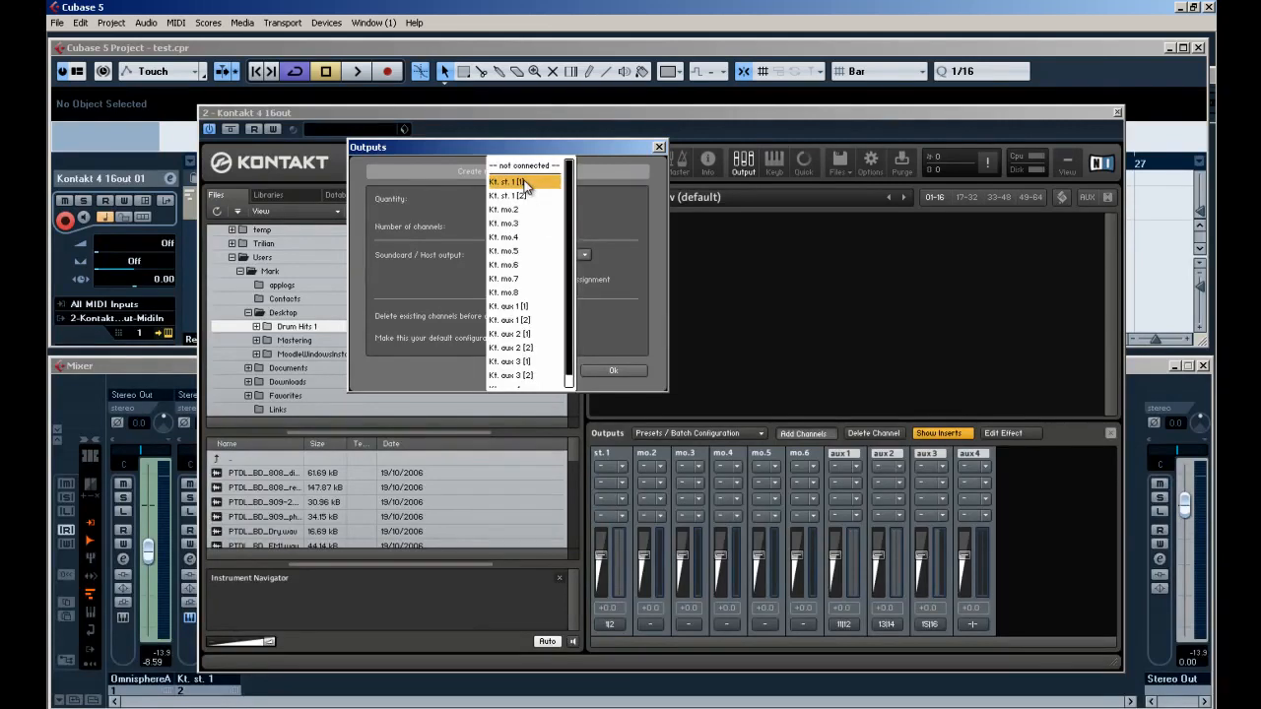
{"action": "left_click", "coordinate": [519, 279]}
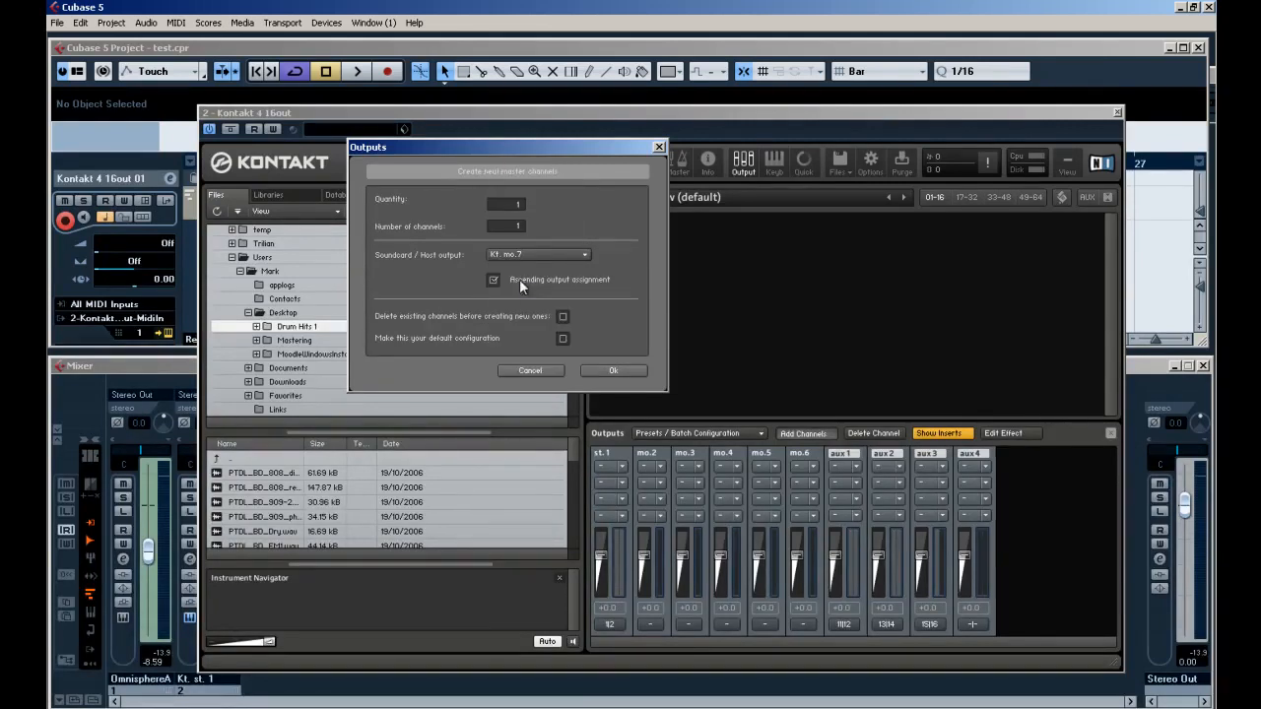
{"action": "left_click", "coordinate": [613, 371]}
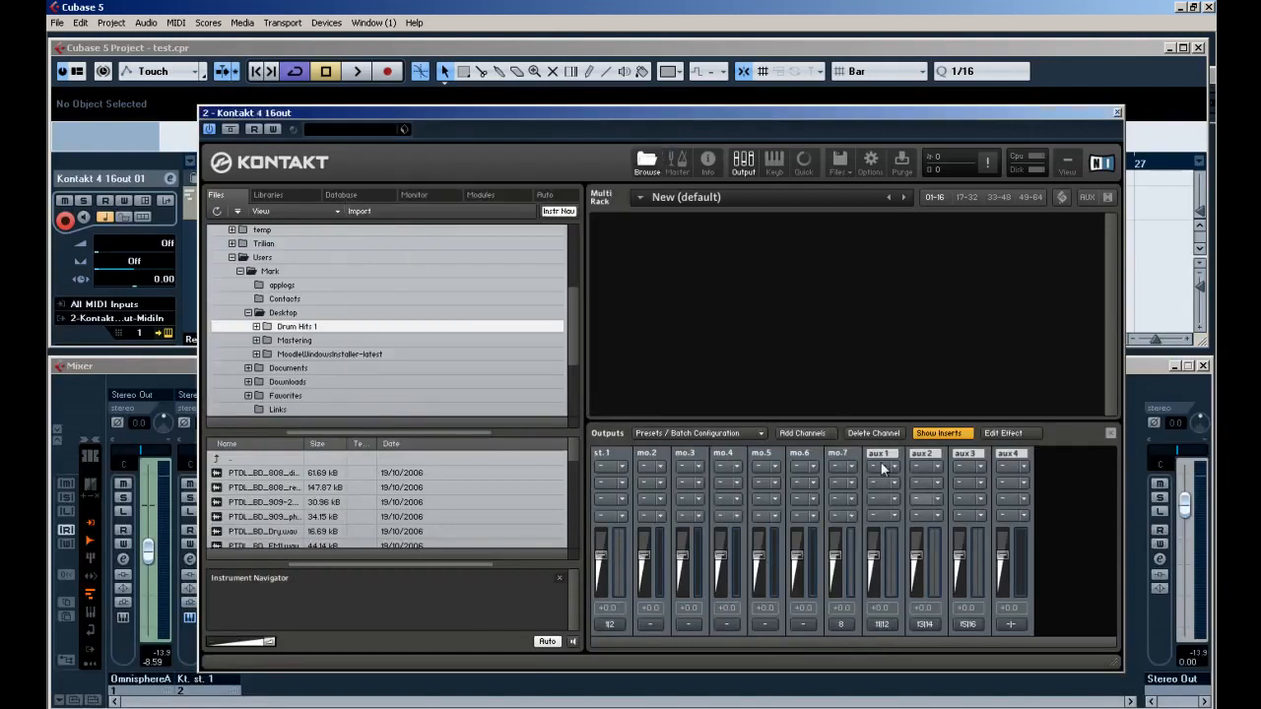
{"action": "left_click", "coordinate": [842, 624]}
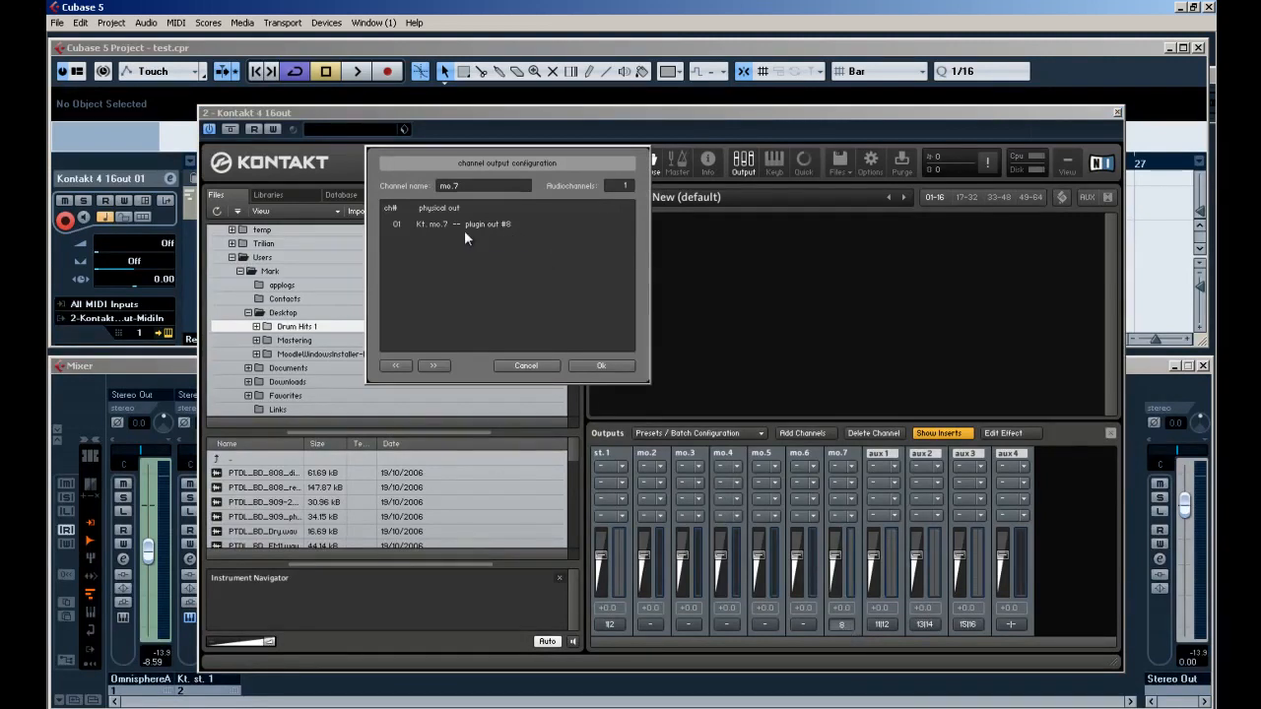
{"action": "left_click", "coordinate": [603, 366]}
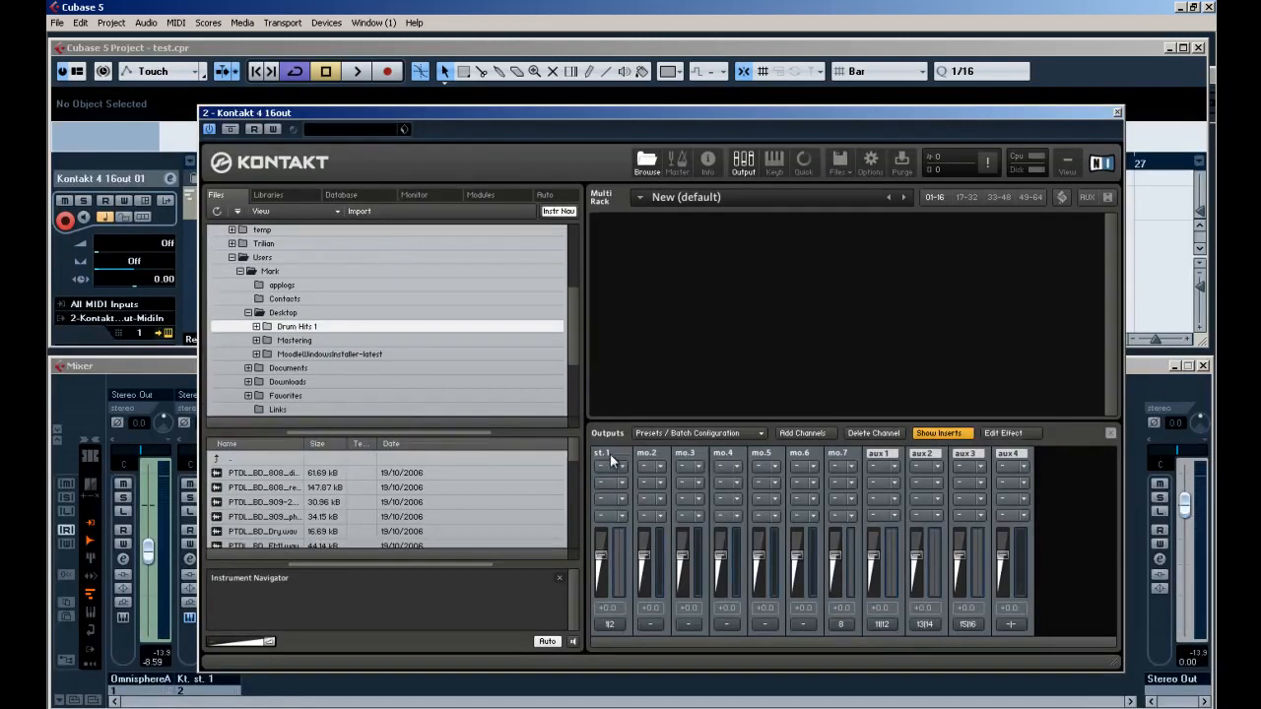
Add another single mono output channel in Kontakt assigned to host output Kt. mo.8.
{"action": "left_click", "coordinate": [808, 435]}
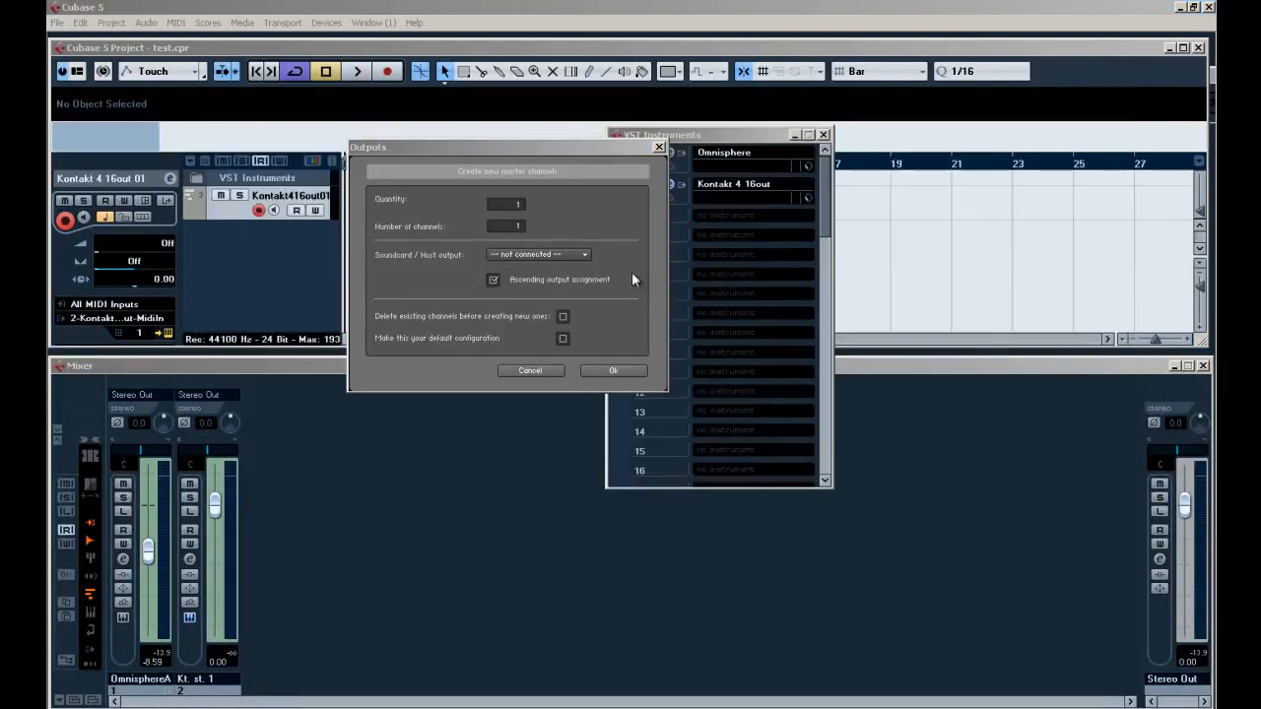
{"action": "left_click", "coordinate": [588, 254]}
{"action": "left_click", "coordinate": [587, 254]}
{"action": "left_click", "coordinate": [527, 296]}
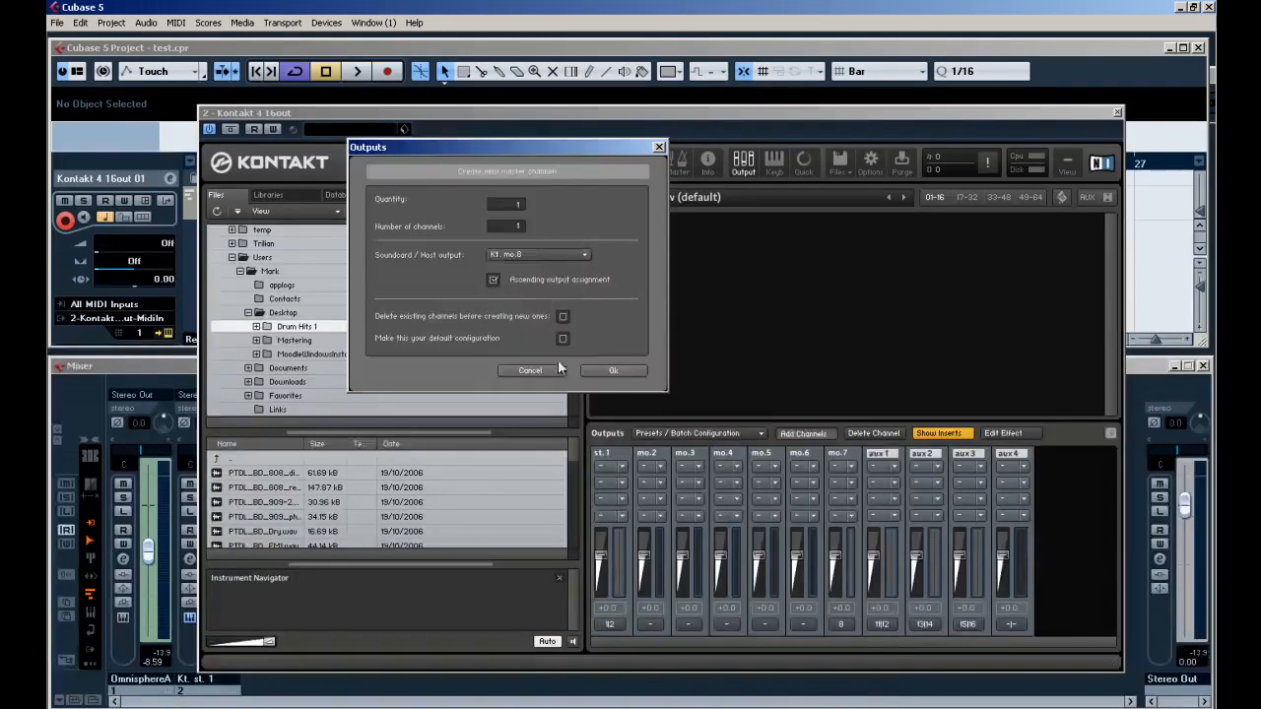
{"action": "left_click", "coordinate": [611, 372]}
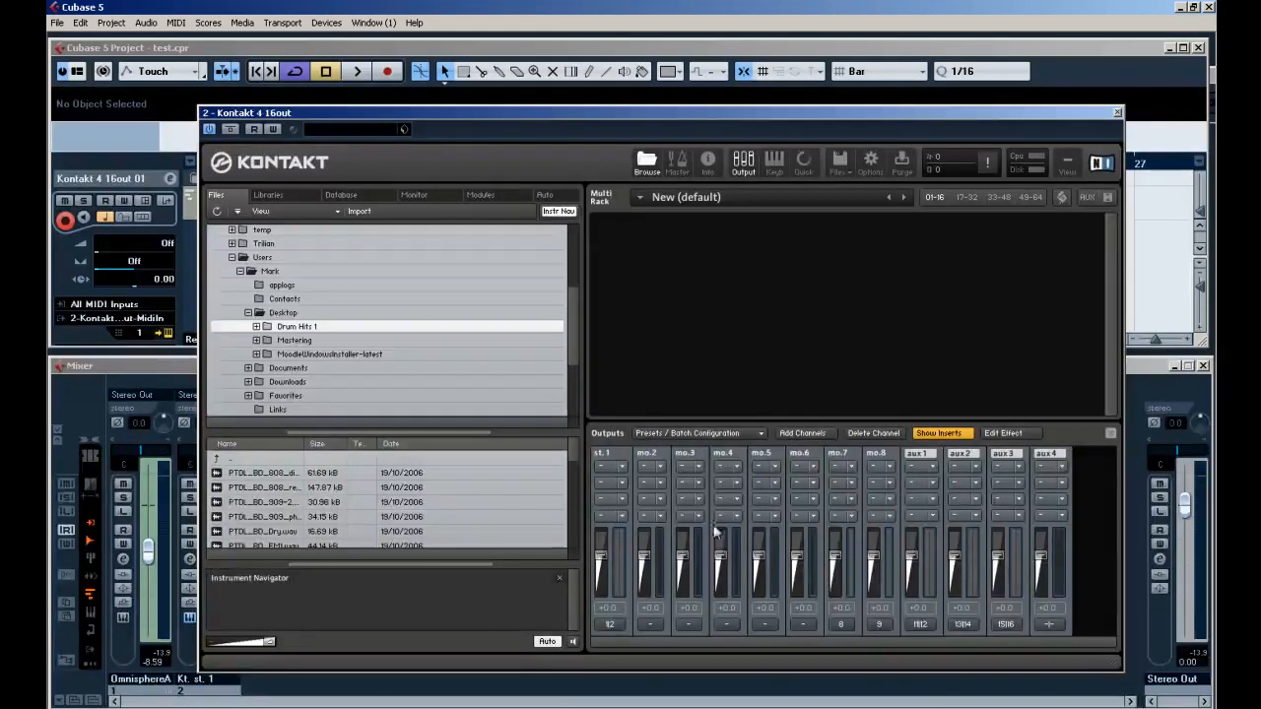
Assign Kontakt's mo.2 output channel to the physical output Kt. mo.2.
{"action": "left_click", "coordinate": [649, 625]}
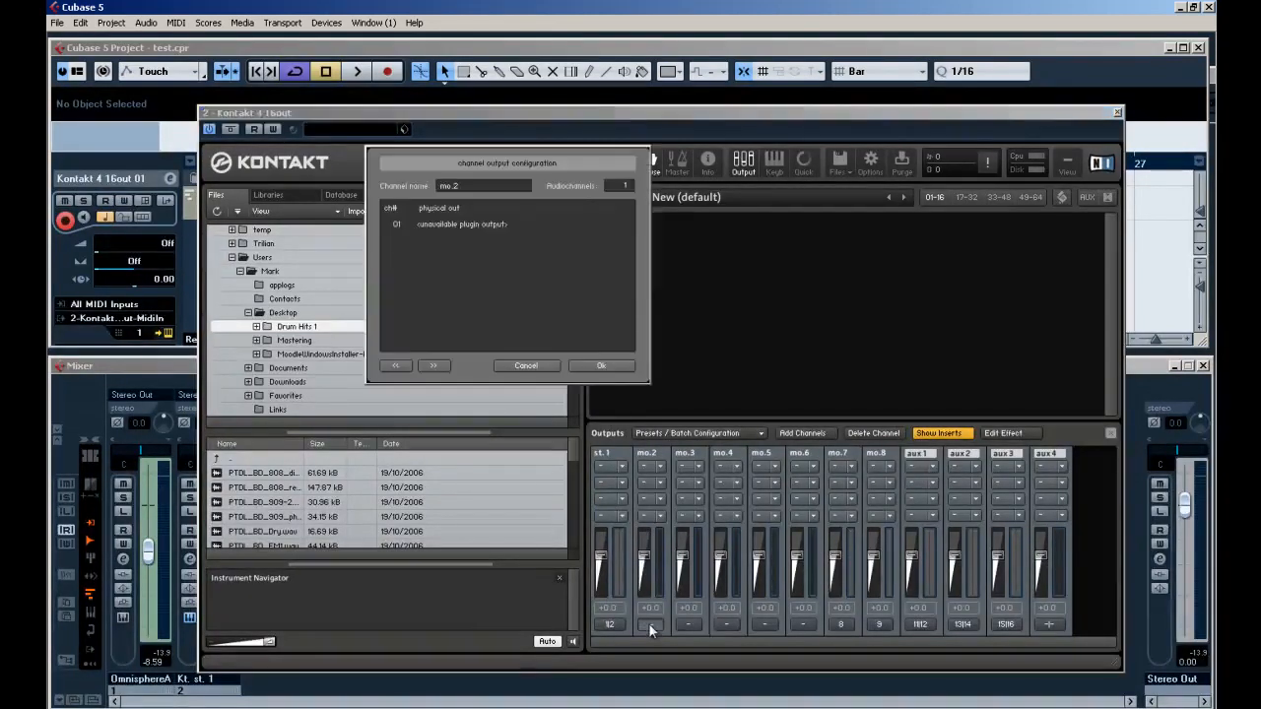
{"action": "left_click", "coordinate": [485, 224]}
{"action": "left_click", "coordinate": [507, 187]}
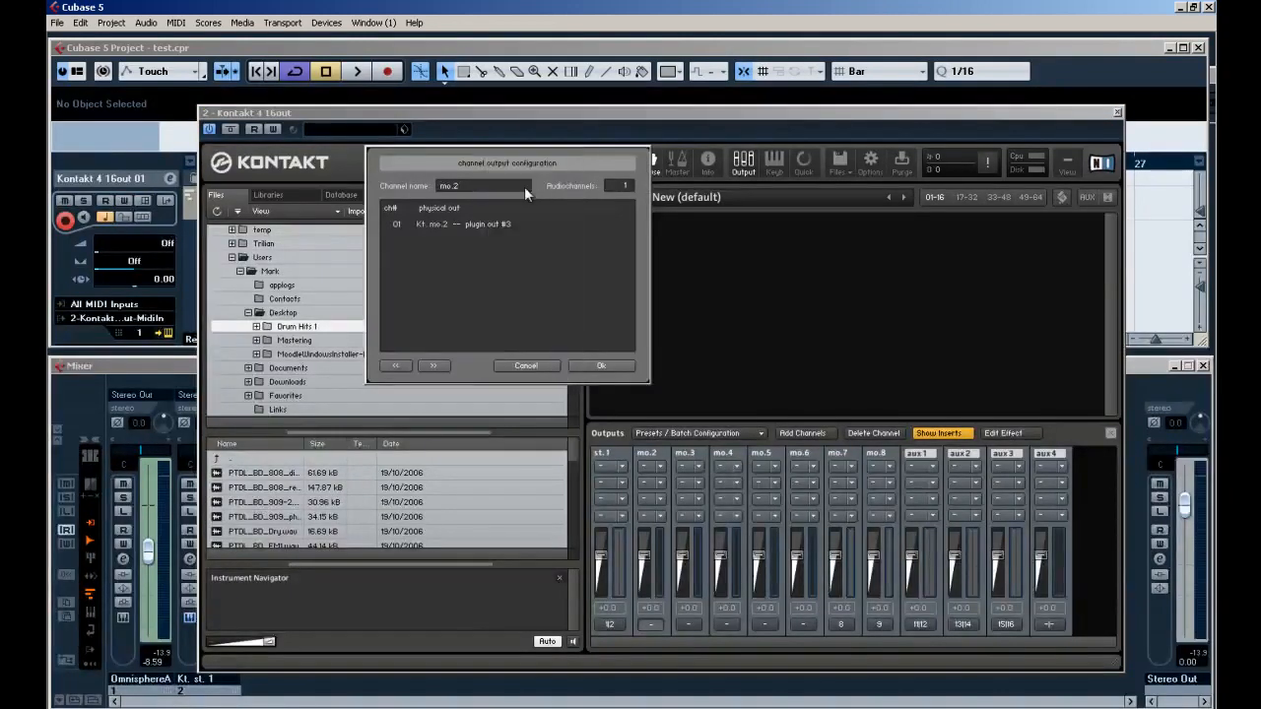
{"action": "left_click", "coordinate": [599, 365]}
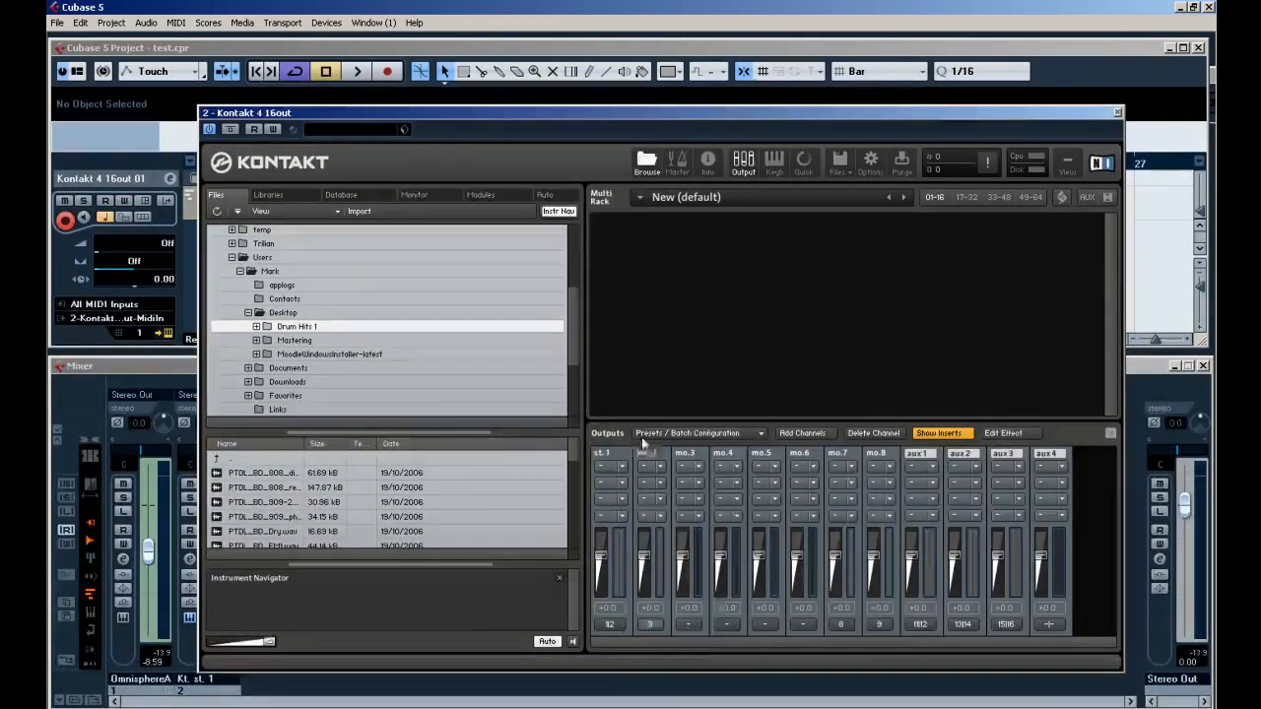
Assign Kontakt's mo.3 output channel to the physical output Kt. mo.4.
{"action": "left_click", "coordinate": [689, 625]}
{"action": "left_click", "coordinate": [482, 226]}
{"action": "left_click", "coordinate": [507, 213]}
{"action": "left_click", "coordinate": [601, 366]}
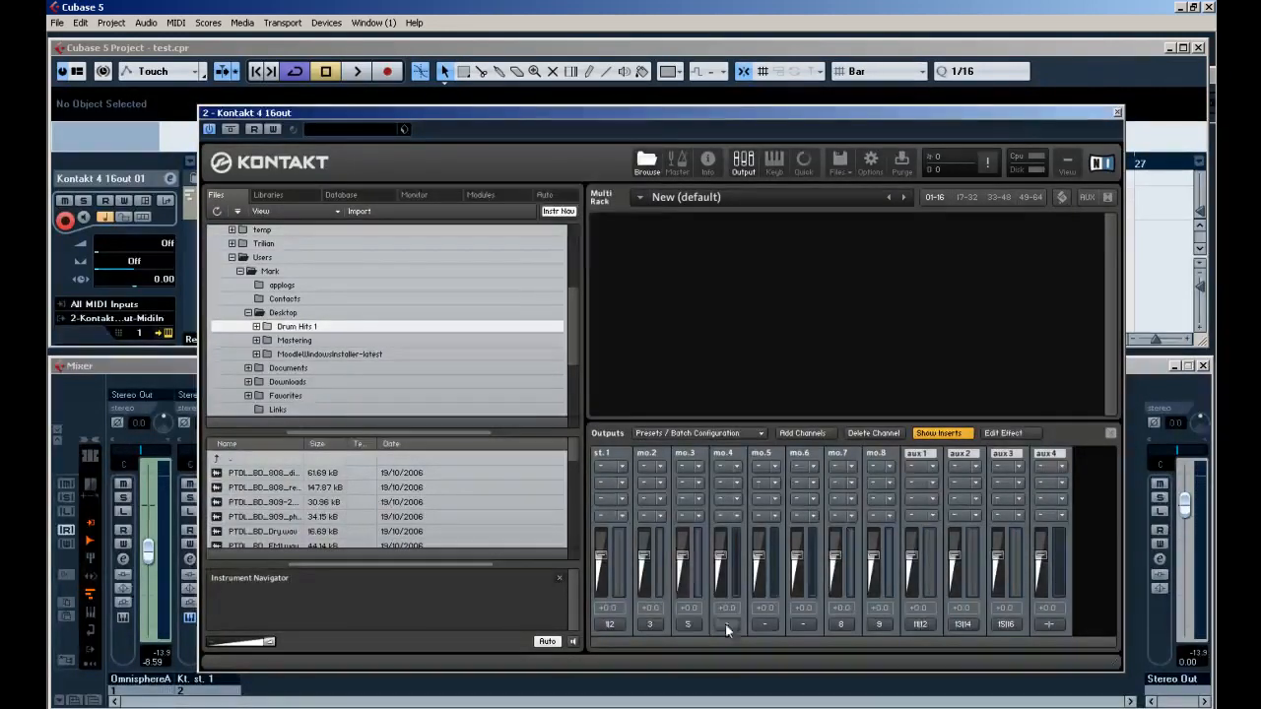
Reassign Kontakt's mo.3 output channel to the physical output Kt. mo.3.
{"action": "left_click", "coordinate": [688, 624]}
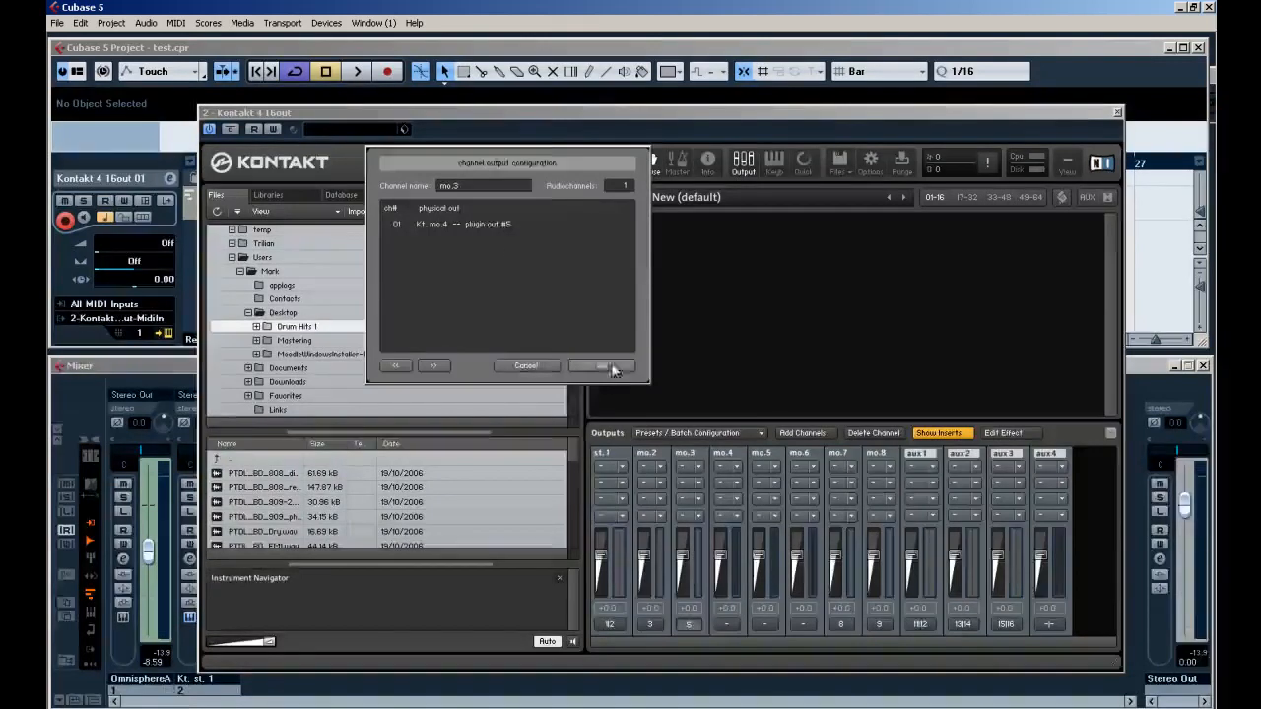
{"action": "left_click", "coordinate": [465, 221]}
{"action": "left_click", "coordinate": [506, 203]}
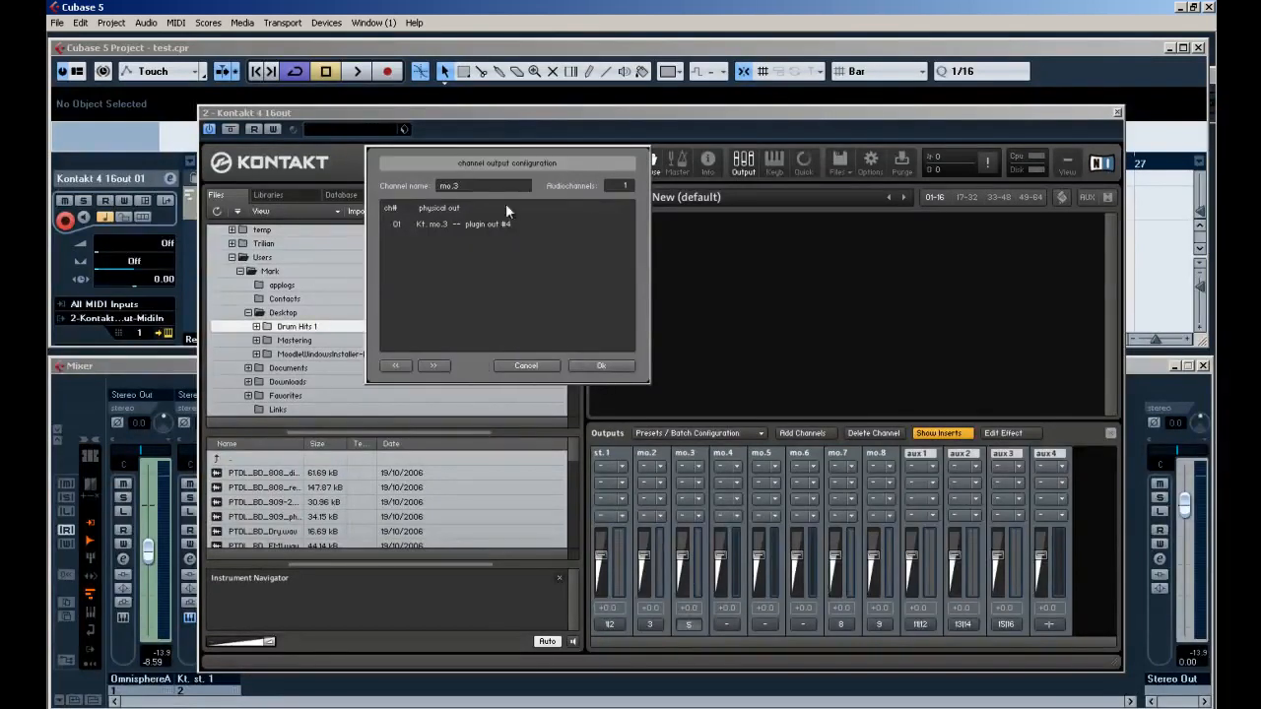
{"action": "left_click", "coordinate": [601, 365]}
Assign the mo.4 channel to physical output Kt. mo.4 and the mo.5 channel to Kt. mo.5.
{"action": "left_click", "coordinate": [725, 625]}
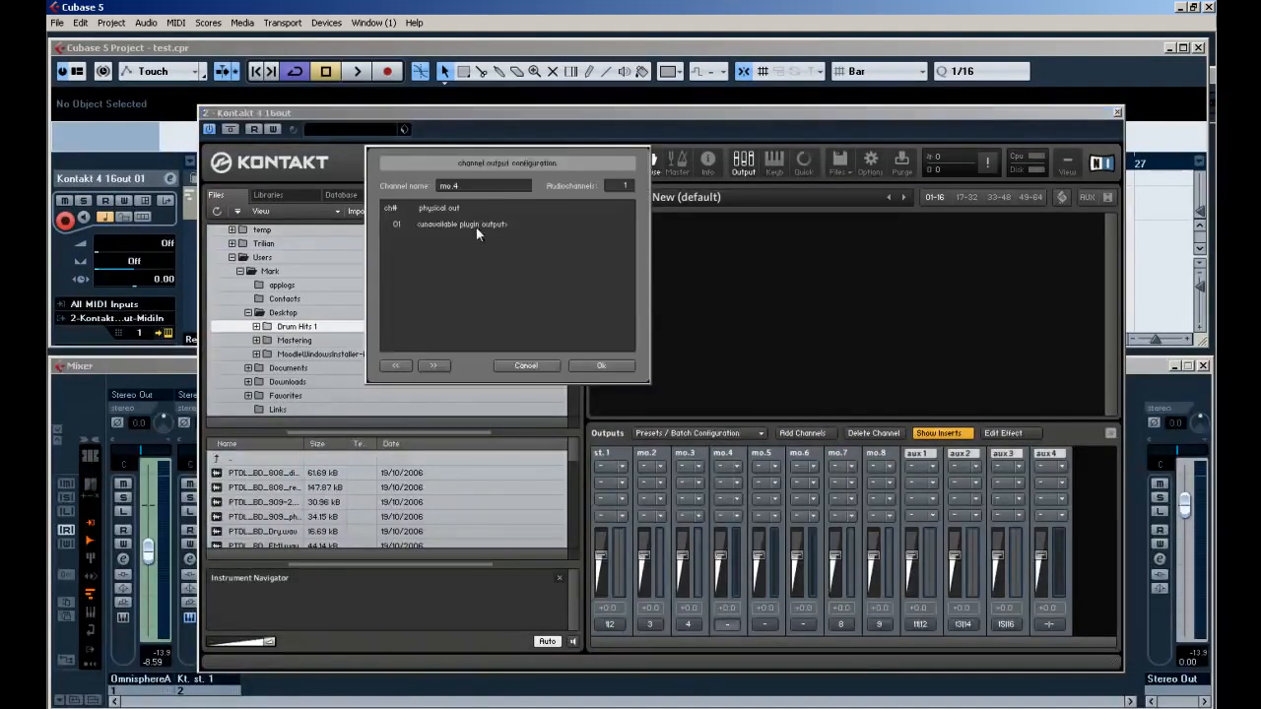
{"action": "left_click", "coordinate": [476, 228]}
{"action": "left_click", "coordinate": [498, 218]}
{"action": "left_click", "coordinate": [601, 365]}
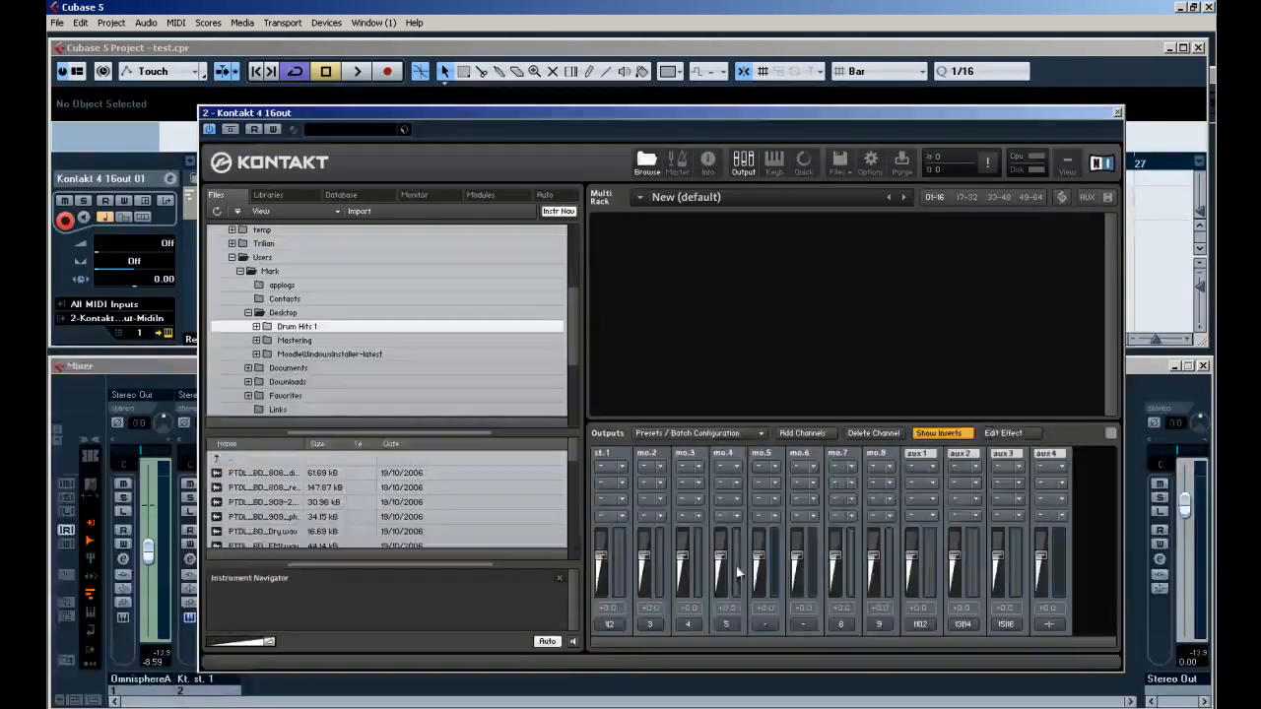
{"action": "left_click", "coordinate": [765, 625]}
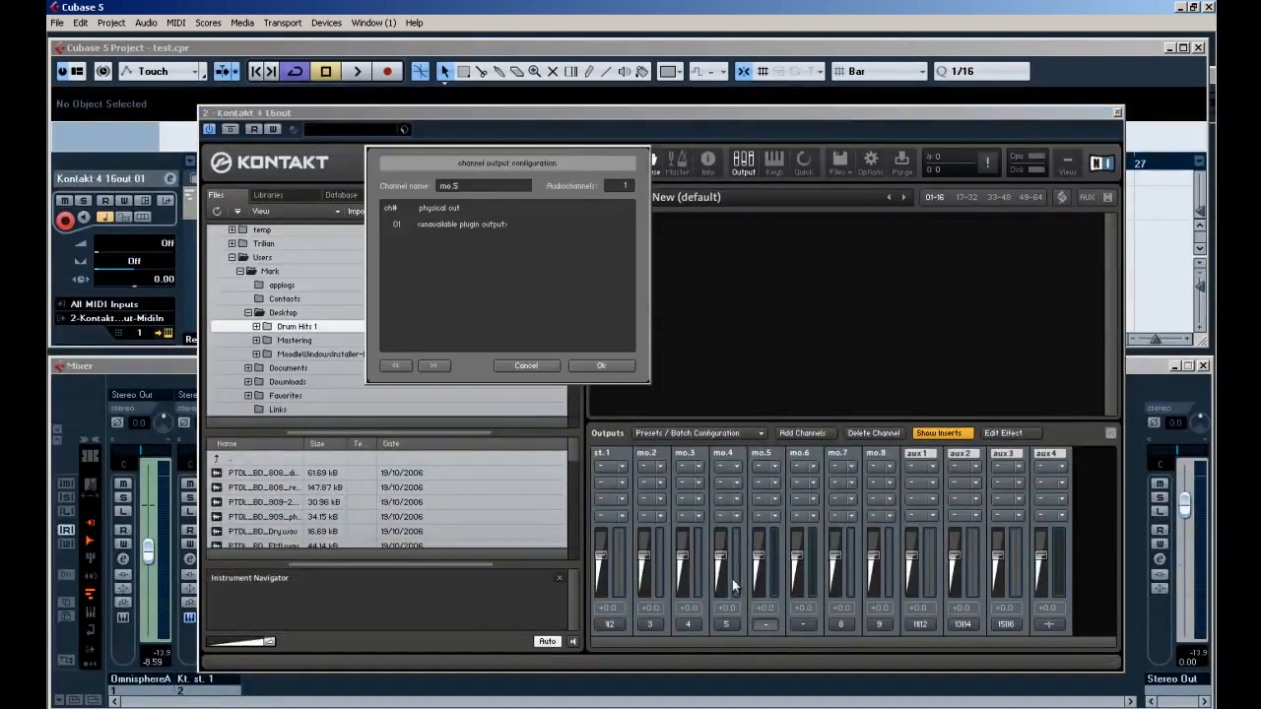
{"action": "left_click", "coordinate": [484, 224]}
{"action": "left_click", "coordinate": [510, 246]}
{"action": "left_click", "coordinate": [601, 365]}
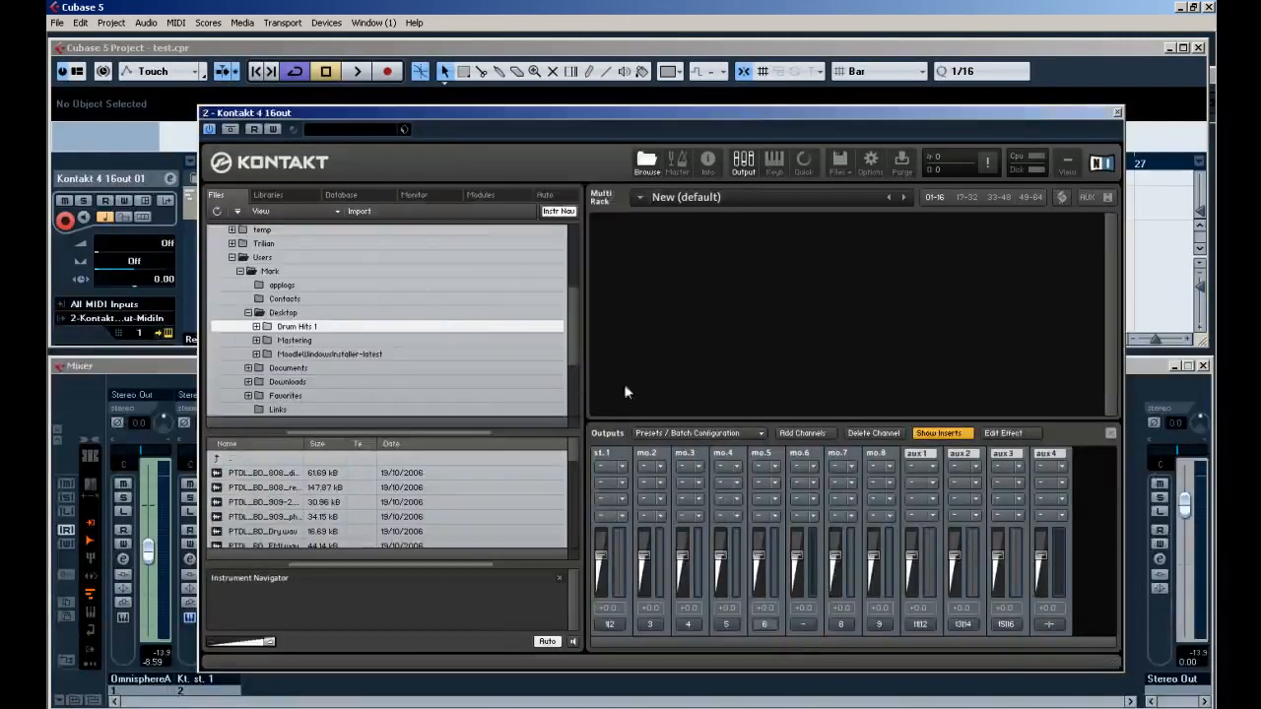
Assign Kontakt's mo.6 output channel to the physical output Kt. mo.6.
{"action": "left_click", "coordinate": [803, 625]}
{"action": "left_click", "coordinate": [469, 226]}
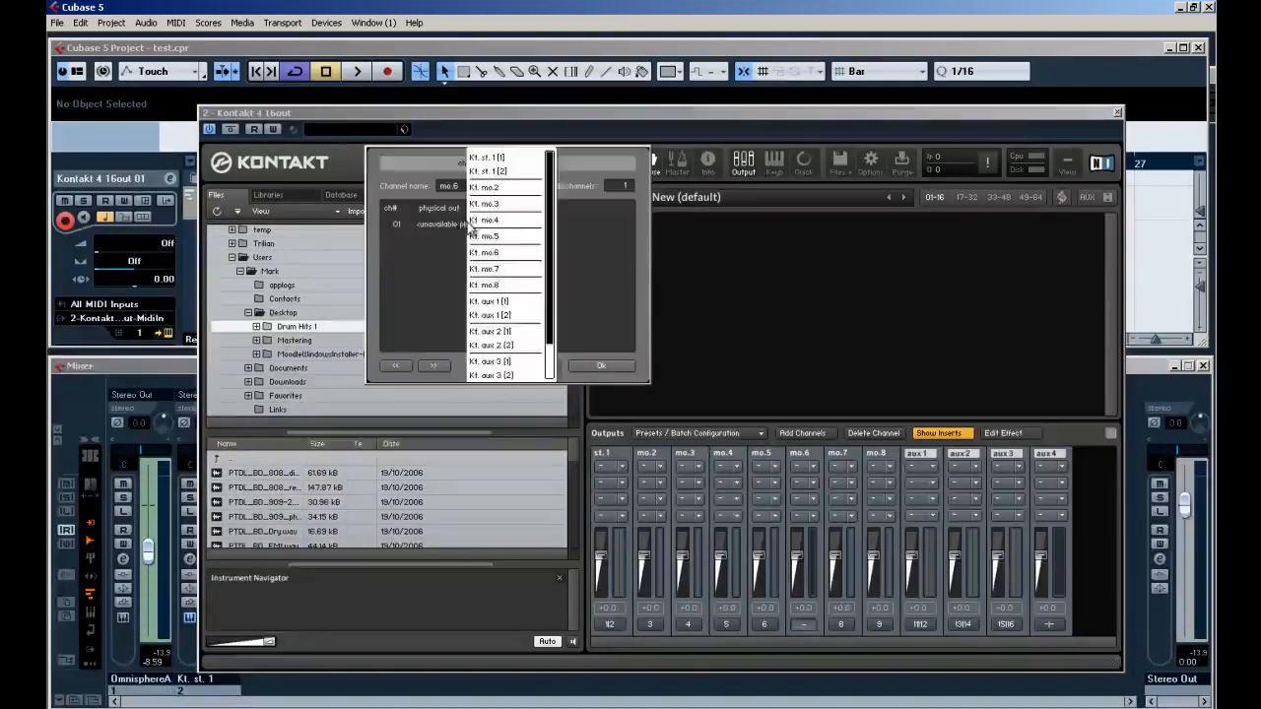
{"action": "left_click", "coordinate": [519, 259]}
{"action": "left_click", "coordinate": [595, 366]}
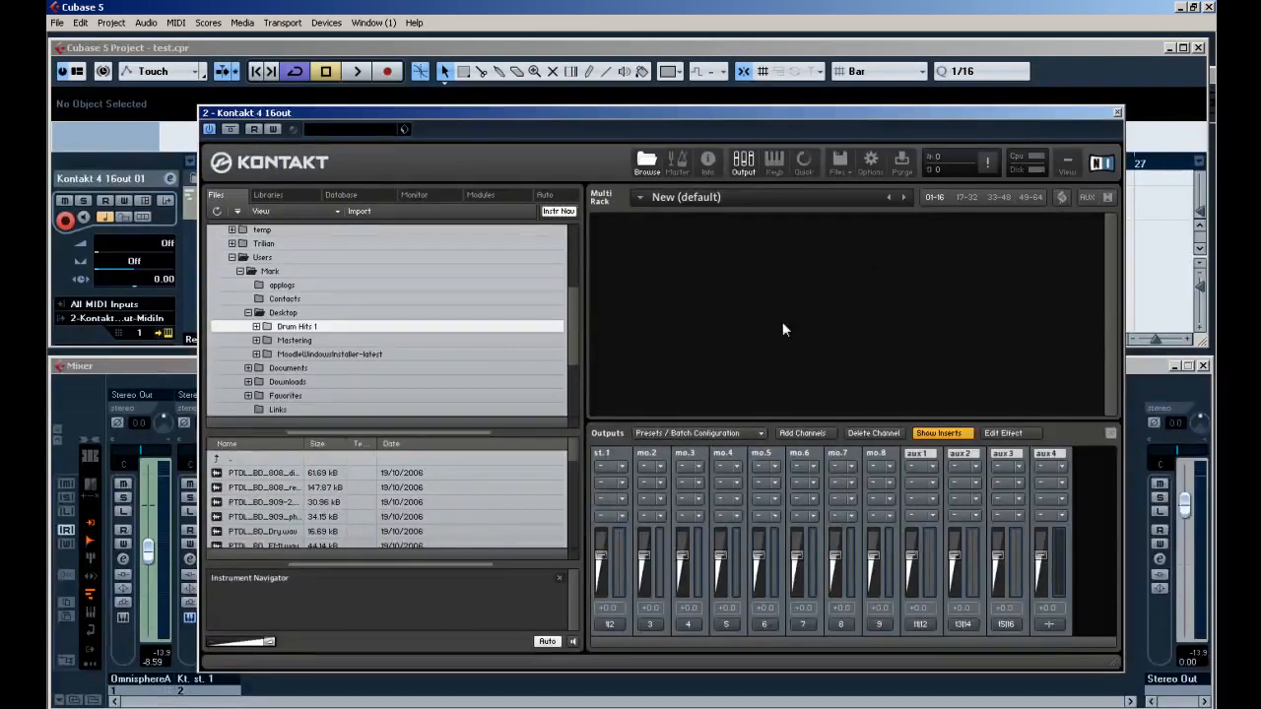
Close the Kontakt 4 16out plugin window and the VST Instruments window.
{"action": "left_click_drag", "start_coordinate": [597, 119], "coordinate": [564, 95]}
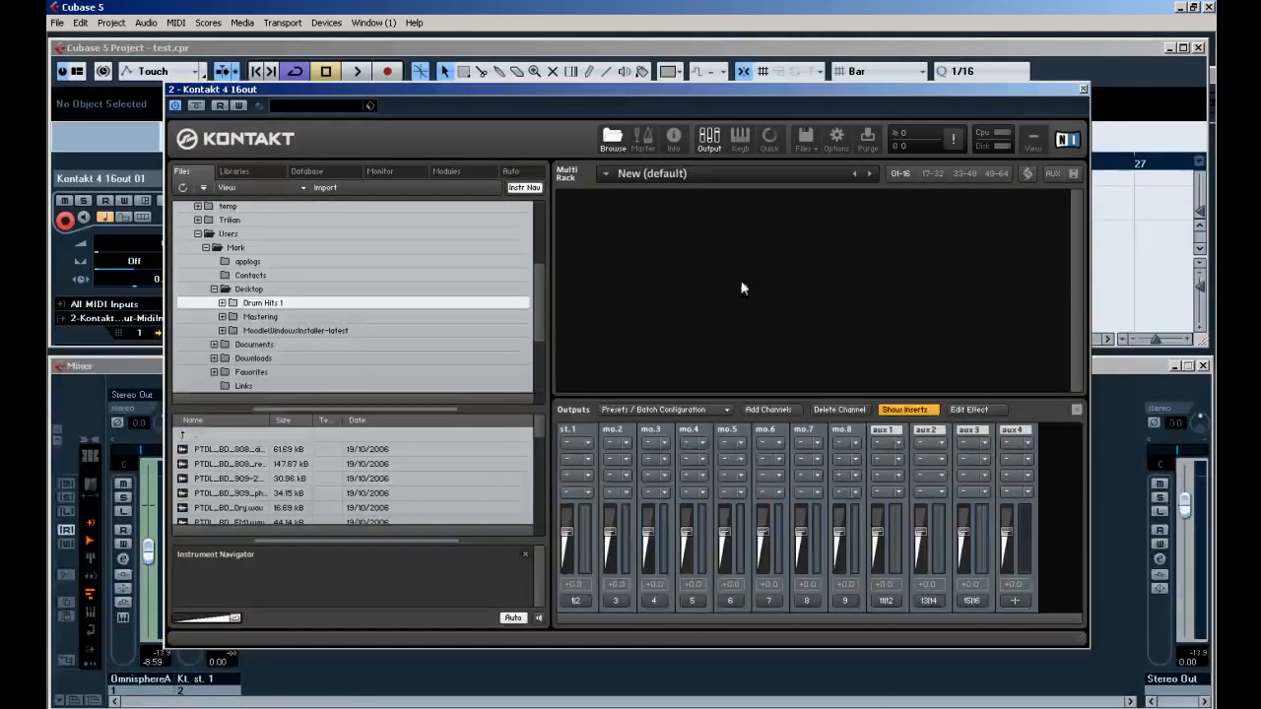
{"action": "left_click", "coordinate": [1083, 89]}
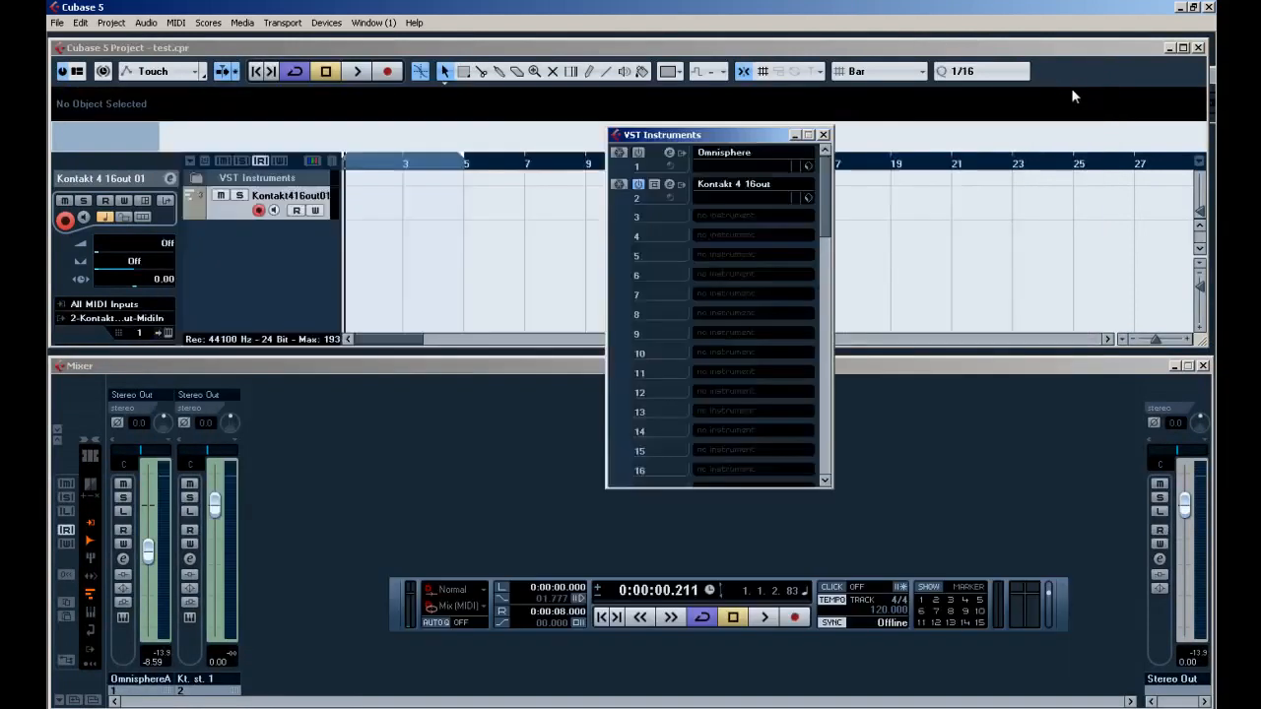
{"action": "left_click", "coordinate": [824, 135]}
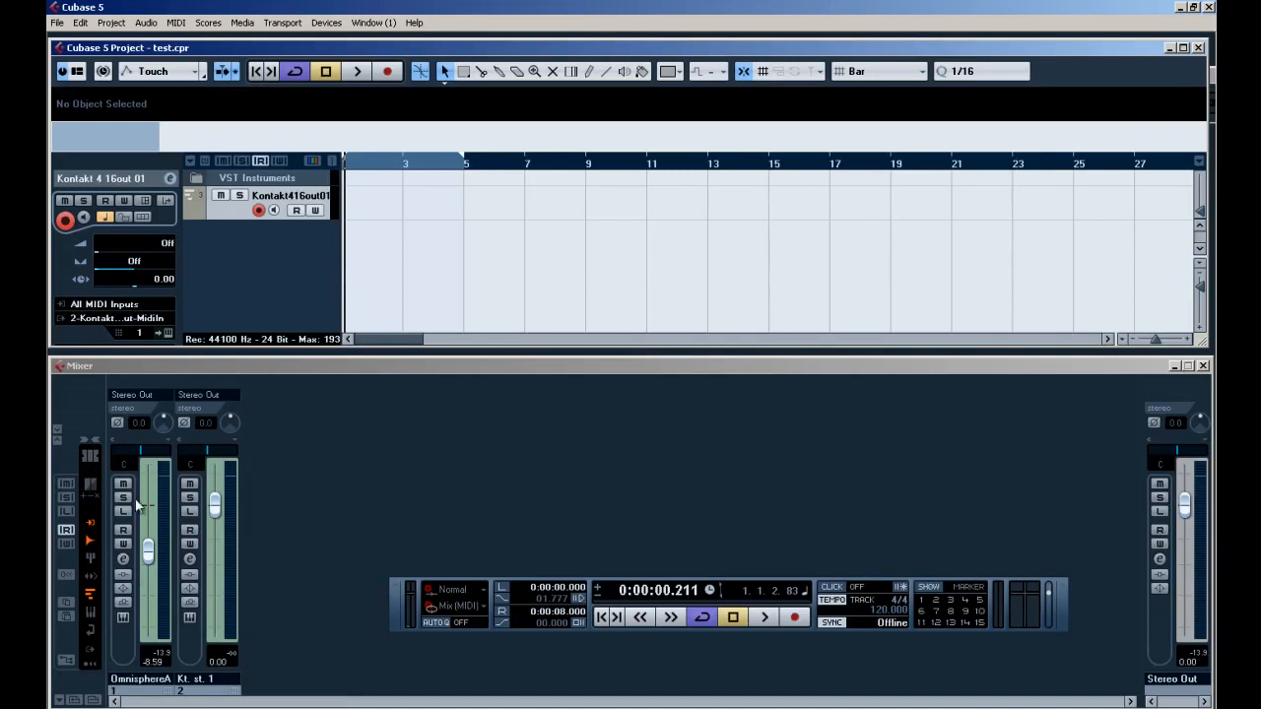
Remove the Omnisphere instrument from the first VST Instruments slot, keeping only Kontakt 4 16out loaded.
{"action": "left_click", "coordinate": [96, 632]}
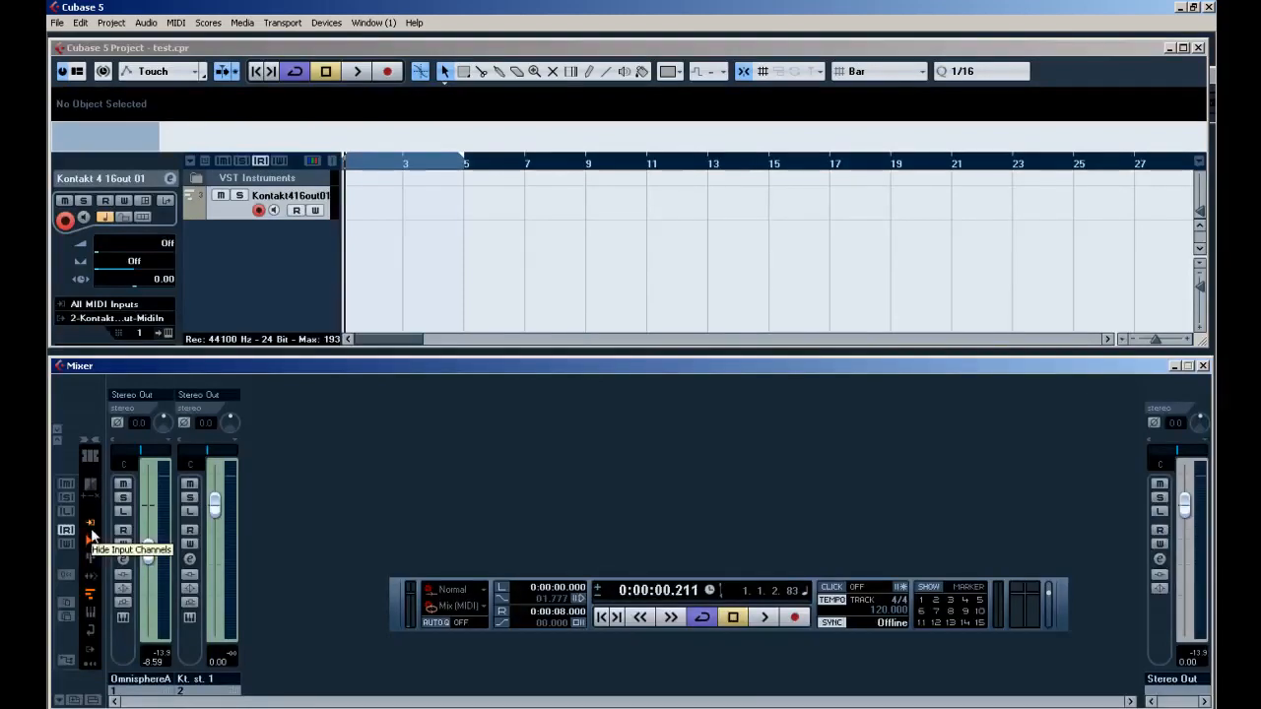
{"action": "left_click", "coordinate": [553, 248]}
{"action": "left_click", "coordinate": [504, 447]}
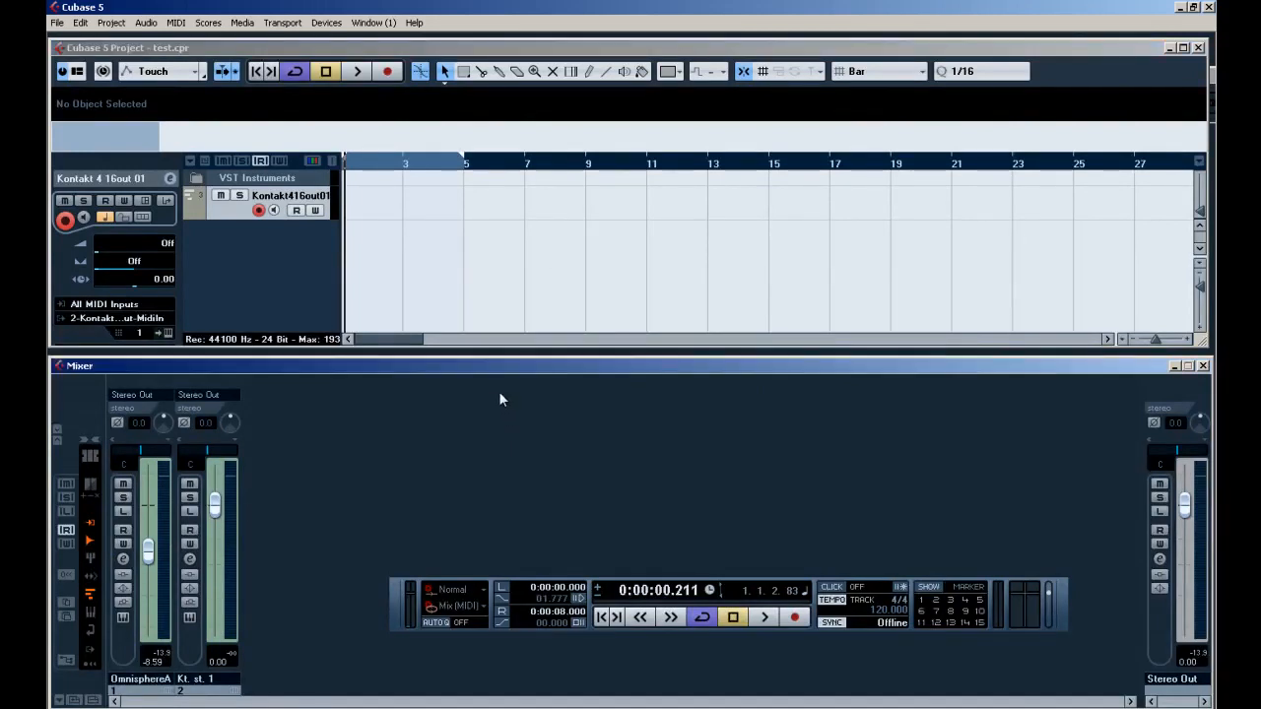
{"action": "key", "text": "F11"}
{"action": "left_click", "coordinate": [739, 153]}
{"action": "left_click", "coordinate": [735, 172]}
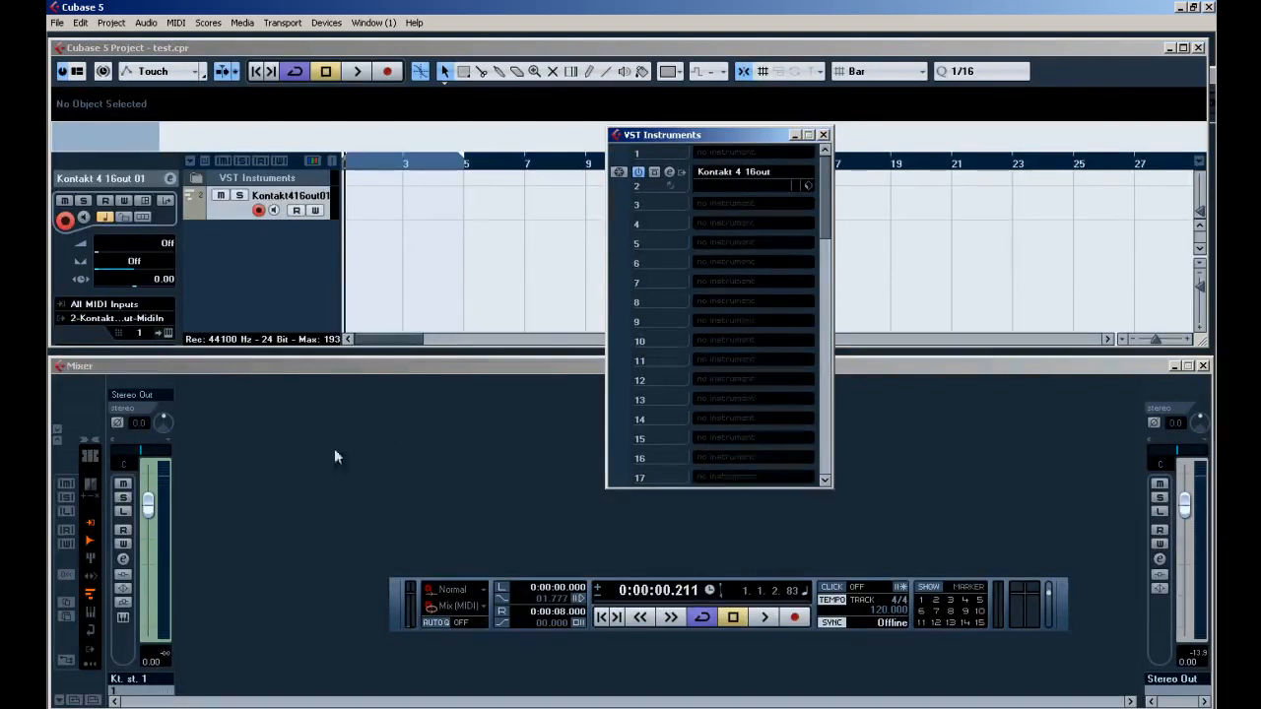
Activate the Kt. mo.2, Kt. mo.3 and Kt. mo.4 outputs of Kontakt 4 16out for the host mixer.
{"action": "left_click", "coordinate": [681, 173]}
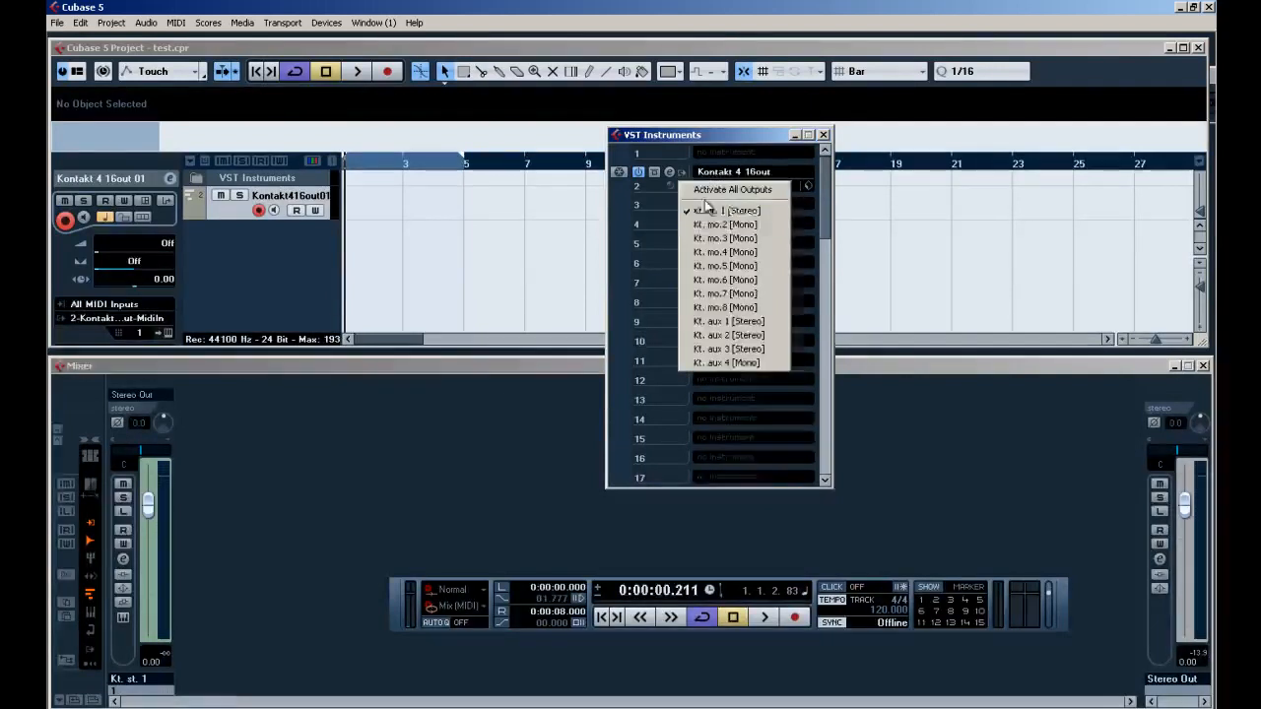
{"action": "left_click", "coordinate": [719, 224]}
{"action": "left_click", "coordinate": [683, 174]}
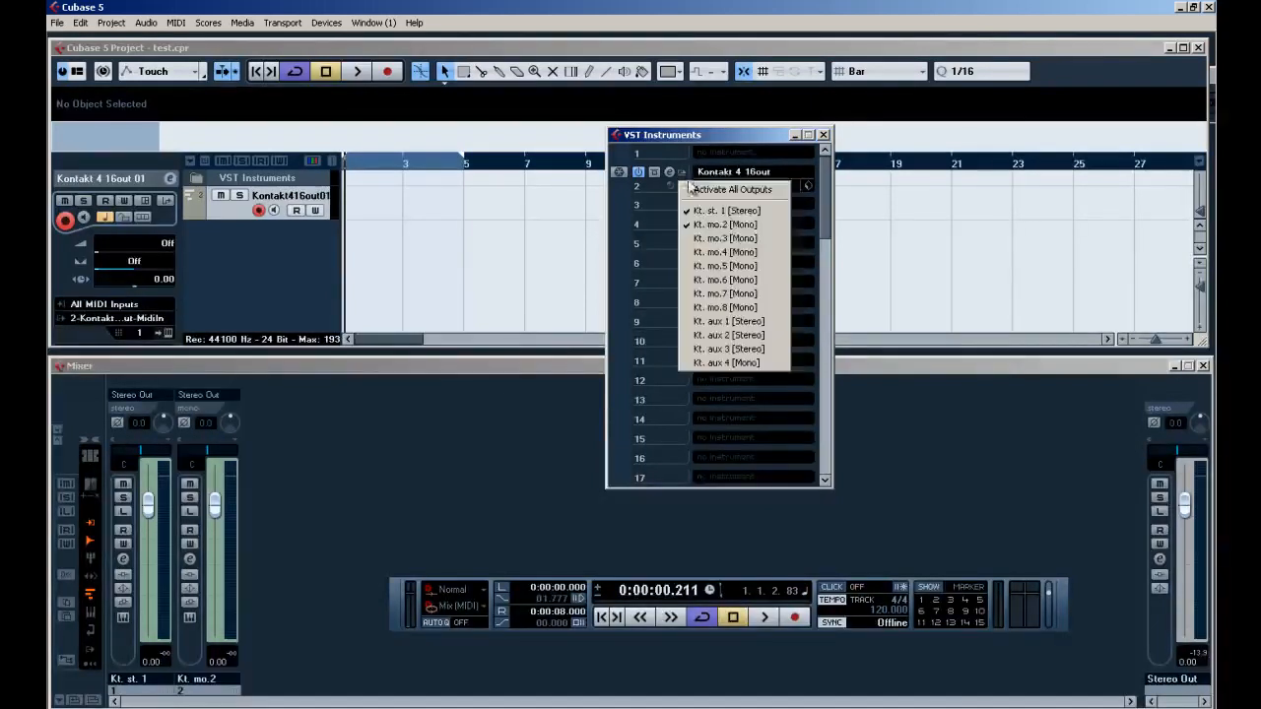
{"action": "left_click", "coordinate": [725, 238]}
{"action": "left_click", "coordinate": [683, 175]}
{"action": "left_click", "coordinate": [705, 197]}
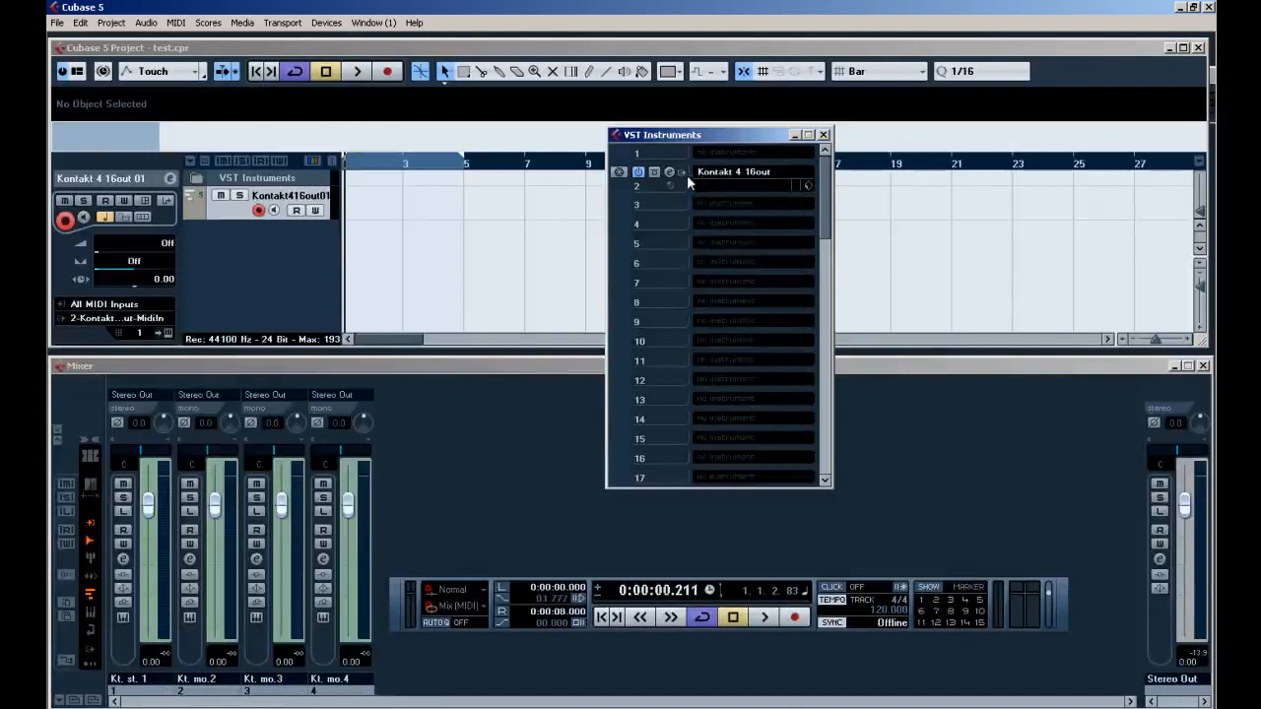
Activate Kontakt's outputs Kt. mo.5 through Kt. mo.8, and clear the VST Instruments window and transport panel from view.
{"action": "left_click", "coordinate": [683, 174]}
{"action": "left_click", "coordinate": [724, 266]}
{"action": "left_click", "coordinate": [683, 174]}
{"action": "left_click", "coordinate": [724, 280]}
{"action": "left_click", "coordinate": [683, 174]}
{"action": "left_click", "coordinate": [713, 293]}
{"action": "left_click", "coordinate": [683, 175]}
{"action": "left_click", "coordinate": [725, 307]}
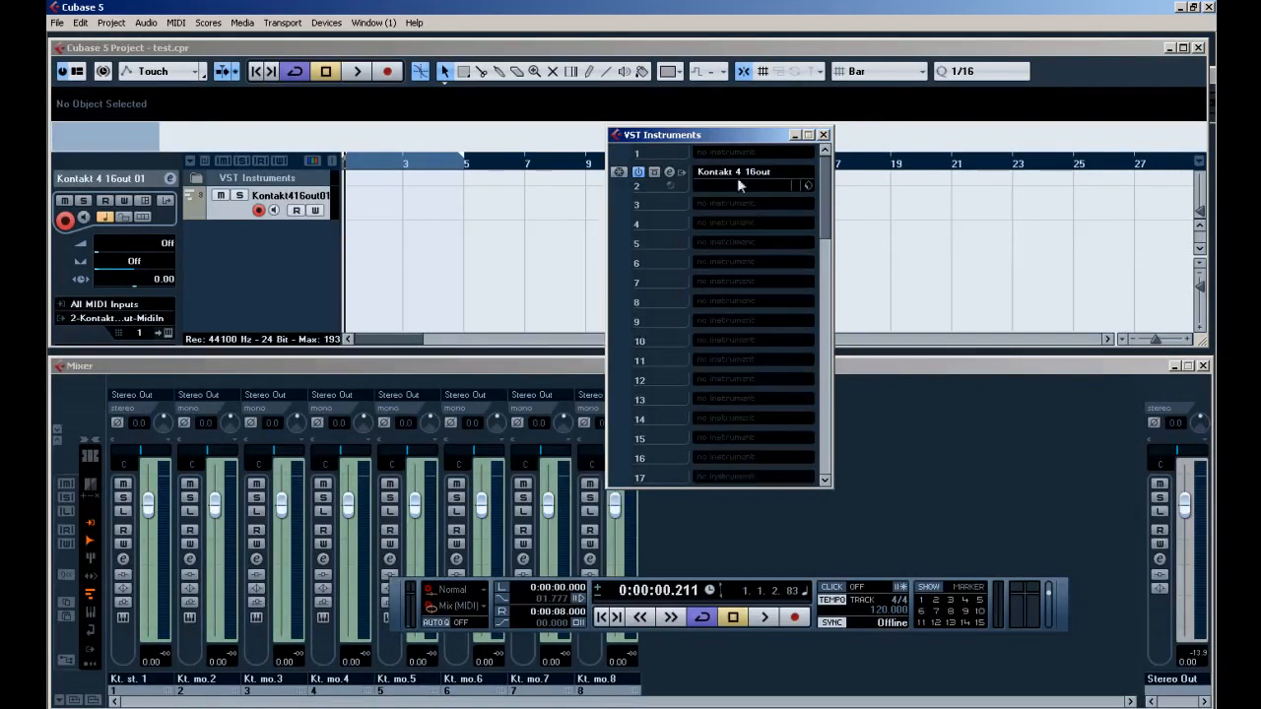
{"action": "left_click", "coordinate": [824, 134]}
{"action": "key", "text": "F2"}
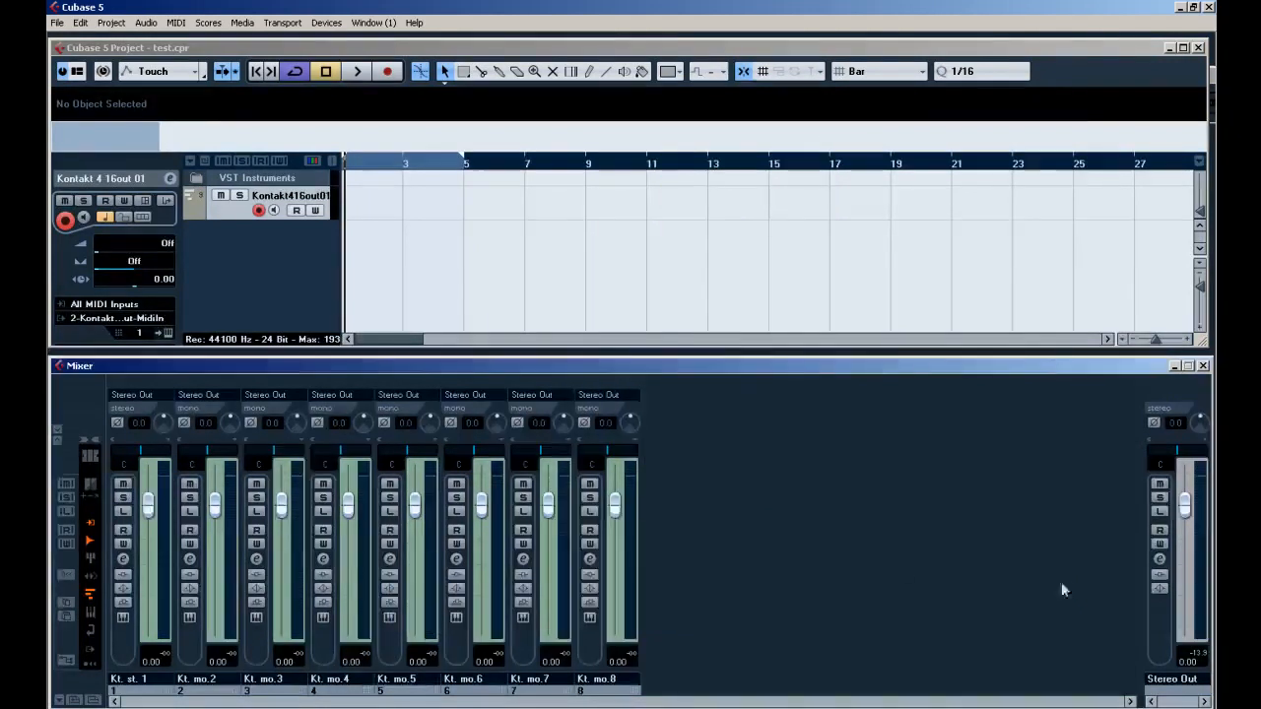
Compare the output channels inside Kontakt 4 16out with the host mixer channels, and close the plugin window.
{"action": "left_click", "coordinate": [168, 334]}
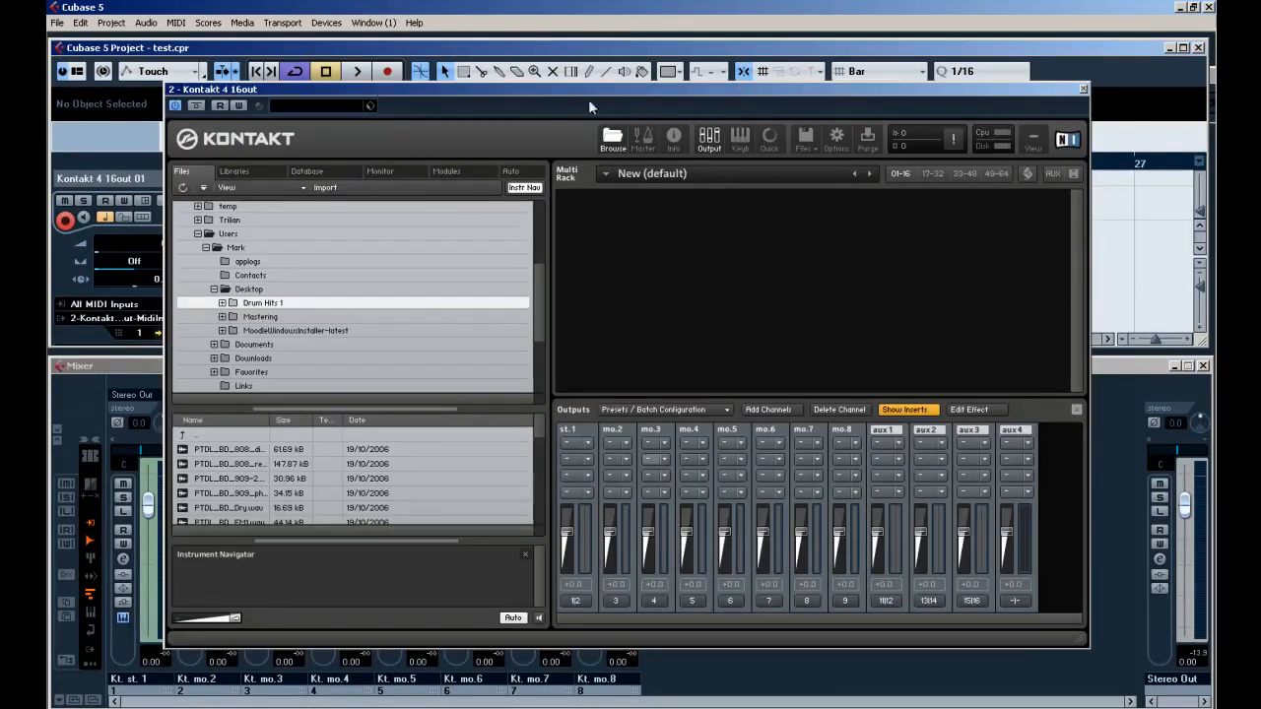
{"action": "left_click_drag", "start_coordinate": [595, 92], "coordinate": [524, 89]}
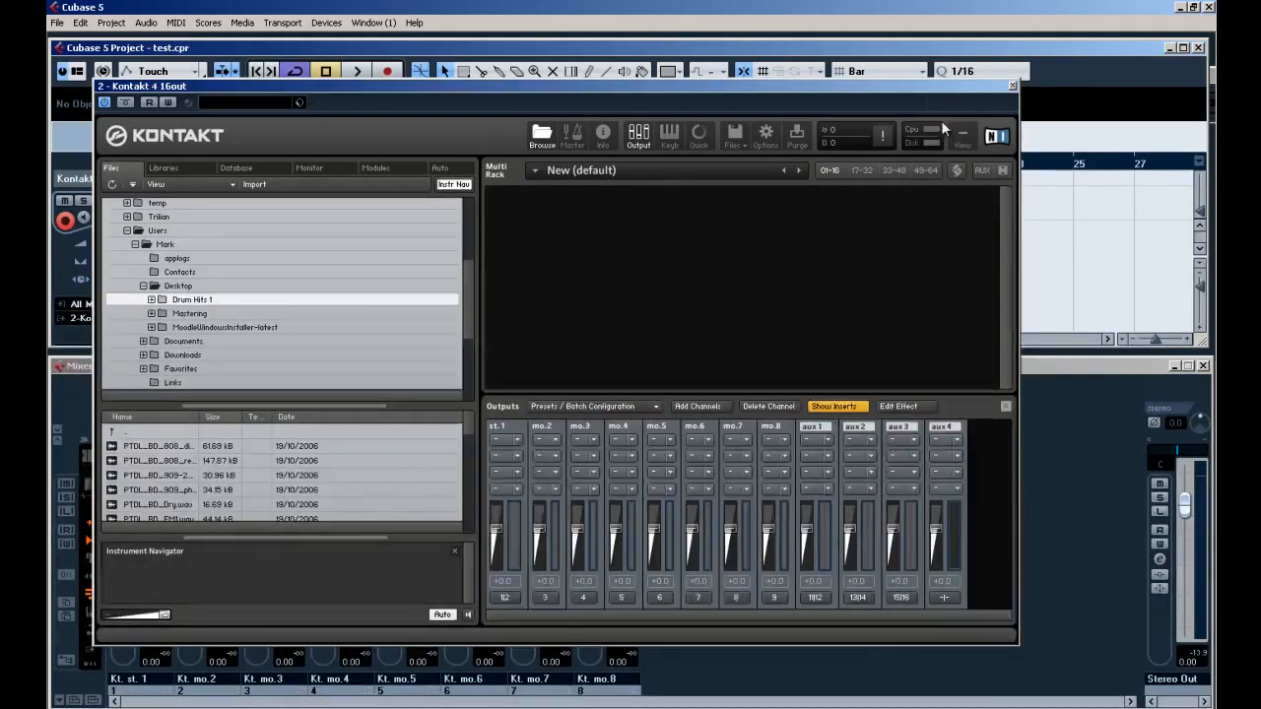
{"action": "left_click", "coordinate": [1012, 87]}
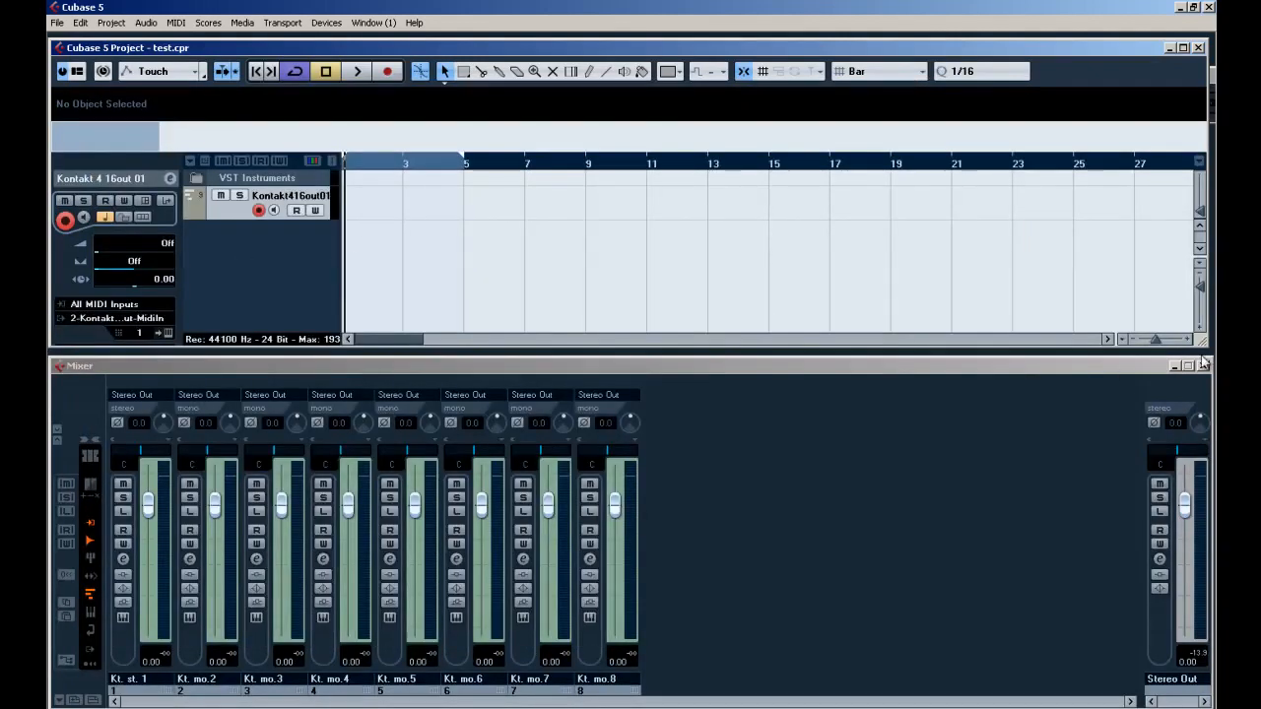
Create a folder track named drums and move the Kontakt 4 16out MIDI track into it.
{"action": "left_click_drag", "start_coordinate": [1194, 336], "coordinate": [1195, 699]}
{"action": "right_click", "coordinate": [212, 280]}
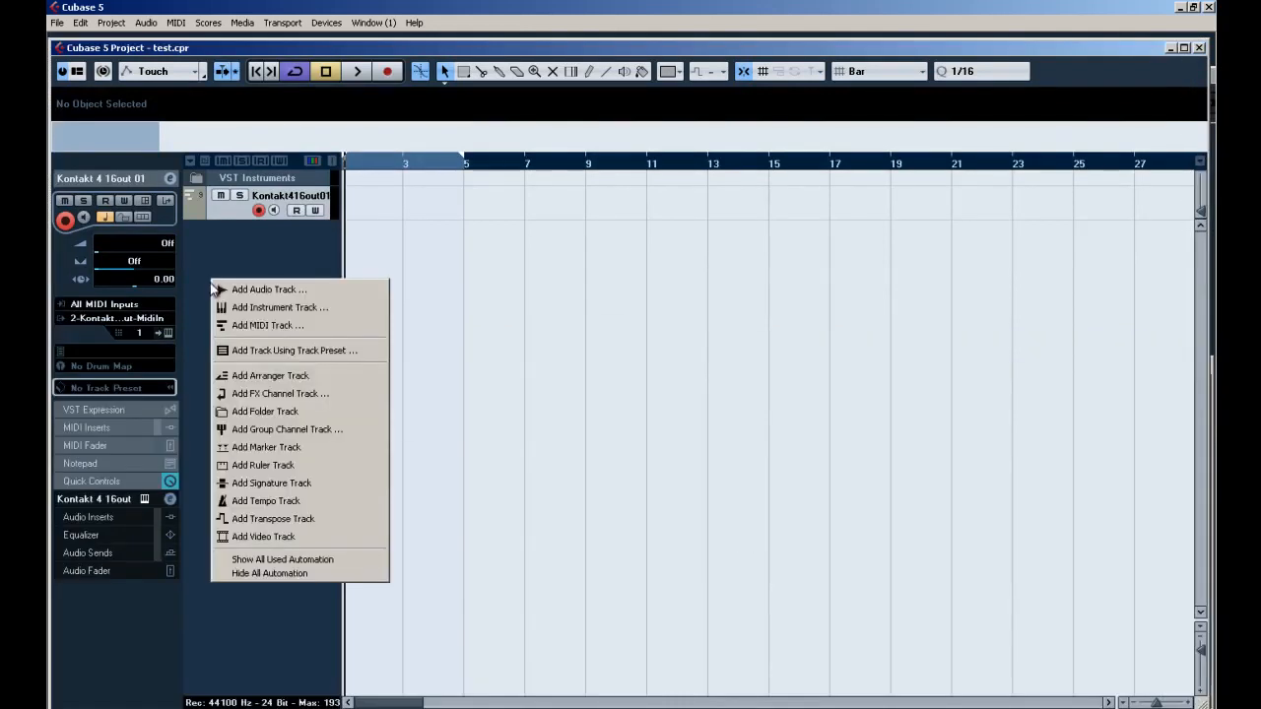
{"action": "left_click", "coordinate": [293, 412]}
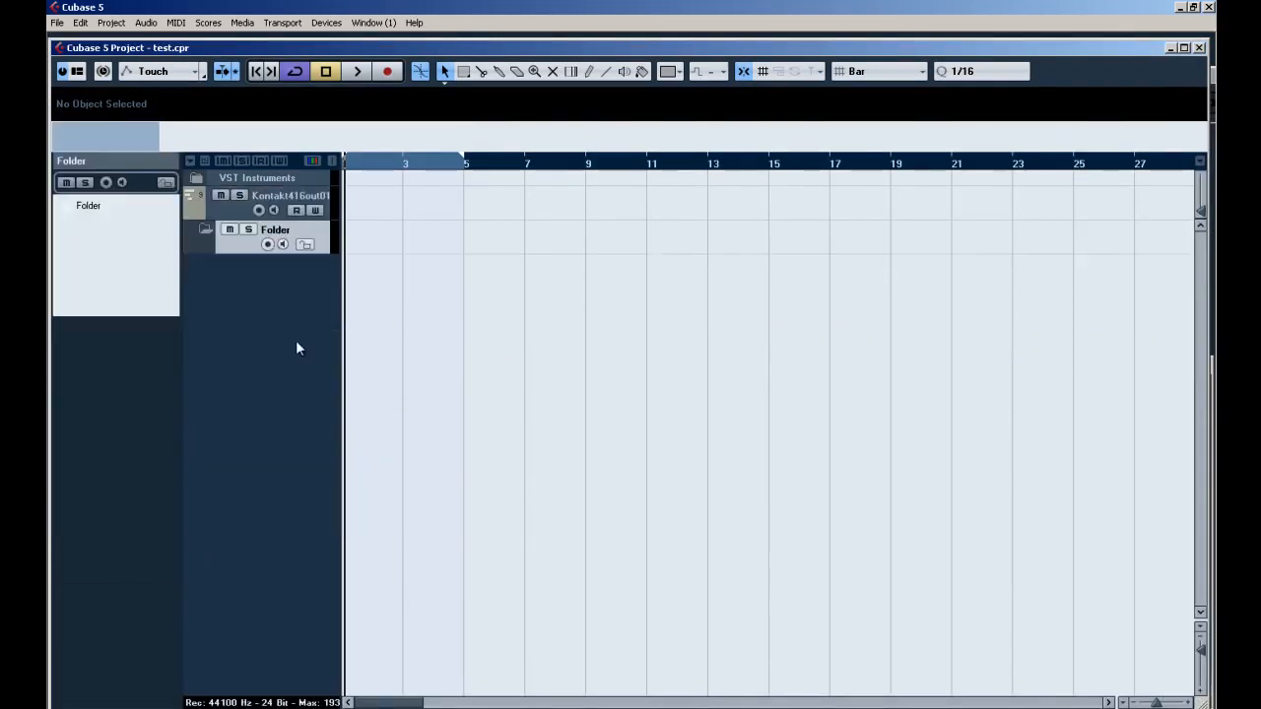
{"action": "double_click", "coordinate": [281, 233]}
{"action": "type", "text": "drums"}
{"action": "key", "text": "Return"}
{"action": "left_click_drag", "start_coordinate": [264, 192], "coordinate": [264, 244]}
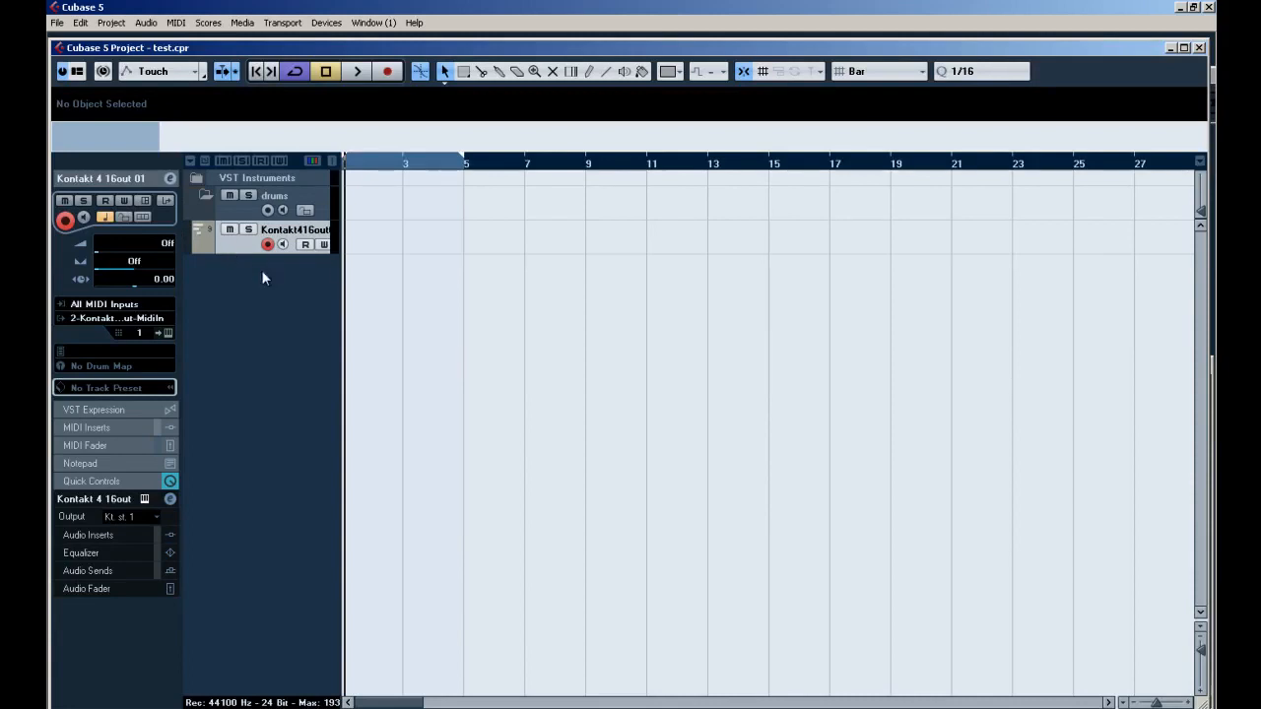
Check the output channels in Kontakt 4 16out to see how many instrument channels are set up.
{"action": "right_click", "coordinate": [247, 251]}
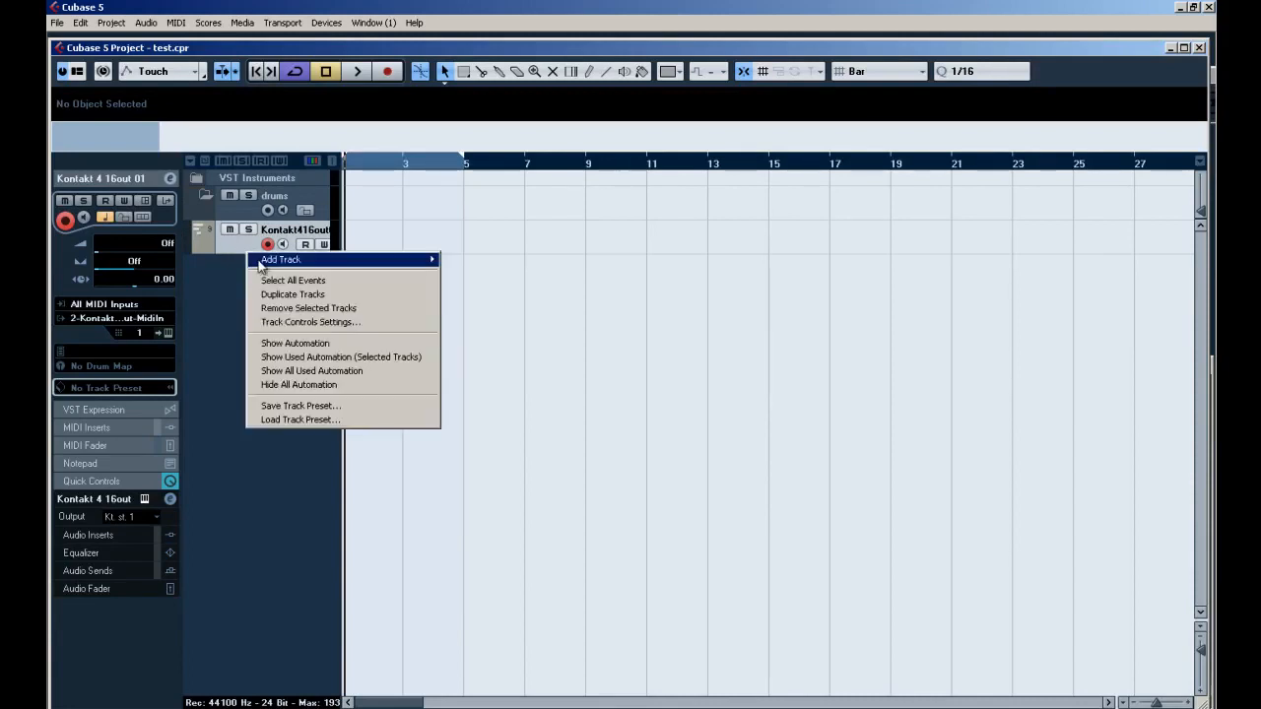
{"action": "mouse_move", "coordinate": [258, 259]}
{"action": "left_click", "coordinate": [172, 329]}
{"action": "left_click", "coordinate": [168, 330]}
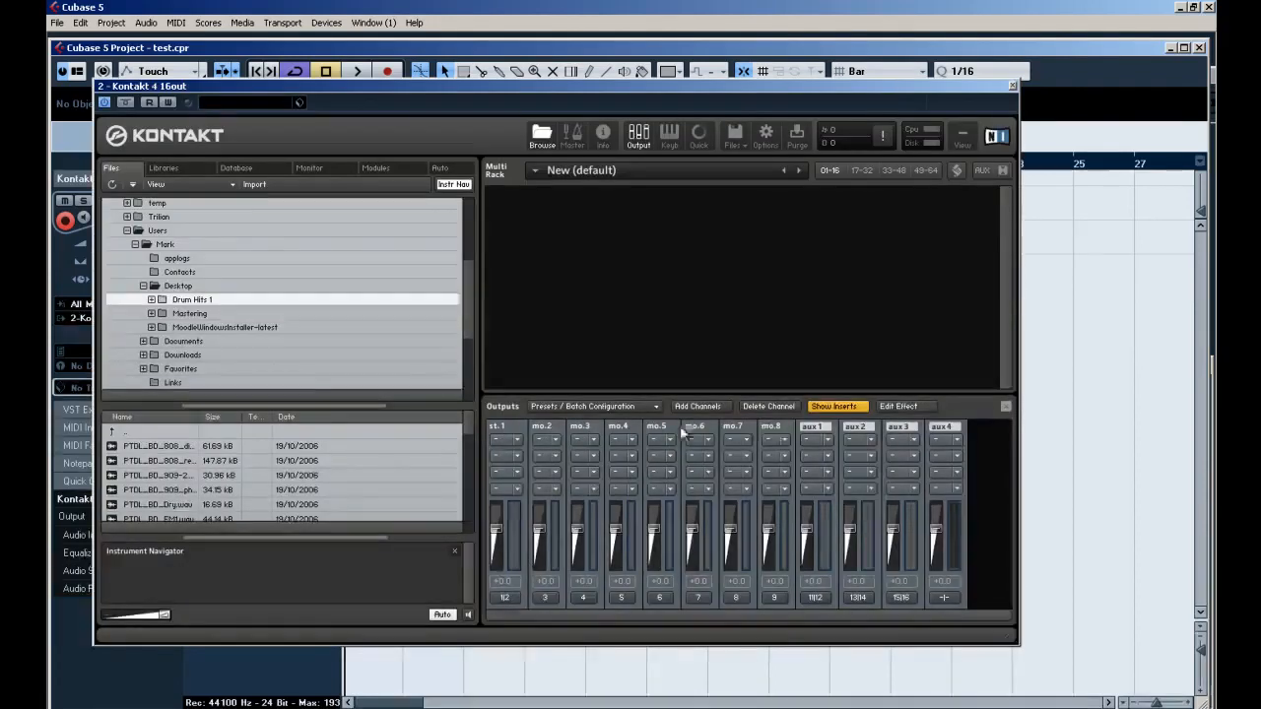
{"action": "left_click", "coordinate": [1013, 88]}
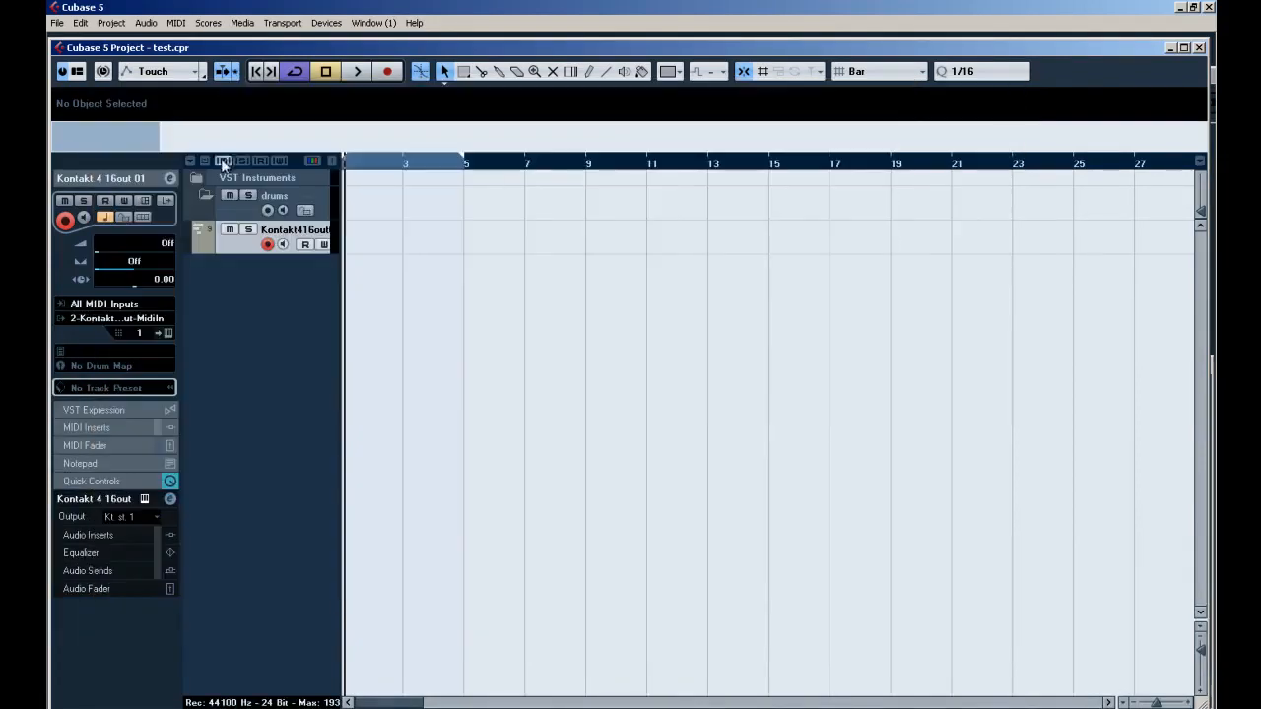
Add seven MIDI tracks below the Kontakt track in the drums folder.
{"action": "right_click", "coordinate": [229, 247]}
{"action": "mouse_move", "coordinate": [264, 261]}
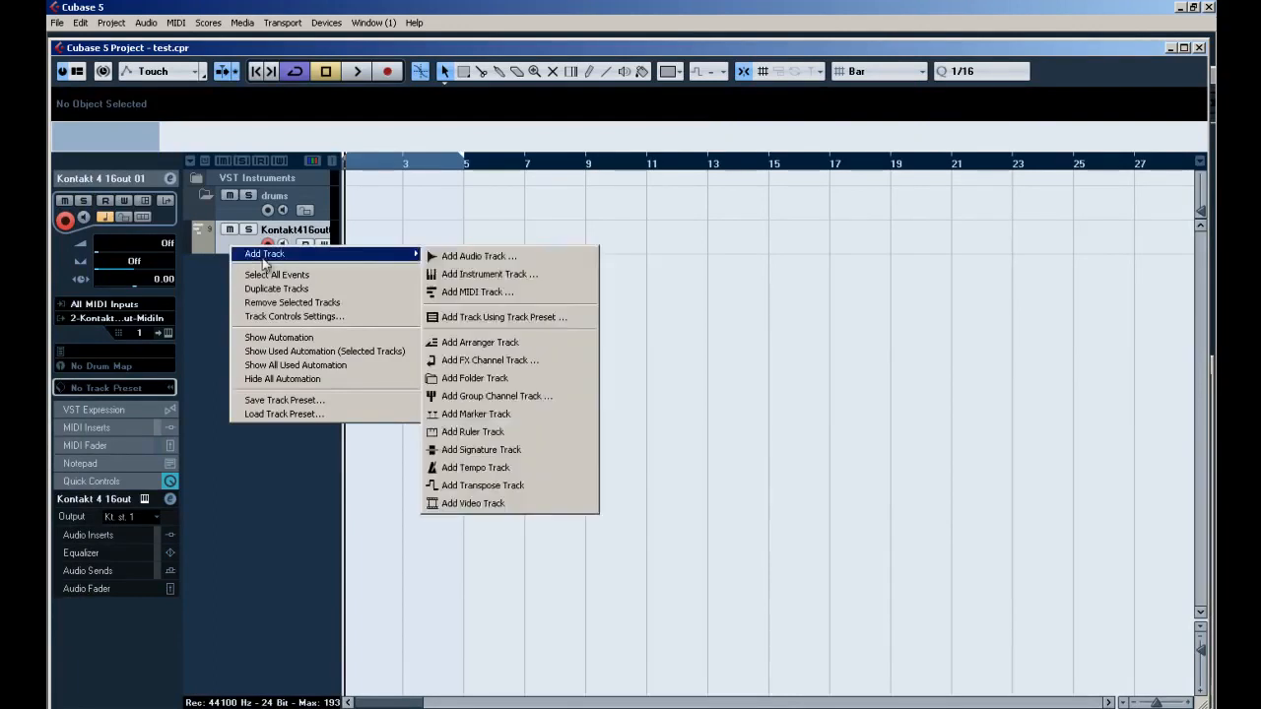
{"action": "left_click", "coordinate": [471, 291]}
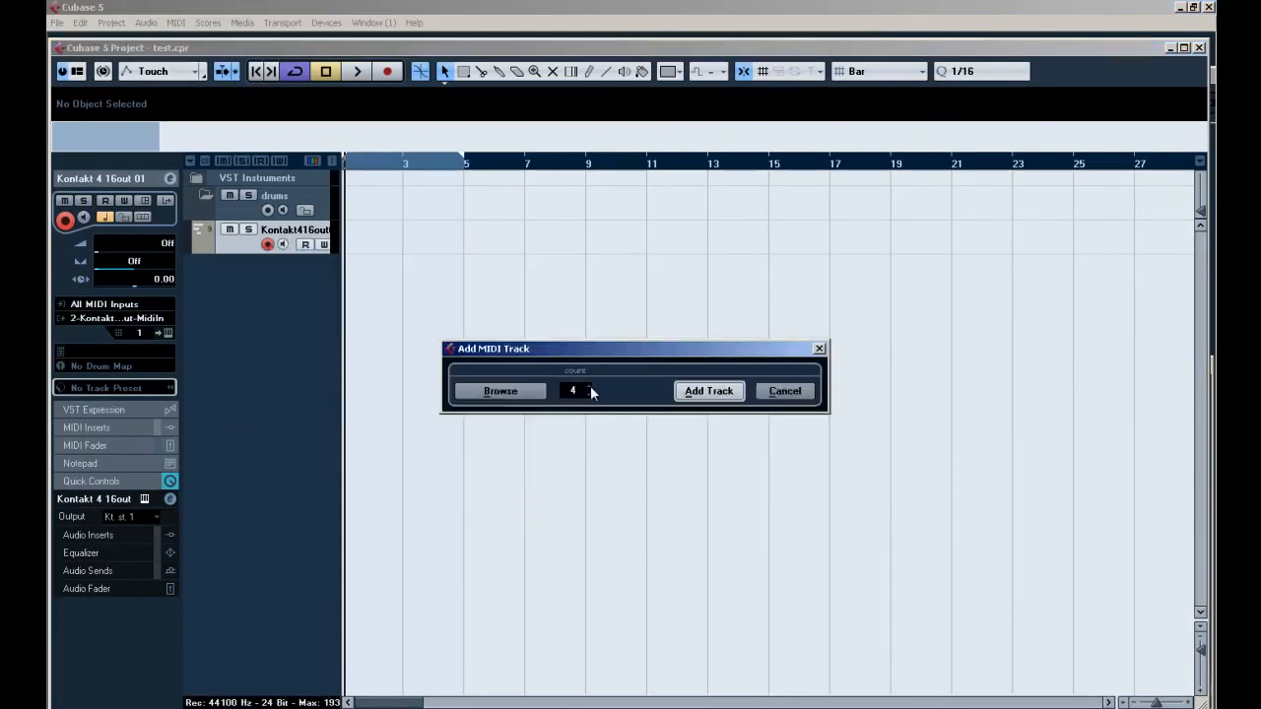
{"action": "left_click", "coordinate": [706, 391]}
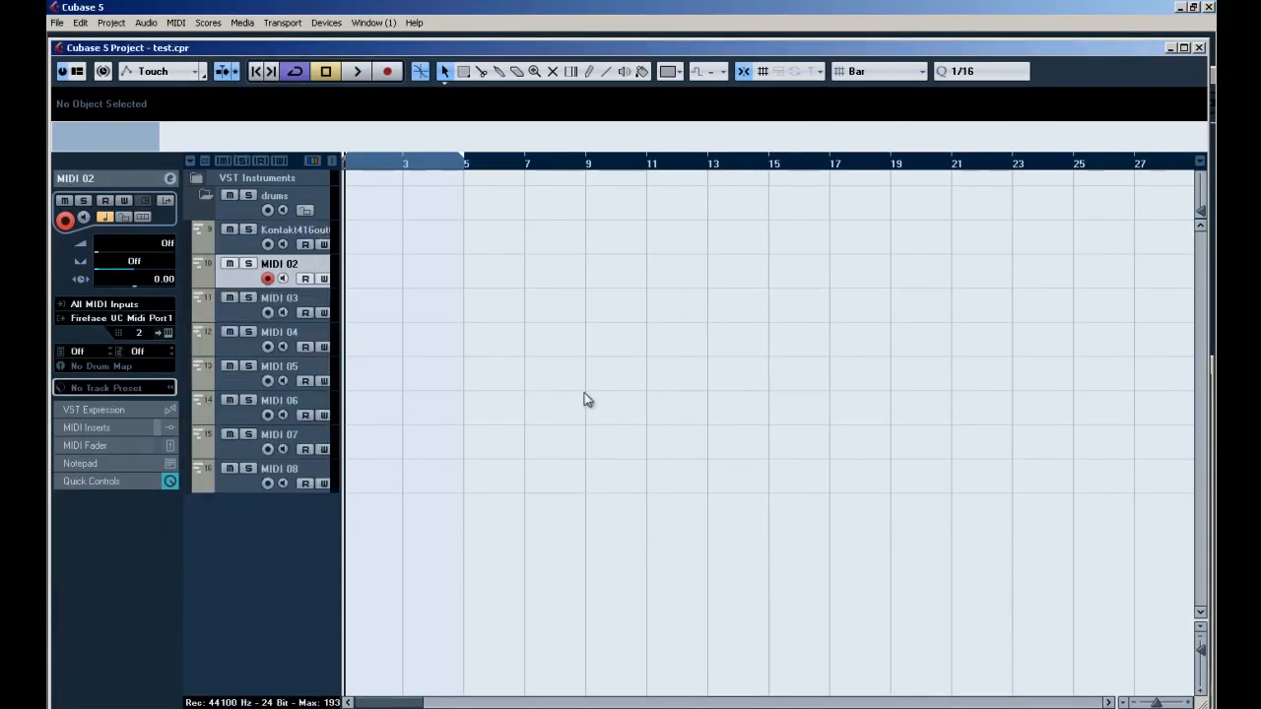
Route the MIDI outputs of tracks MIDI 02 and MIDI 03 to Kontakt 4 16out.
{"action": "left_click", "coordinate": [276, 236]}
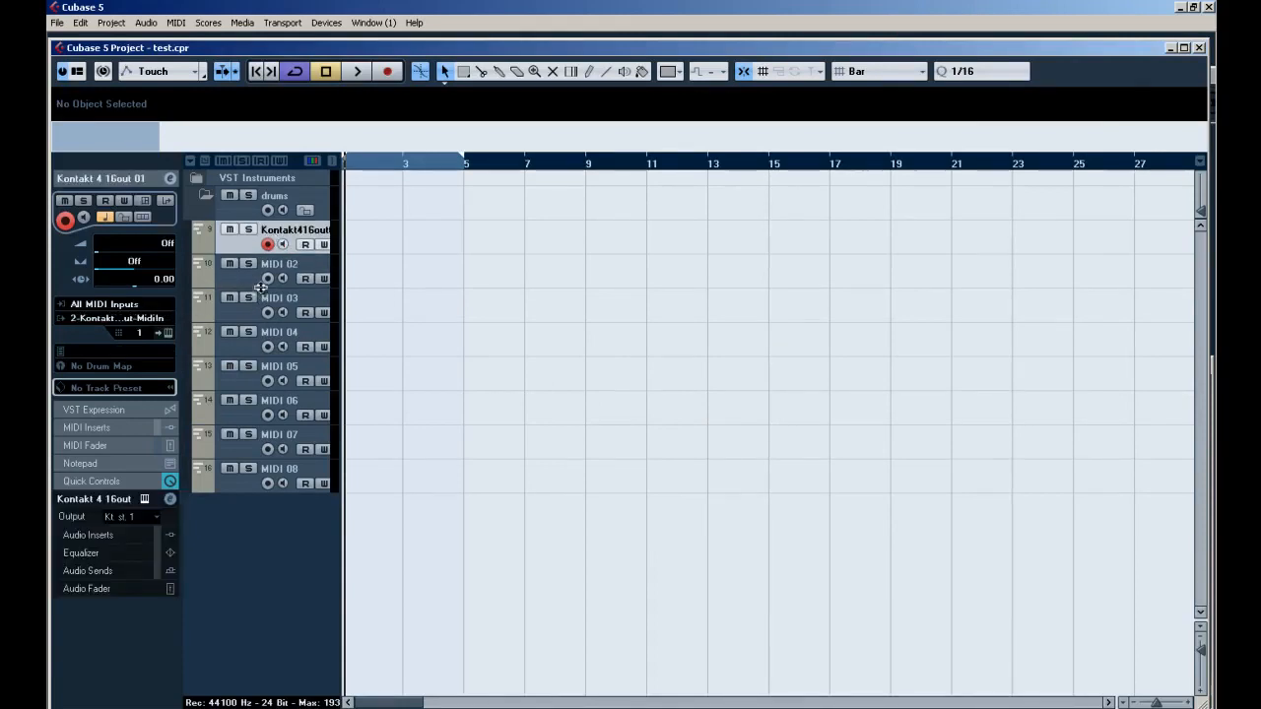
{"action": "left_click", "coordinate": [275, 266]}
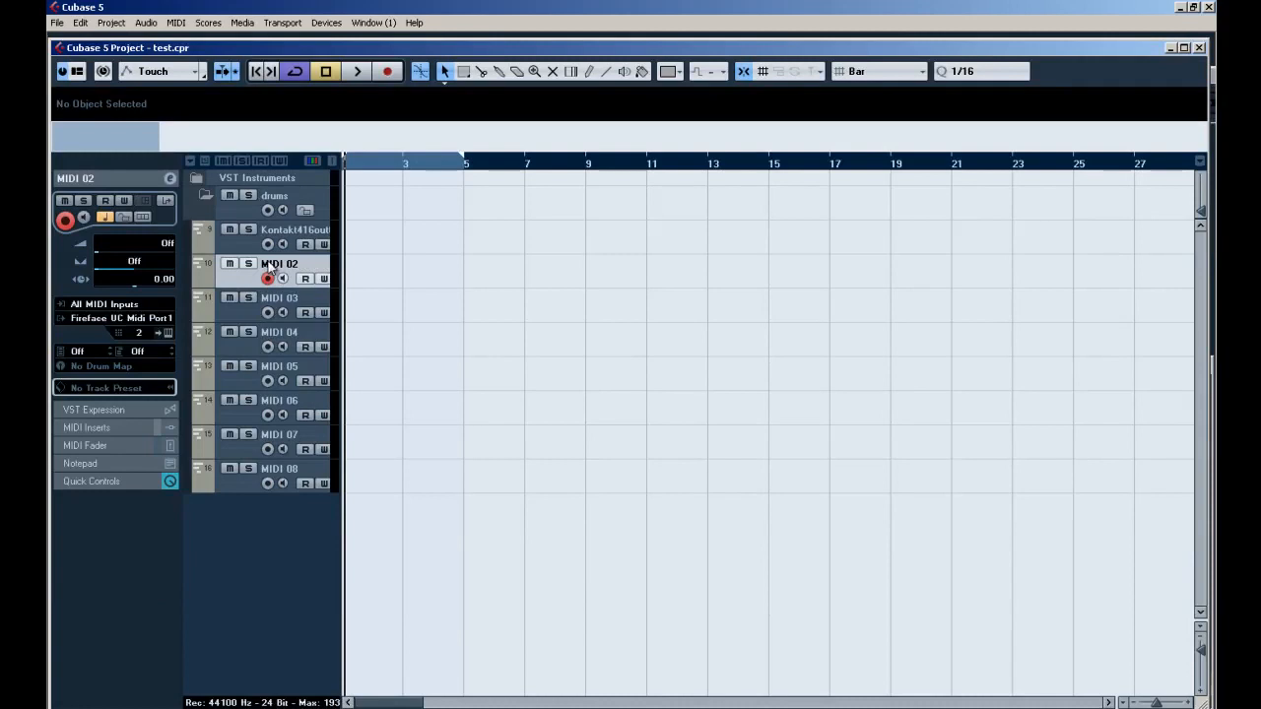
{"action": "left_click", "coordinate": [148, 320]}
{"action": "left_click", "coordinate": [147, 353]}
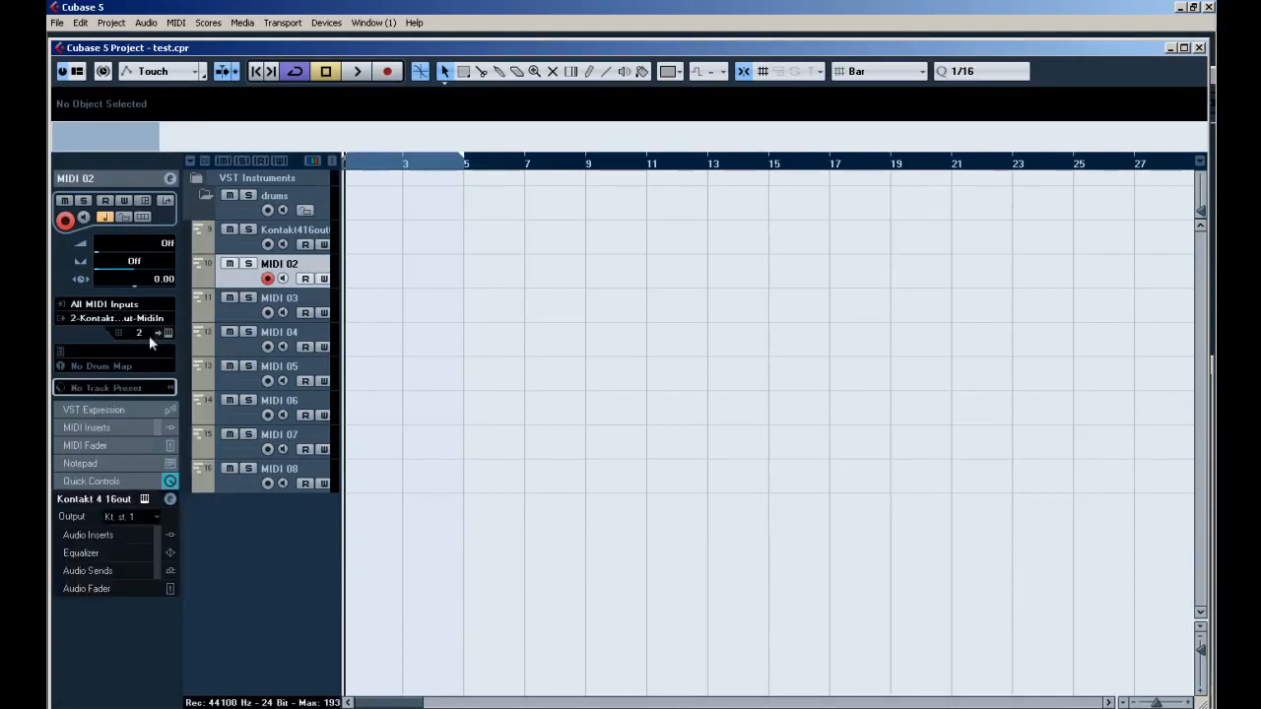
{"action": "key", "text": "Down"}
{"action": "left_click", "coordinate": [149, 322]}
{"action": "left_click", "coordinate": [155, 353]}
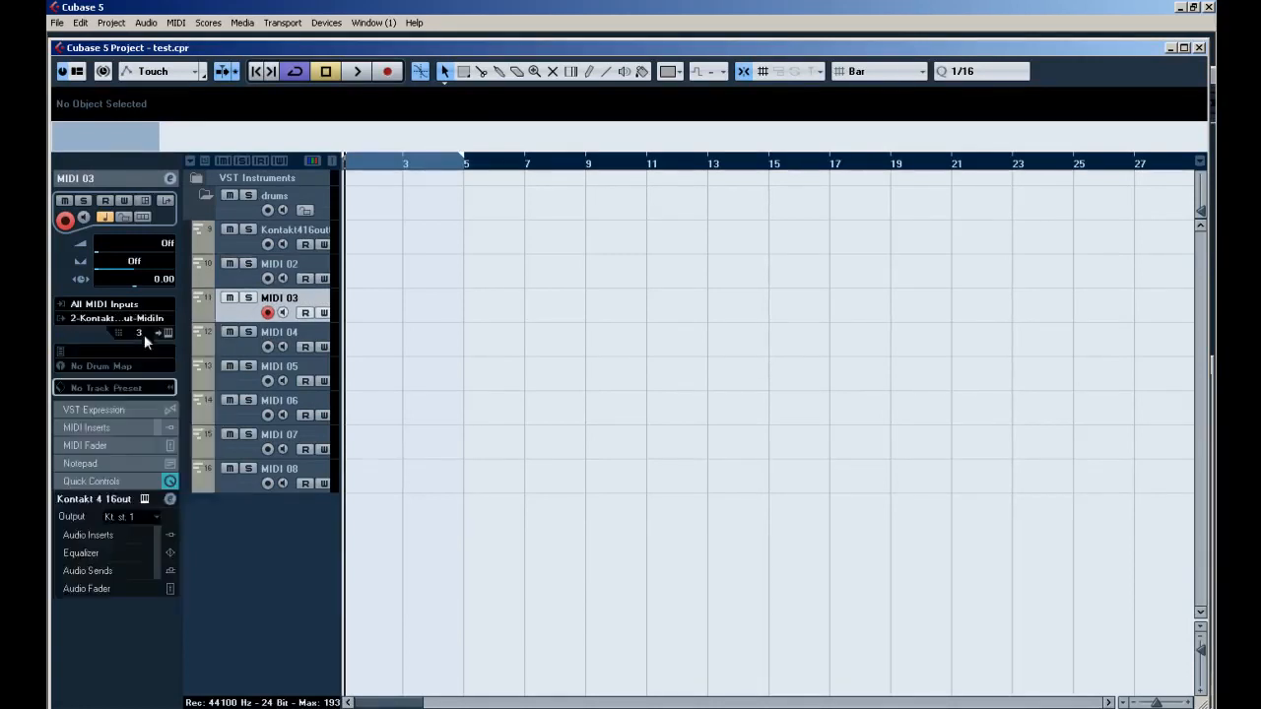
Route the MIDI outputs of tracks MIDI 04 and MIDI 05 to Kontakt 4 16out.
{"action": "key", "text": "Down"}
{"action": "left_click", "coordinate": [148, 320]}
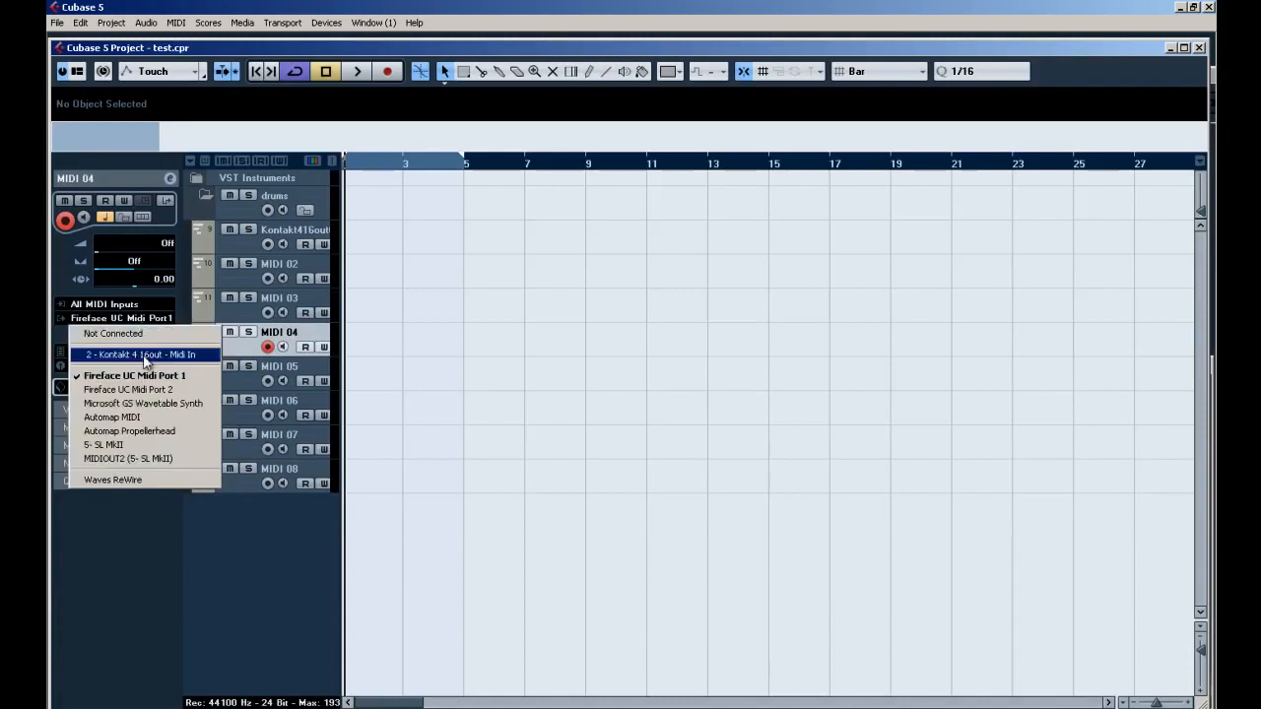
{"action": "left_click", "coordinate": [143, 352]}
{"action": "key", "text": "Down"}
{"action": "left_click", "coordinate": [138, 321]}
{"action": "left_click", "coordinate": [144, 353]}
Route the MIDI outputs of tracks MIDI 06, MIDI 07 and MIDI 08 to Kontakt 4 16out.
{"action": "key", "text": "Down"}
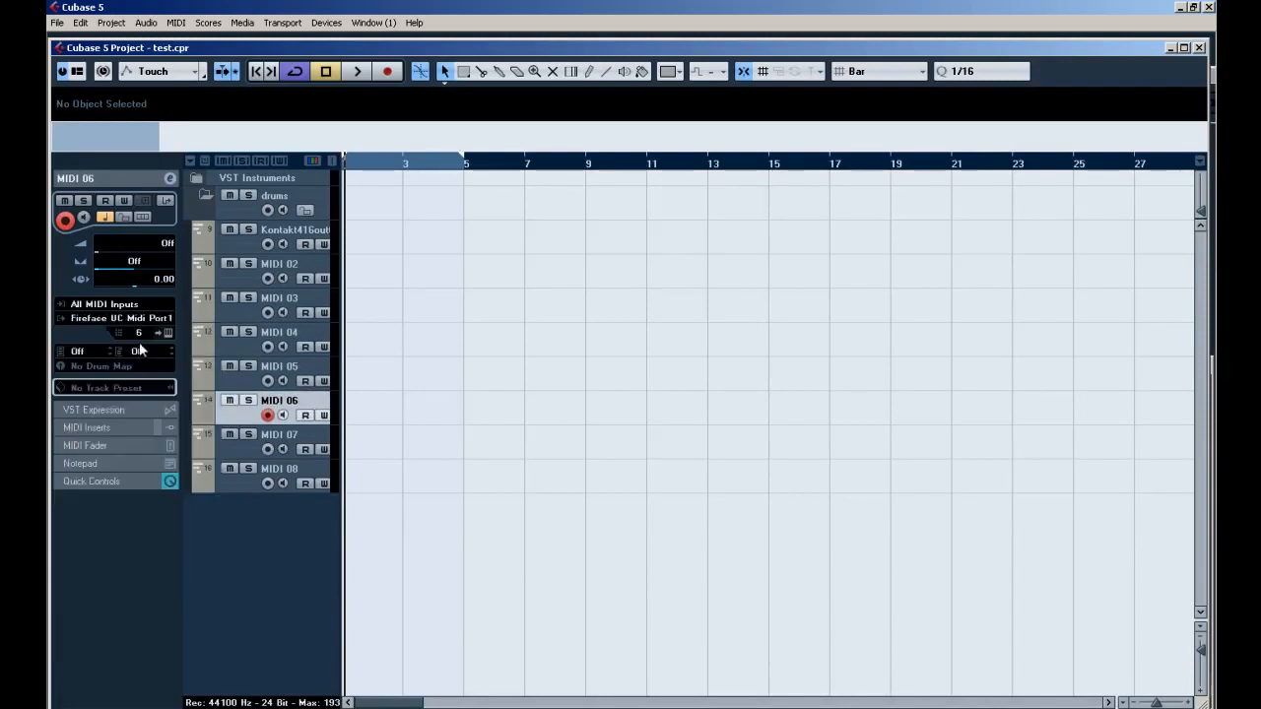
{"action": "left_click", "coordinate": [138, 321]}
{"action": "left_click", "coordinate": [144, 352]}
{"action": "key", "text": "Down"}
{"action": "left_click", "coordinate": [138, 321]}
{"action": "left_click", "coordinate": [147, 349]}
{"action": "key", "text": "Down"}
{"action": "left_click", "coordinate": [144, 324]}
{"action": "left_click", "coordinate": [142, 364]}
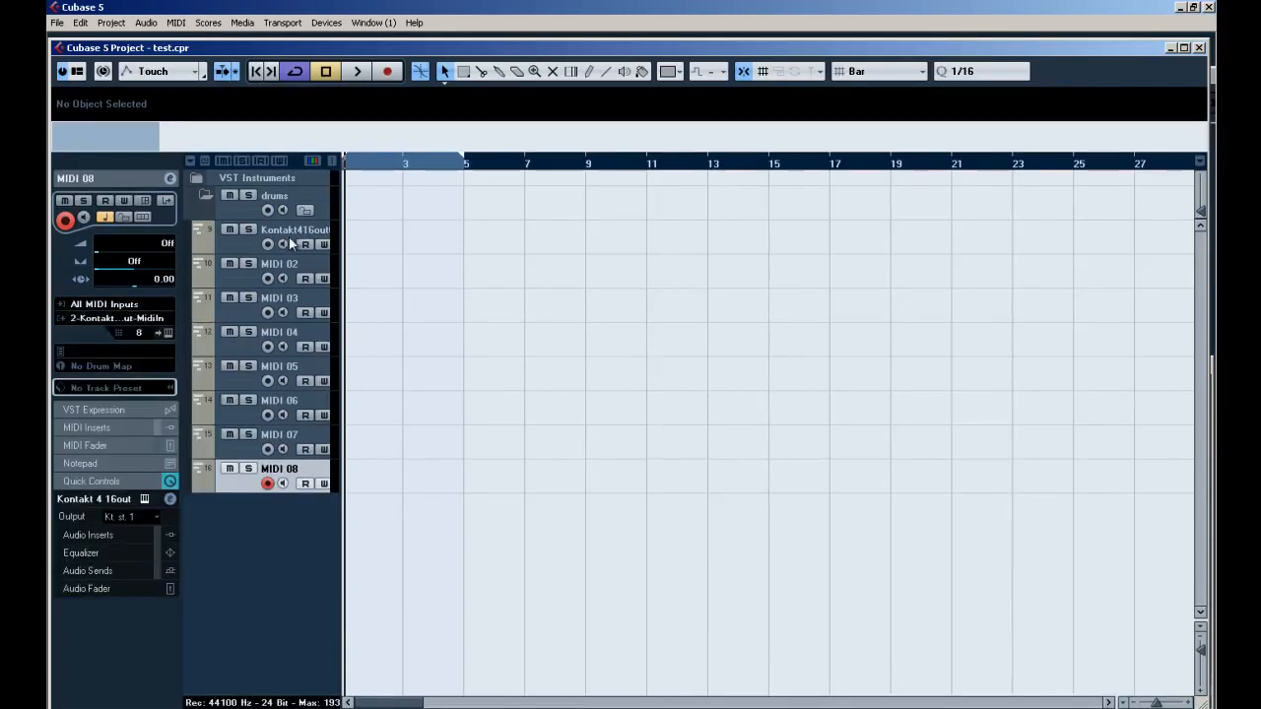
Open the Kontakt 4 16out interface and create a new empty instrument in its multi rack.
{"action": "left_click", "coordinate": [169, 332]}
{"action": "left_click_drag", "start_coordinate": [422, 96], "coordinate": [560, 99]}
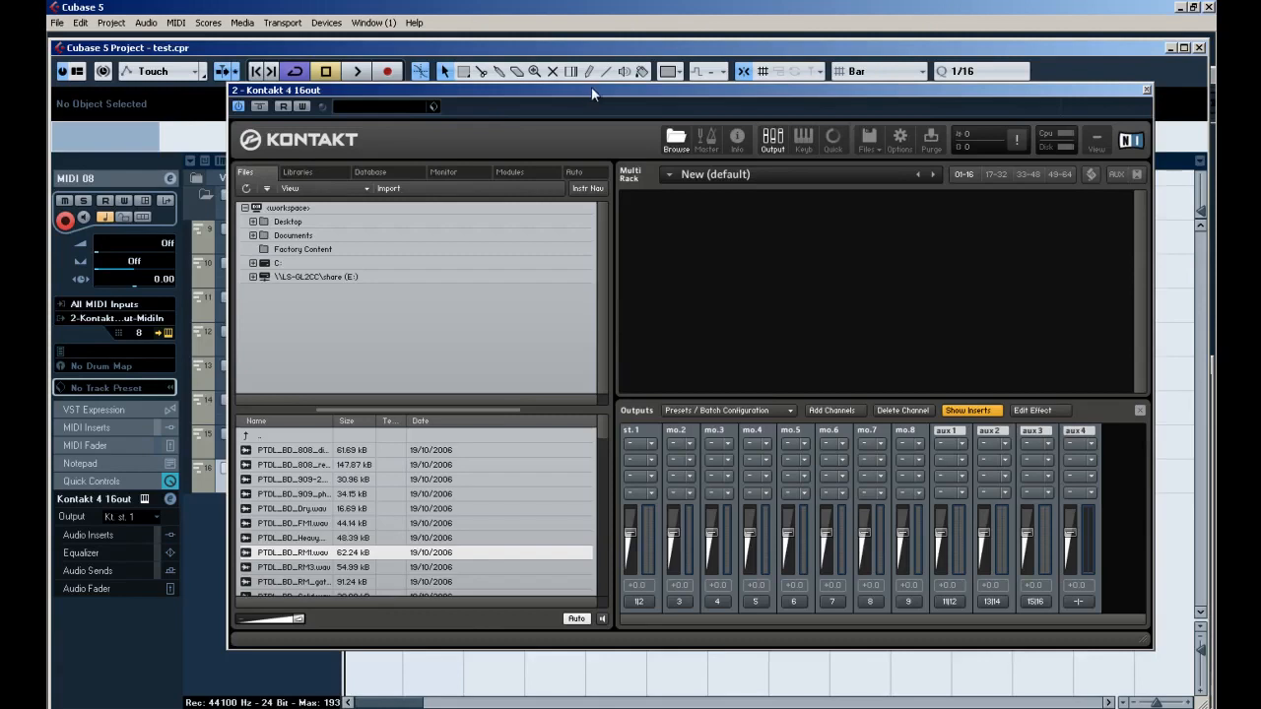
{"action": "left_click_drag", "start_coordinate": [592, 89], "coordinate": [584, 88]}
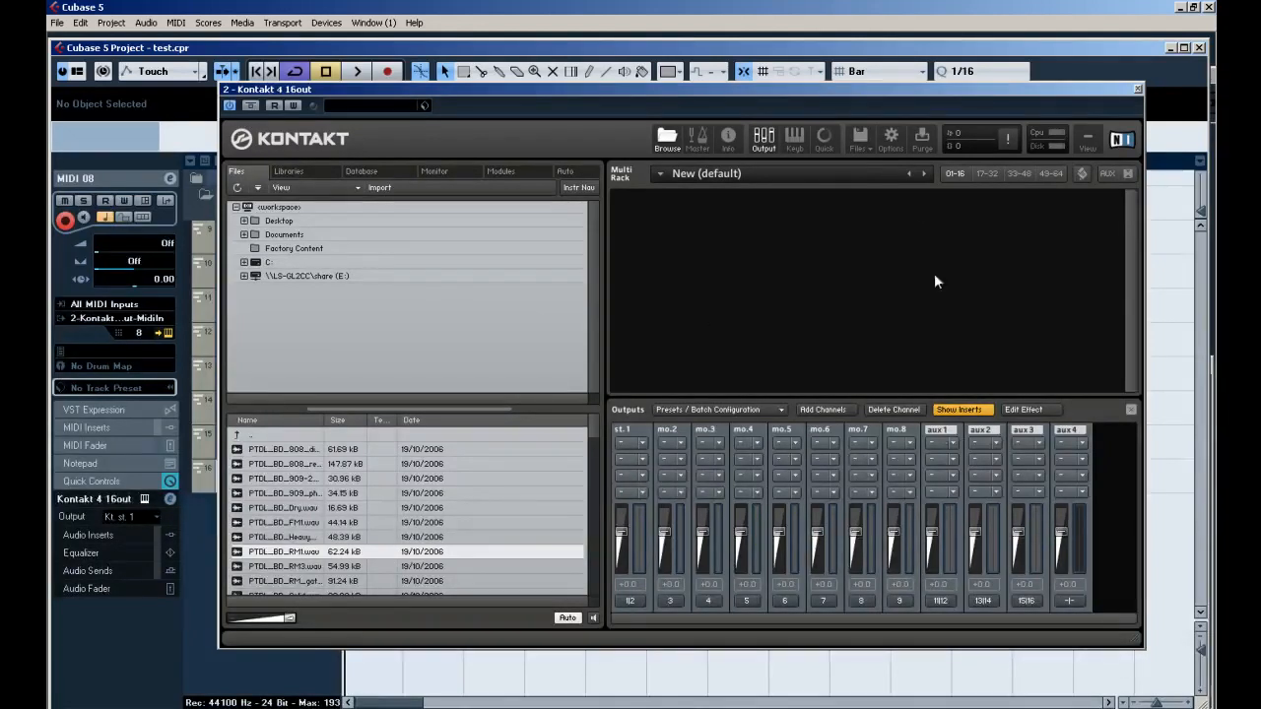
{"action": "left_click", "coordinate": [871, 155]}
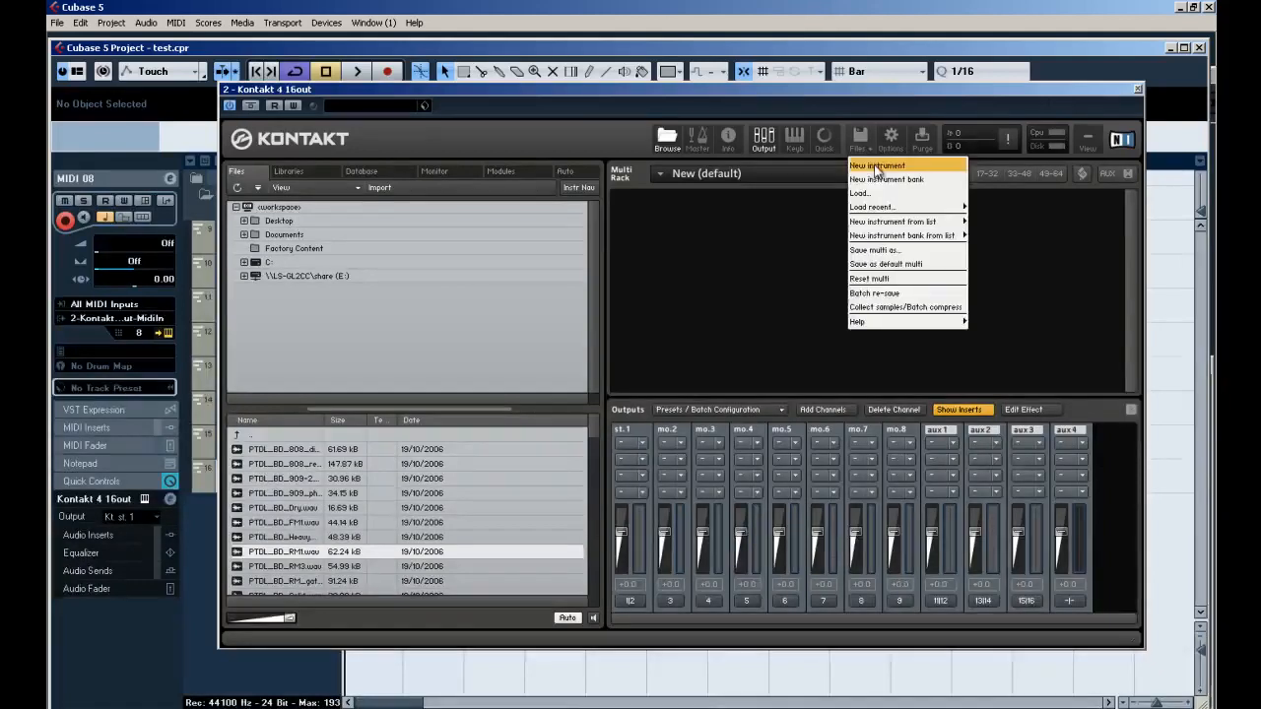
{"action": "left_click", "coordinate": [878, 165]}
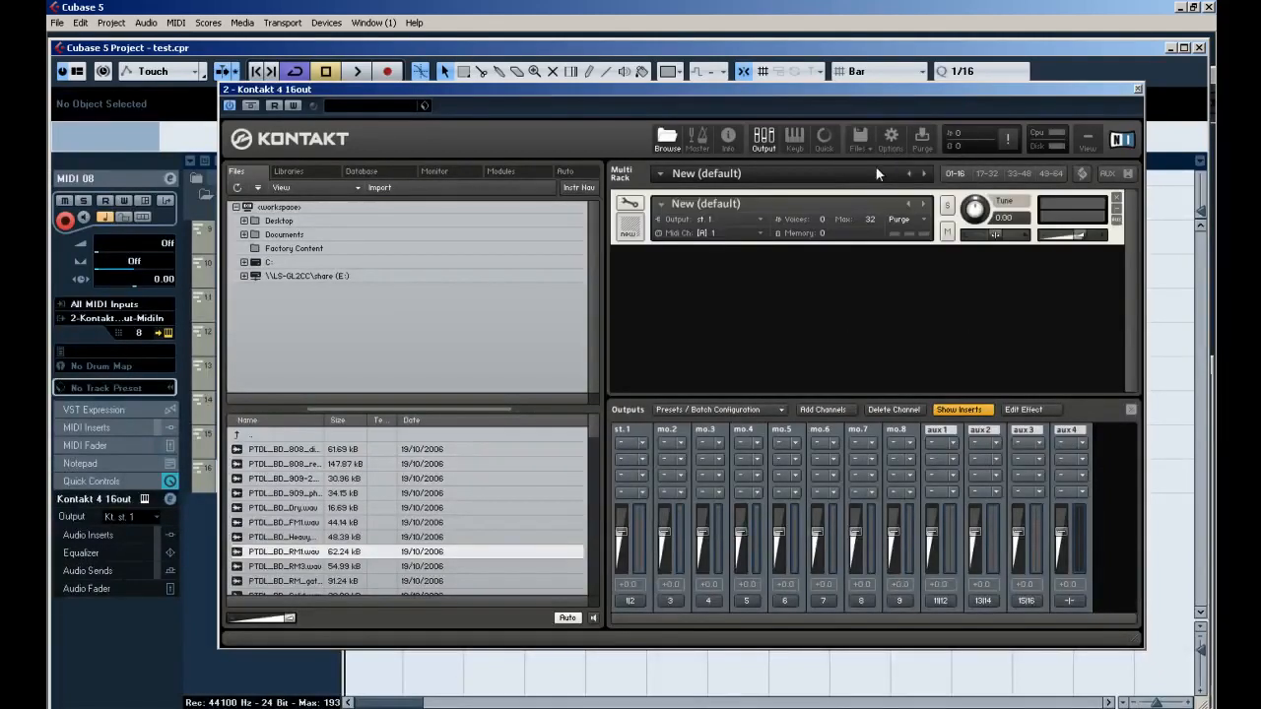
Add seven more new empty instruments to the Kontakt multi rack and hide the Outputs section to reveal them.
{"action": "left_click", "coordinate": [875, 153]}
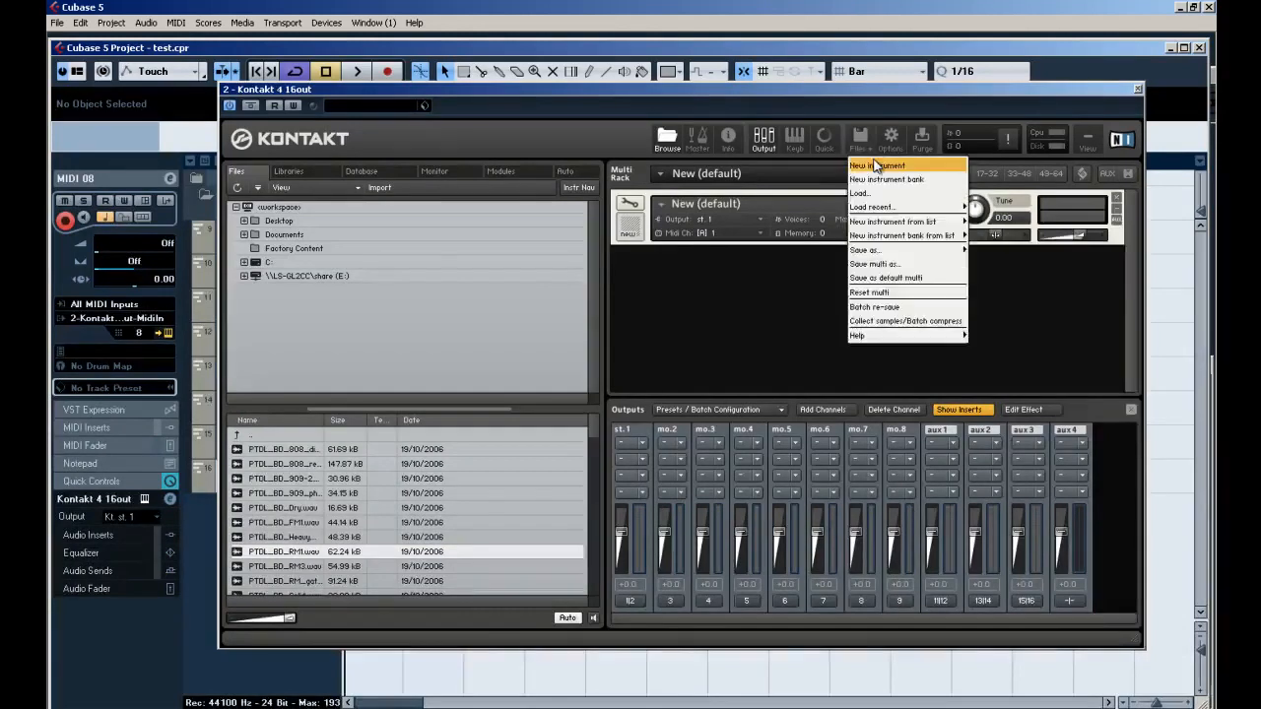
{"action": "left_click", "coordinate": [878, 165]}
{"action": "left_click", "coordinate": [869, 148]}
{"action": "left_click", "coordinate": [877, 165]}
{"action": "left_click", "coordinate": [871, 148]}
{"action": "left_click", "coordinate": [877, 166]}
{"action": "left_click", "coordinate": [871, 148]}
{"action": "left_click", "coordinate": [876, 165]}
{"action": "left_click", "coordinate": [871, 147]}
{"action": "left_click", "coordinate": [877, 165]}
{"action": "left_click", "coordinate": [870, 148]}
{"action": "left_click", "coordinate": [877, 166]}
{"action": "left_click", "coordinate": [871, 148]}
{"action": "left_click", "coordinate": [877, 166]}
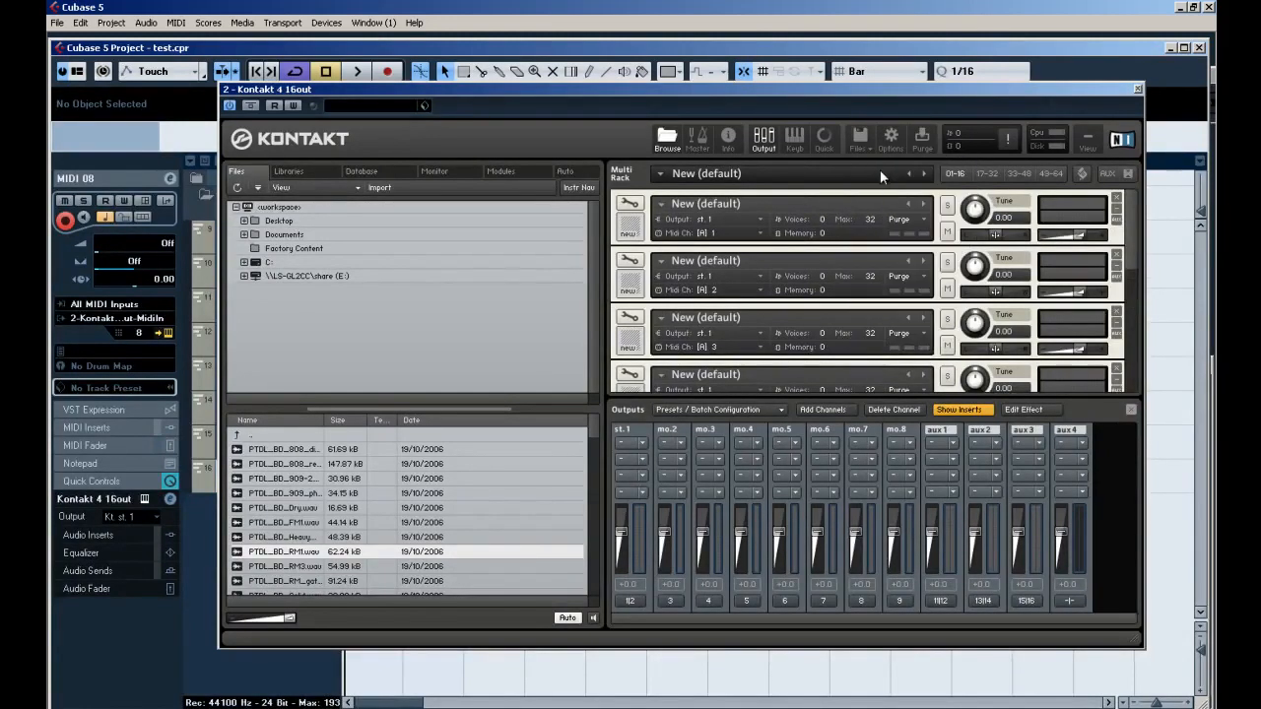
{"action": "left_click", "coordinate": [1128, 409]}
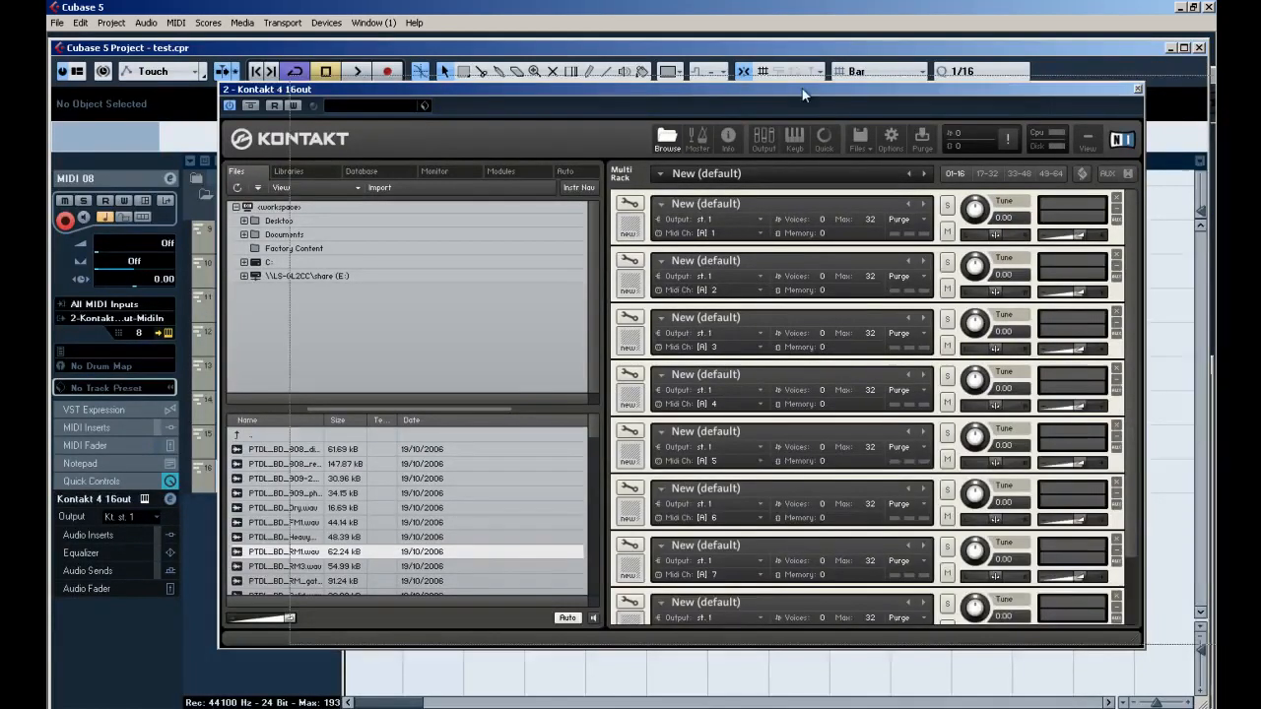
{"action": "left_click_drag", "start_coordinate": [727, 95], "coordinate": [800, 89]}
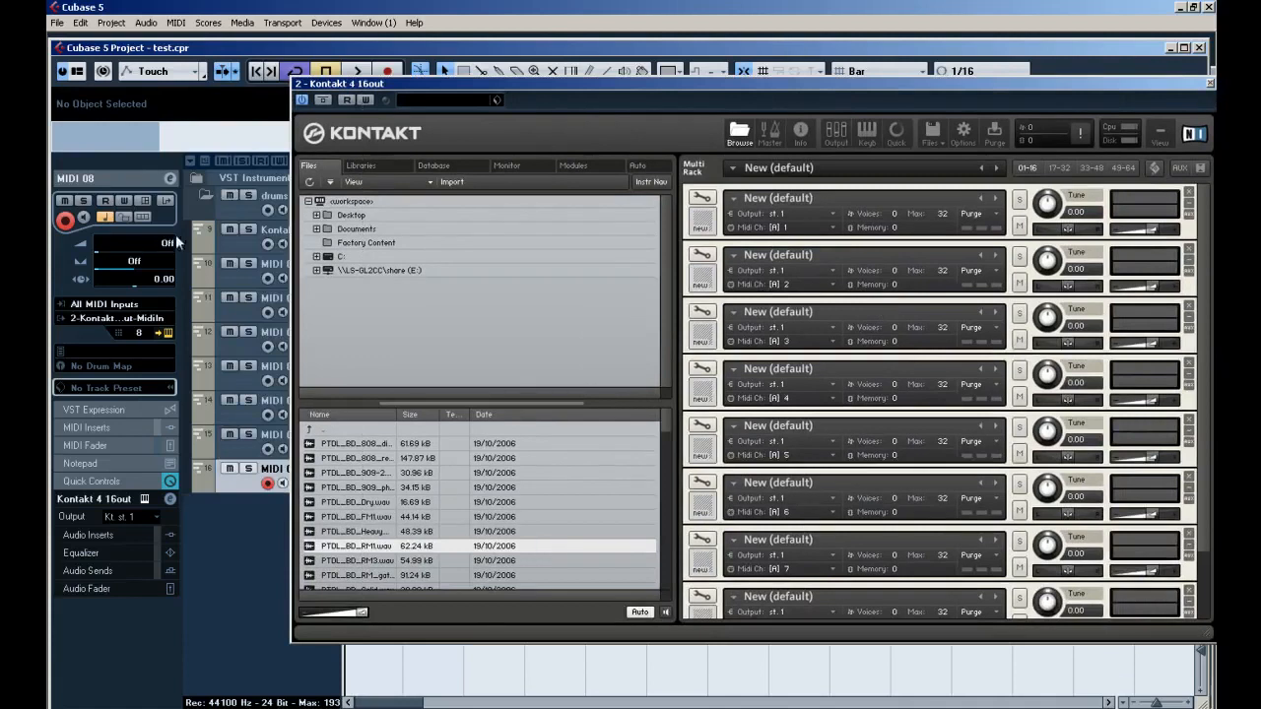
Check the MIDI channel assigned to each of the eight Kontakt MIDI tracks, ending on the Kontakt 4 16out 01 track.
{"action": "left_click", "coordinate": [219, 246]}
{"action": "left_click", "coordinate": [229, 282]}
{"action": "left_click", "coordinate": [234, 314]}
{"action": "left_click", "coordinate": [242, 349]}
{"action": "left_click", "coordinate": [250, 385]}
{"action": "left_click", "coordinate": [244, 419]}
{"action": "left_click", "coordinate": [233, 448]}
{"action": "left_click", "coordinate": [220, 481]}
{"action": "left_click", "coordinate": [229, 246]}
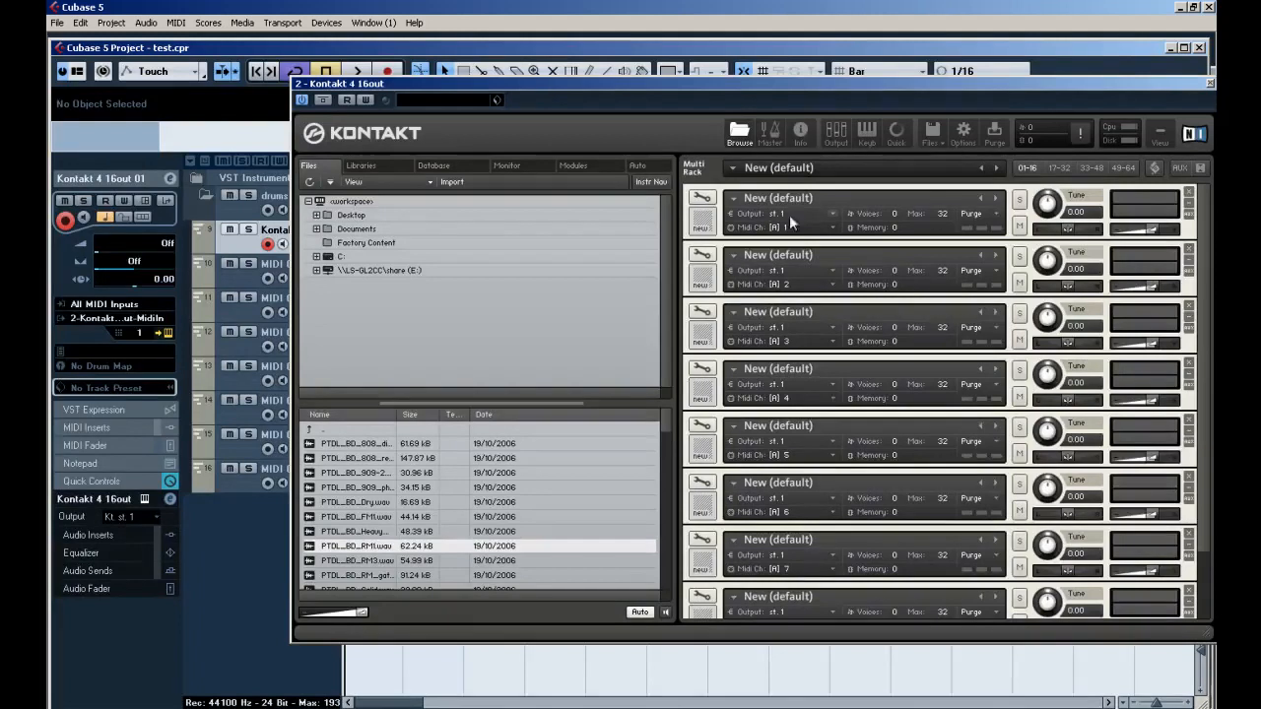
Show Kontakt's Outputs section and route the second instrument to mo.2 and the third to mo.3.
{"action": "left_click", "coordinate": [835, 138]}
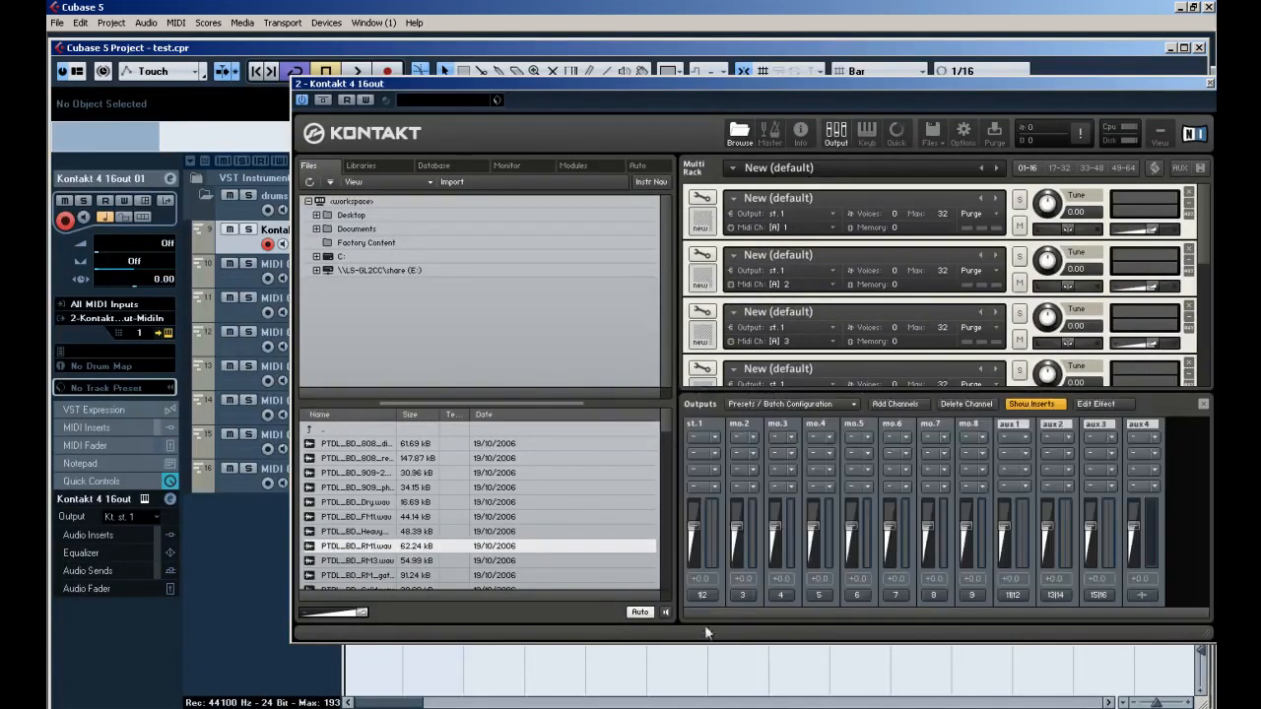
{"action": "left_click", "coordinate": [832, 269]}
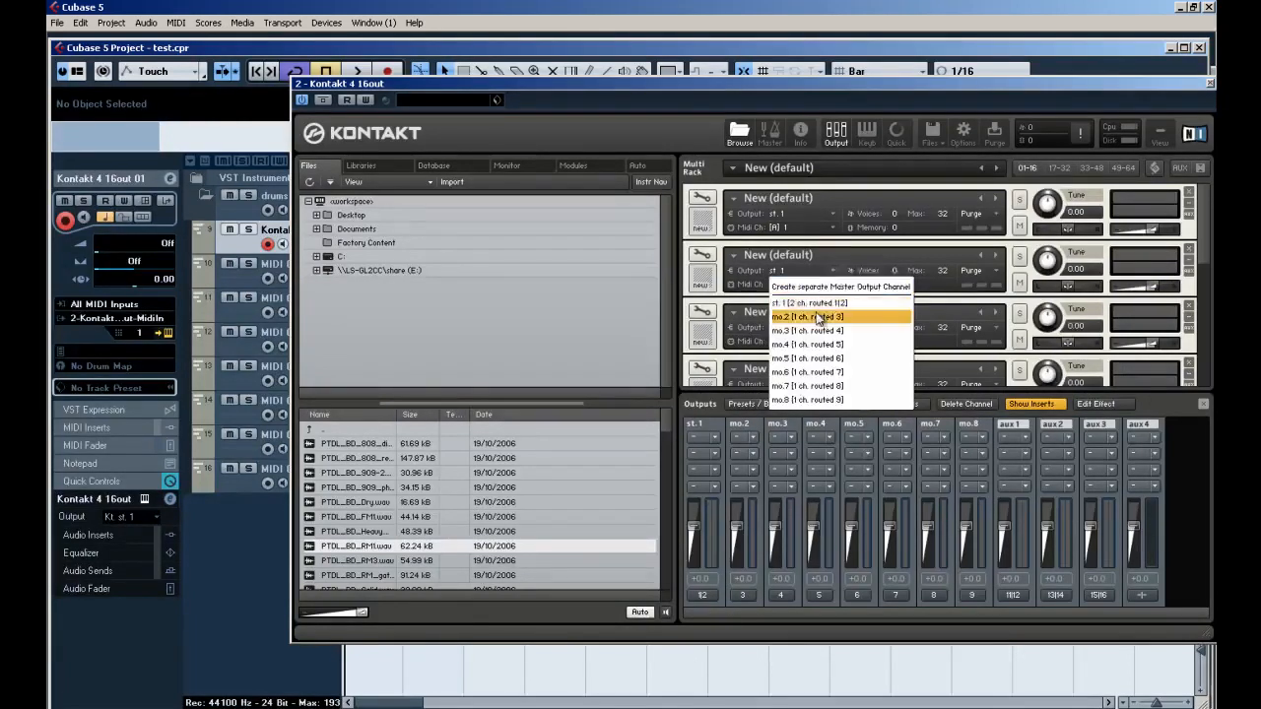
{"action": "left_click", "coordinate": [815, 311]}
{"action": "left_click", "coordinate": [835, 326]}
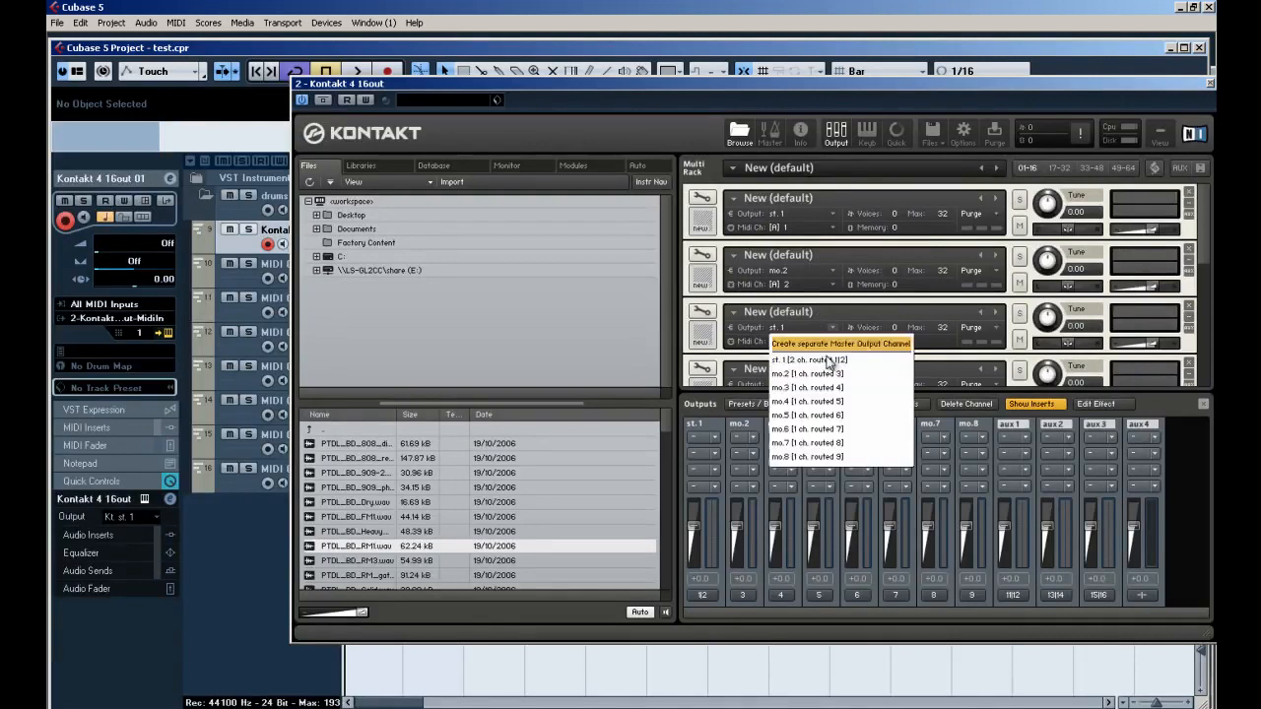
{"action": "left_click", "coordinate": [828, 389]}
Route the output of the fourth instrument in the multi rack to mo.4.
{"action": "scroll", "coordinate": [826, 303], "scroll_direction": "down", "scroll_amount": 1}
{"action": "scroll", "coordinate": [825, 303], "scroll_direction": "down", "scroll_amount": 2}
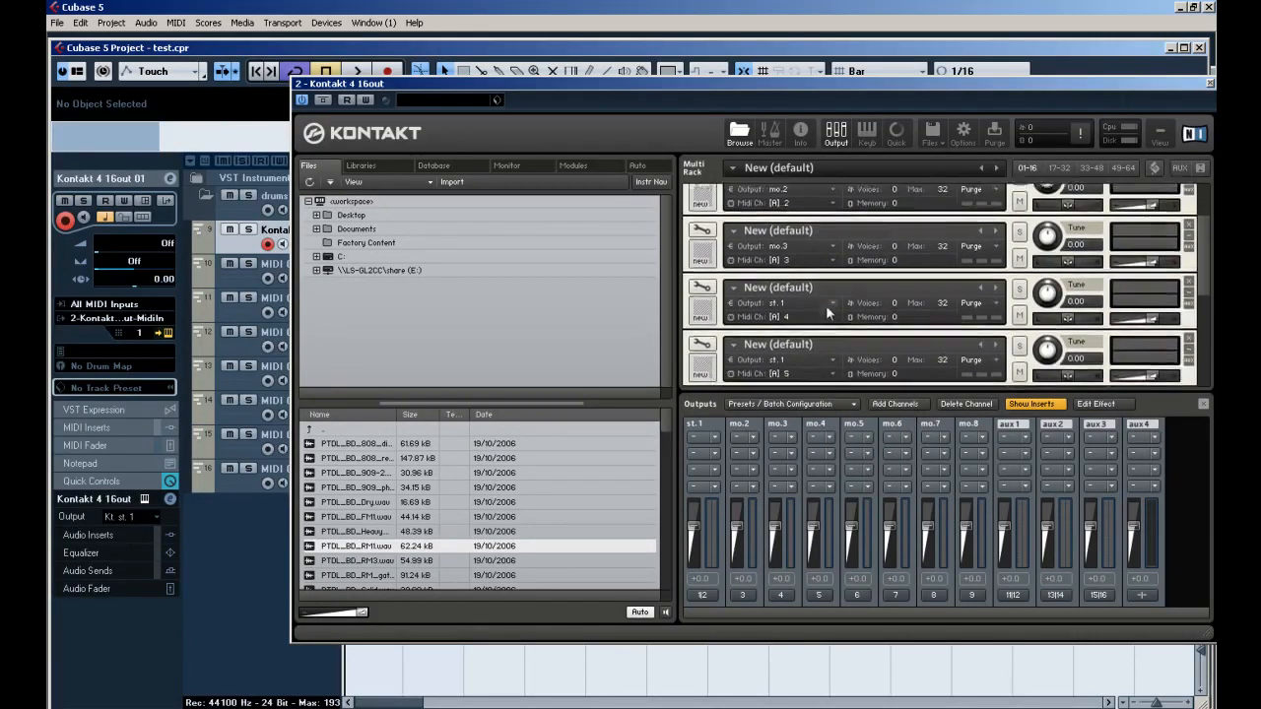
{"action": "left_click", "coordinate": [831, 252]}
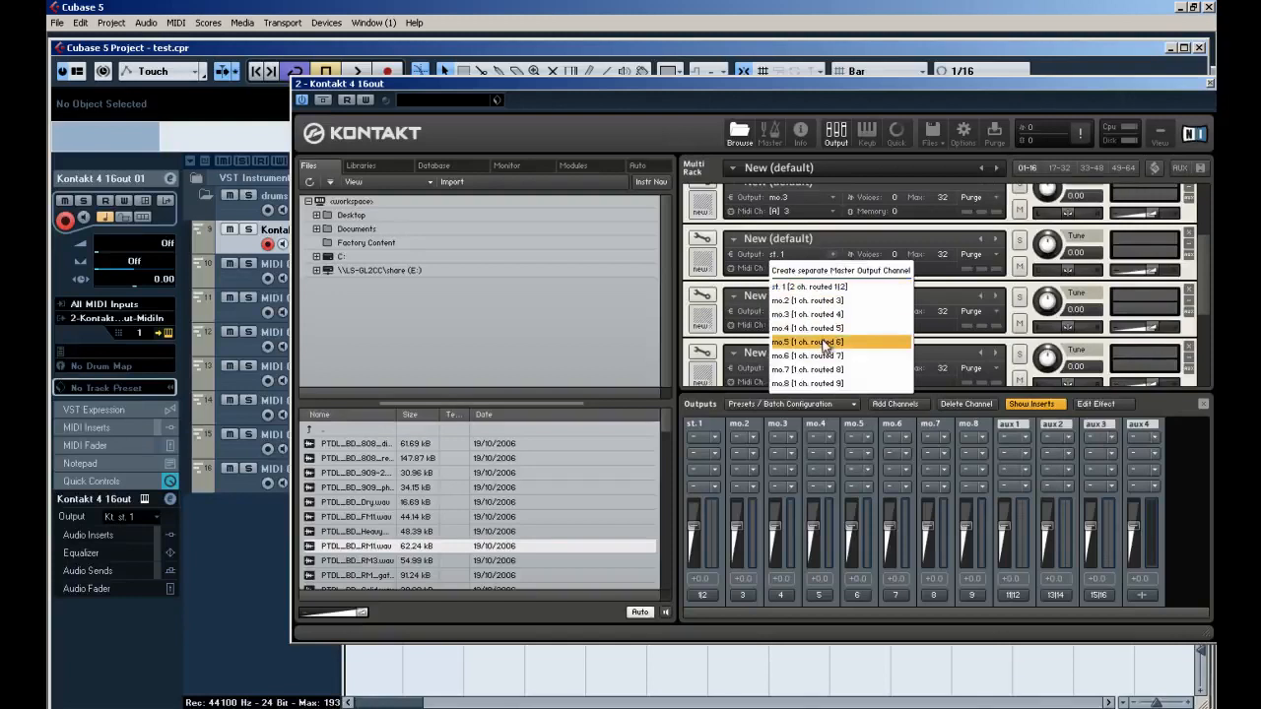
{"action": "left_click", "coordinate": [827, 330]}
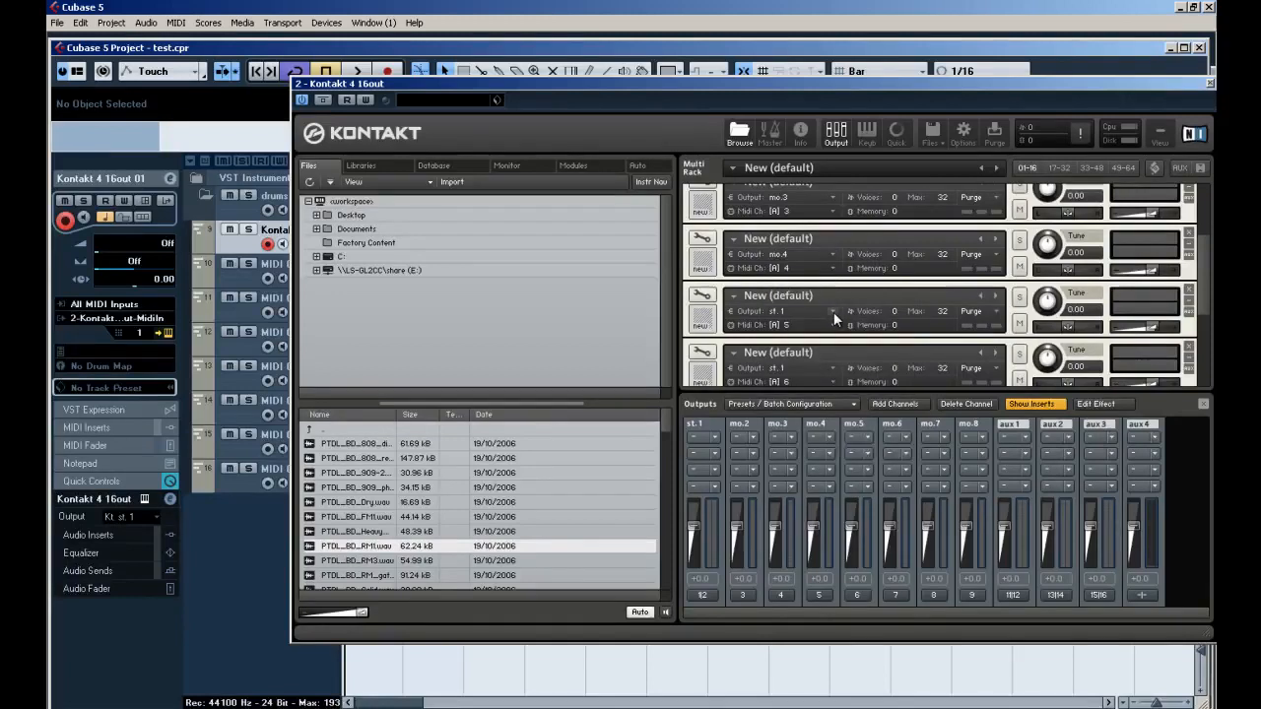
Route the outputs of the fifth and sixth instruments to mo.4.
{"action": "left_click", "coordinate": [834, 312]}
{"action": "left_click", "coordinate": [832, 387]}
{"action": "scroll", "coordinate": [828, 300], "scroll_direction": "down", "scroll_amount": 2}
{"action": "scroll", "coordinate": [827, 301], "scroll_direction": "down", "scroll_amount": 1}
{"action": "left_click", "coordinate": [834, 303]}
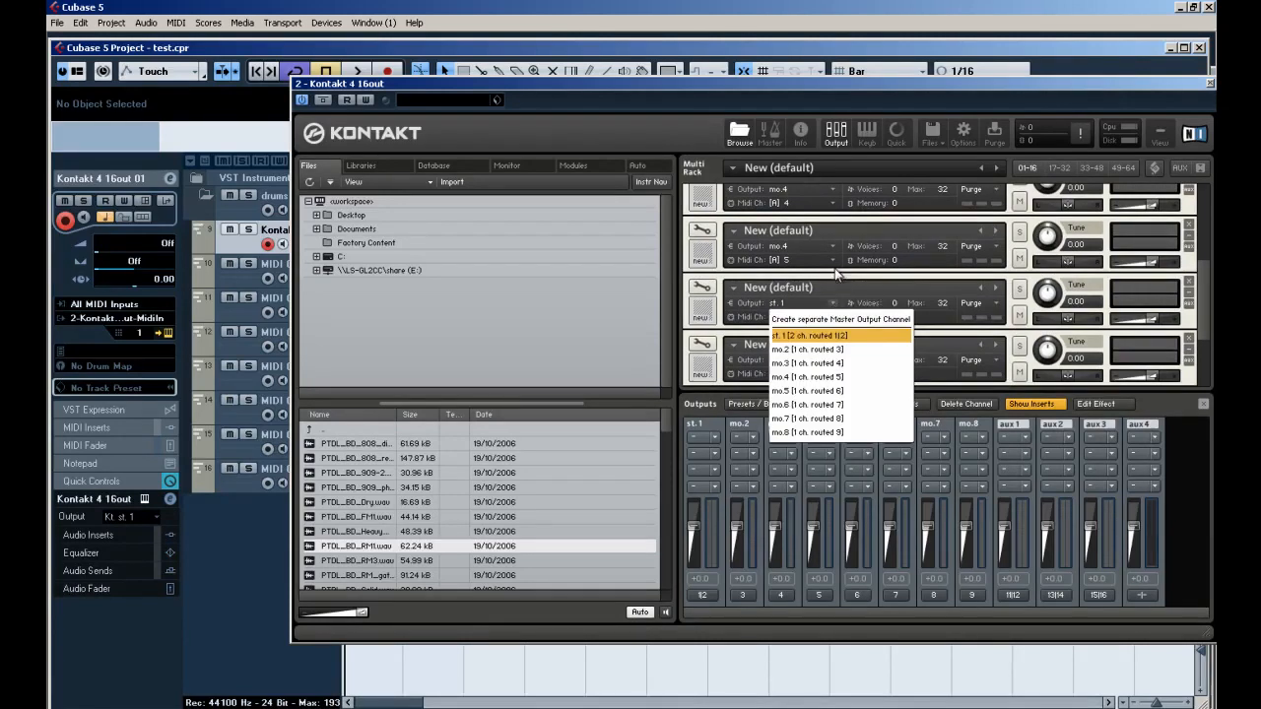
{"action": "left_click", "coordinate": [845, 378]}
{"action": "scroll", "coordinate": [841, 347], "scroll_direction": "down", "scroll_amount": 1}
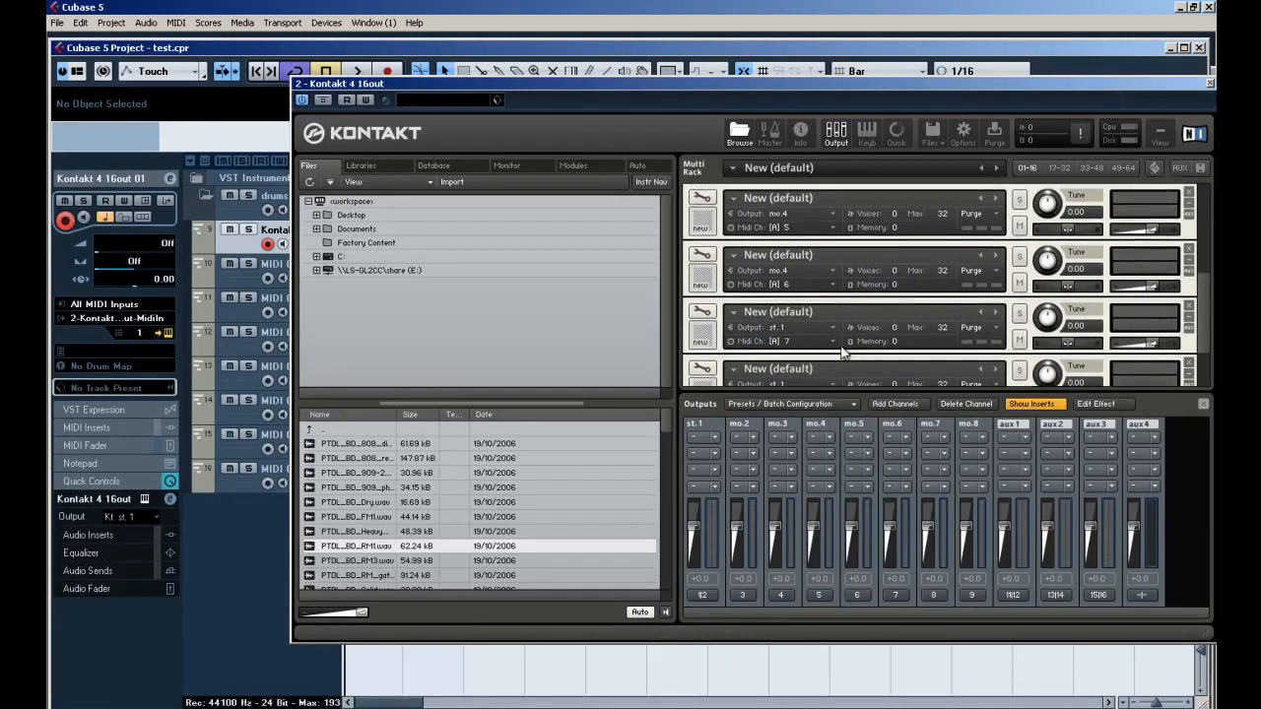
Correct the output routing so the fifth instrument uses mo.5 and the sixth uses mo.6.
{"action": "left_click", "coordinate": [825, 260]}
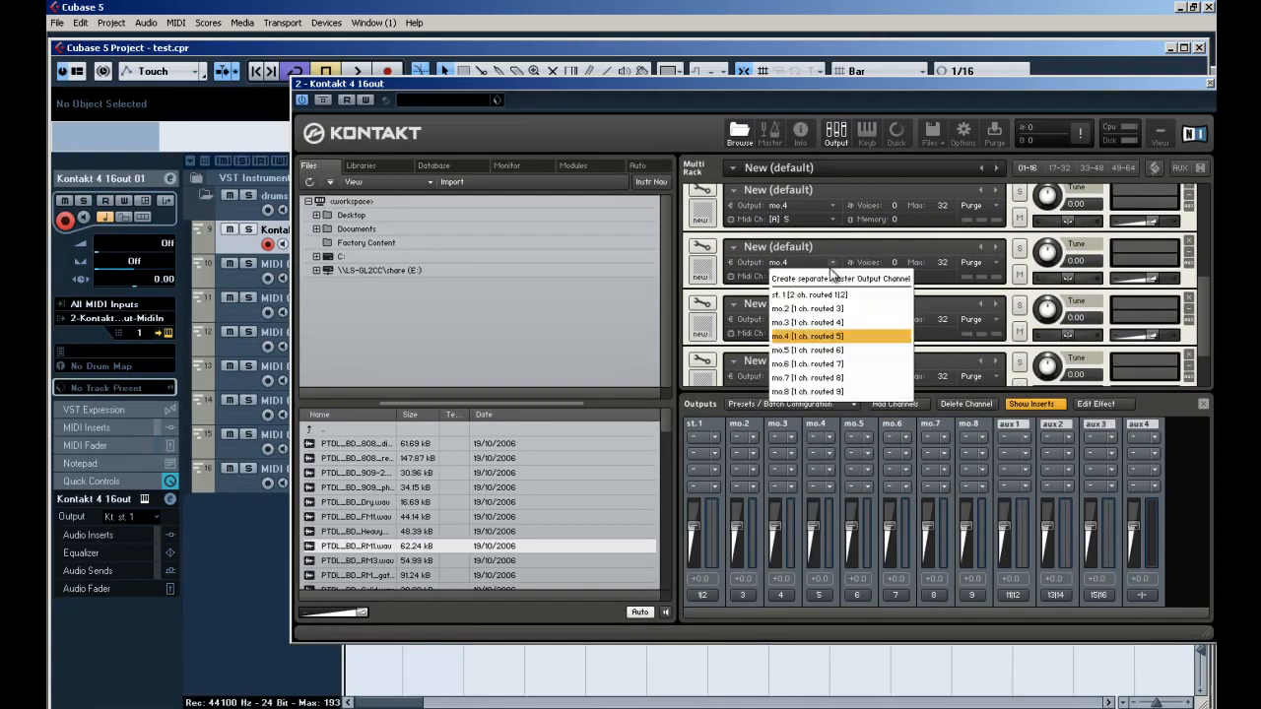
{"action": "left_click", "coordinate": [834, 351]}
{"action": "scroll", "coordinate": [835, 314], "scroll_direction": "up", "scroll_amount": 1}
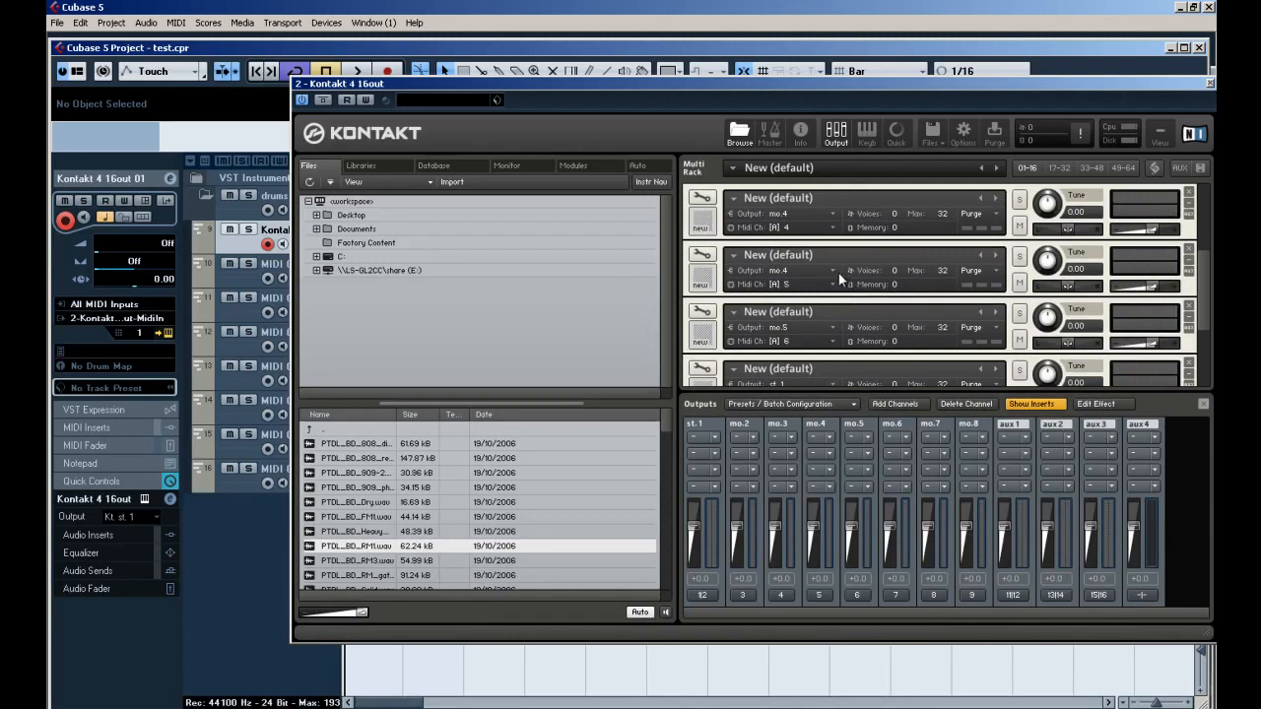
{"action": "left_click", "coordinate": [834, 271]}
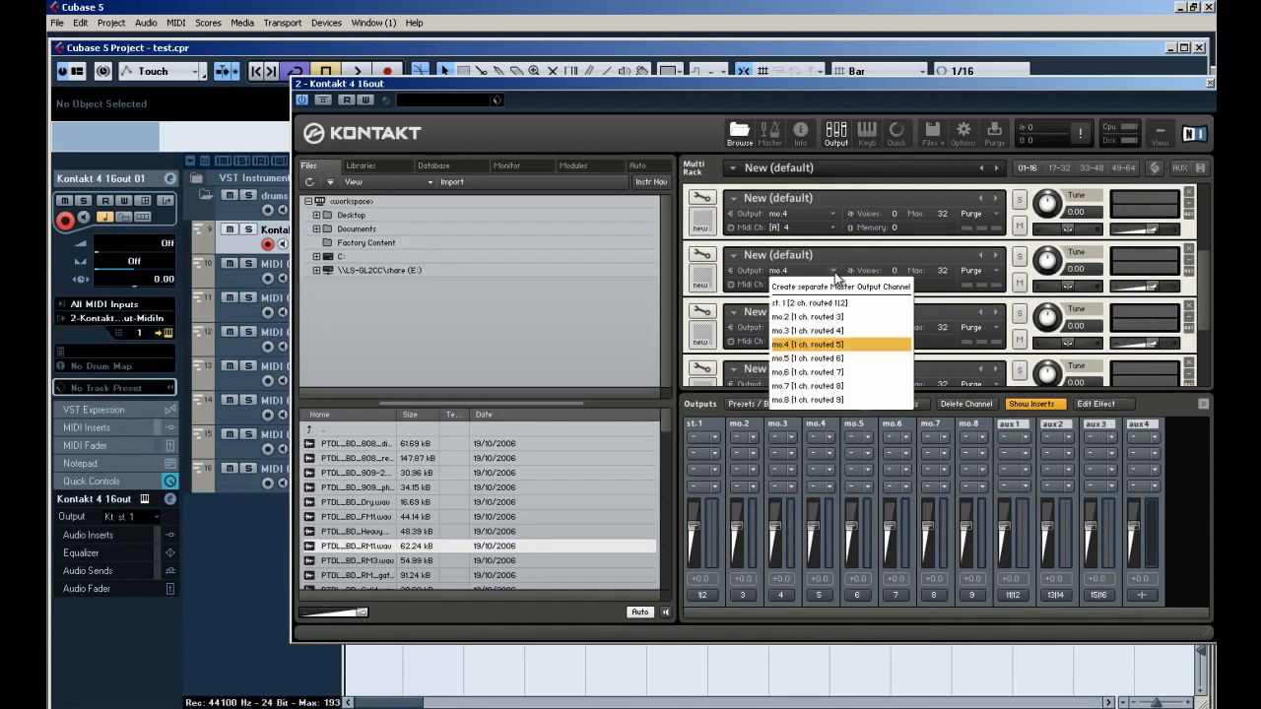
{"action": "left_click", "coordinate": [830, 359]}
{"action": "left_click", "coordinate": [834, 327]}
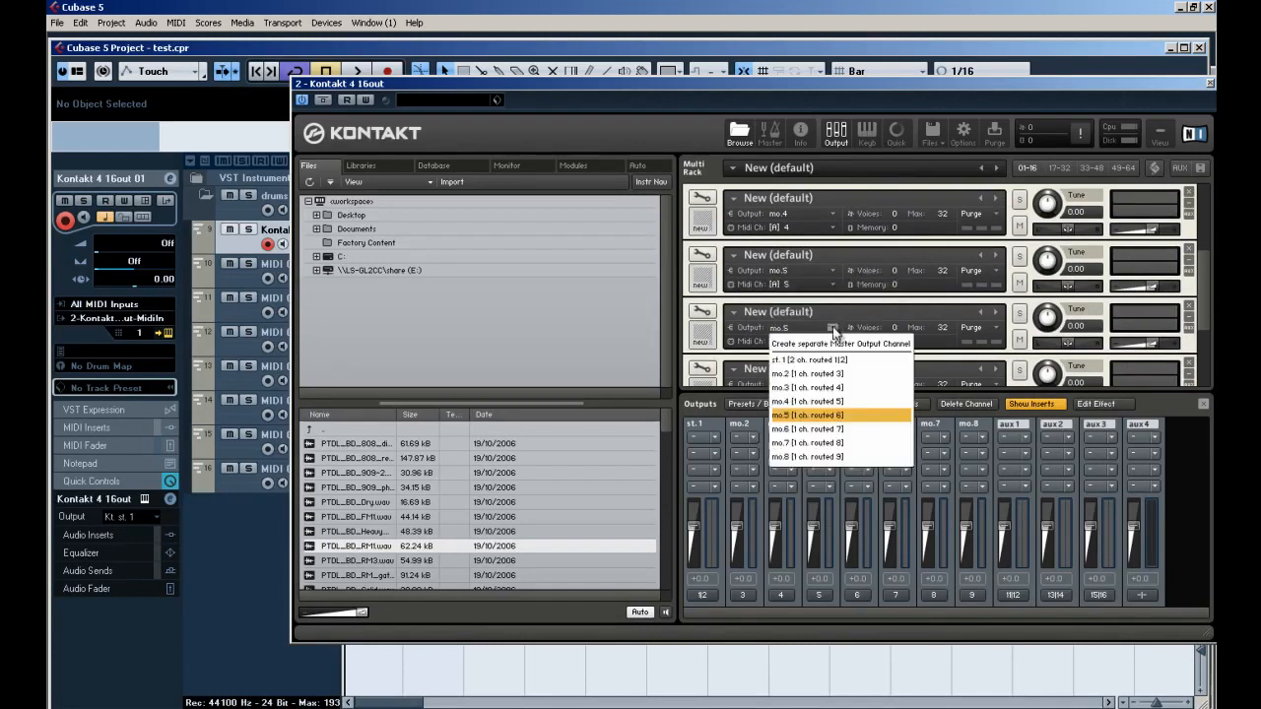
{"action": "left_click", "coordinate": [827, 428]}
Route the output of the seventh instrument to mo.7 and the eighth to mo.8.
{"action": "scroll", "coordinate": [830, 295], "scroll_direction": "down", "scroll_amount": 3}
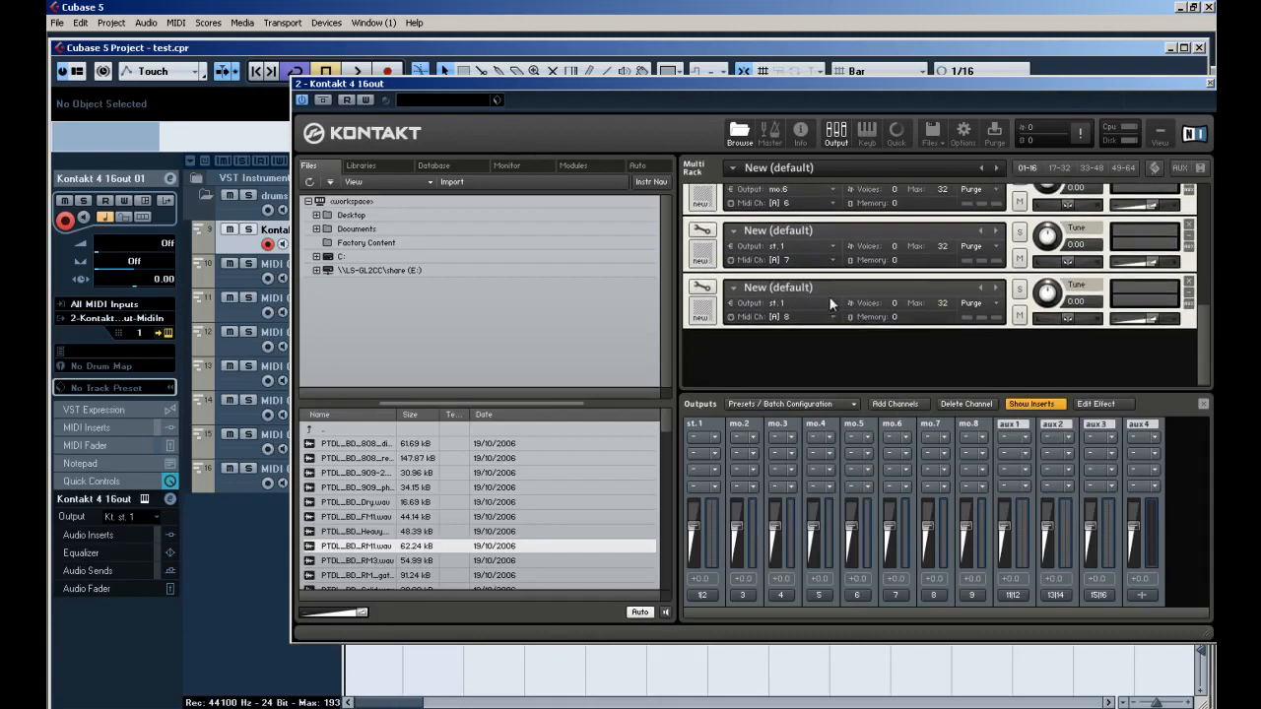
{"action": "left_click", "coordinate": [834, 247]}
{"action": "left_click", "coordinate": [822, 362]}
{"action": "left_click", "coordinate": [836, 302]}
{"action": "left_click", "coordinate": [810, 432]}
{"action": "scroll", "coordinate": [808, 284], "scroll_direction": "up", "scroll_amount": 2}
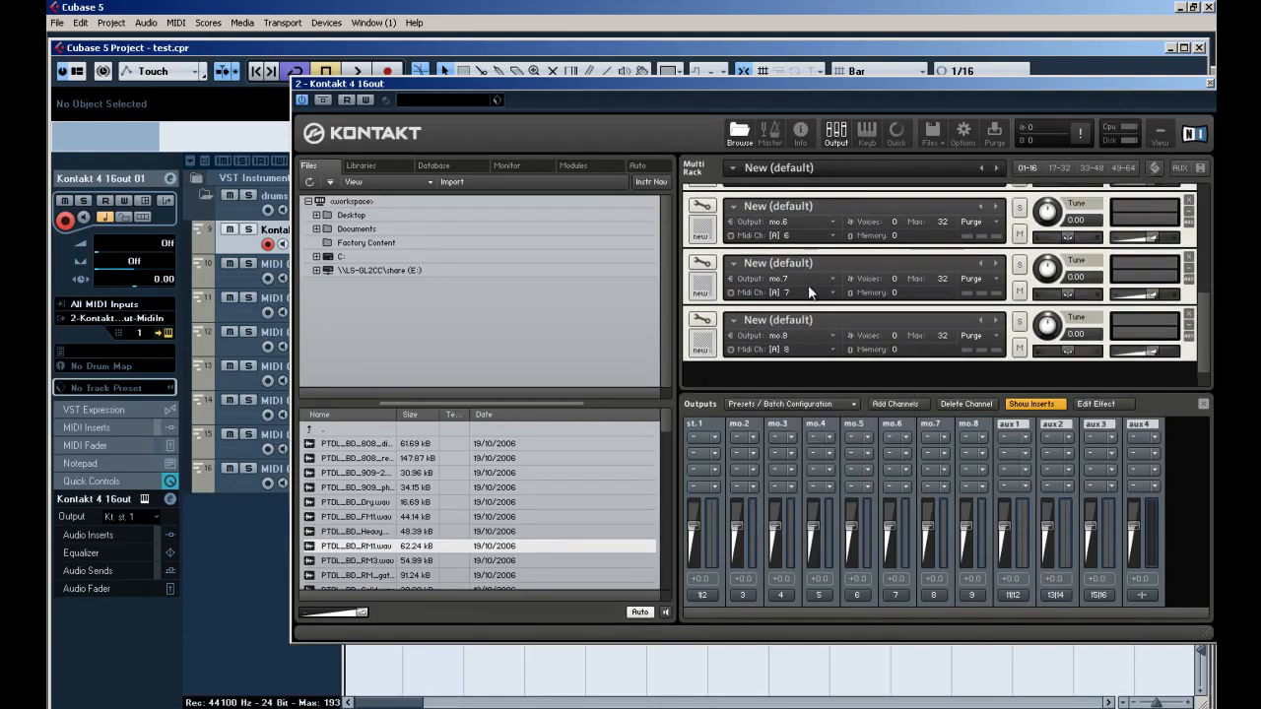
Check that the first Kontakt instruments respond to their matching tracks, selecting MIDI 02 and MIDI 03.
{"action": "scroll", "coordinate": [808, 284], "scroll_direction": "up", "scroll_amount": 5}
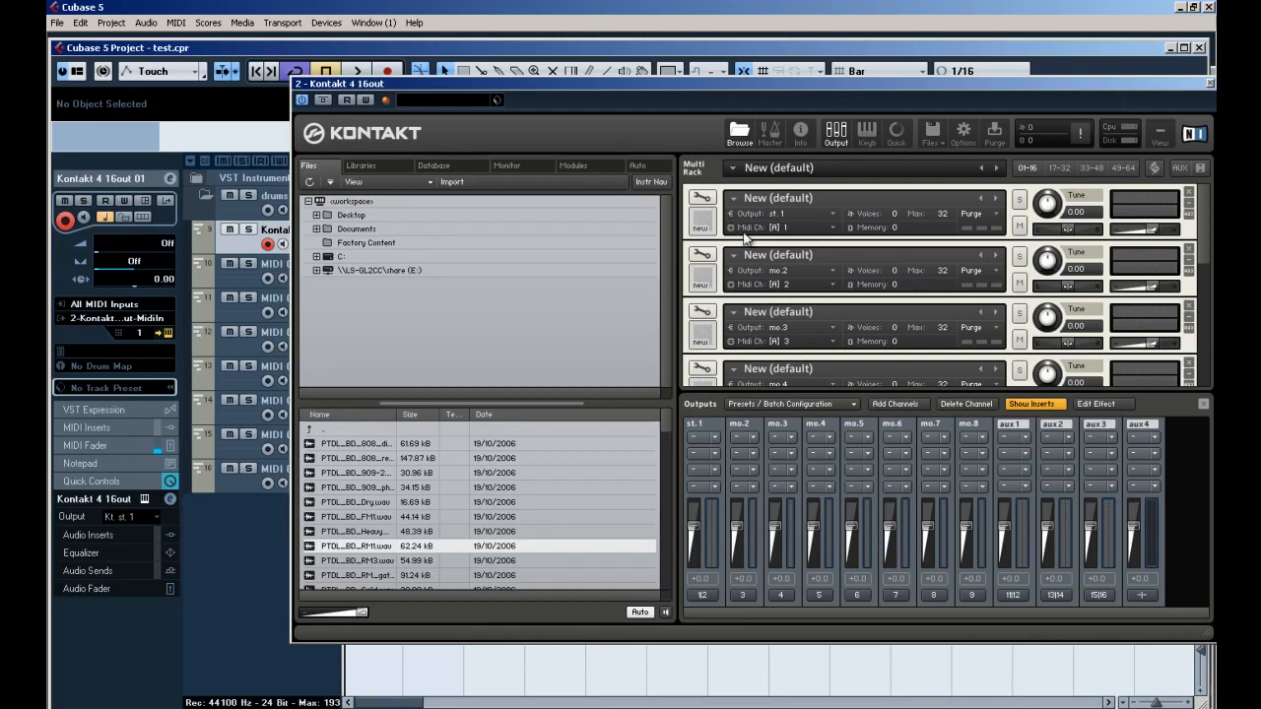
{"action": "left_click", "coordinate": [242, 285]}
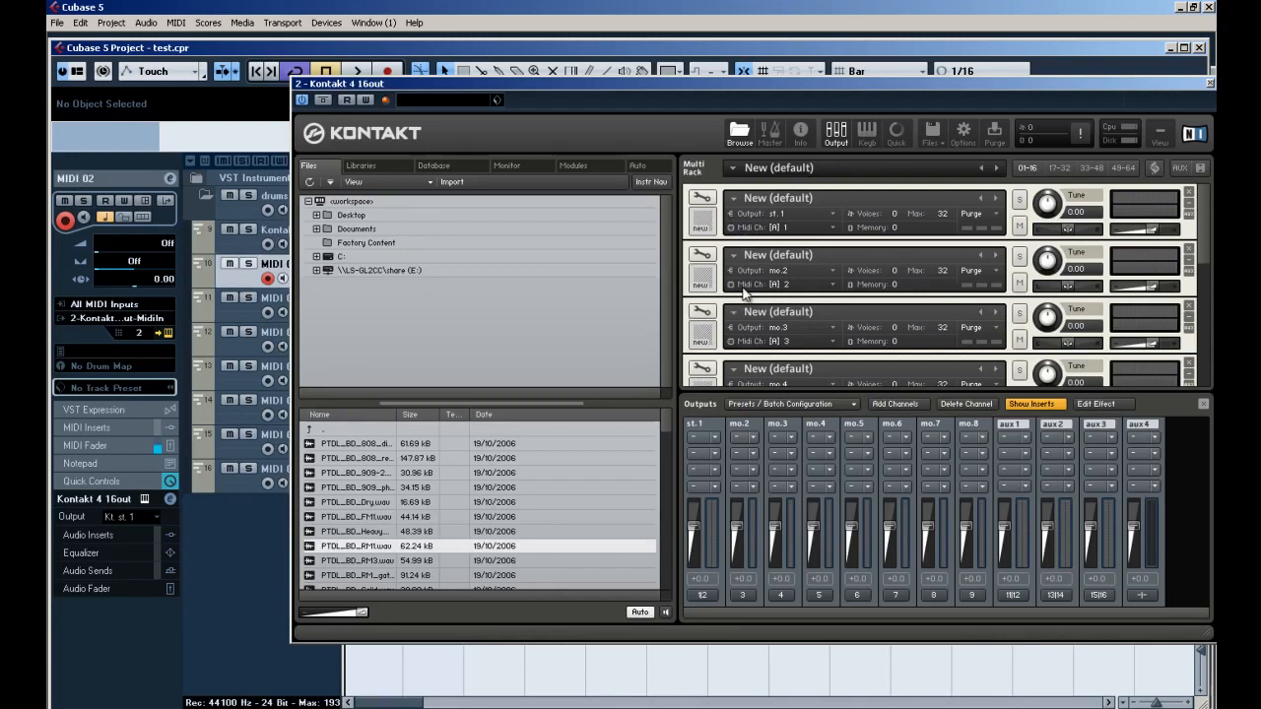
{"action": "left_click", "coordinate": [227, 320]}
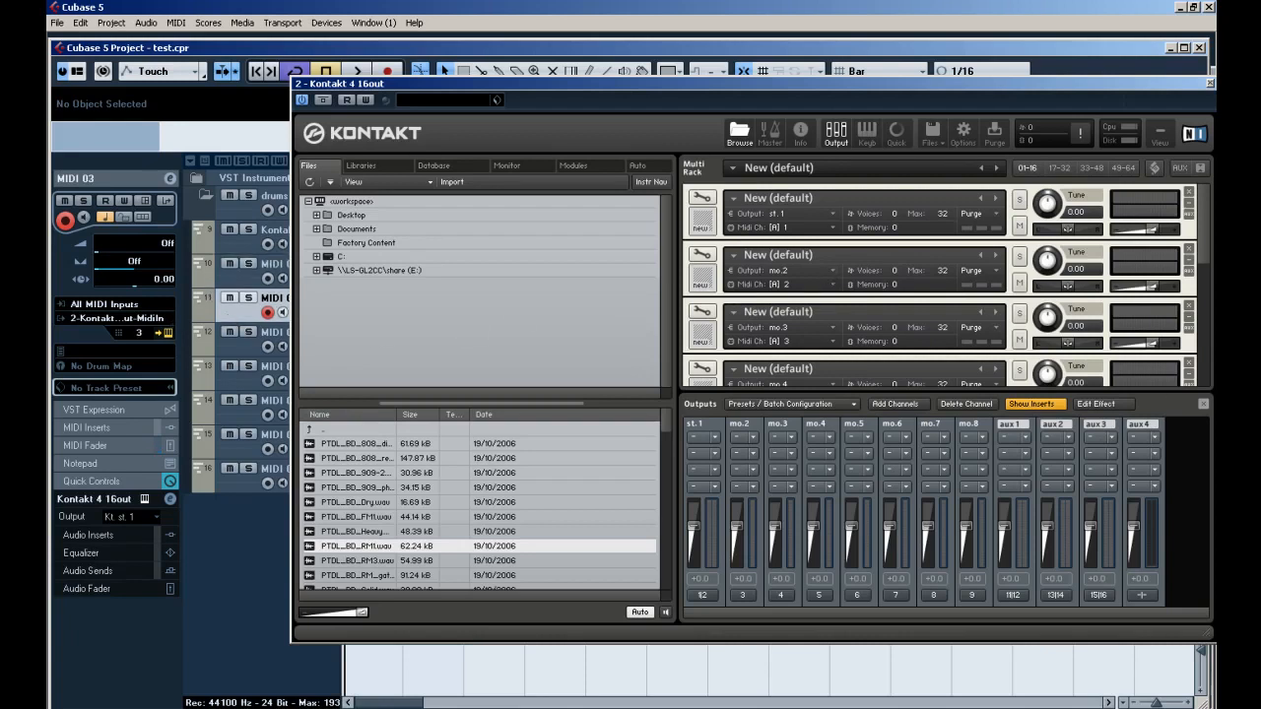
Hide the Outputs section and rename the first instrument in the multi rack to Kick.
{"action": "left_click", "coordinate": [1202, 406]}
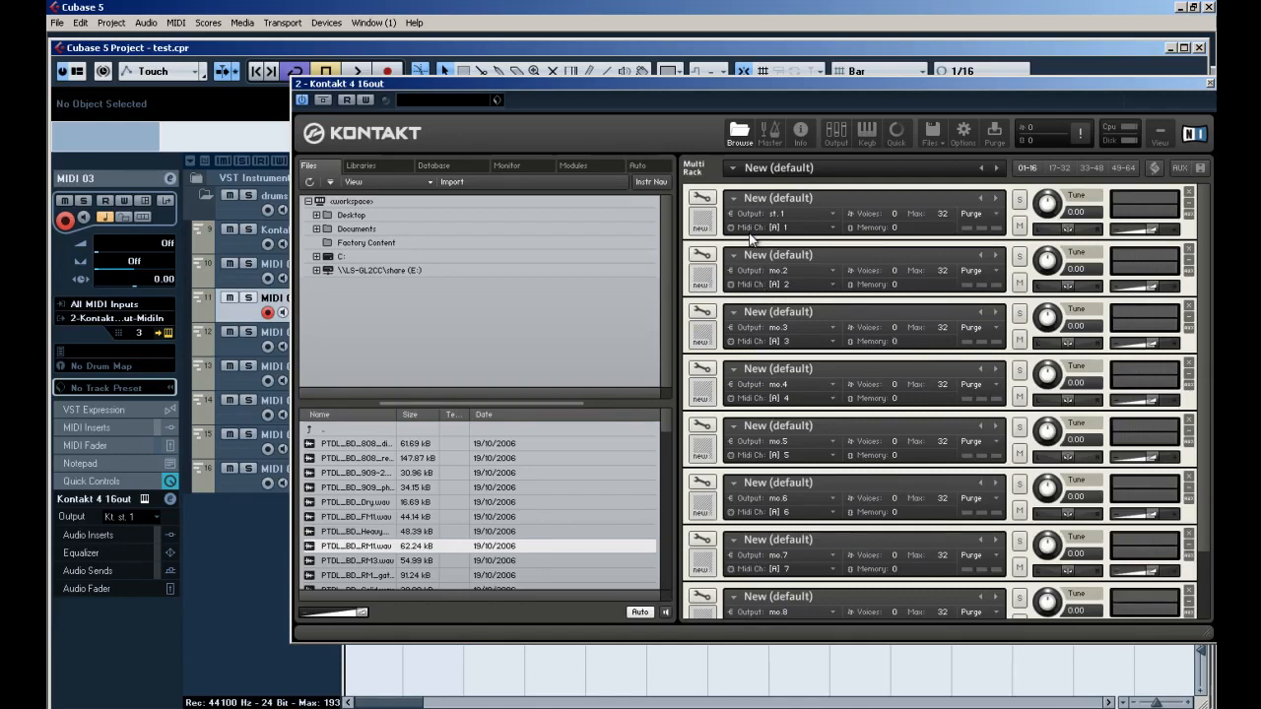
{"action": "double_click", "coordinate": [781, 199]}
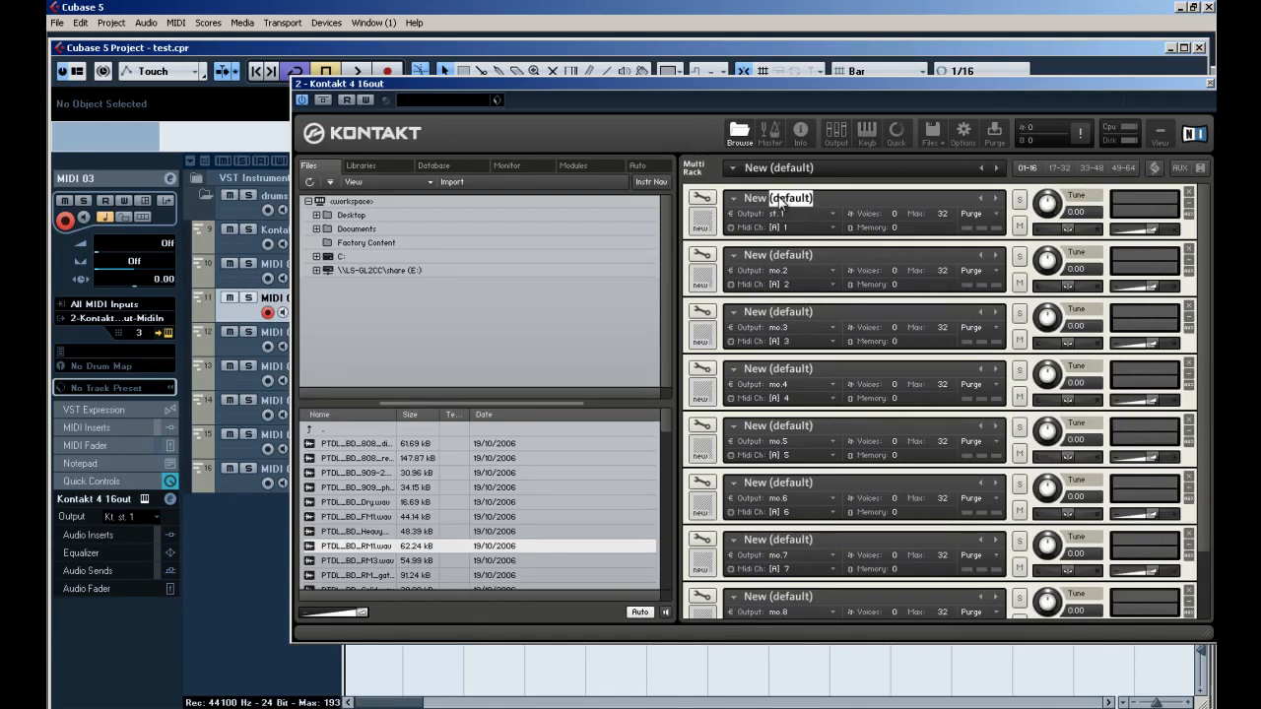
{"action": "key", "text": "BackSpace"}
{"action": "key", "text": "BackSpace"}
{"action": "key", "text": "BackSpace"}
Audition the first three bass drum samples in the file browser, ending on PTDL_BD_909-2.wav.
{"action": "left_click", "coordinate": [359, 445]}
{"action": "left_click", "coordinate": [359, 461]}
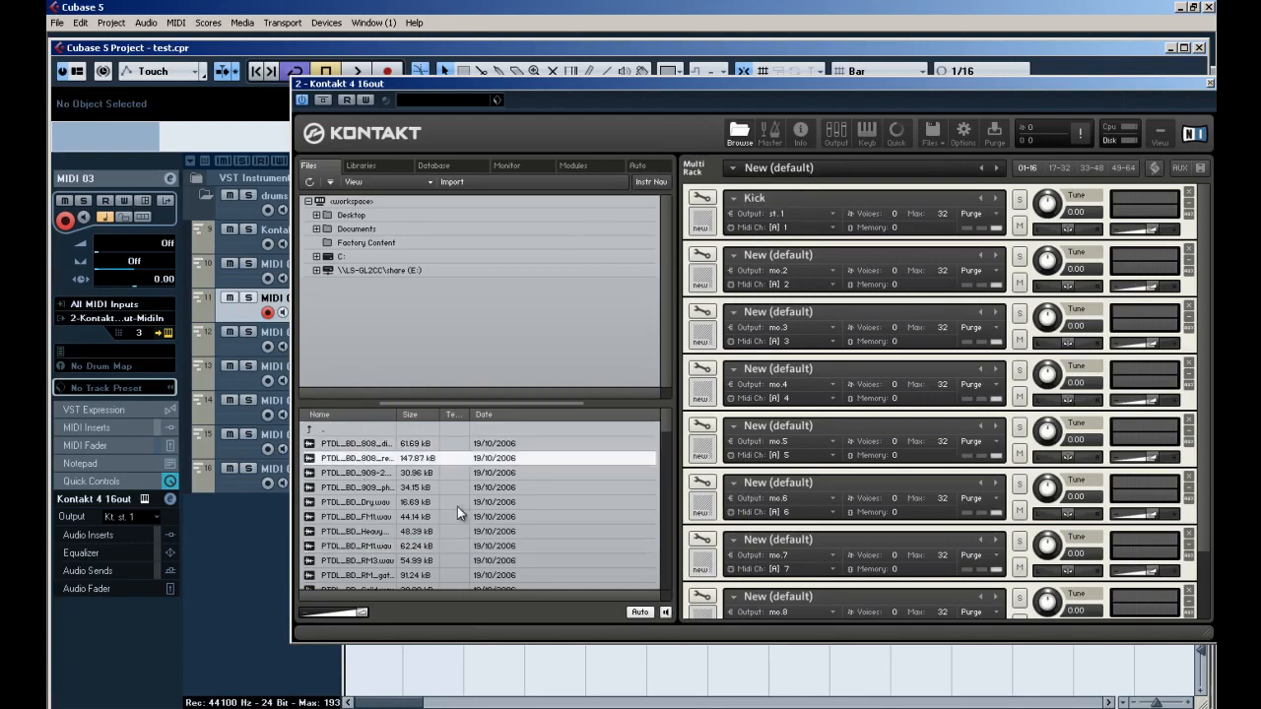
{"action": "left_click", "coordinate": [365, 477]}
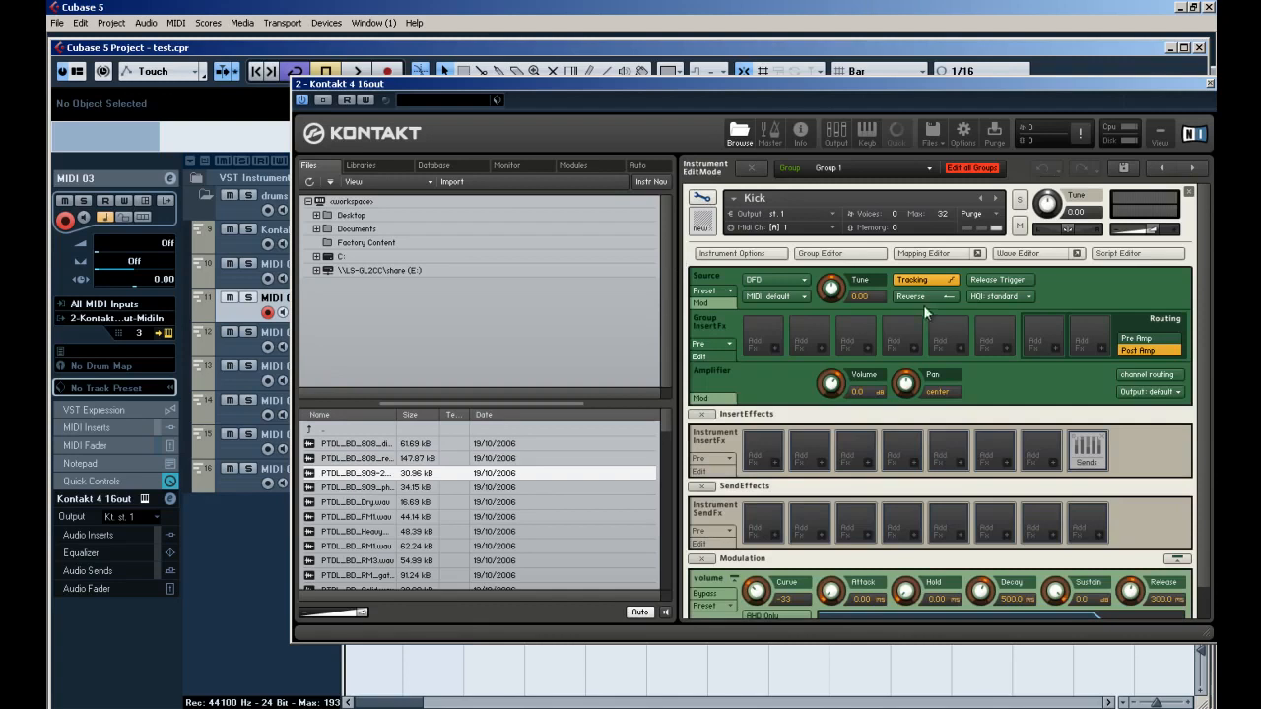
Open the Kick instrument's Mapping Editor and map PTDL_BD_909-2.wav across the keyboard from C-2 to G8.
{"action": "left_click", "coordinate": [923, 253]}
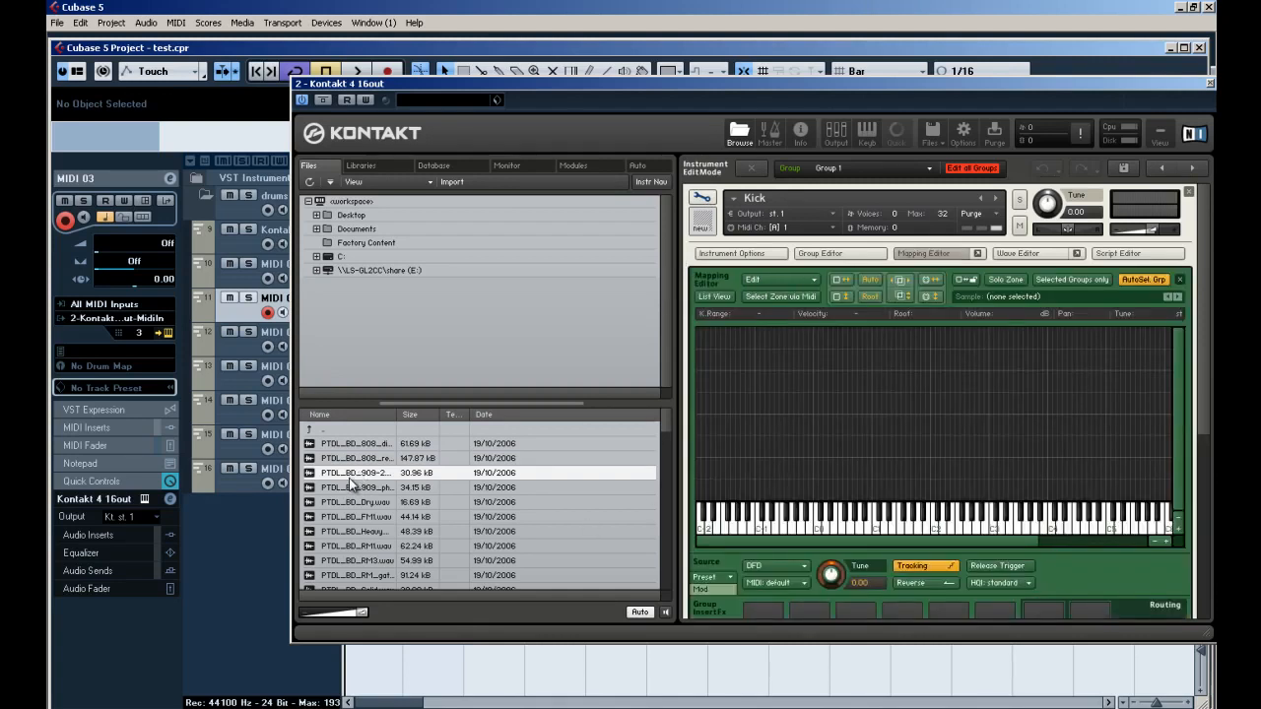
{"action": "left_click_drag", "start_coordinate": [349, 478], "coordinate": [1183, 460]}
{"action": "left_click_drag", "start_coordinate": [718, 423], "coordinate": [690, 423]}
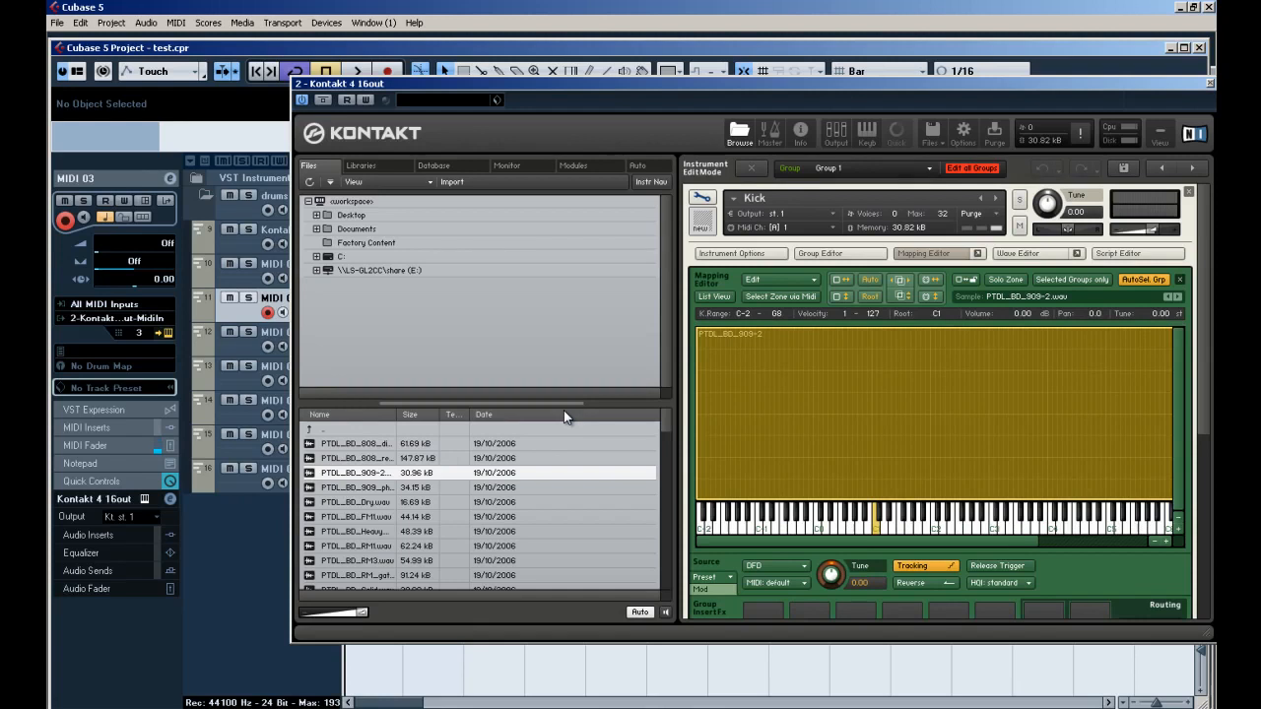
Select the Kontakt 4 16out 01 track and narrow the kick sample's key range to the single key C1.
{"action": "left_click", "coordinate": [281, 239]}
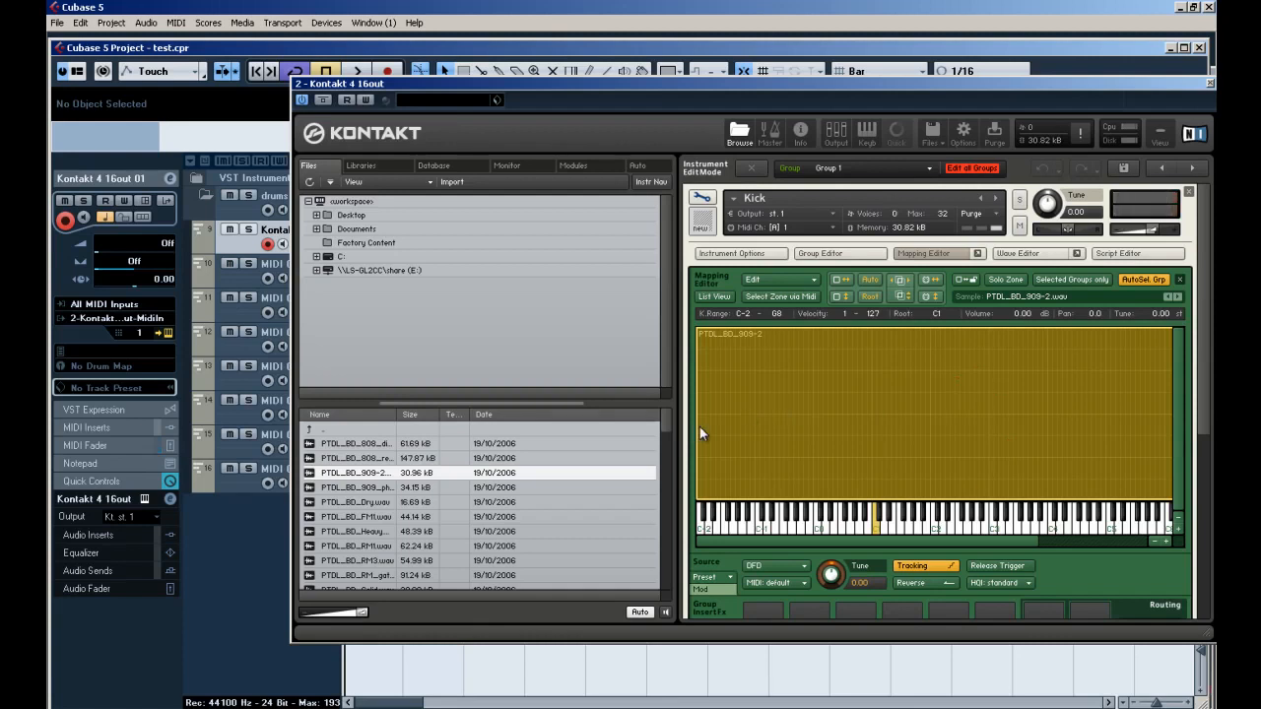
{"action": "left_click_drag", "start_coordinate": [700, 433], "coordinate": [873, 430]}
{"action": "left_click_drag", "start_coordinate": [917, 542], "coordinate": [1040, 544]}
{"action": "left_click_drag", "start_coordinate": [1165, 398], "coordinate": [710, 488]}
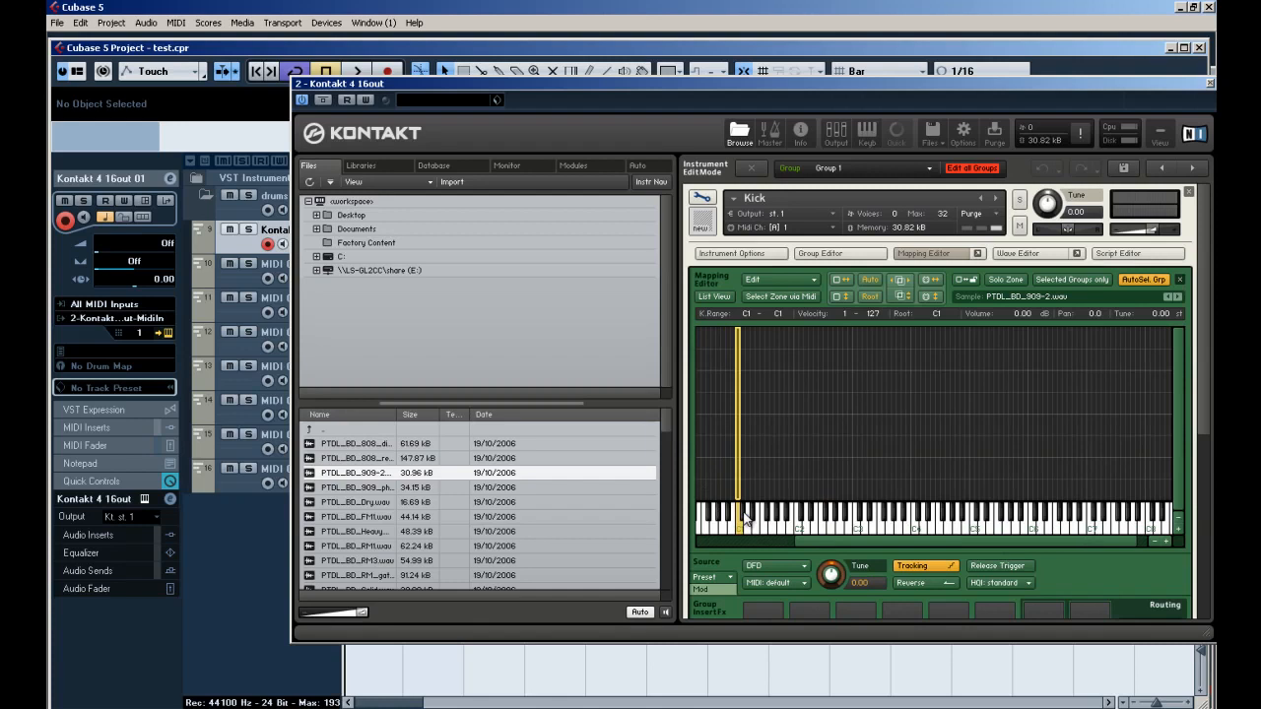
Return from the Kick instrument's editor to the multi rack and rename the second instrument to snare.
{"action": "key", "text": "alt+Tab"}
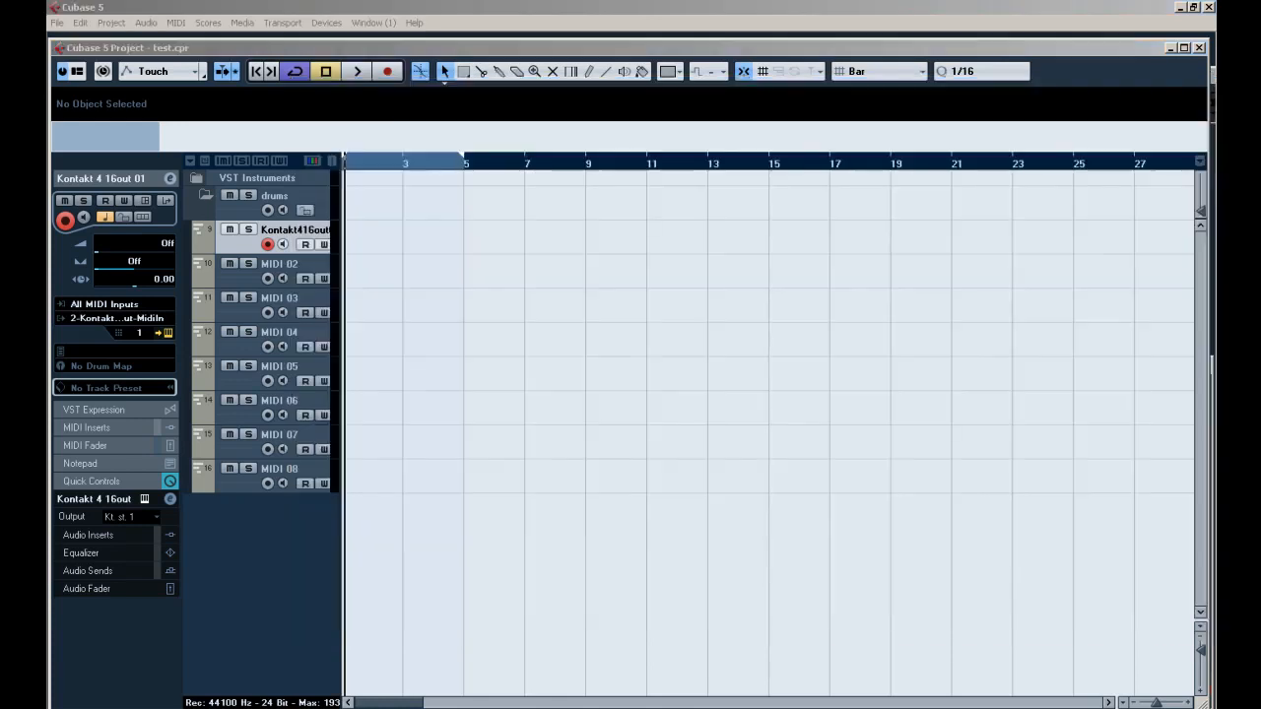
{"action": "left_click", "coordinate": [1169, 266]}
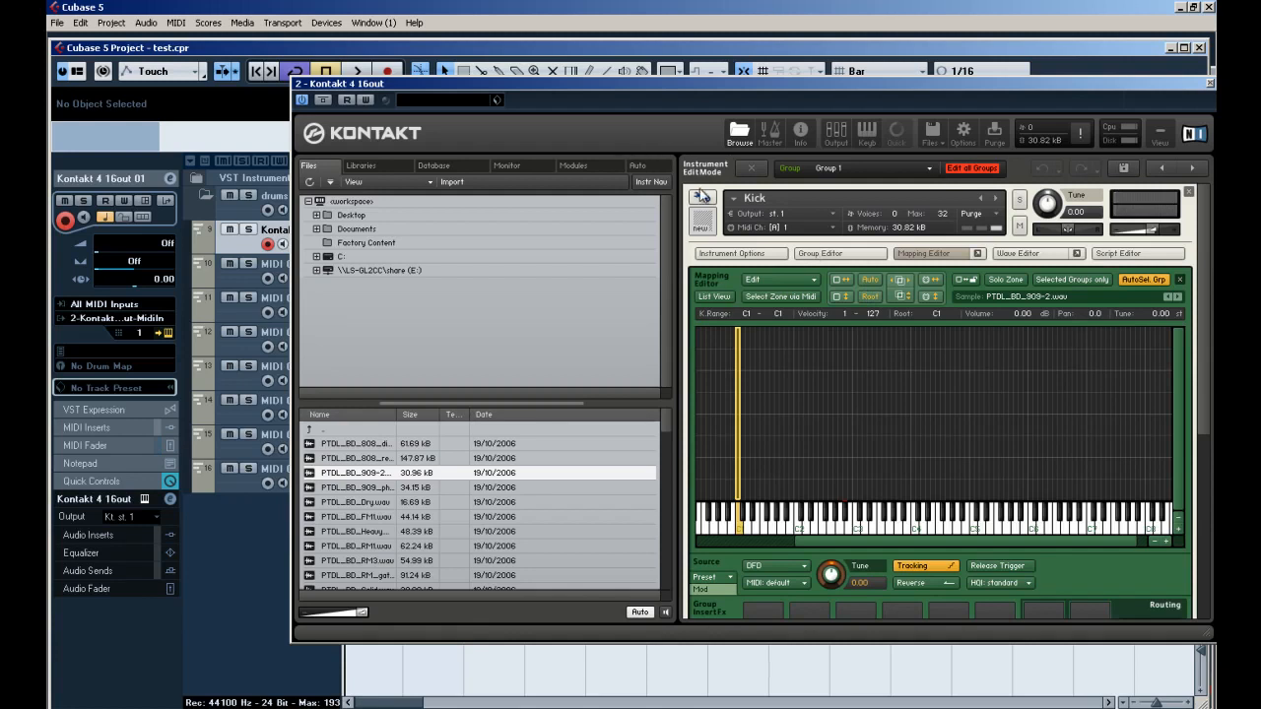
{"action": "left_click", "coordinate": [701, 196]}
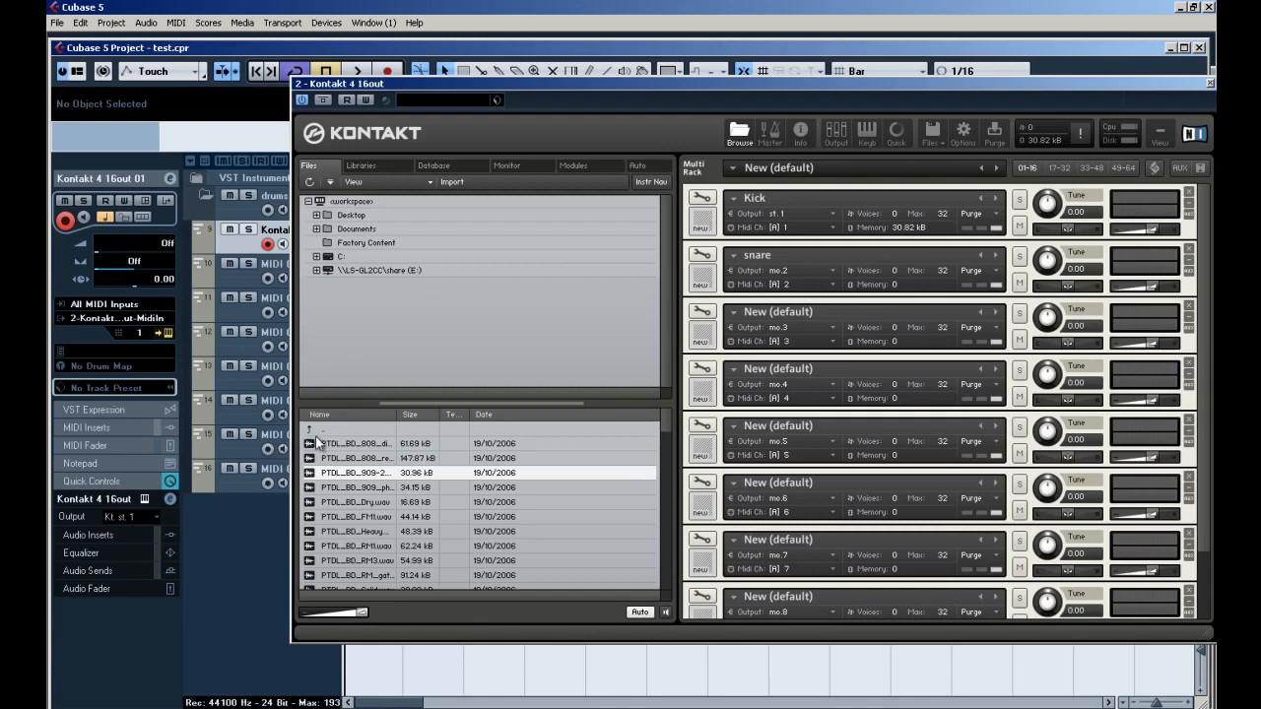
Reopen the Drum Hits 1 folder and audition its 808 and 909 snare samples, ending on PTDL_SN_909_phased.wav.
{"action": "double_click", "coordinate": [315, 430]}
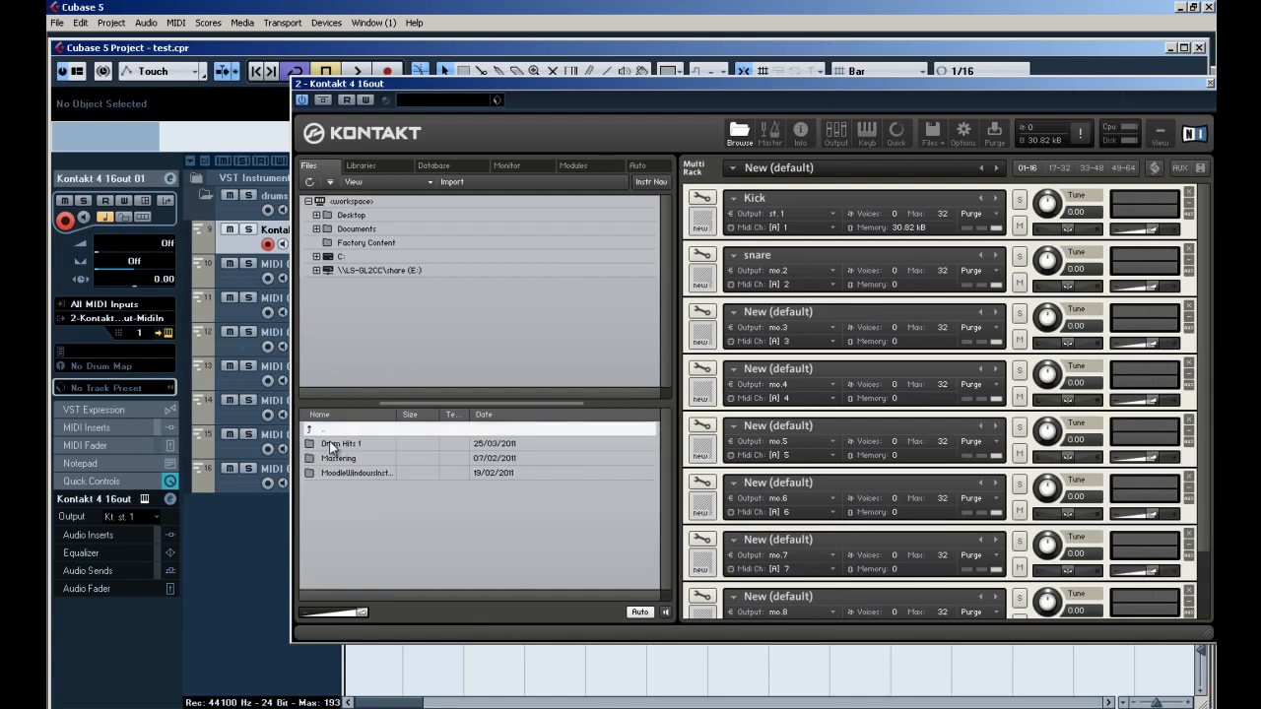
{"action": "double_click", "coordinate": [330, 445]}
{"action": "scroll", "coordinate": [437, 491], "scroll_direction": "down", "scroll_amount": 5}
{"action": "scroll", "coordinate": [437, 491], "scroll_direction": "down", "scroll_amount": 10}
{"action": "scroll", "coordinate": [437, 490], "scroll_direction": "down", "scroll_amount": 10}
{"action": "scroll", "coordinate": [437, 490], "scroll_direction": "down", "scroll_amount": 4}
{"action": "scroll", "coordinate": [437, 490], "scroll_direction": "down", "scroll_amount": 4}
{"action": "left_click", "coordinate": [354, 469]}
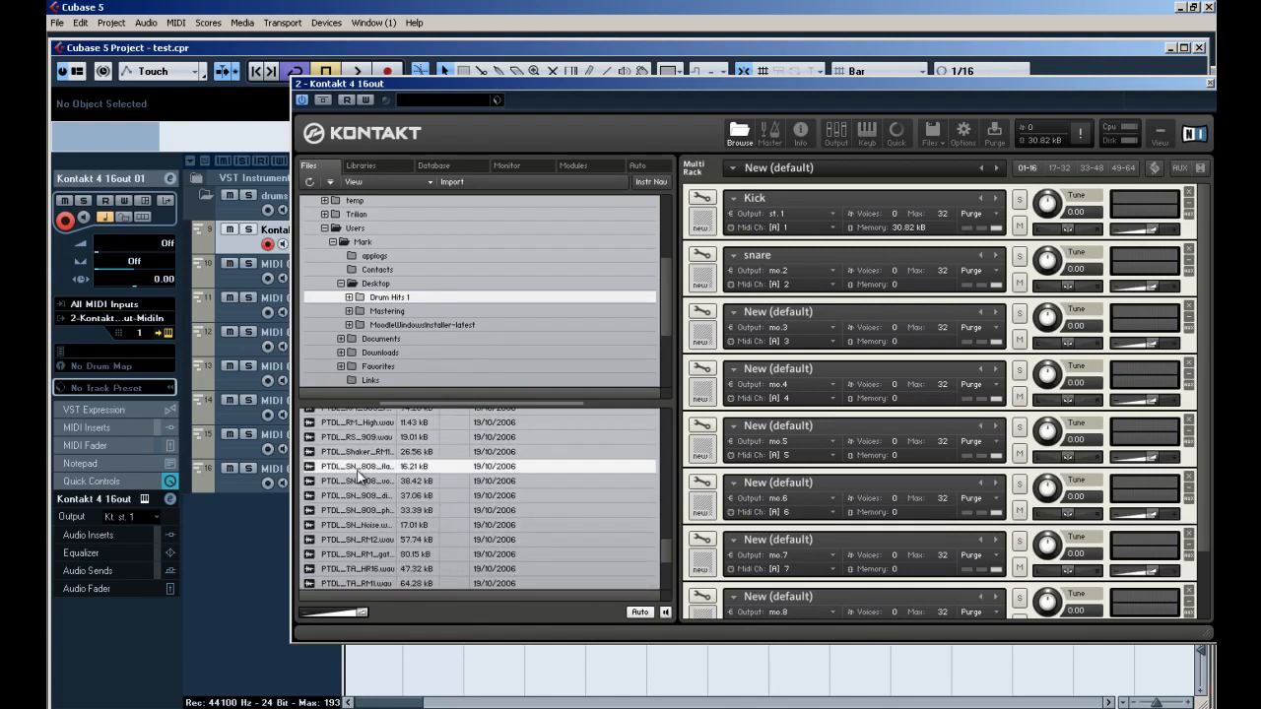
{"action": "left_click", "coordinate": [357, 480]}
{"action": "left_click", "coordinate": [358, 495]}
{"action": "left_click", "coordinate": [360, 511]}
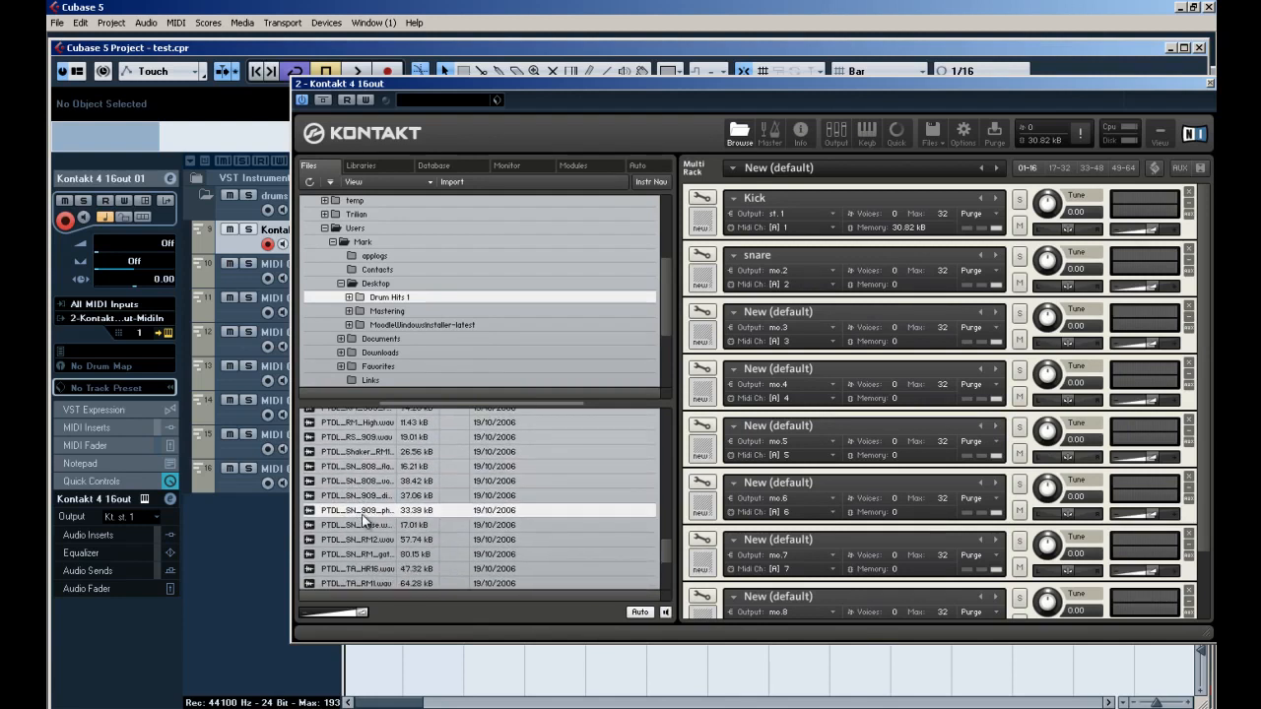
Open the snare instrument's Mapping Editor and map PTDL_SN_909_phased.wav to the single key C#1.
{"action": "left_click", "coordinate": [701, 256]}
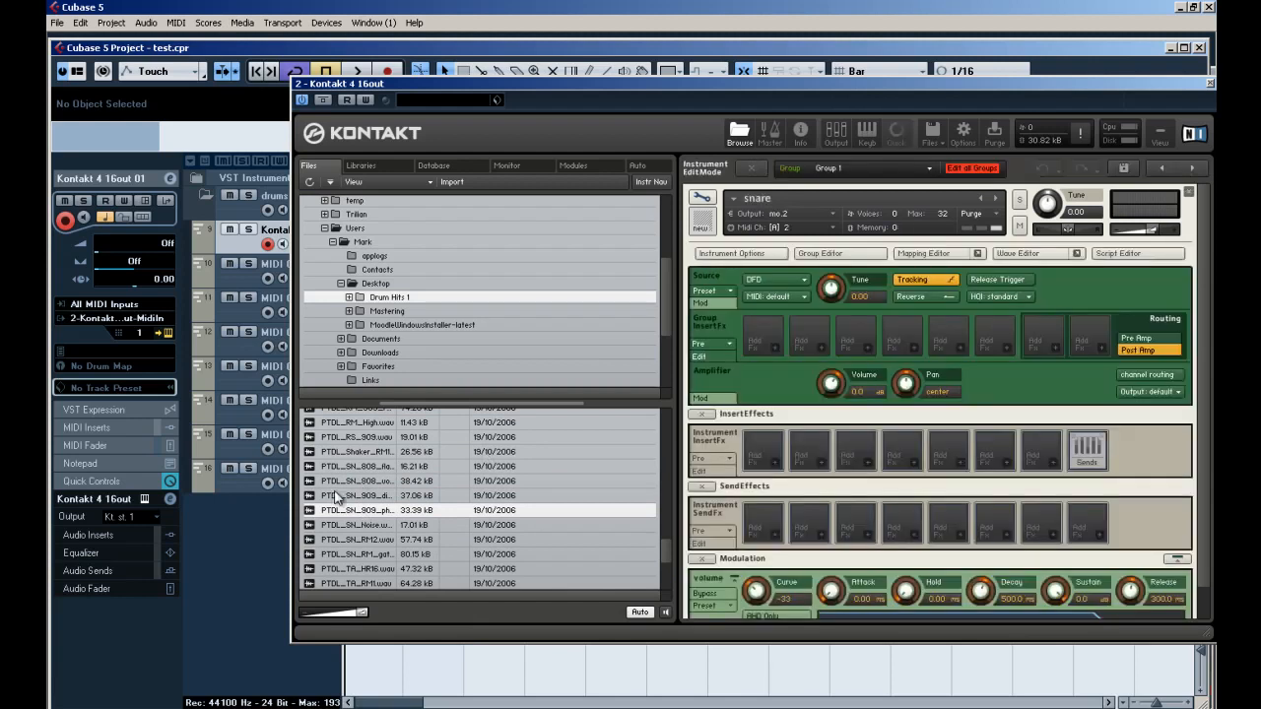
{"action": "left_click", "coordinate": [926, 253]}
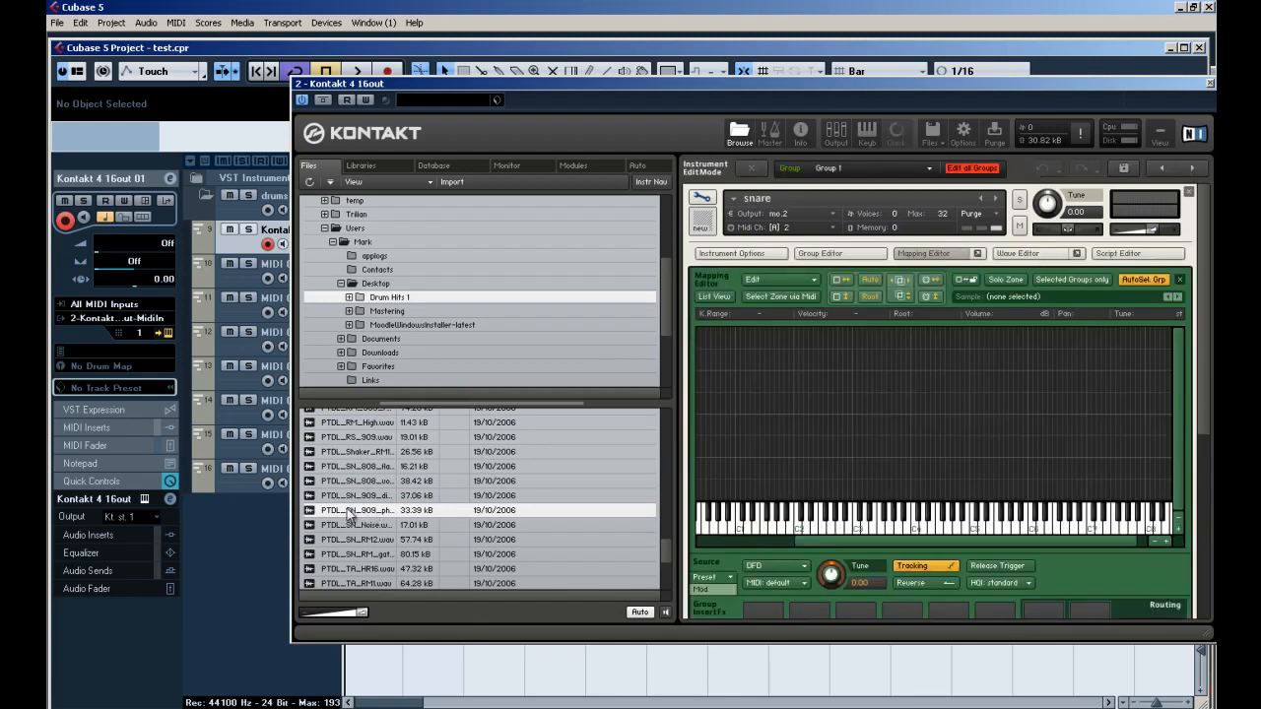
{"action": "left_click_drag", "start_coordinate": [316, 513], "coordinate": [743, 505]}
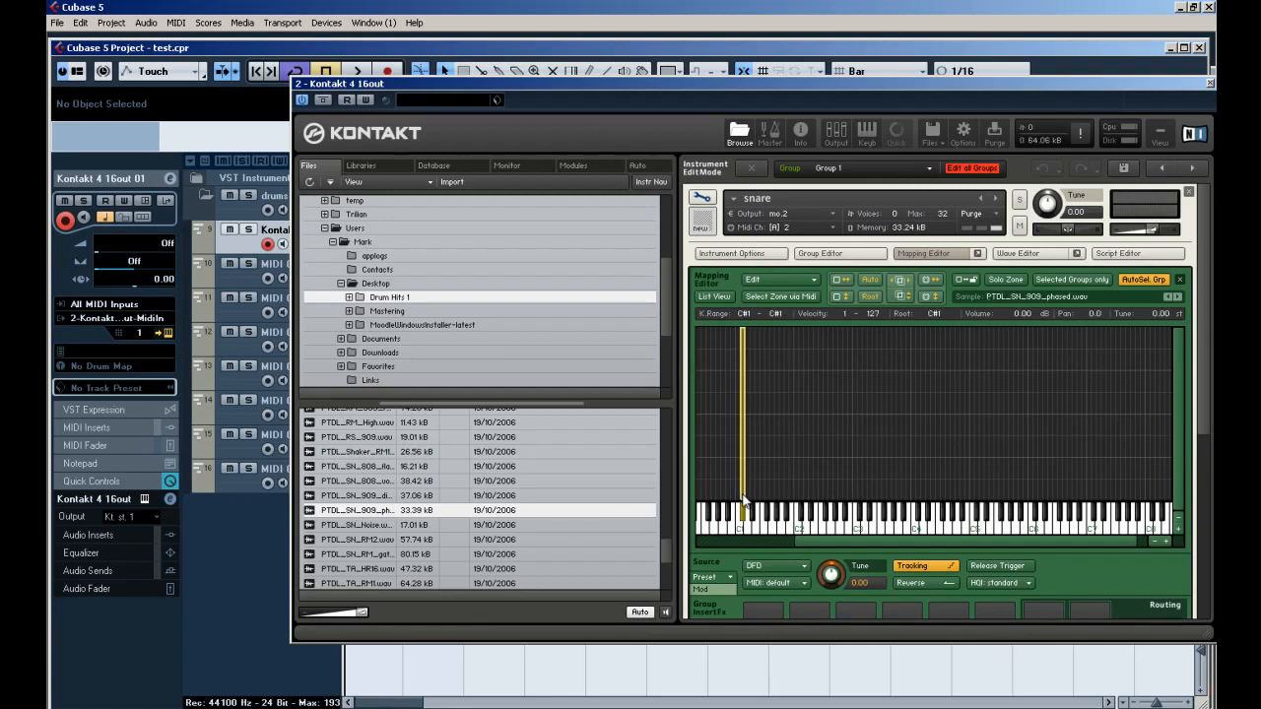
Rename the MIDI 02 track to snare, moving the Kontakt window aside to reach the track list.
{"action": "left_click", "coordinate": [275, 266]}
{"action": "type", "text": "snare"}
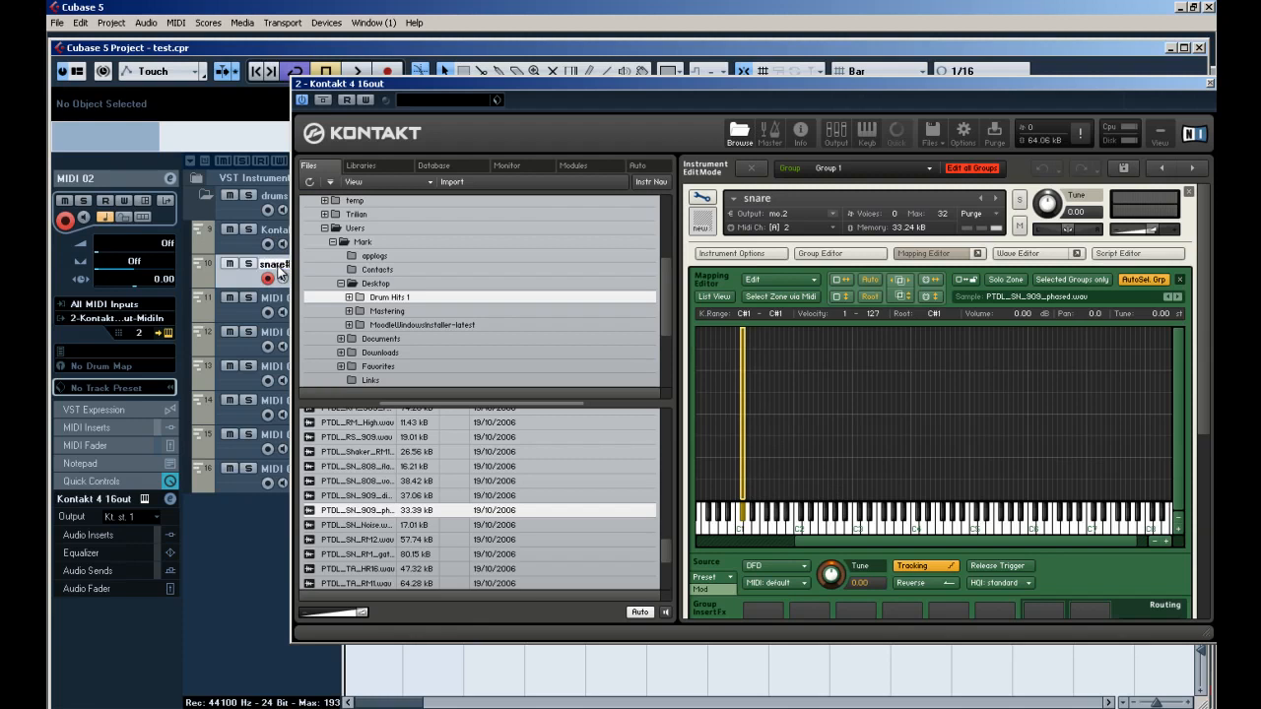
{"action": "key", "text": "Return"}
{"action": "left_click_drag", "start_coordinate": [425, 83], "coordinate": [537, 89]}
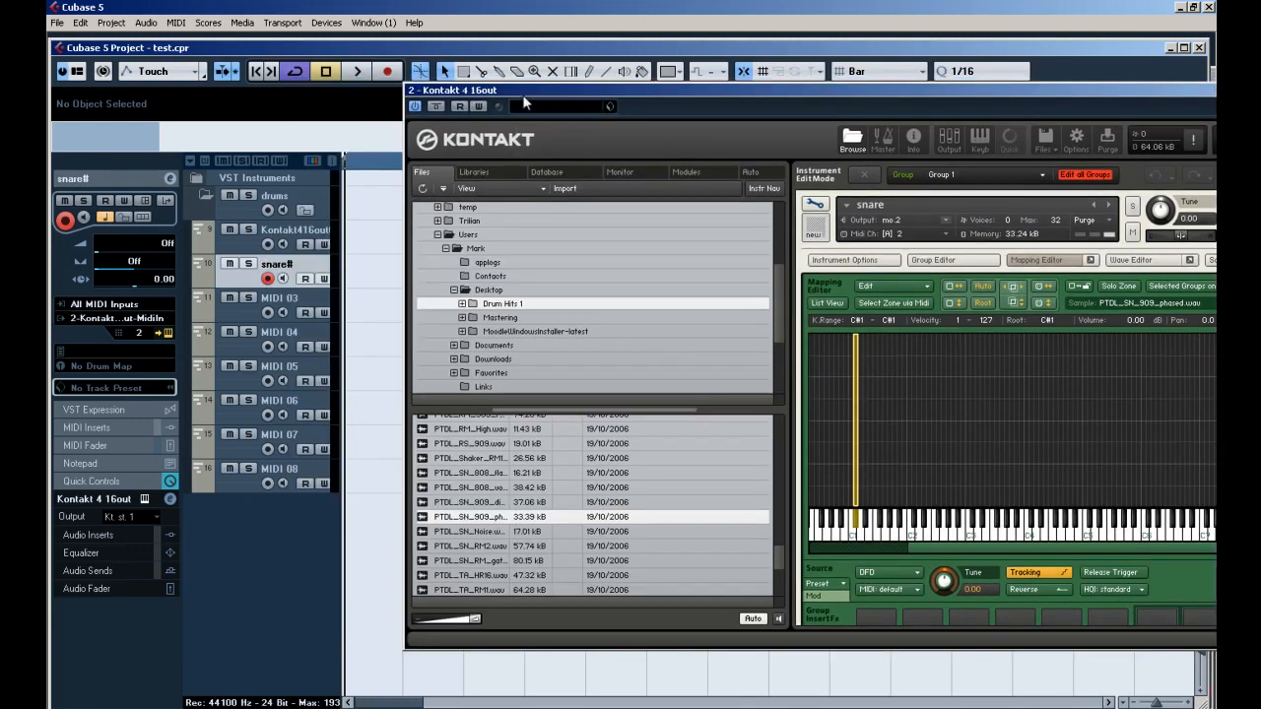
{"action": "double_click", "coordinate": [324, 264]}
{"action": "left_click", "coordinate": [324, 264]}
{"action": "key", "text": "Return"}
{"action": "left_click_drag", "start_coordinate": [812, 94], "coordinate": [645, 100]}
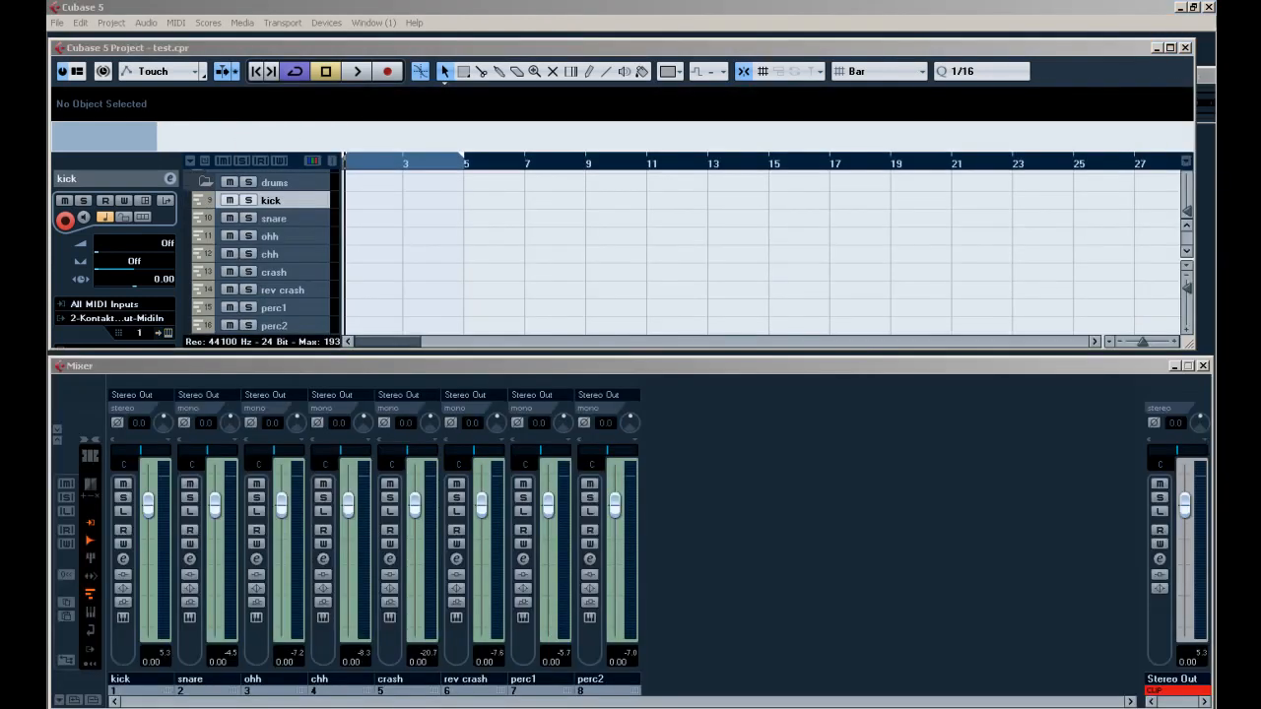
{"action": "left_click", "coordinate": [650, 341]}
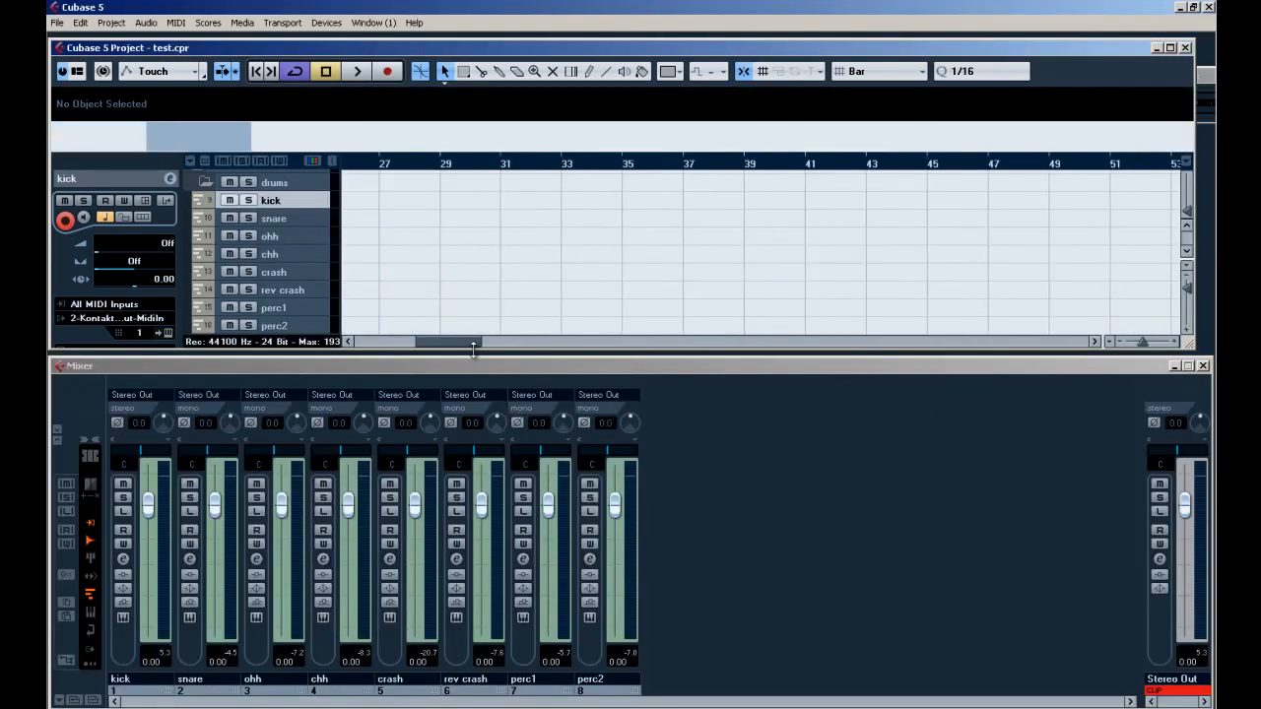
{"action": "left_click", "coordinate": [404, 341]}
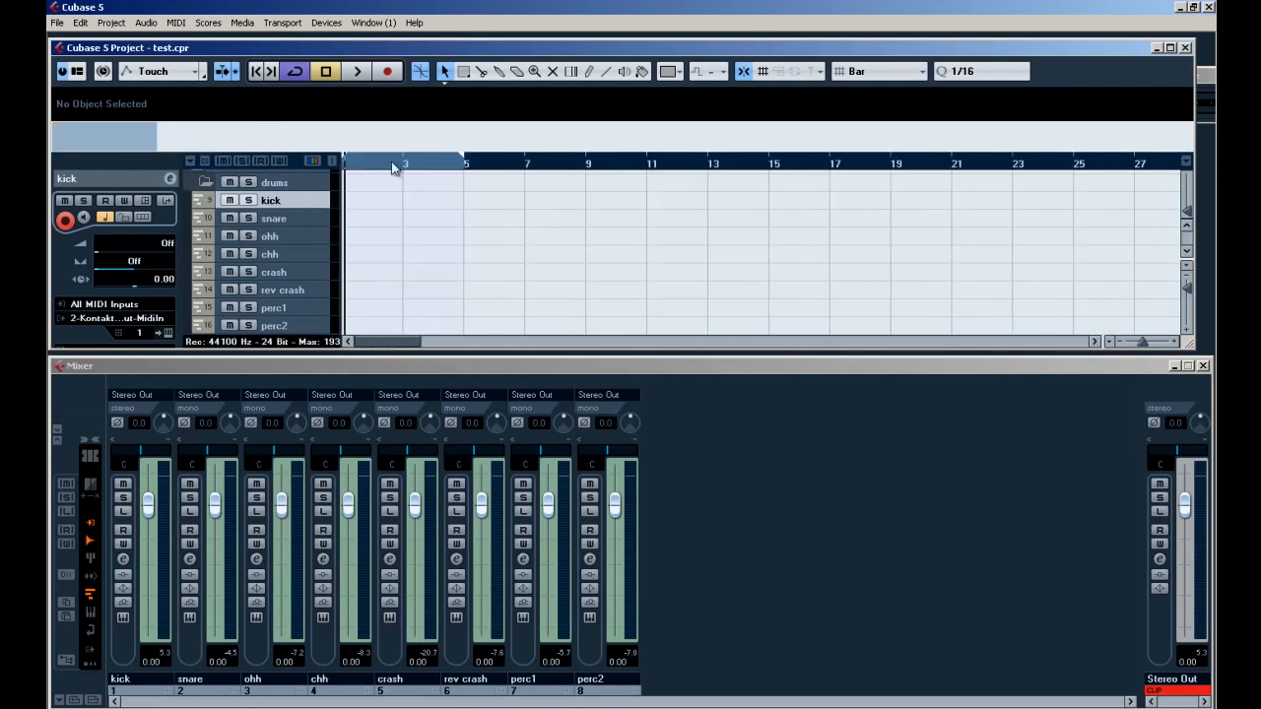
{"action": "left_click", "coordinate": [203, 185]}
{"action": "left_click", "coordinate": [200, 195]}
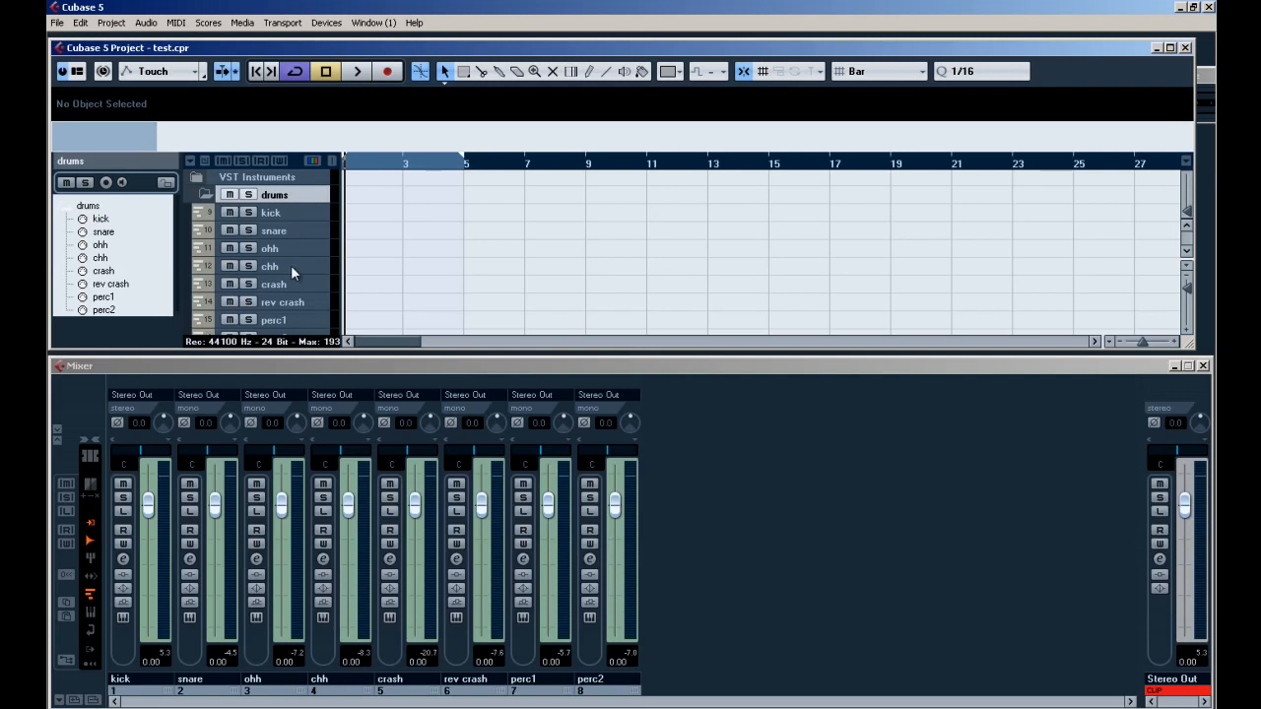
{"action": "scroll", "coordinate": [315, 311], "scroll_direction": "down", "scroll_amount": 3}
{"action": "scroll", "coordinate": [315, 311], "scroll_direction": "up", "scroll_amount": 3}
Step through the drum tracks from kick to perc2, auditioning each sound on its own mixer channel.
{"action": "left_click", "coordinate": [282, 216]}
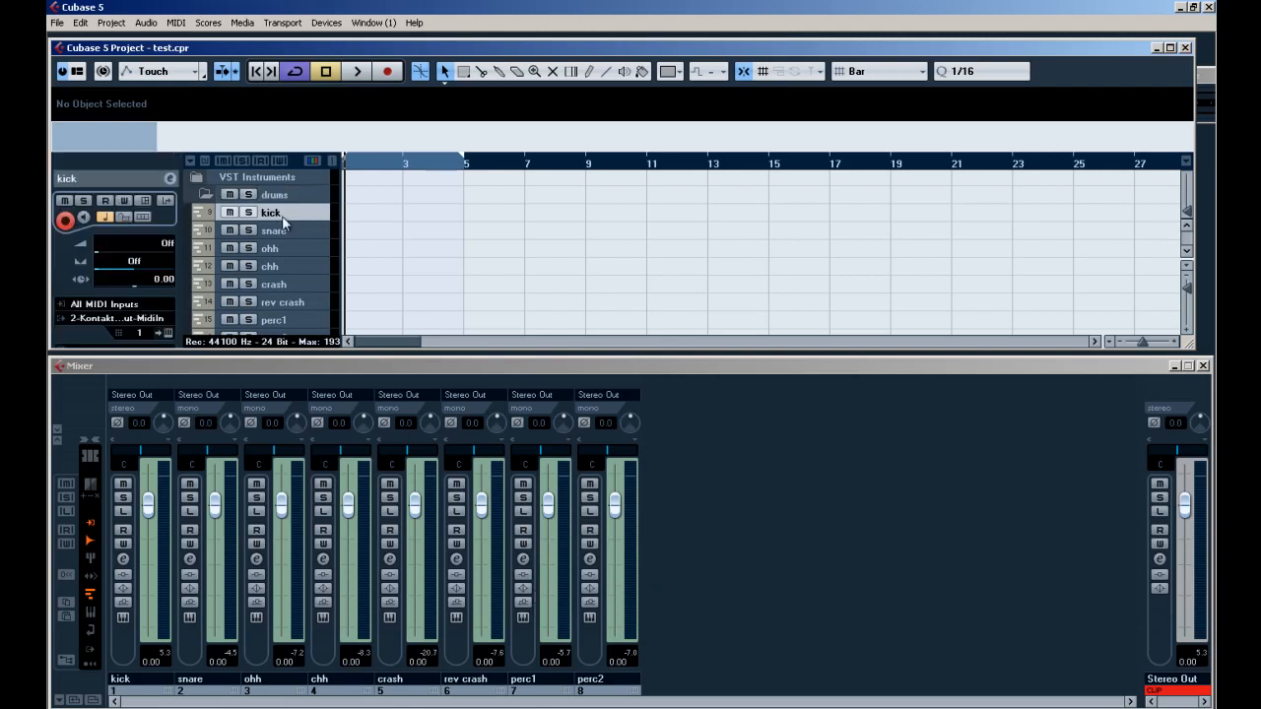
{"action": "key", "text": "Down"}
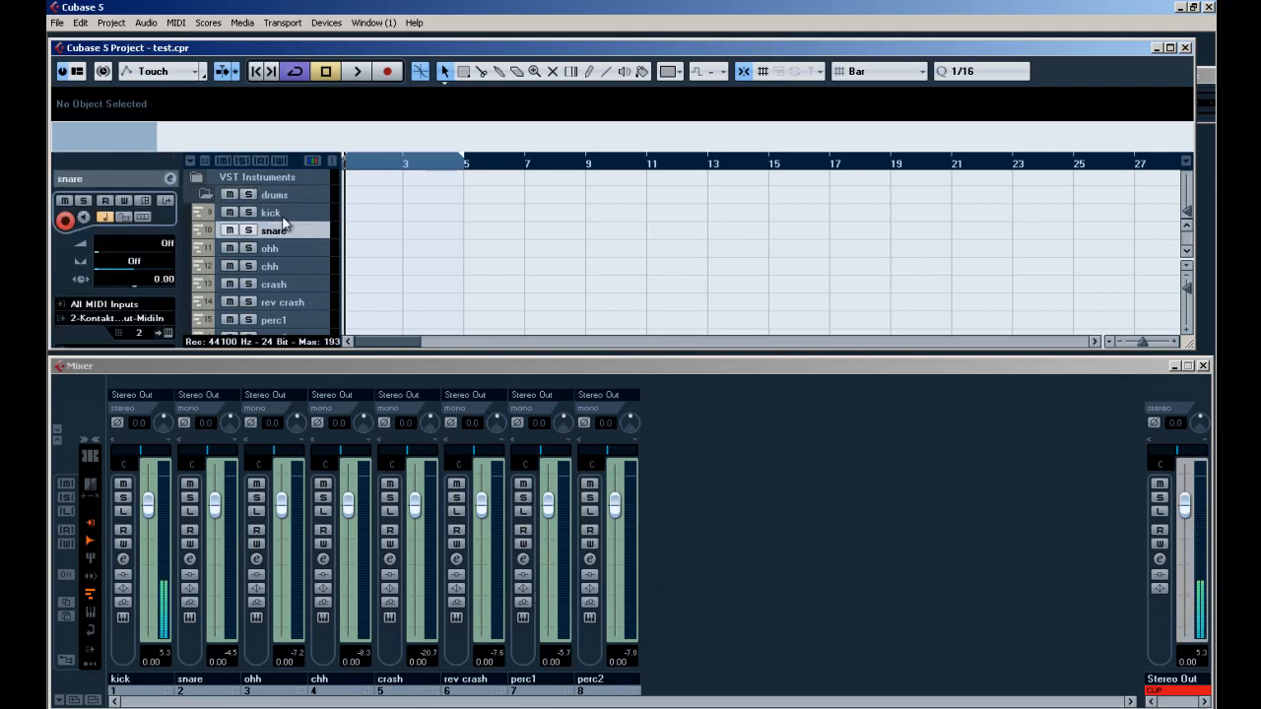
{"action": "key", "text": "Down"}
{"action": "key", "text": "Down"}
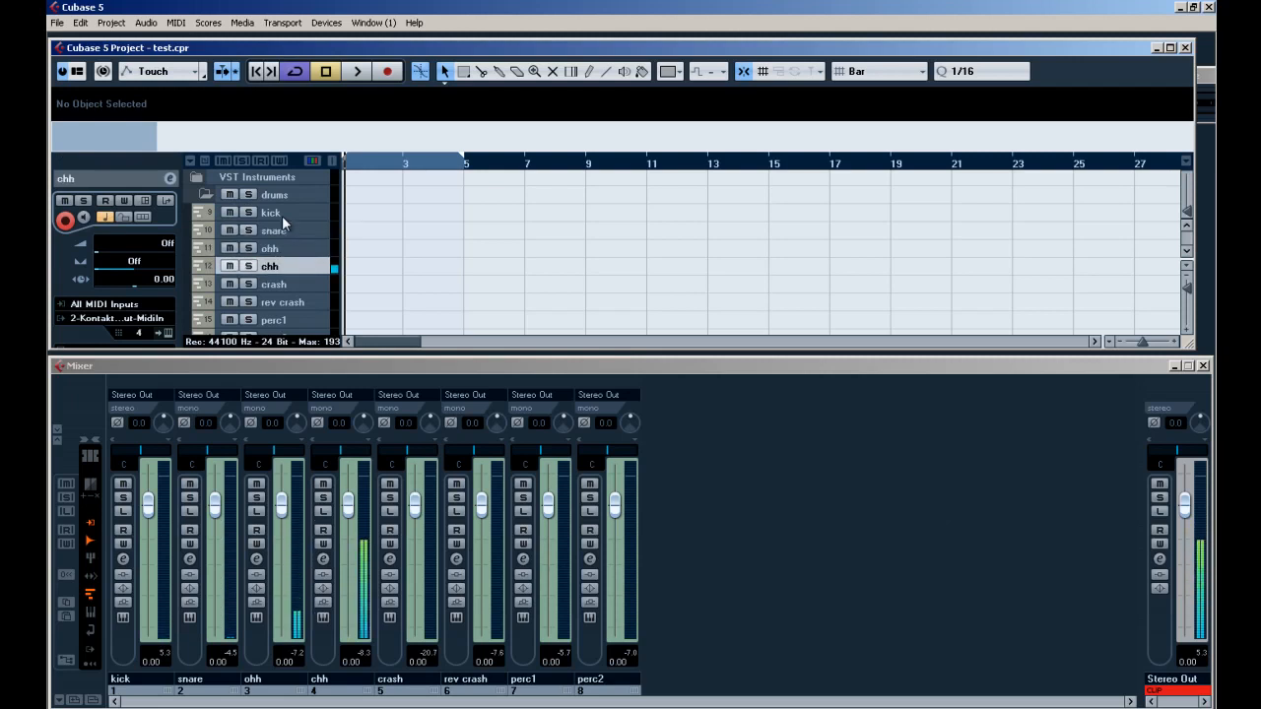
{"action": "key", "text": "Down"}
{"action": "key", "text": "Down"}
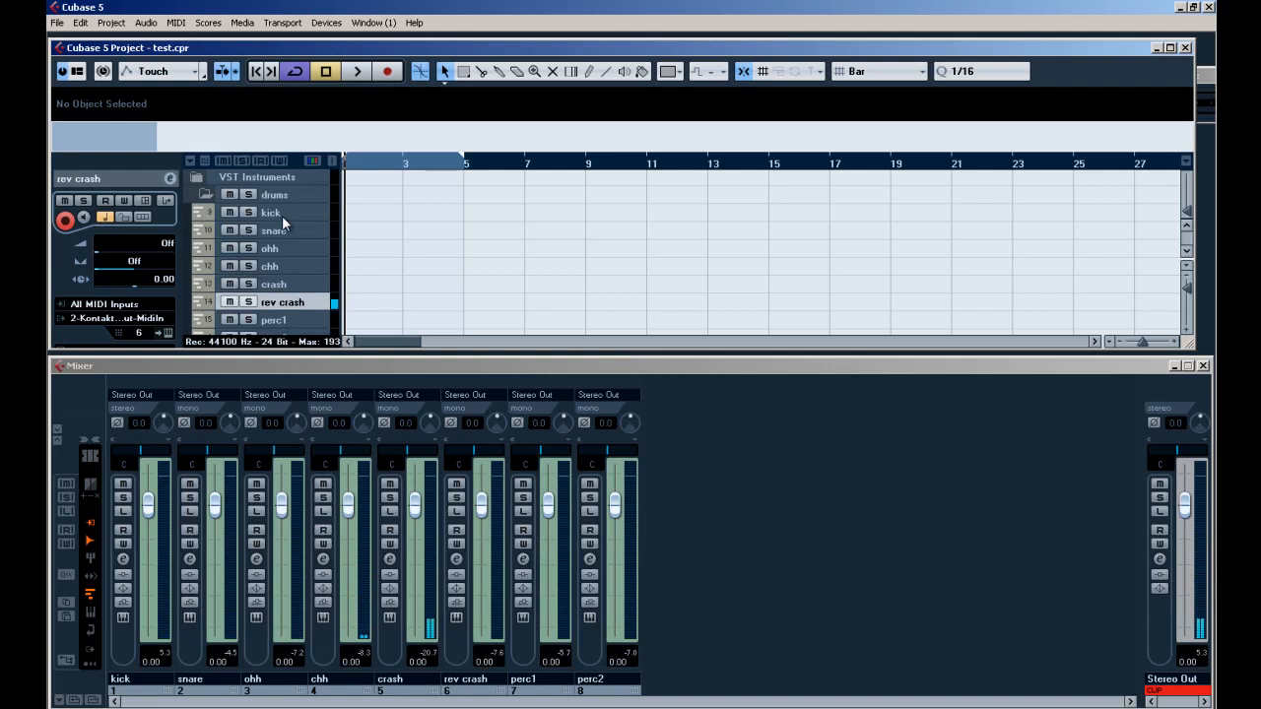
{"action": "key", "text": "Down"}
{"action": "key", "text": "Down"}
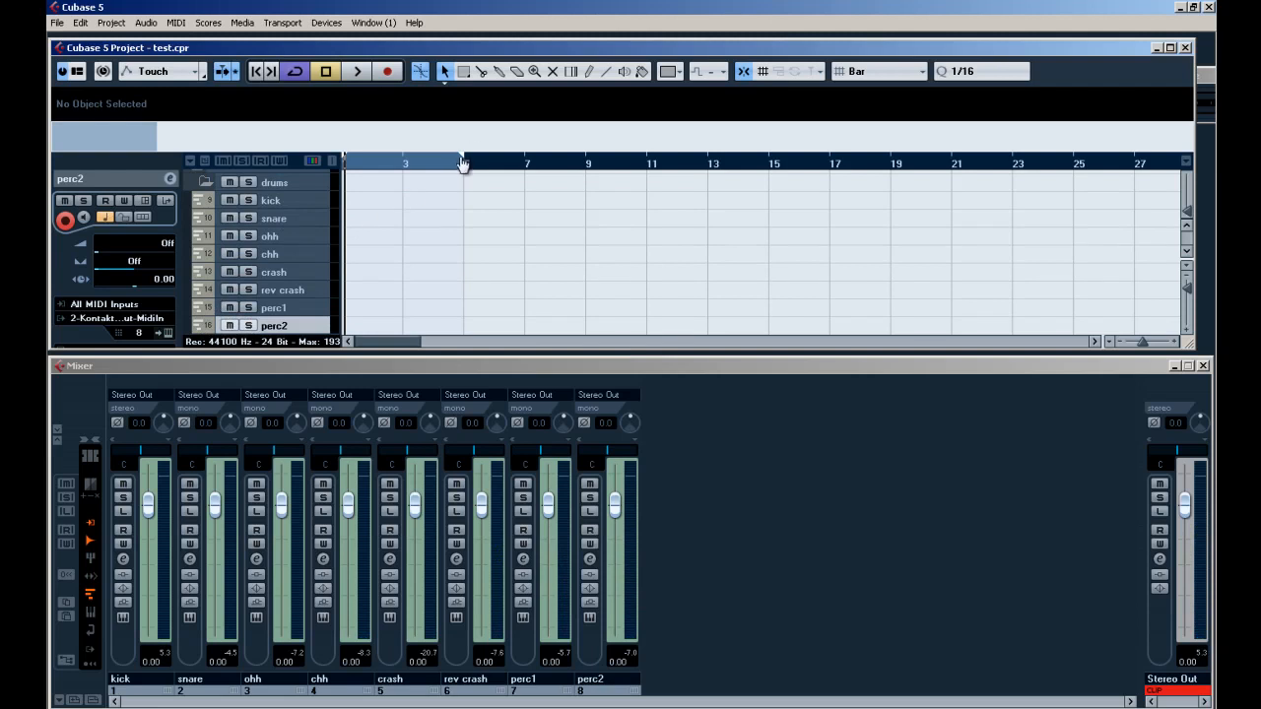
Shorten the cycle range to end at bar 3 and create two-bar MIDI parts on all drum tracks from kick to perc2.
{"action": "left_click_drag", "start_coordinate": [464, 157], "coordinate": [416, 163]}
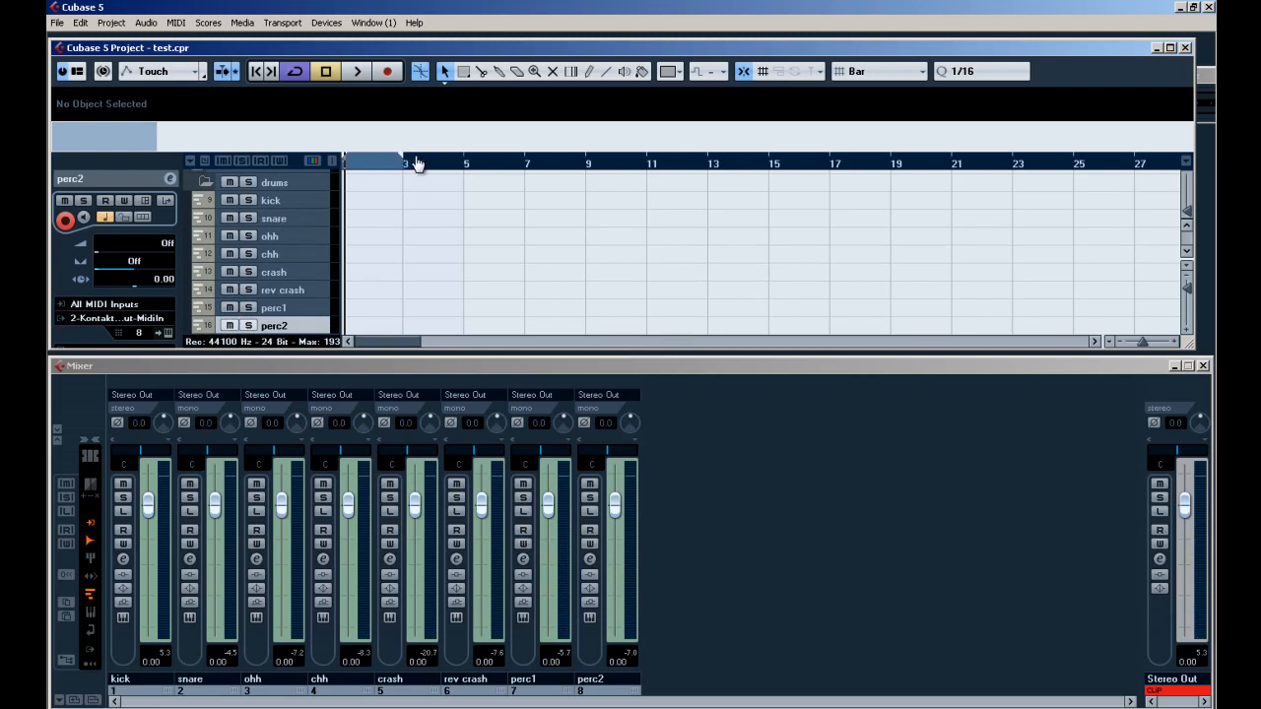
{"action": "double_click", "coordinate": [374, 204]}
{"action": "double_click", "coordinate": [374, 216]}
{"action": "double_click", "coordinate": [375, 236]}
{"action": "double_click", "coordinate": [374, 254]}
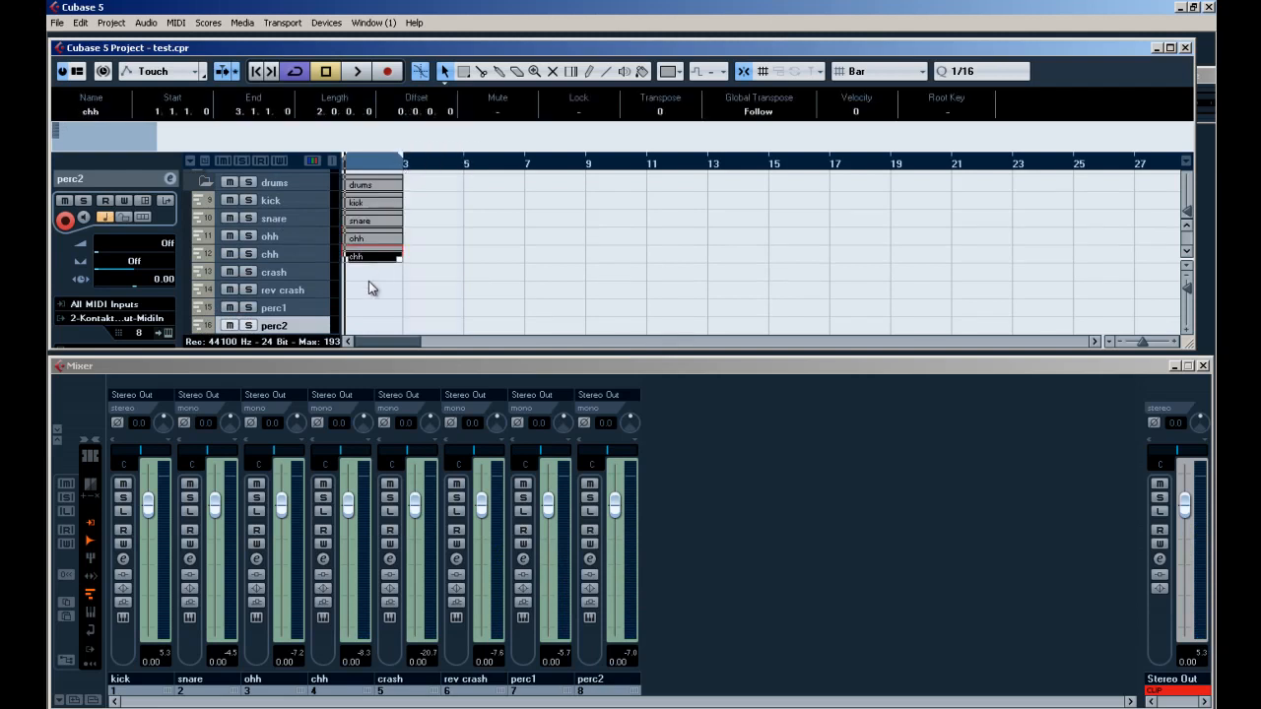
{"action": "double_click", "coordinate": [369, 292]}
{"action": "double_click", "coordinate": [367, 309]}
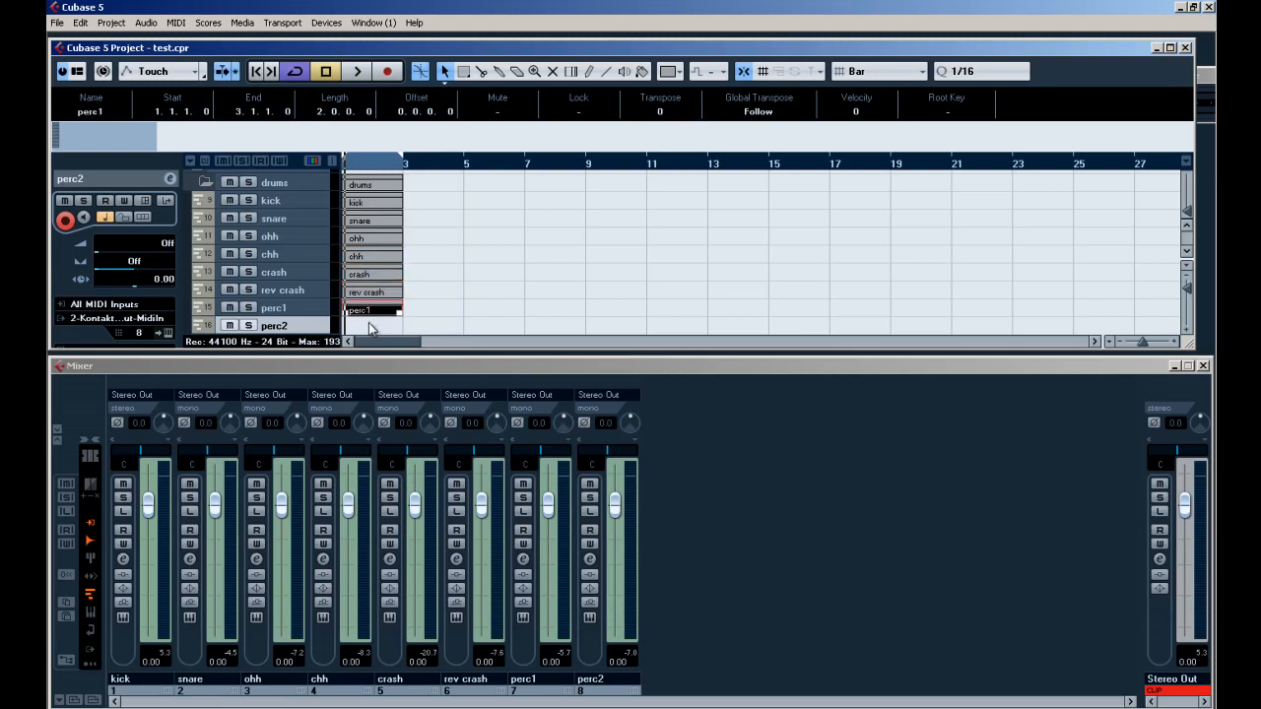
{"action": "double_click", "coordinate": [371, 327]}
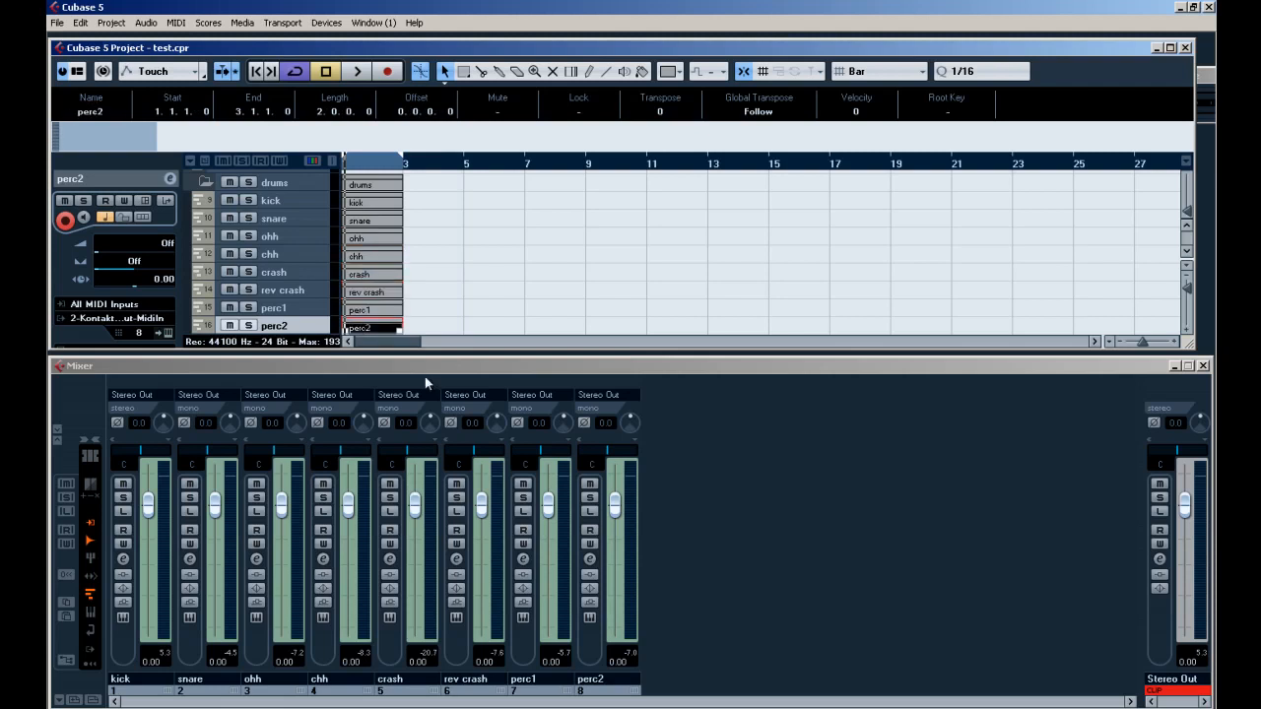
Turn on track colours and colour kick orange-red, snare yellow, ohh green and chh blue.
{"action": "left_click", "coordinate": [314, 162]}
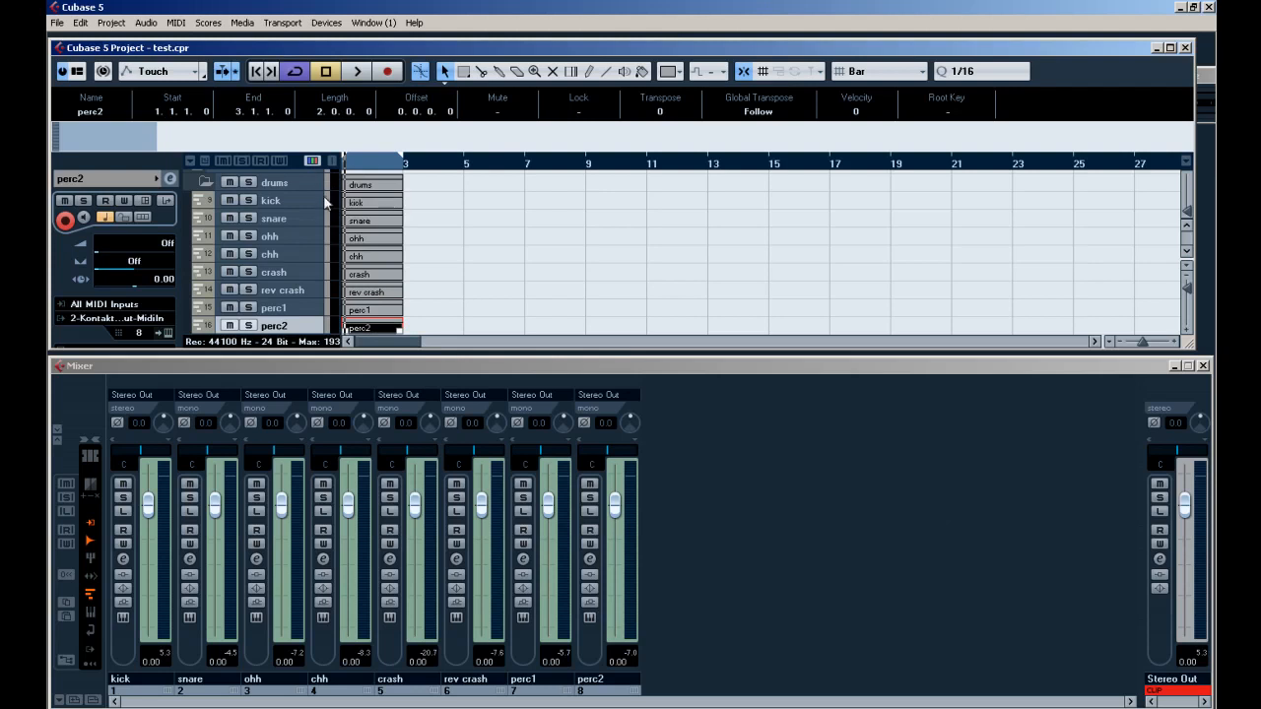
{"action": "left_click", "coordinate": [326, 200]}
{"action": "left_click", "coordinate": [352, 200]}
{"action": "left_click", "coordinate": [331, 218]}
{"action": "left_click", "coordinate": [409, 218]}
{"action": "left_click", "coordinate": [332, 236]}
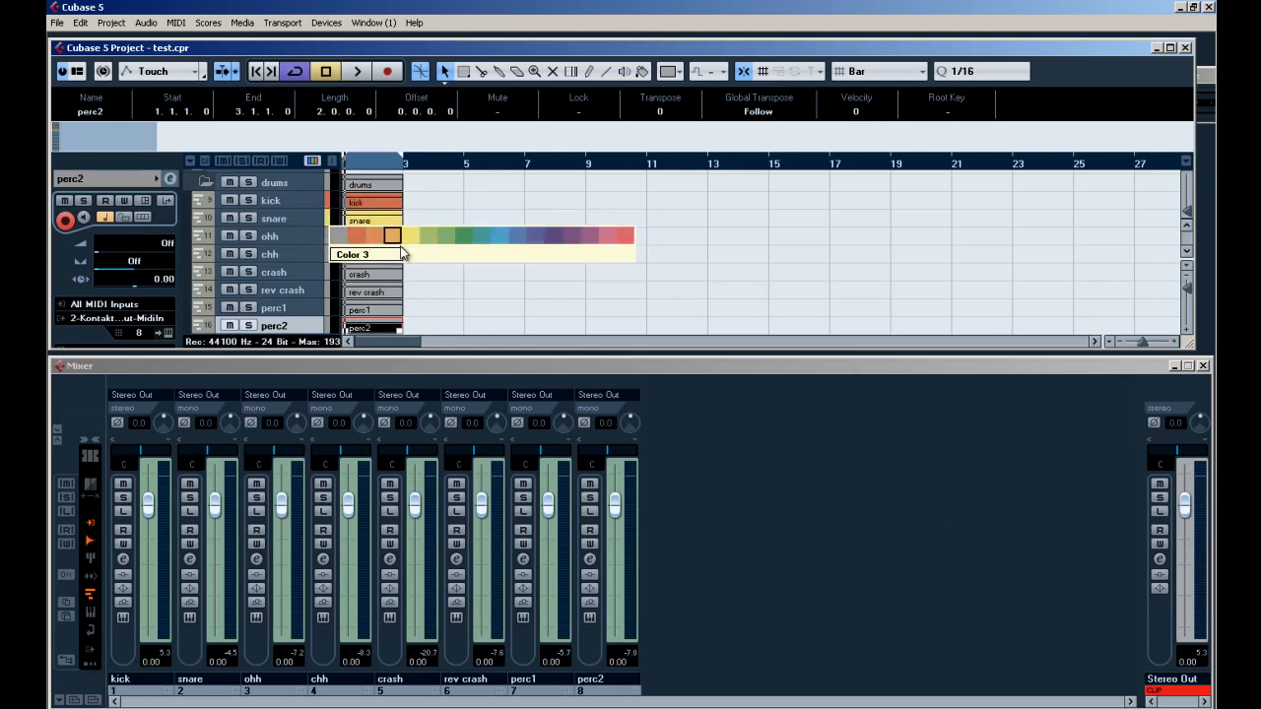
{"action": "left_click", "coordinate": [443, 236]}
{"action": "left_click", "coordinate": [325, 254]}
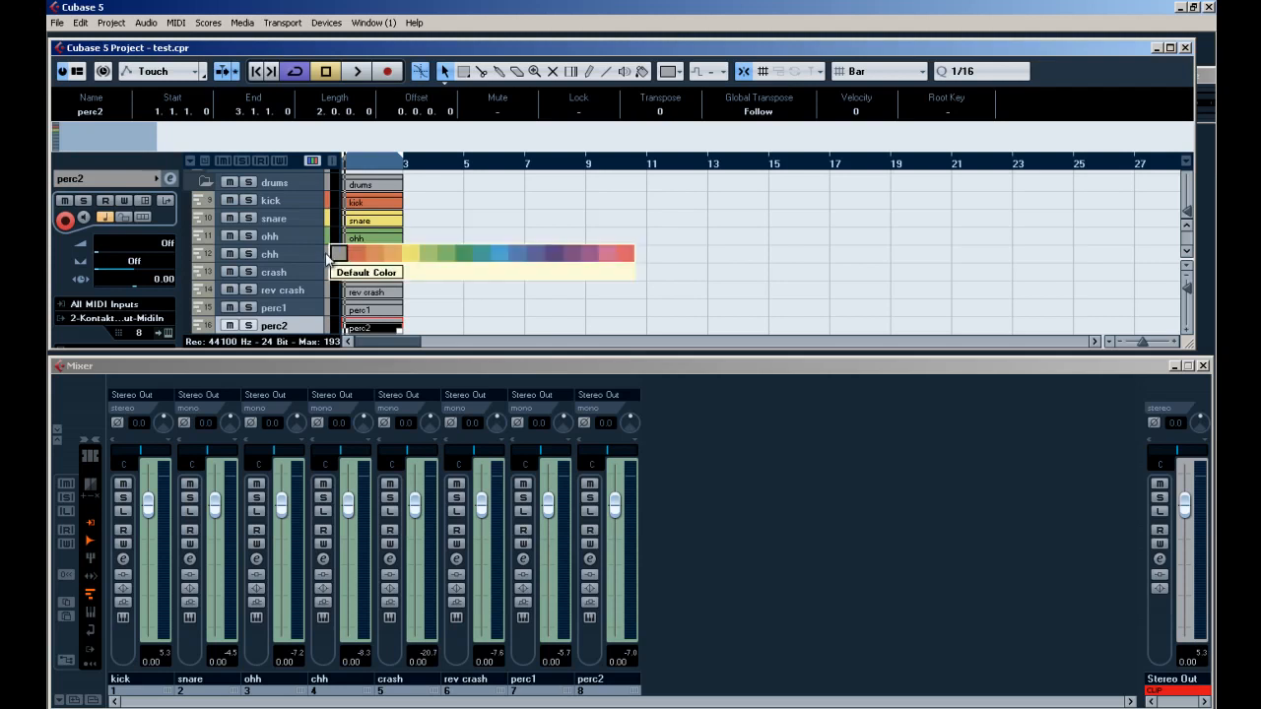
{"action": "left_click", "coordinate": [501, 255]}
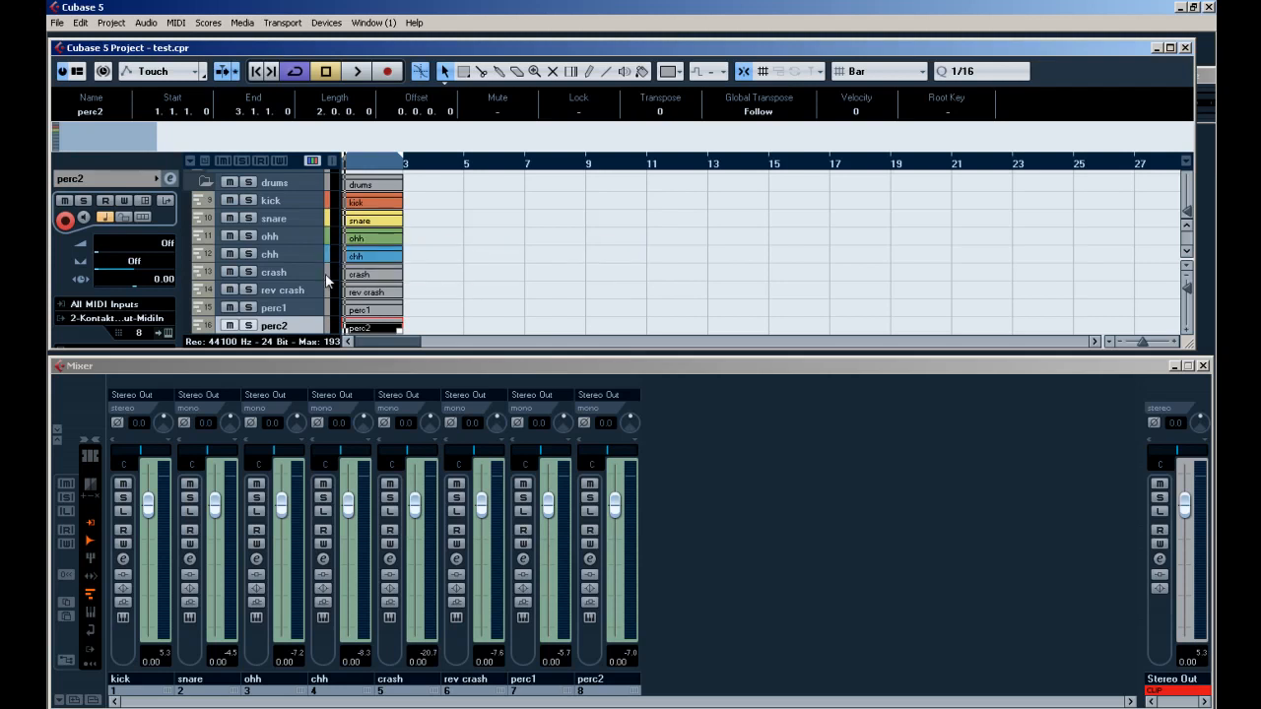
Colour the crash track purple, rev crash magenta, perc1 pink and perc2 red.
{"action": "left_click", "coordinate": [326, 274]}
{"action": "left_click", "coordinate": [537, 281]}
{"action": "left_click", "coordinate": [326, 290]}
{"action": "left_click", "coordinate": [588, 293]}
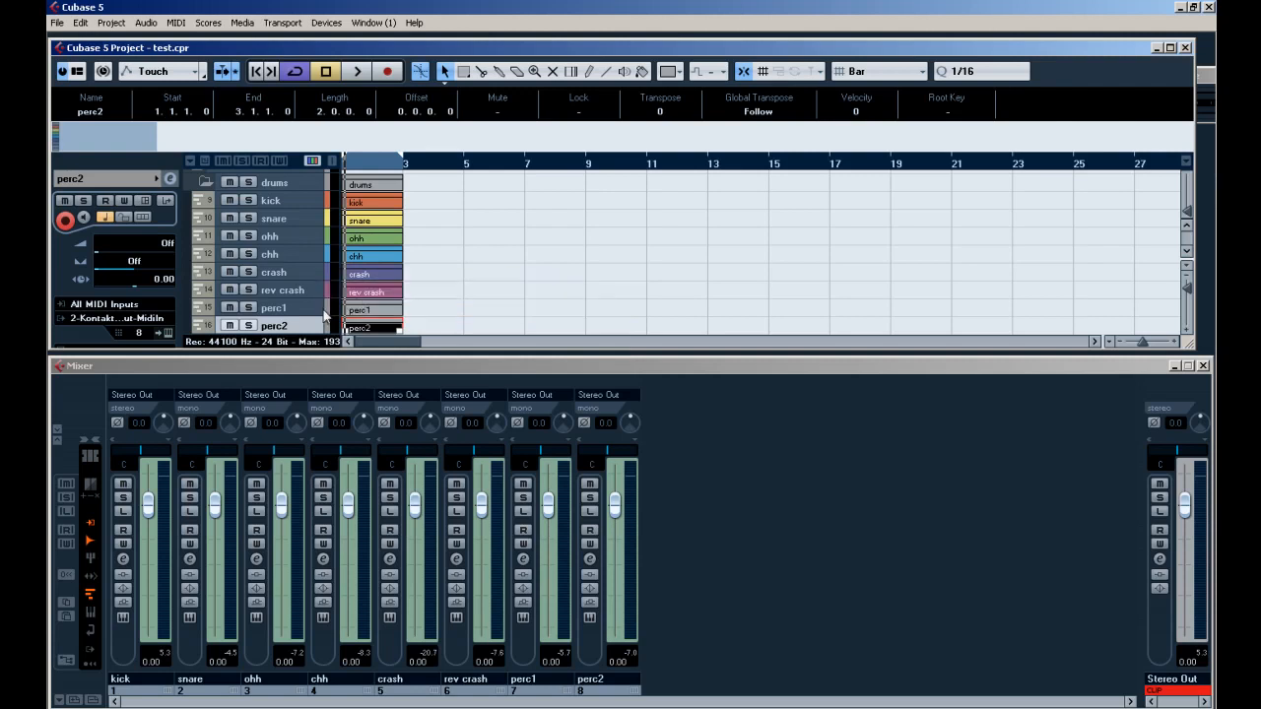
{"action": "left_click", "coordinate": [326, 308]}
{"action": "left_click", "coordinate": [605, 309]}
{"action": "left_click", "coordinate": [326, 326]}
{"action": "left_click", "coordinate": [625, 325]}
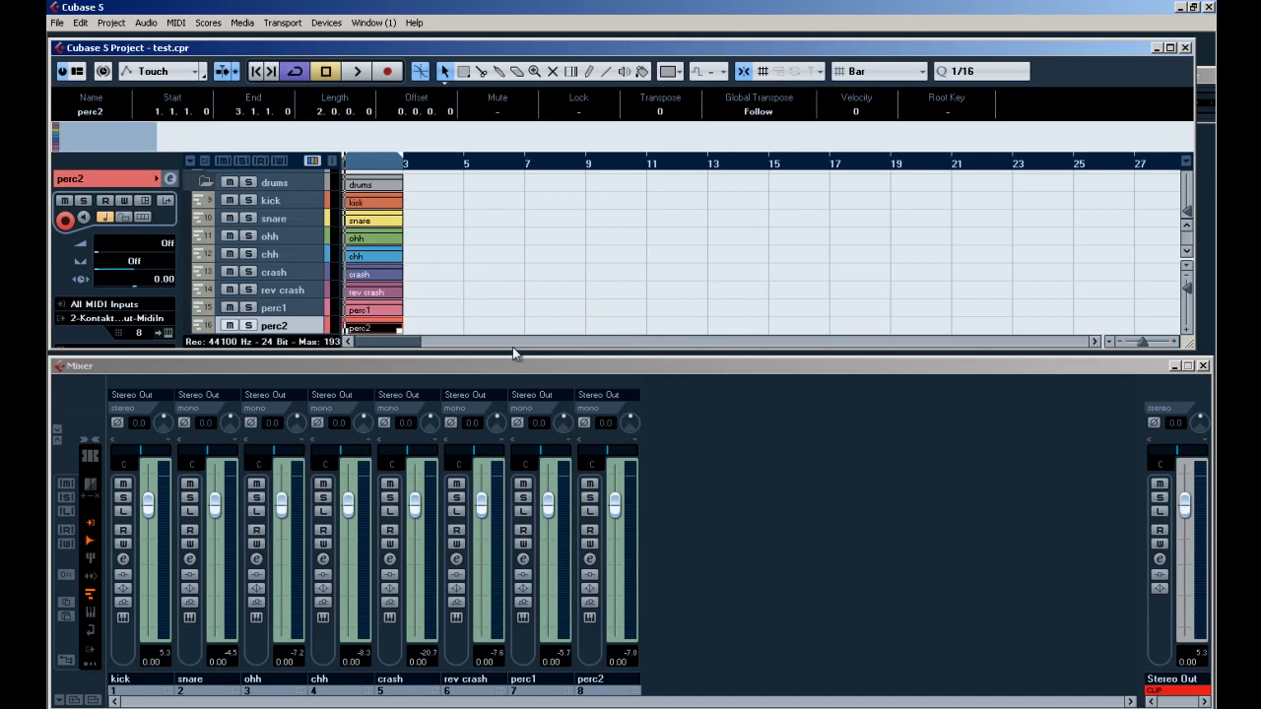
Enlarge the project window, open the kick part in the Key Editor and draw a C1 note at the start of bar 1.
{"action": "left_click_drag", "start_coordinate": [1190, 345], "coordinate": [1201, 701]}
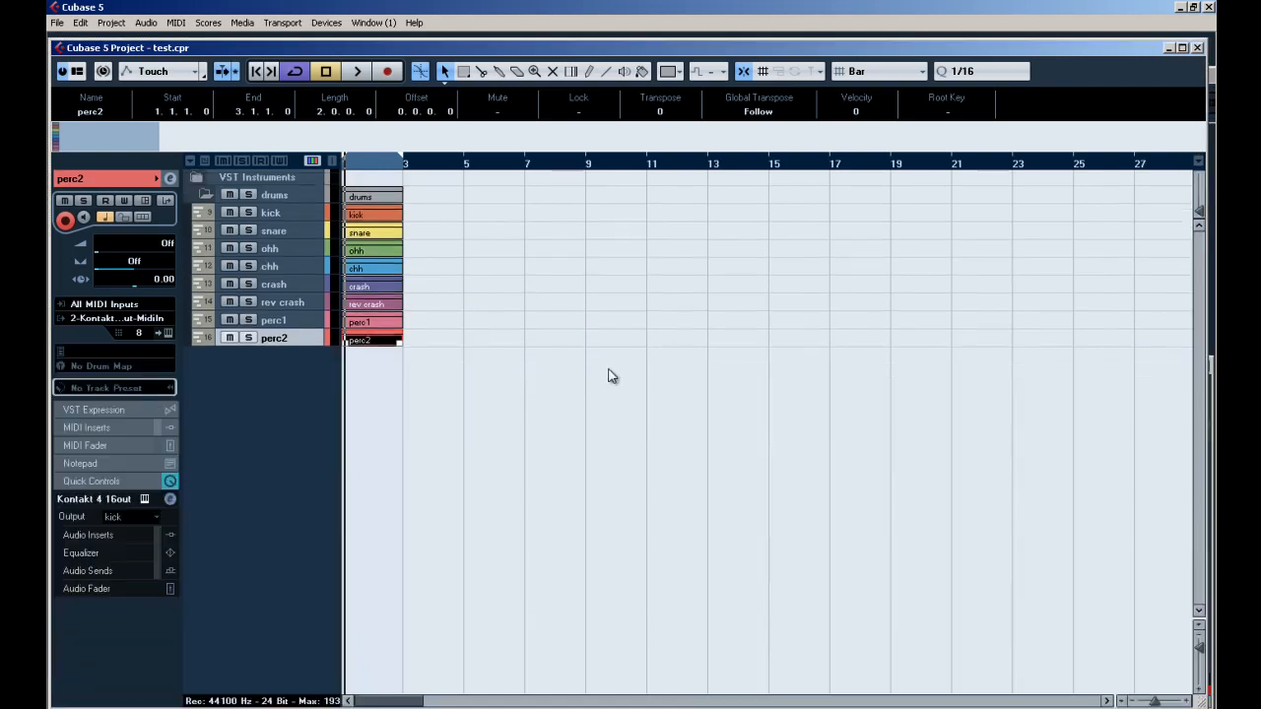
{"action": "double_click", "coordinate": [370, 203]}
{"action": "scroll", "coordinate": [377, 235], "scroll_direction": "down", "scroll_amount": 3}
{"action": "scroll", "coordinate": [378, 236], "scroll_direction": "down", "scroll_amount": 3}
{"action": "right_click", "coordinate": [377, 235]}
{"action": "left_click", "coordinate": [391, 239]}
{"action": "left_click", "coordinate": [119, 243]}
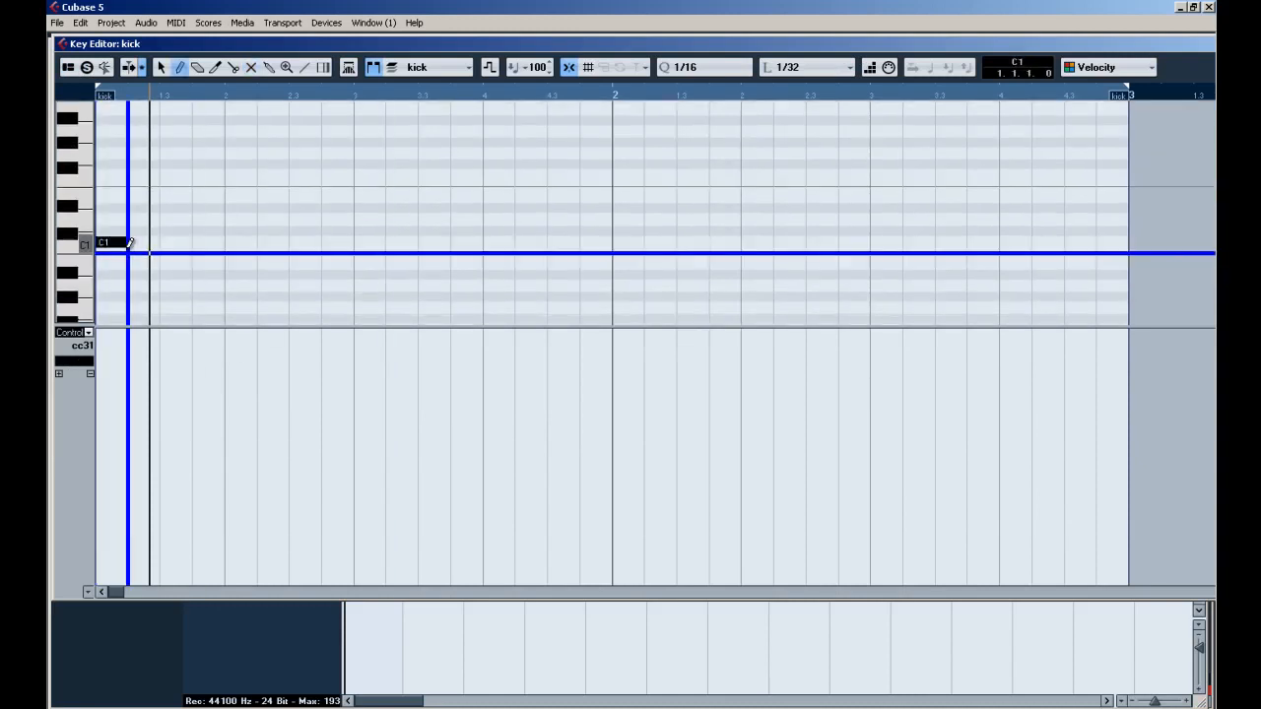
{"action": "key", "text": "ctrl+d"}
{"action": "left_click", "coordinate": [120, 188]}
{"action": "key", "text": "ctrl+Right"}
{"action": "key", "text": "ctrl+Right"}
{"action": "key", "text": "ctrl+z"}
{"action": "key", "text": "ctrl+z"}
{"action": "key", "text": "ctrl+z"}
{"action": "key", "text": "ctrl+z"}
Duplicate the C1 note until a kick falls on every beat of both bars.
{"action": "key", "text": "ctrl+d"}
{"action": "key", "text": "ctrl+Right"}
{"action": "key", "text": "ctrl+Right"}
{"action": "key", "text": "ctrl+Right"}
{"action": "key", "text": "ctrl+Right"}
{"action": "key", "text": "ctrl+a"}
{"action": "key", "text": "ctrl+d"}
{"action": "key", "text": "ctrl+Right"}
{"action": "key", "text": "ctrl+Right"}
{"action": "key", "text": "ctrl+Right"}
{"action": "key", "text": "ctrl+a"}
{"action": "key", "text": "ctrl+d"}
{"action": "key", "text": "ctrl+Right"}
{"action": "key", "text": "ctrl+Right"}
{"action": "key", "text": "ctrl+Right"}
Start playback and close the kick part's Key Editor to return to the project window.
{"action": "key", "text": "space"}
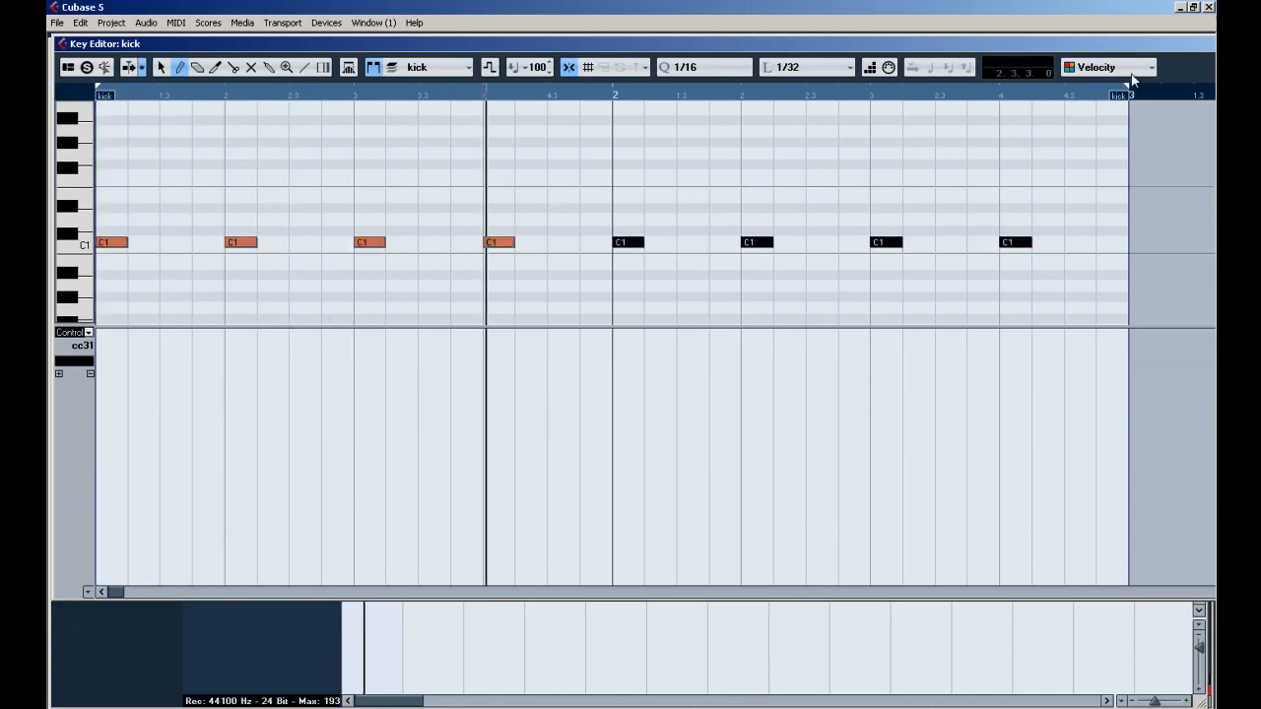
{"action": "double_click", "coordinate": [1198, 42]}
{"action": "left_click", "coordinate": [1208, 23]}
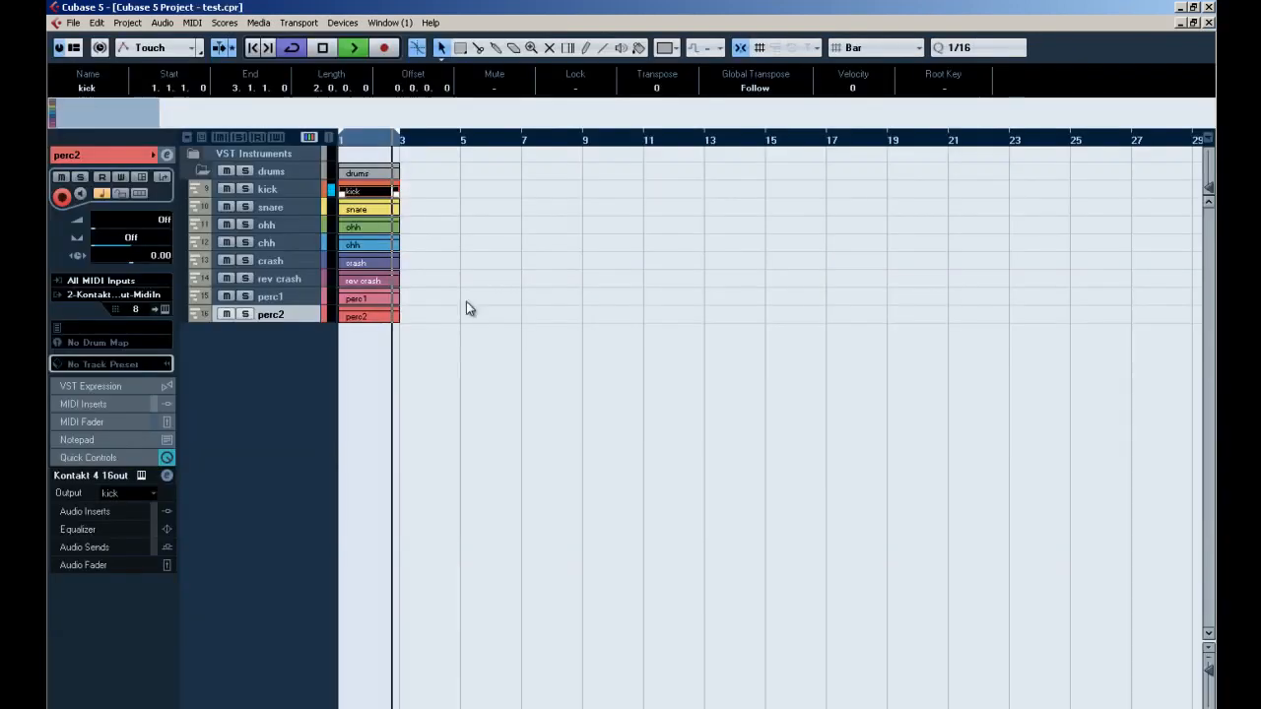
Open the snare part in the Key Editor and place C#1 notes on beats 2 and 4 of bar 1.
{"action": "double_click", "coordinate": [363, 208]}
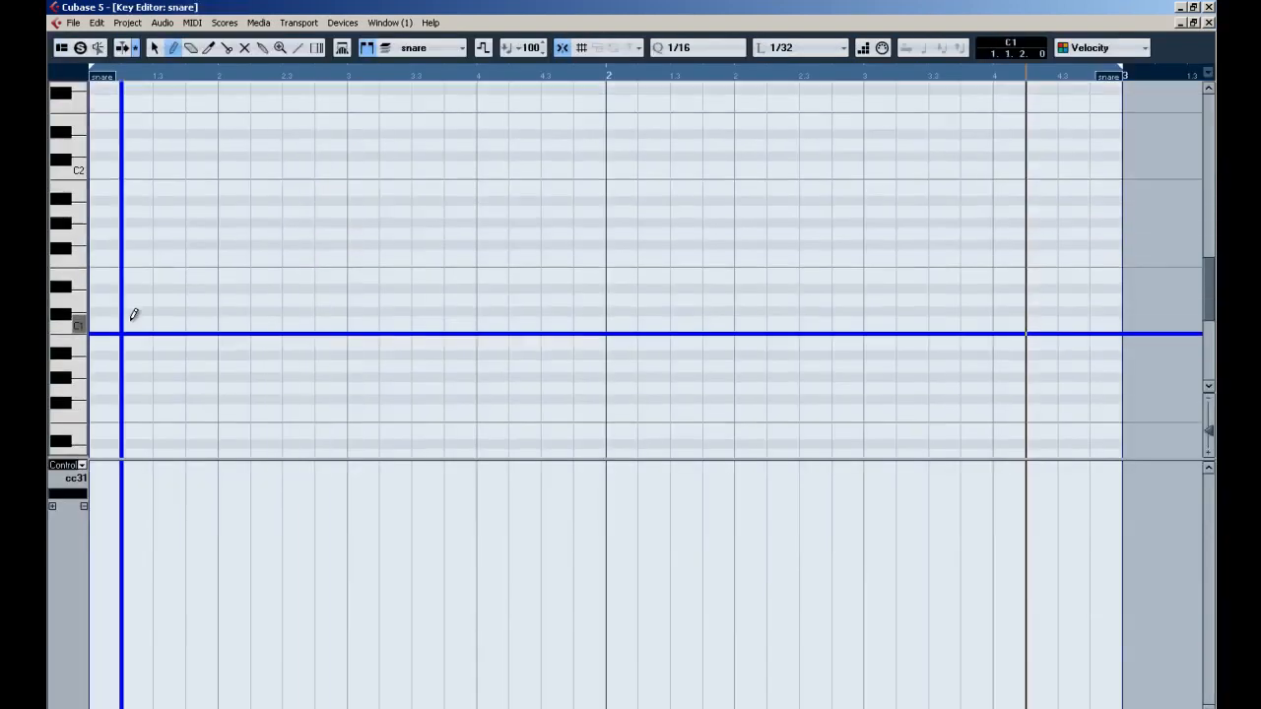
{"action": "scroll", "coordinate": [76, 323], "scroll_direction": "down", "scroll_amount": 3}
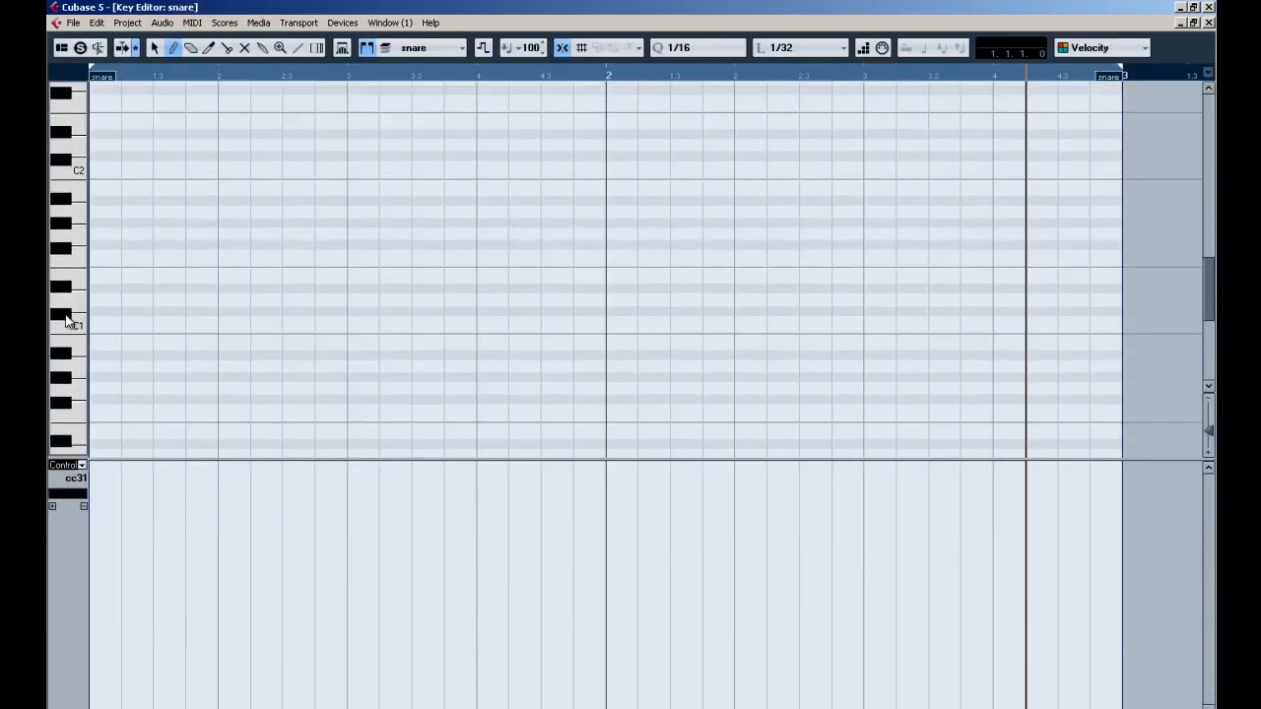
{"action": "left_click_drag", "start_coordinate": [222, 312], "coordinate": [264, 313]}
{"action": "key", "text": "ctrl+d"}
{"action": "key", "text": "ctrl+Right"}
{"action": "key", "text": "ctrl+Right"}
{"action": "key", "text": "ctrl+Right"}
{"action": "key", "text": "ctrl+Right"}
{"action": "key", "text": "ctrl+Right"}
Duplicate both snare notes onto beats 2 and 4 of bar 2.
{"action": "key", "text": "ctrl+a"}
{"action": "key", "text": "ctrl+d"}
{"action": "key", "text": "ctrl+Right"}
{"action": "key", "text": "ctrl+Right"}
{"action": "key", "text": "ctrl+Right"}
{"action": "key", "text": "ctrl+Right"}
{"action": "key", "text": "ctrl+Right"}
{"action": "key", "text": "ctrl+Right"}
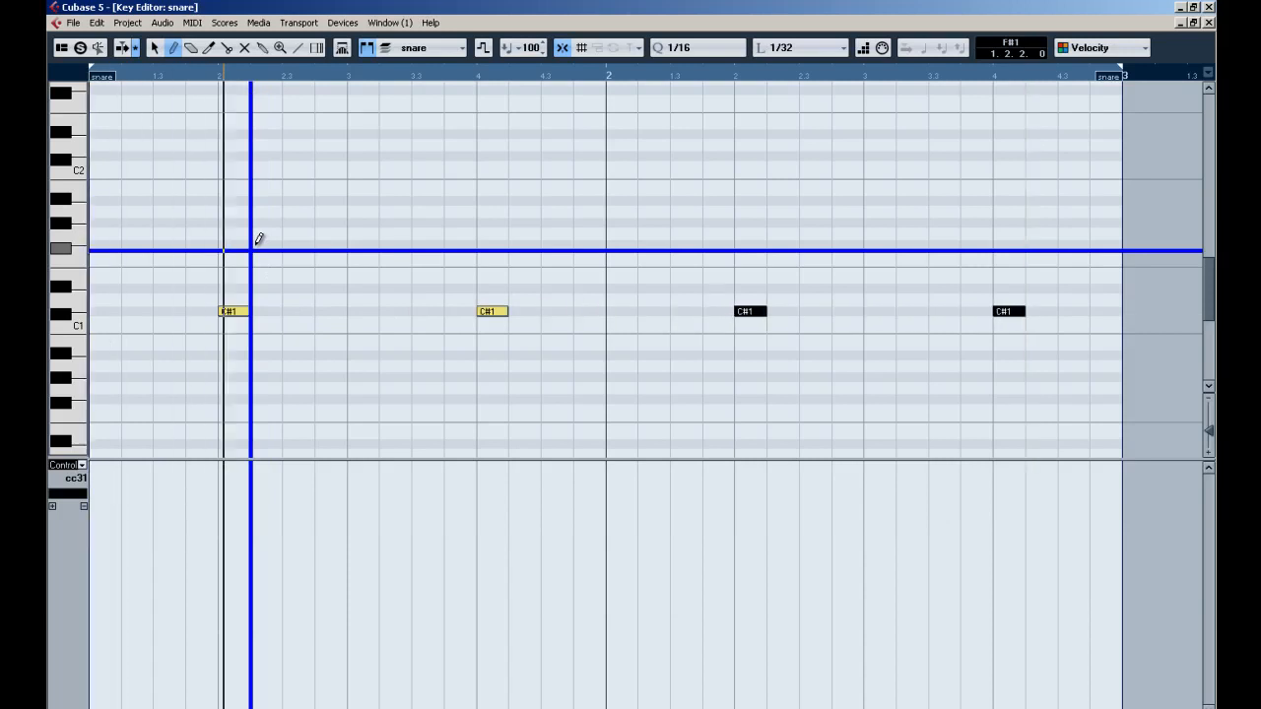
Switch back to the selection tool, close the snare part's editor and show the Mixer.
{"action": "right_click", "coordinate": [493, 242]}
{"action": "left_click", "coordinate": [490, 242]}
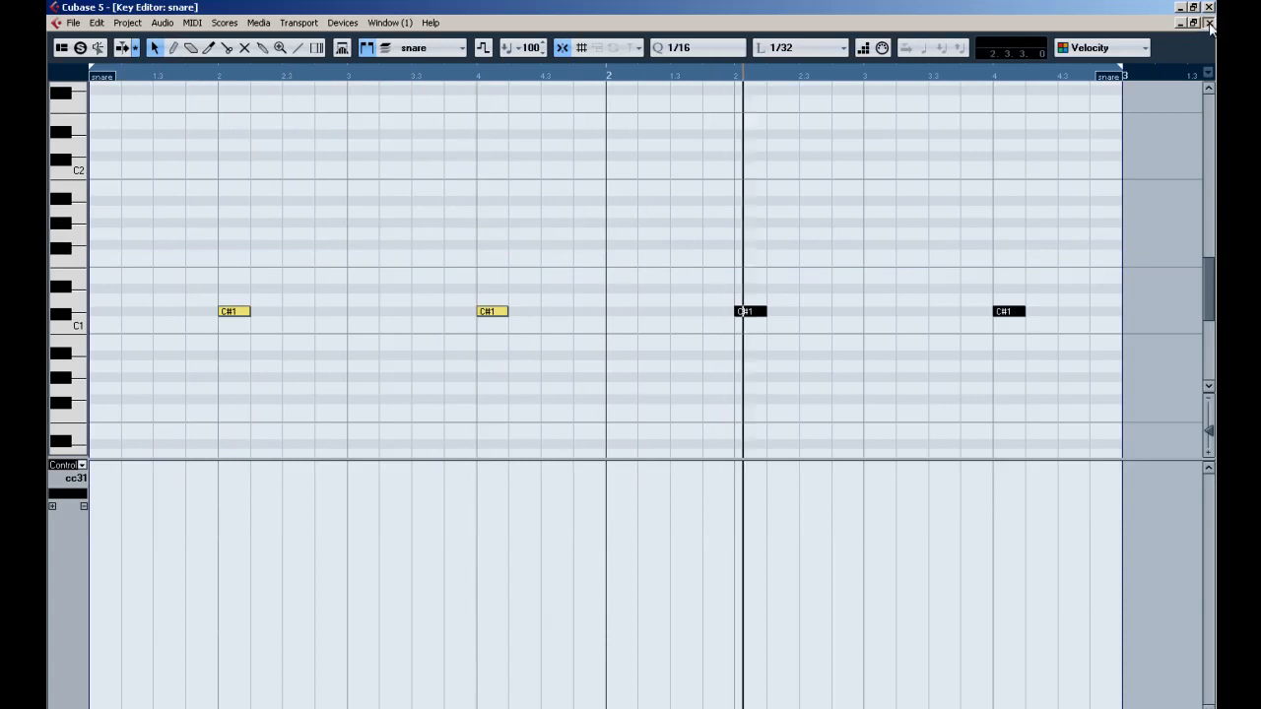
{"action": "key", "text": "Return"}
{"action": "key", "text": "F3"}
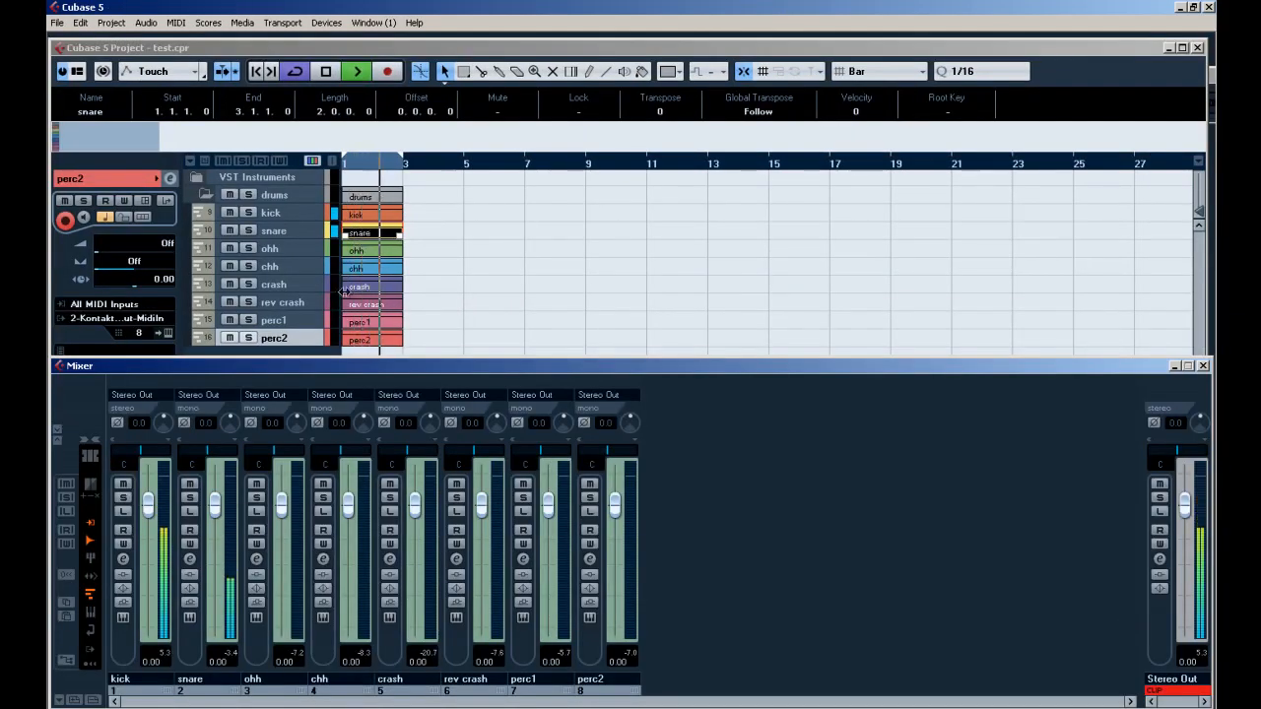
Open the ohh part in the Key Editor, draw a D1 note on the first offbeat and duplicate it towards the second offbeat.
{"action": "double_click", "coordinate": [373, 250]}
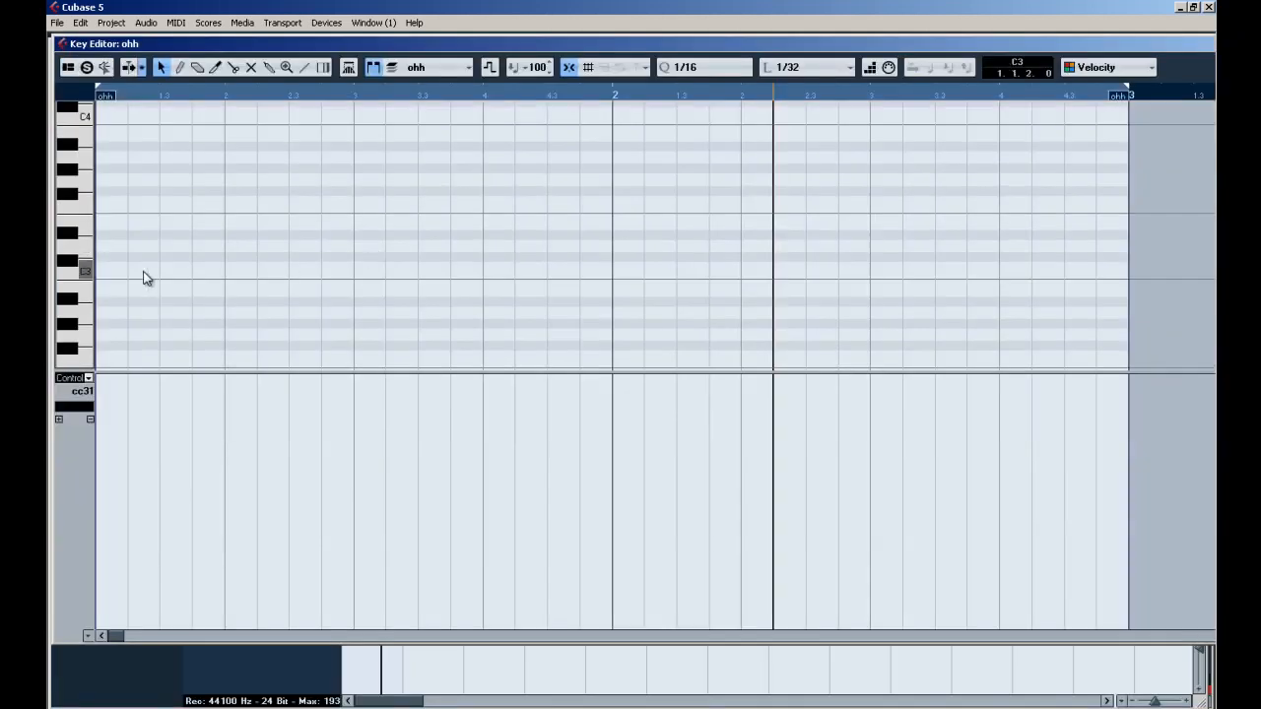
{"action": "scroll", "coordinate": [144, 275], "scroll_direction": "down", "scroll_amount": 5}
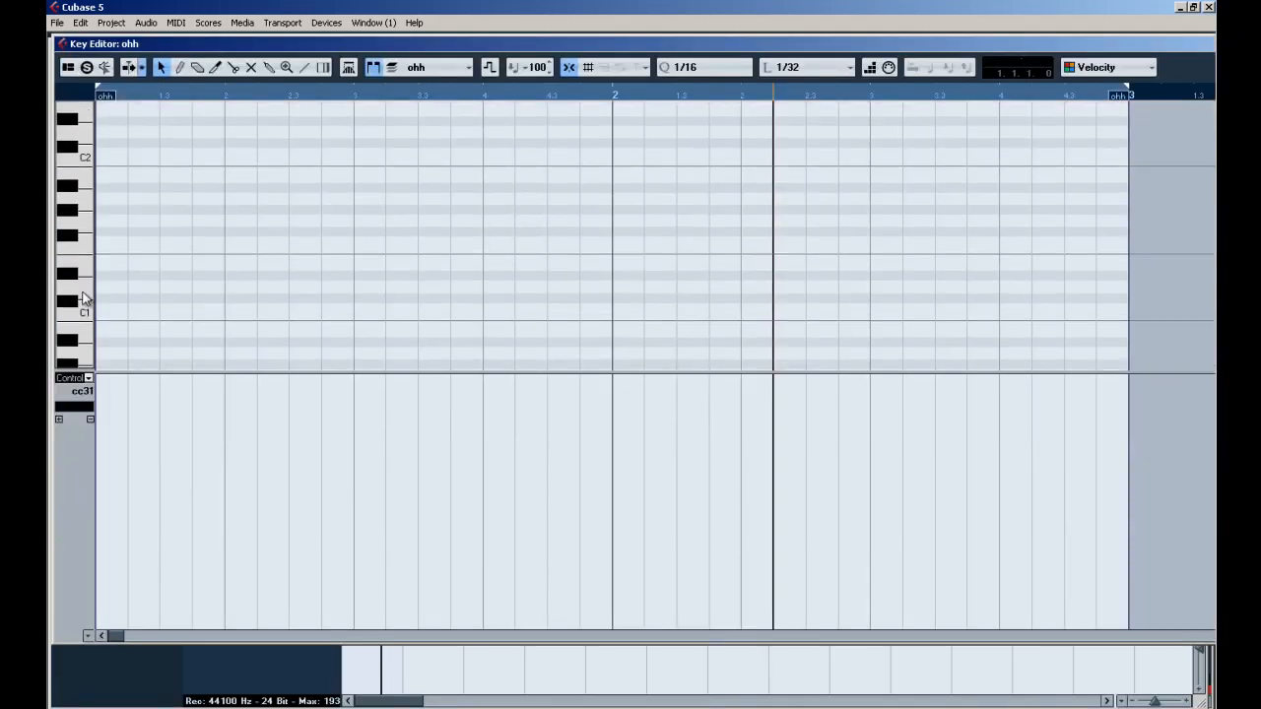
{"action": "right_click", "coordinate": [144, 284]}
{"action": "left_click", "coordinate": [170, 282]}
{"action": "left_click_drag", "start_coordinate": [161, 288], "coordinate": [192, 288]}
{"action": "key", "text": "ctrl+d"}
{"action": "key", "text": "ctrl+Right"}
{"action": "key", "text": "ctrl+Right"}
{"action": "key", "text": "ctrl+Right"}
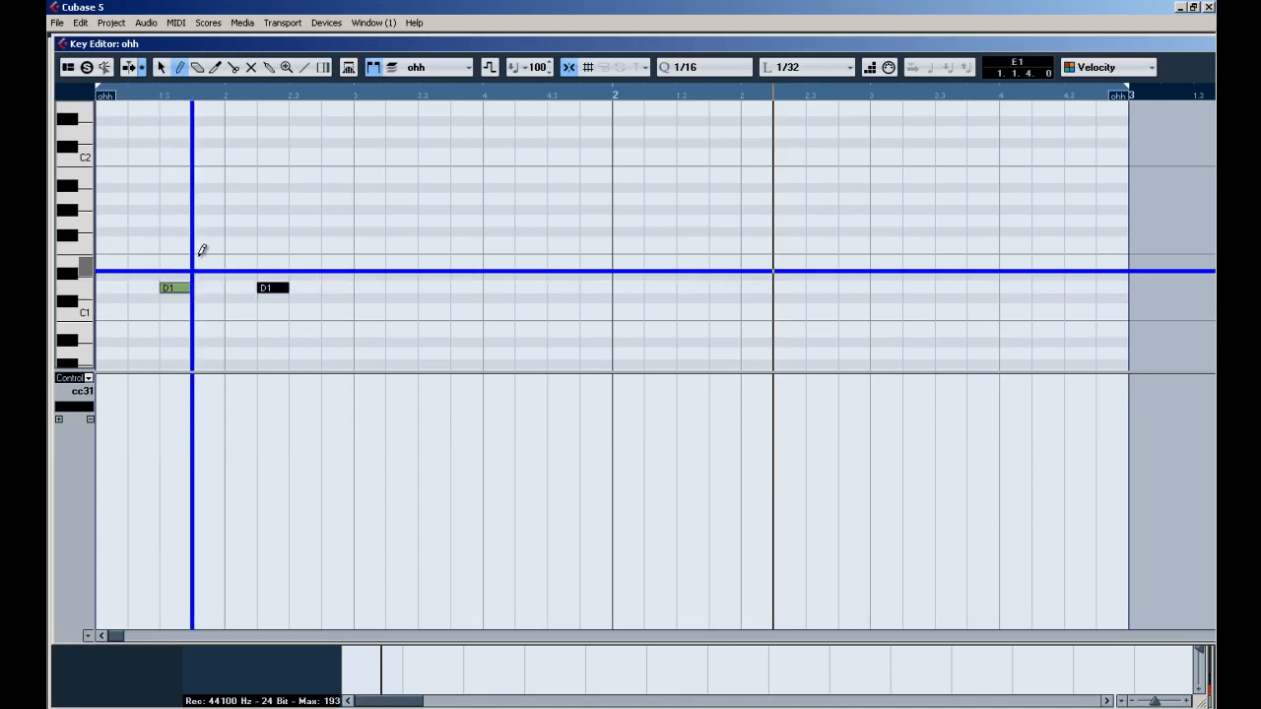
Duplicate the D1 notes until an open hi-hat falls on every offbeat of both bars.
{"action": "key", "text": "ctrl+a"}
{"action": "key", "text": "ctrl+d"}
{"action": "key", "text": "ctrl+Right"}
{"action": "key", "text": "ctrl+Right"}
{"action": "key", "text": "ctrl+Right"}
{"action": "key", "text": "ctrl+a"}
{"action": "key", "text": "ctrl+d"}
{"action": "key", "text": "ctrl+Right"}
{"action": "key", "text": "ctrl+Right"}
{"action": "key", "text": "ctrl+Right"}
Play back the pattern, close the ohh part's Key Editor and stop playback.
{"action": "key", "text": "space"}
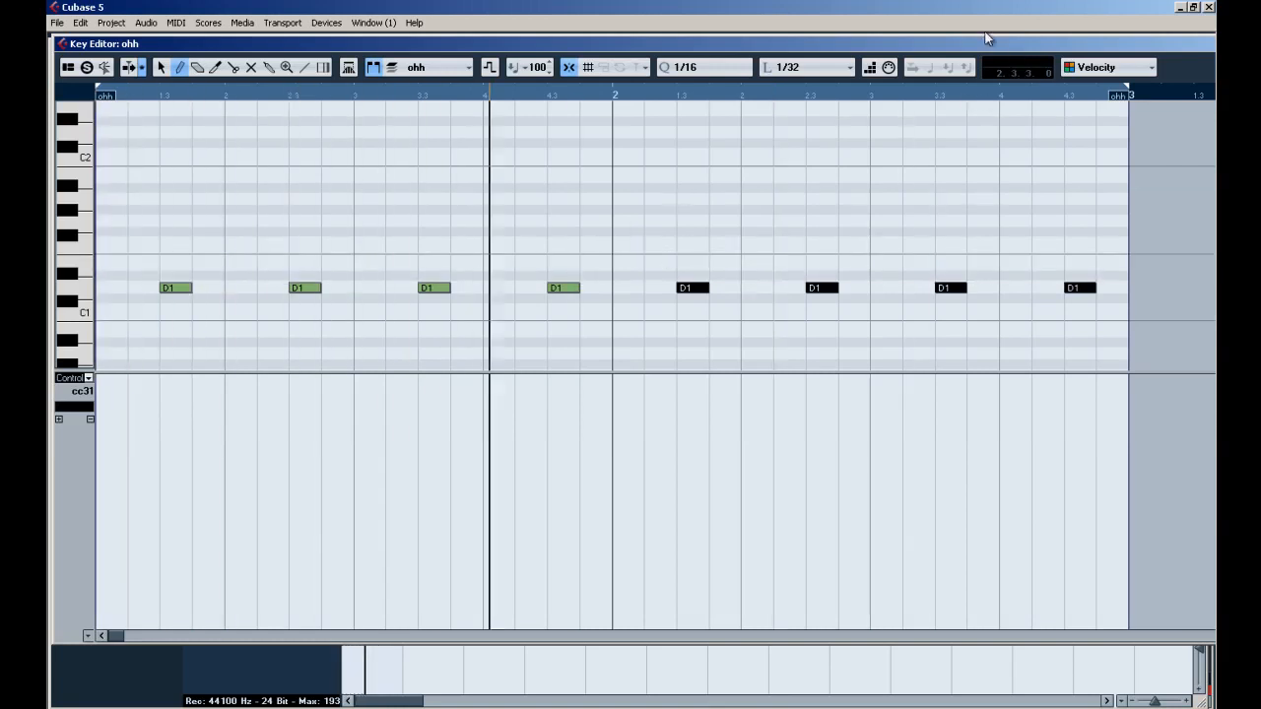
{"action": "double_click", "coordinate": [1121, 44]}
{"action": "left_click", "coordinate": [1209, 22]}
{"action": "key", "text": "space"}
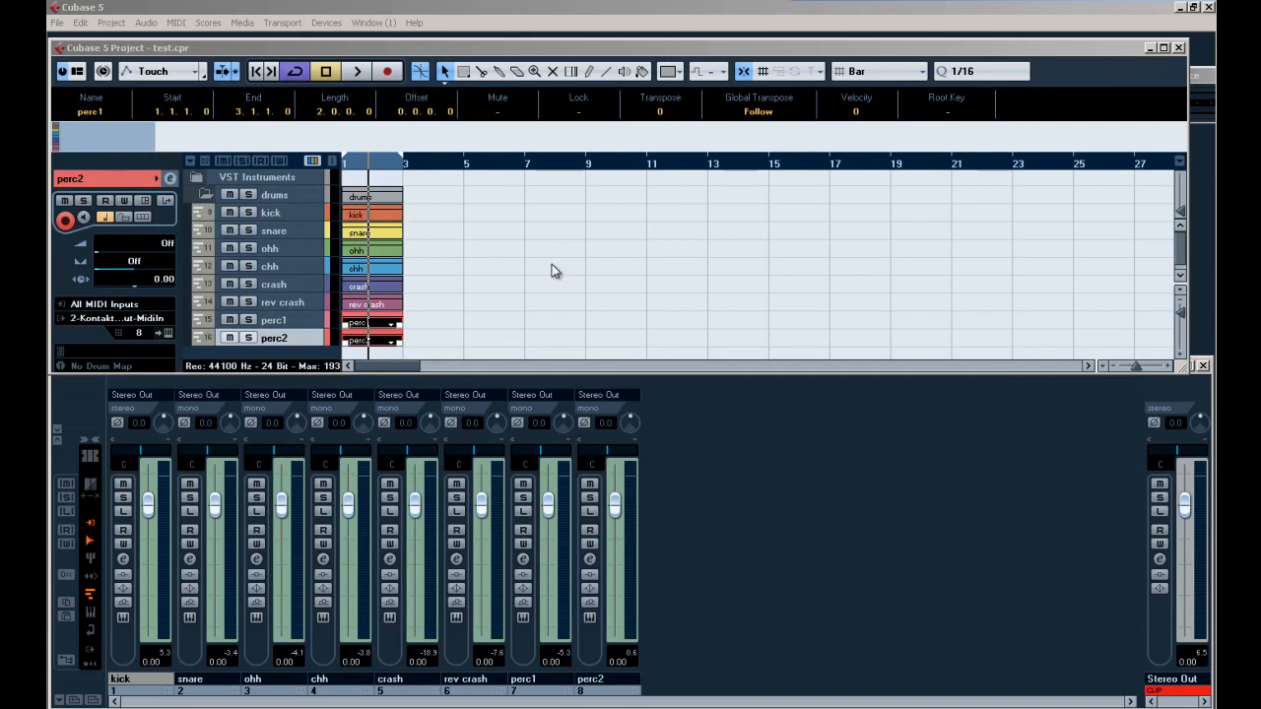
Deselect the perc parts and play back the full drum pattern.
{"action": "left_click", "coordinate": [645, 310]}
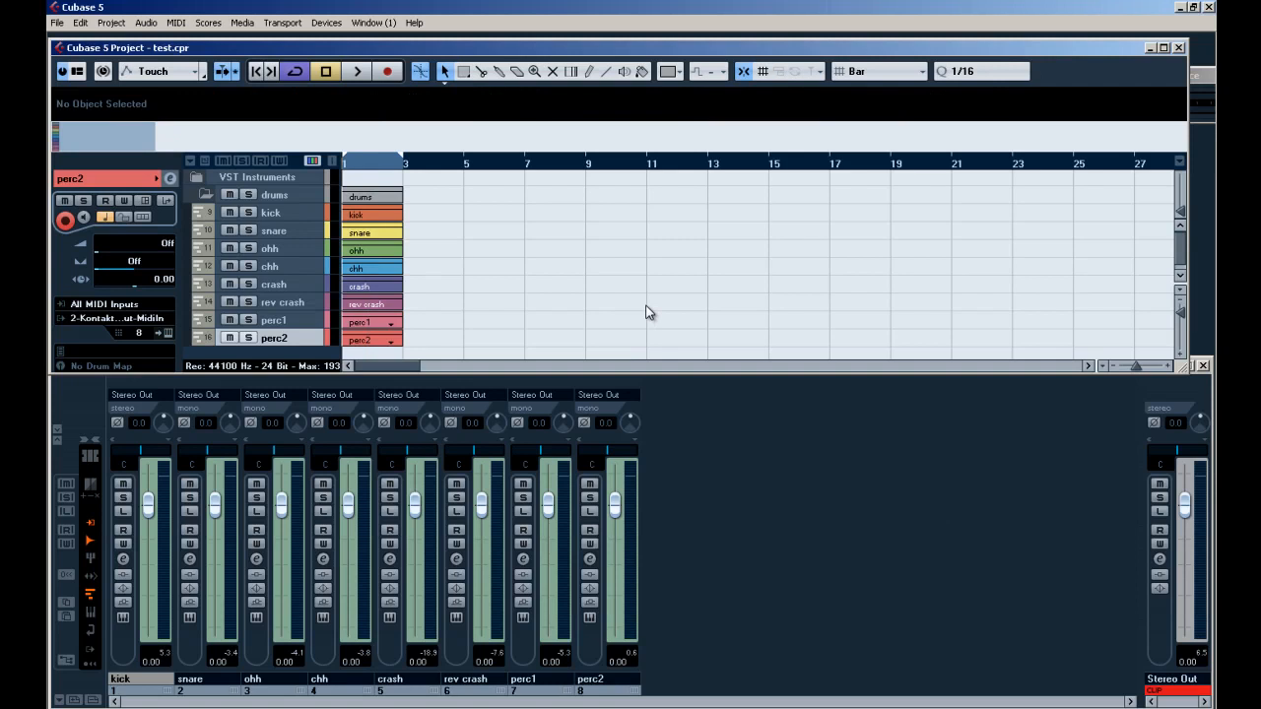
{"action": "key", "text": "space"}
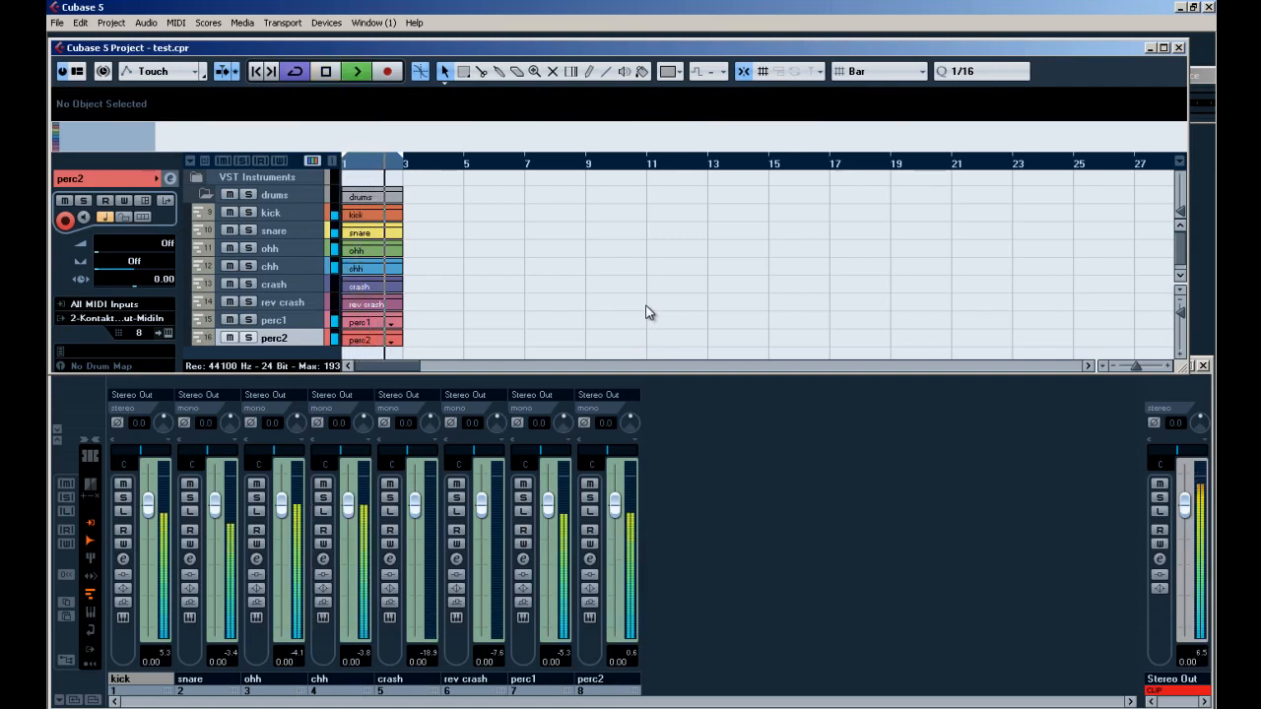
{"action": "key", "text": "space"}
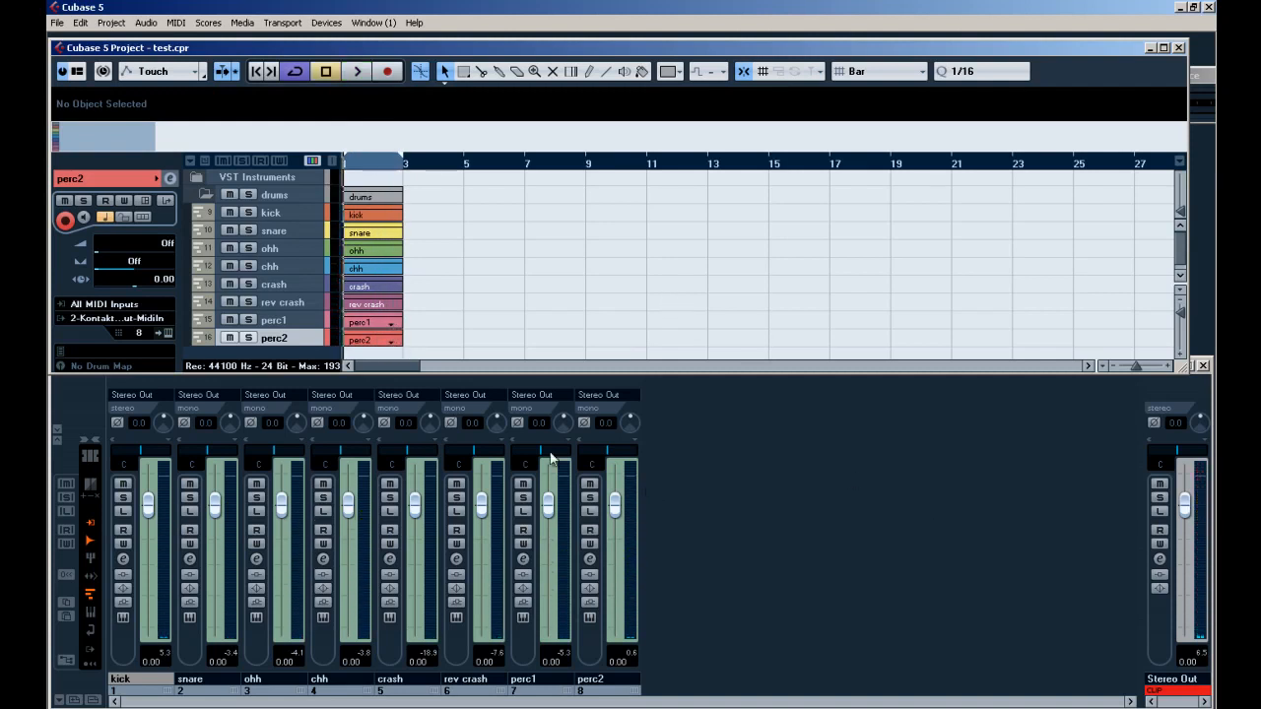
Extend the Mixer and pull the faders of every drum channel except kick fully down to silence.
{"action": "left_click", "coordinate": [56, 436]}
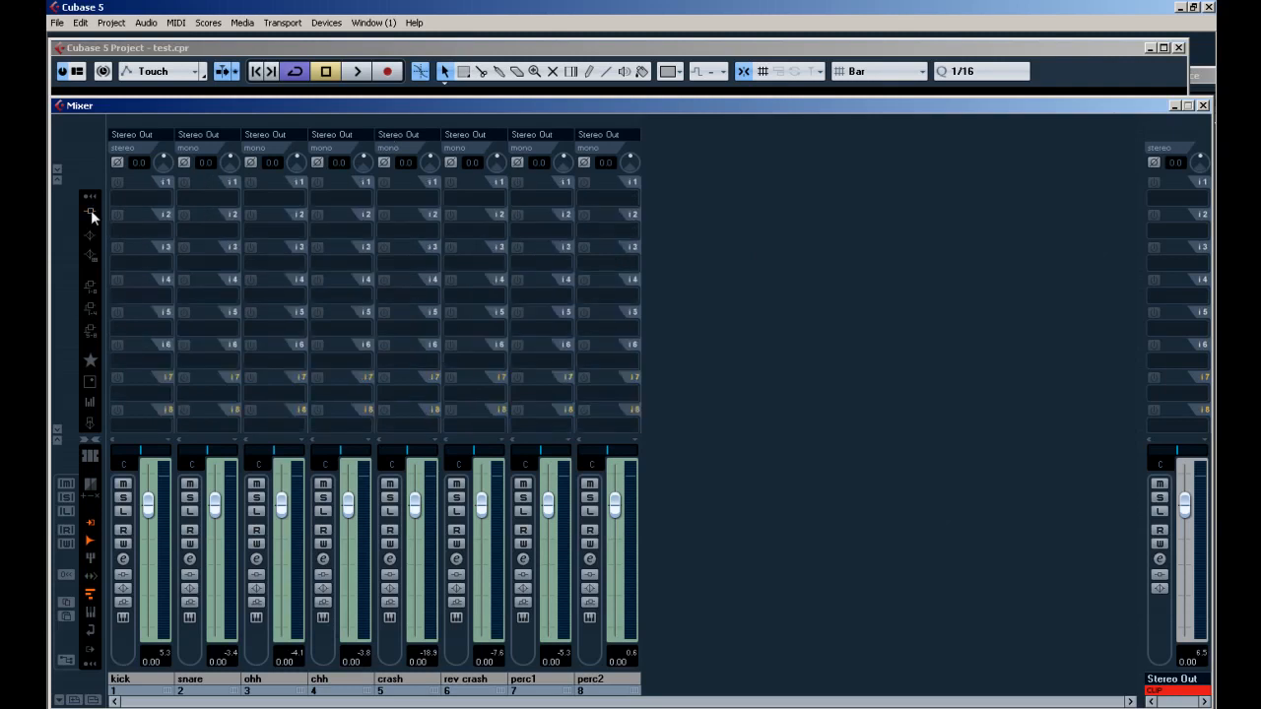
{"action": "left_click_drag", "start_coordinate": [217, 506], "coordinate": [215, 679]}
{"action": "left_click_drag", "start_coordinate": [282, 505], "coordinate": [278, 705]}
{"action": "left_click_drag", "start_coordinate": [355, 499], "coordinate": [352, 650]}
{"action": "left_click_drag", "start_coordinate": [419, 508], "coordinate": [415, 650]}
{"action": "left_click_drag", "start_coordinate": [484, 506], "coordinate": [500, 704]}
{"action": "left_click_drag", "start_coordinate": [552, 504], "coordinate": [548, 650]}
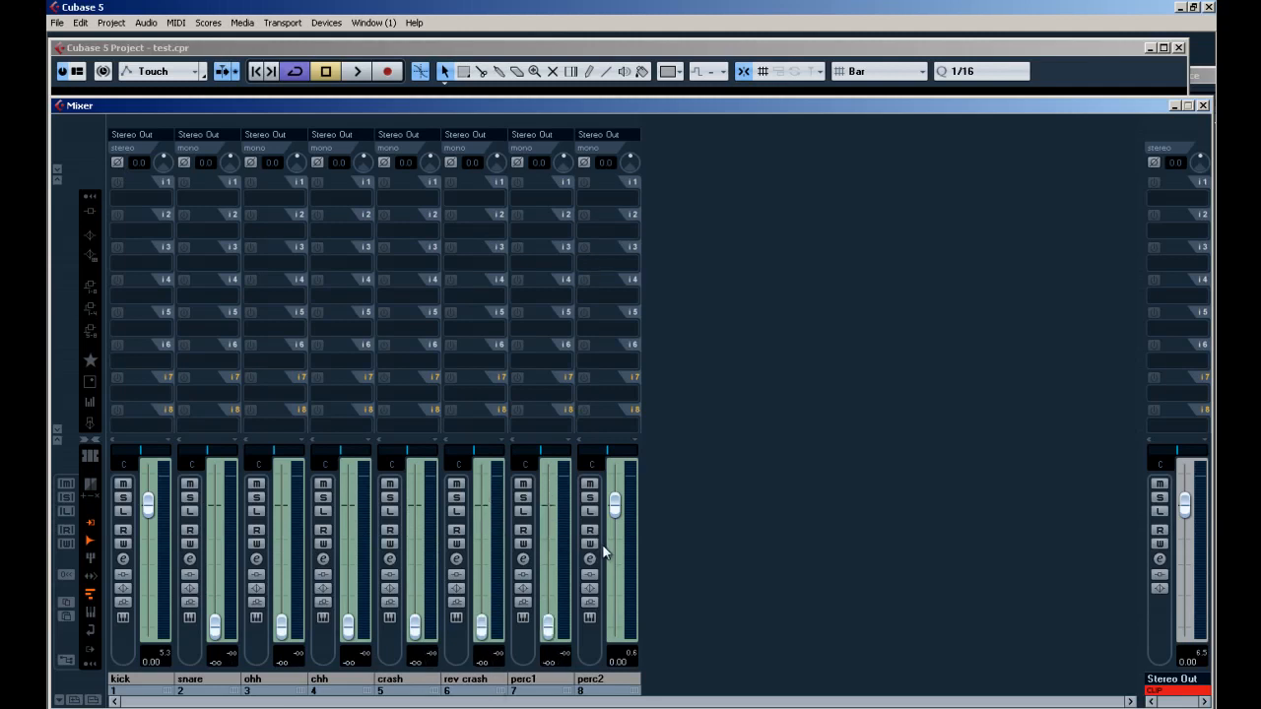
{"action": "left_click_drag", "start_coordinate": [614, 504], "coordinate": [603, 687]}
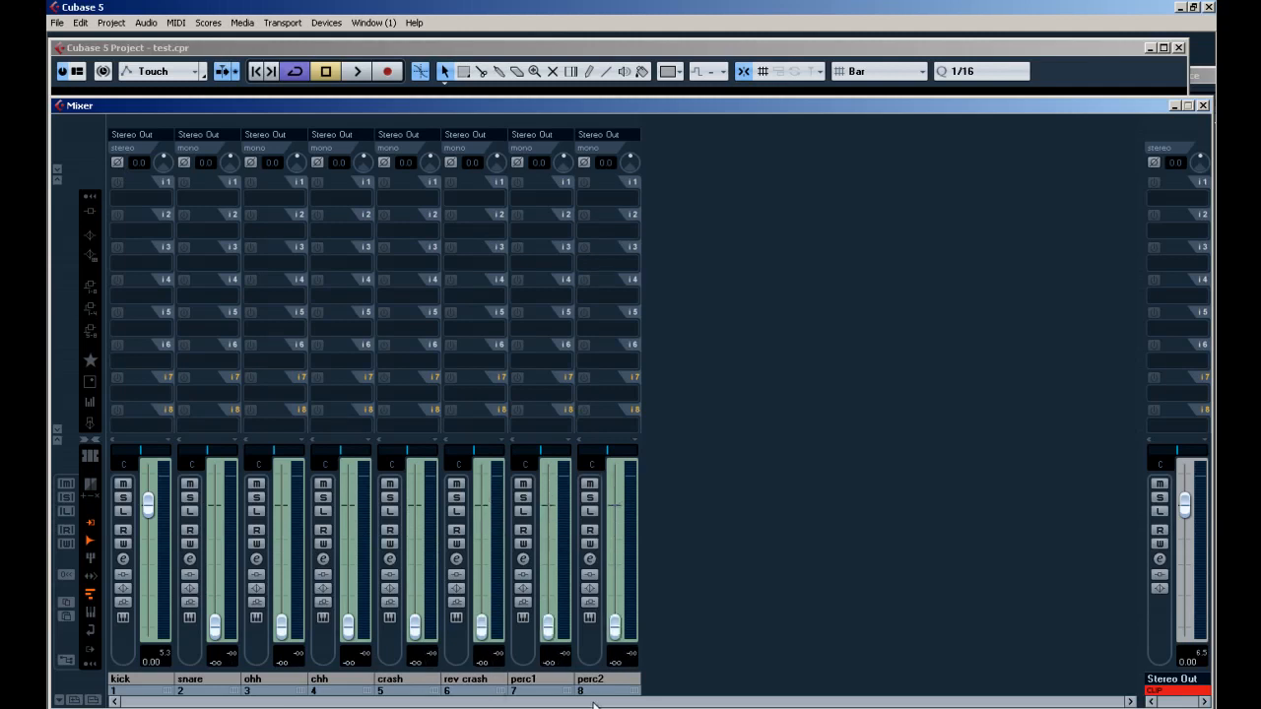
During playback, set the channel levels to -2.85 for snare, -12.79 for ohh, -8.40 for chh and -4.99 for crash.
{"action": "key", "text": "space"}
{"action": "left_click_drag", "start_coordinate": [215, 627], "coordinate": [215, 525]}
{"action": "left_click_drag", "start_coordinate": [282, 626], "coordinate": [288, 573]}
{"action": "left_click_drag", "start_coordinate": [348, 627], "coordinate": [347, 555]}
{"action": "left_click_drag", "start_coordinate": [415, 631], "coordinate": [417, 541]}
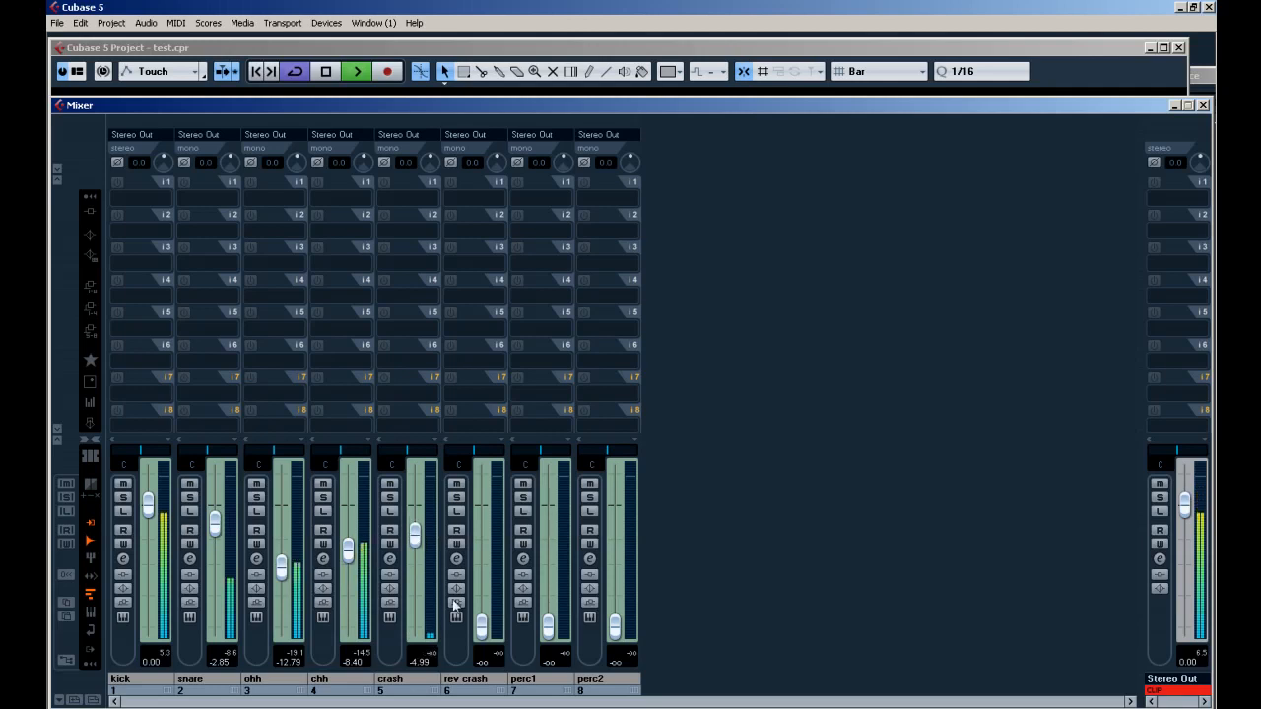
Raise the rev crash level to -10.56 and bring up the perc1 and perc2 faders.
{"action": "left_click_drag", "start_coordinate": [481, 631], "coordinate": [483, 572]}
{"action": "left_click_drag", "start_coordinate": [548, 626], "coordinate": [548, 556]}
{"action": "left_click_drag", "start_coordinate": [615, 626], "coordinate": [614, 572]}
Pan perc1 left at level -5.77 and perc2 right at -10.77, stop playback and collapse the Mixer.
{"action": "left_click_drag", "start_coordinate": [616, 450], "coordinate": [686, 463]}
{"action": "left_click_drag", "start_coordinate": [547, 453], "coordinate": [408, 460]}
{"action": "left_click_drag", "start_coordinate": [546, 555], "coordinate": [548, 538]}
{"action": "left_click_drag", "start_coordinate": [614, 570], "coordinate": [614, 558]}
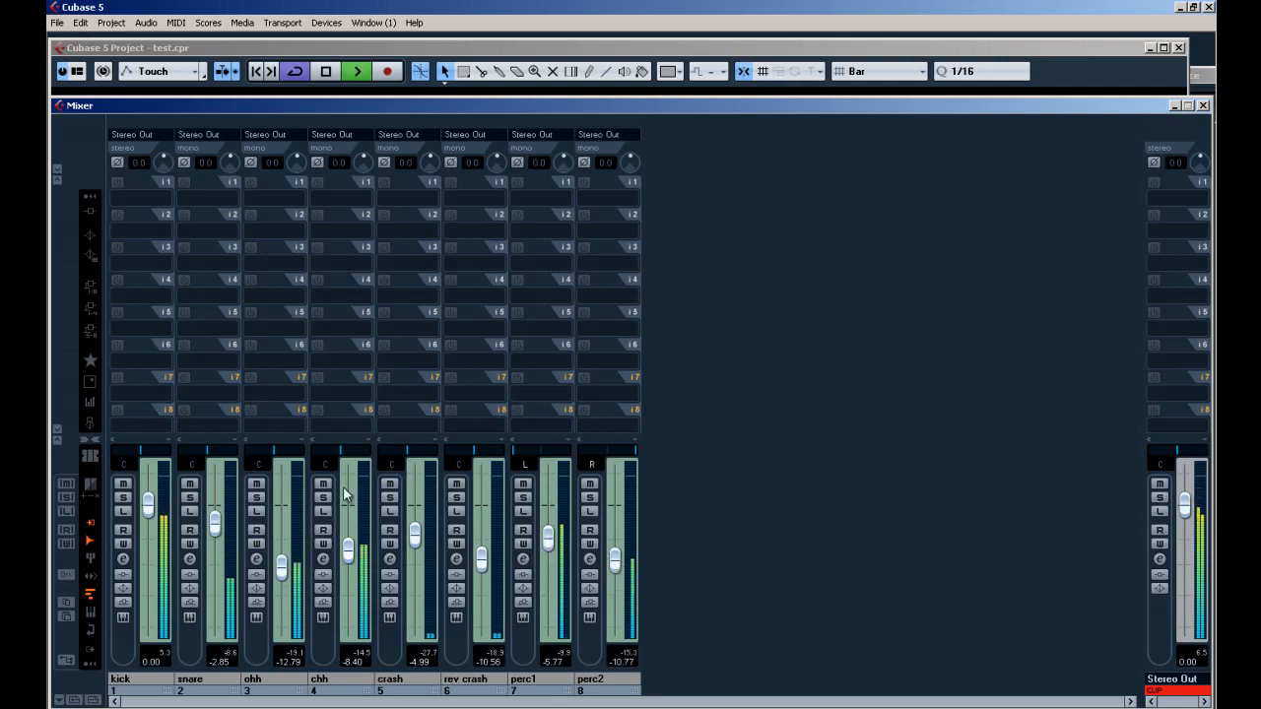
{"action": "key", "text": "space"}
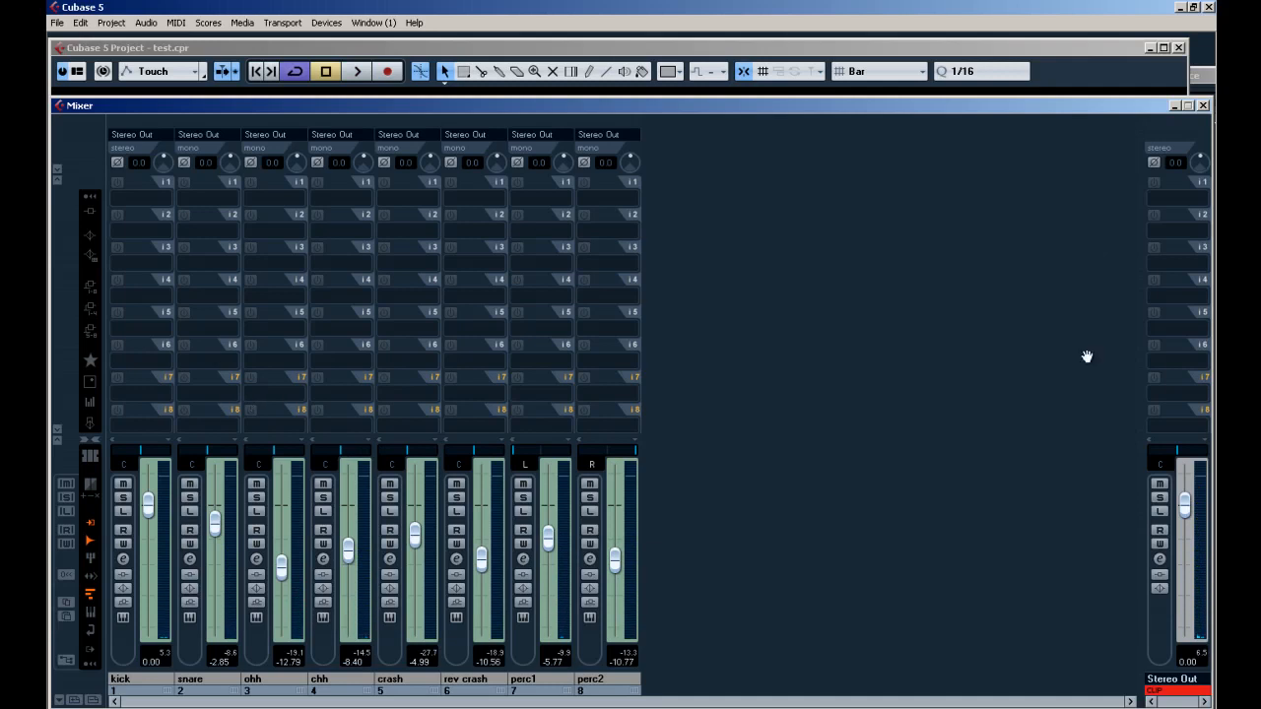
{"action": "left_click", "coordinate": [56, 432]}
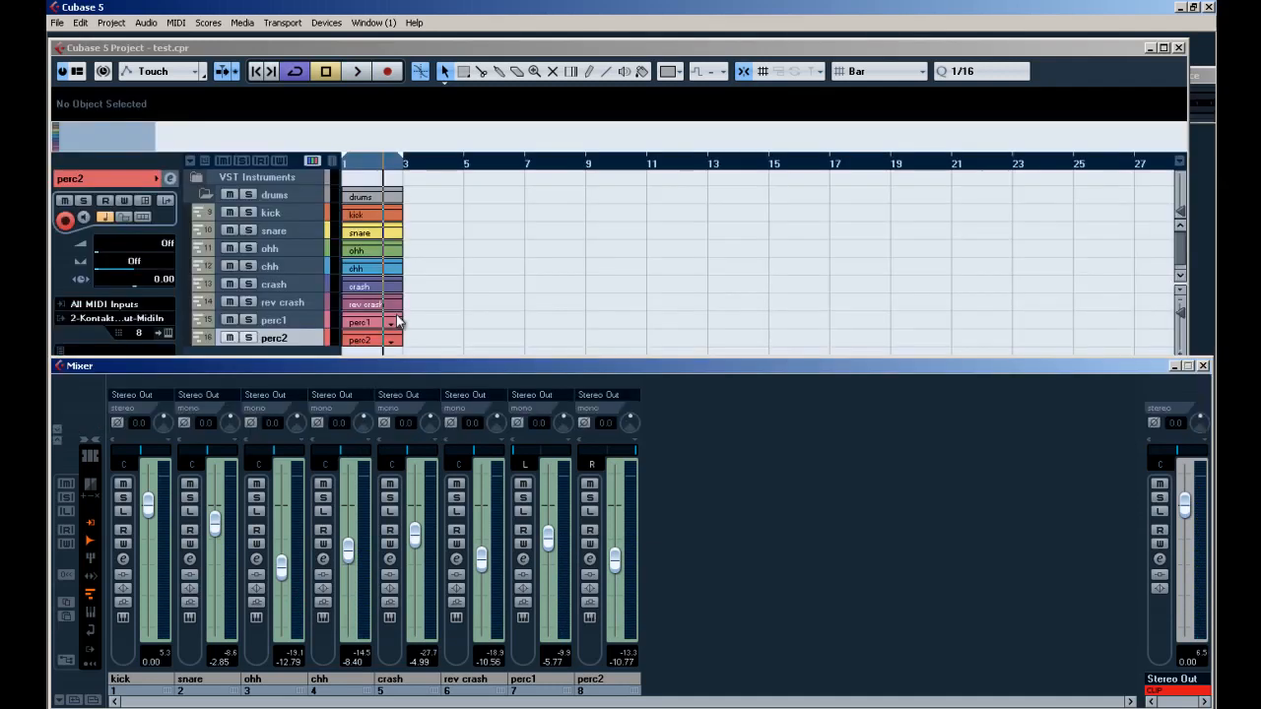
Open Kontakt, return from perc 2 to the instrument rack and show the Kick instrument's Mapping Editor.
{"action": "left_click", "coordinate": [168, 333]}
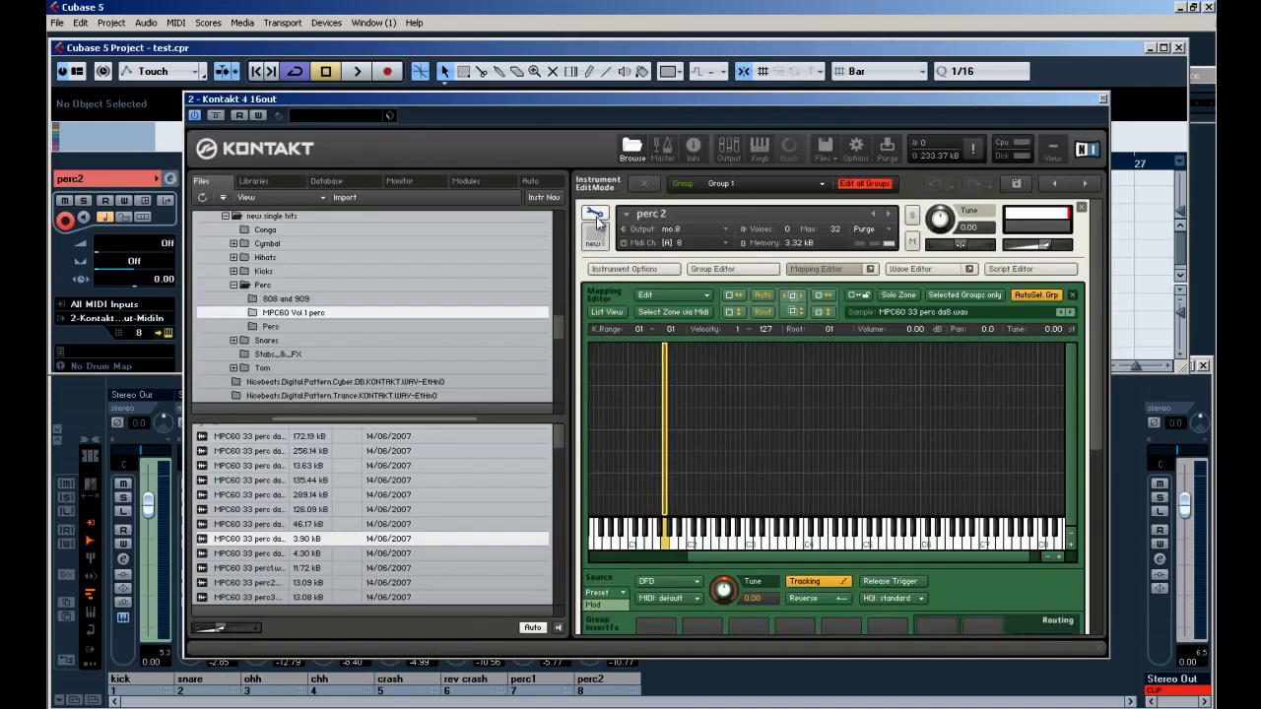
{"action": "left_click", "coordinate": [596, 220]}
{"action": "scroll", "coordinate": [826, 338], "scroll_direction": "up", "scroll_amount": 2}
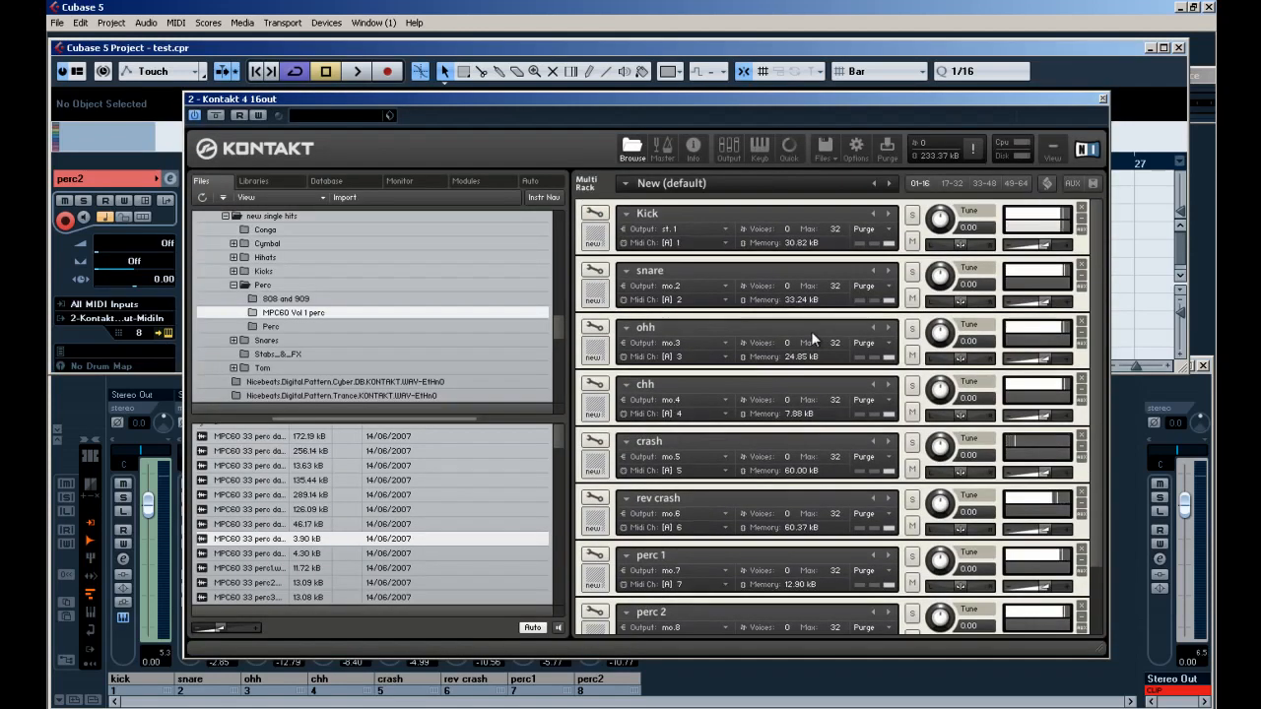
{"action": "left_click", "coordinate": [595, 214]}
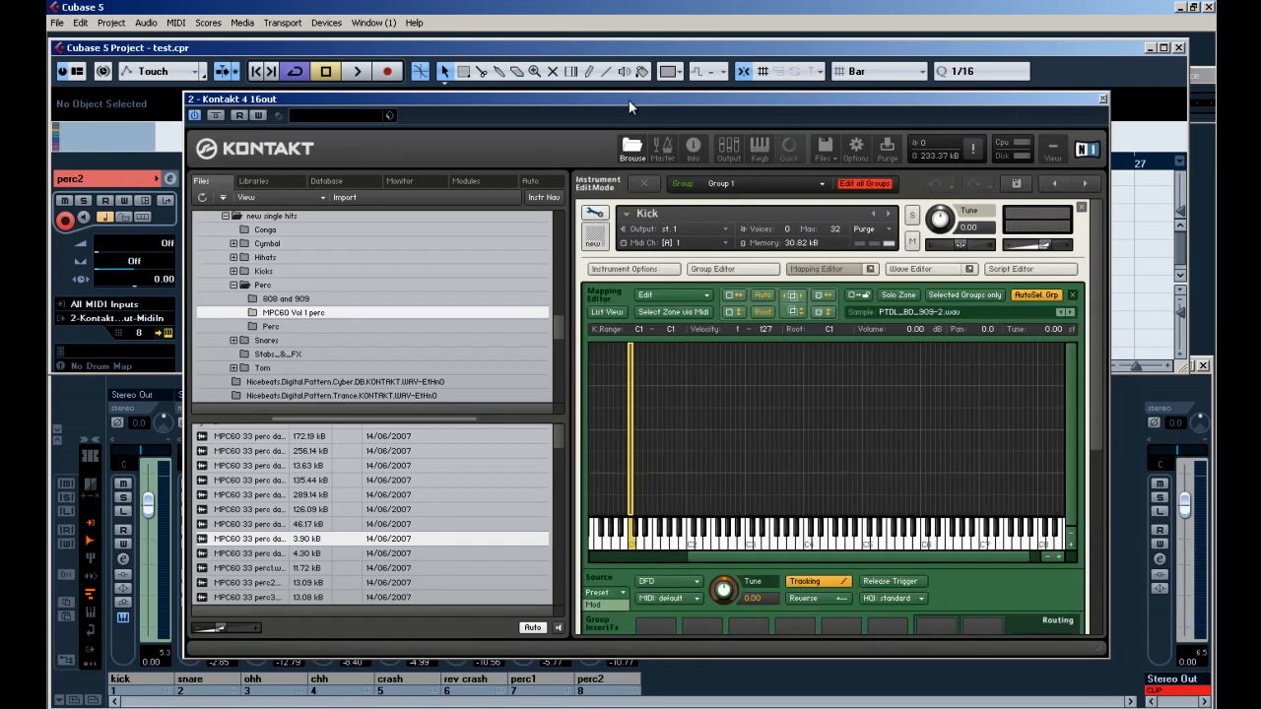
{"action": "left_click_drag", "start_coordinate": [626, 99], "coordinate": [614, 259]}
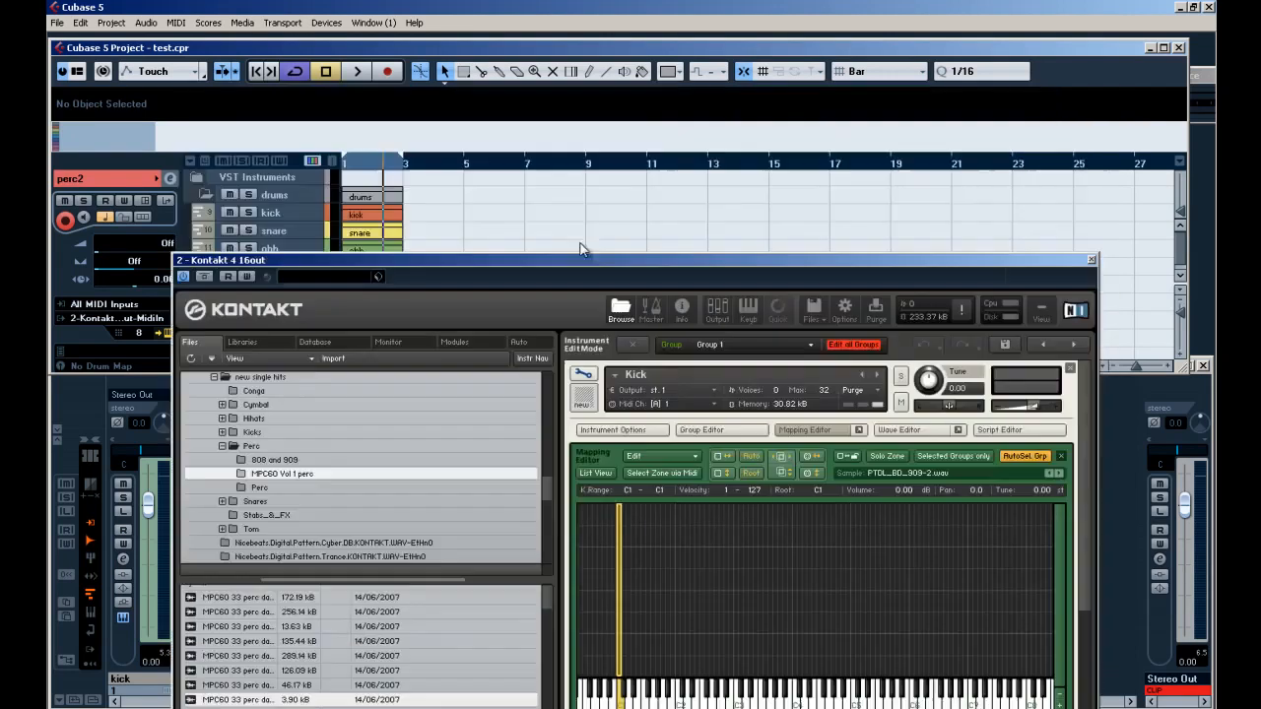
Solo the kick track and start playback with the Kick instrument's mapping in view.
{"action": "left_click", "coordinate": [251, 213]}
{"action": "key", "text": "space"}
{"action": "left_click_drag", "start_coordinate": [563, 257], "coordinate": [555, 112]}
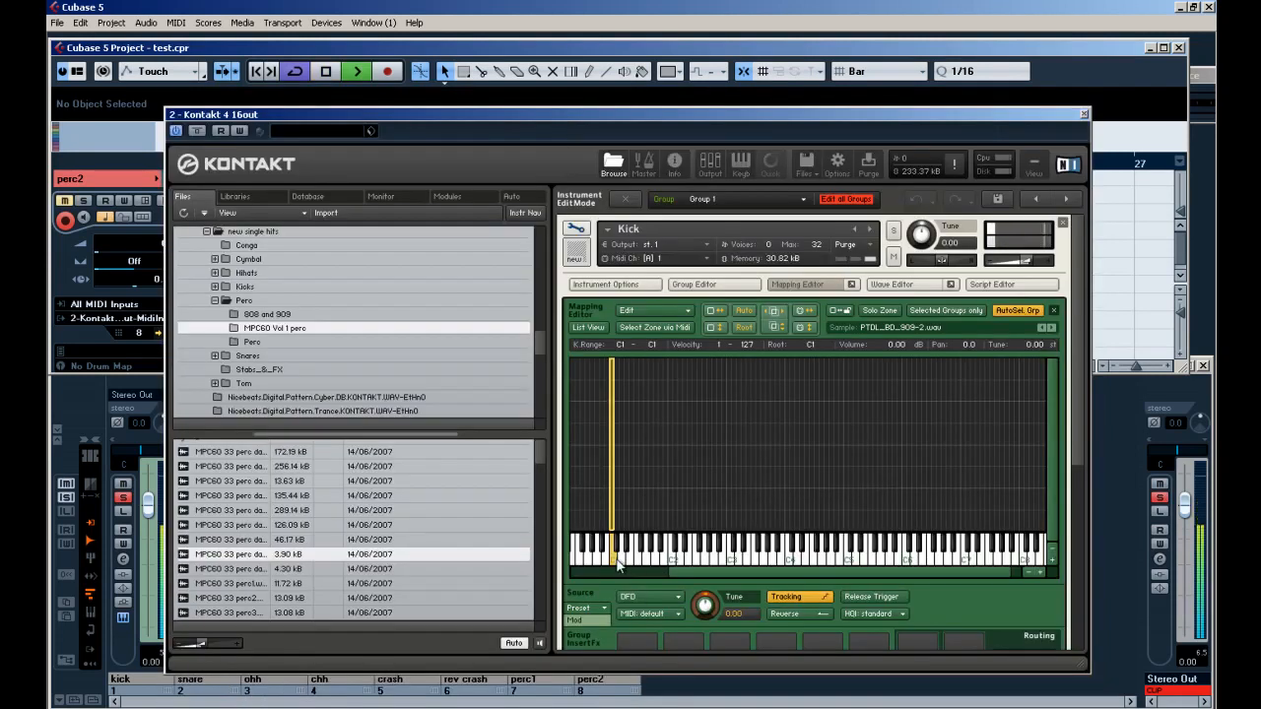
Try shifting the kick sample's zone and root key up to E1 and back to C1 while it plays.
{"action": "mouse_move", "coordinate": [614, 560]}
{"action": "left_mouse_down"}
{"action": "mouse_move", "coordinate": [677, 562]}
{"action": "mouse_move", "coordinate": [599, 564]}
{"action": "mouse_move", "coordinate": [613, 561]}
{"action": "left_mouse_up"}
{"action": "left_click_drag", "start_coordinate": [713, 576], "coordinate": [611, 581]}
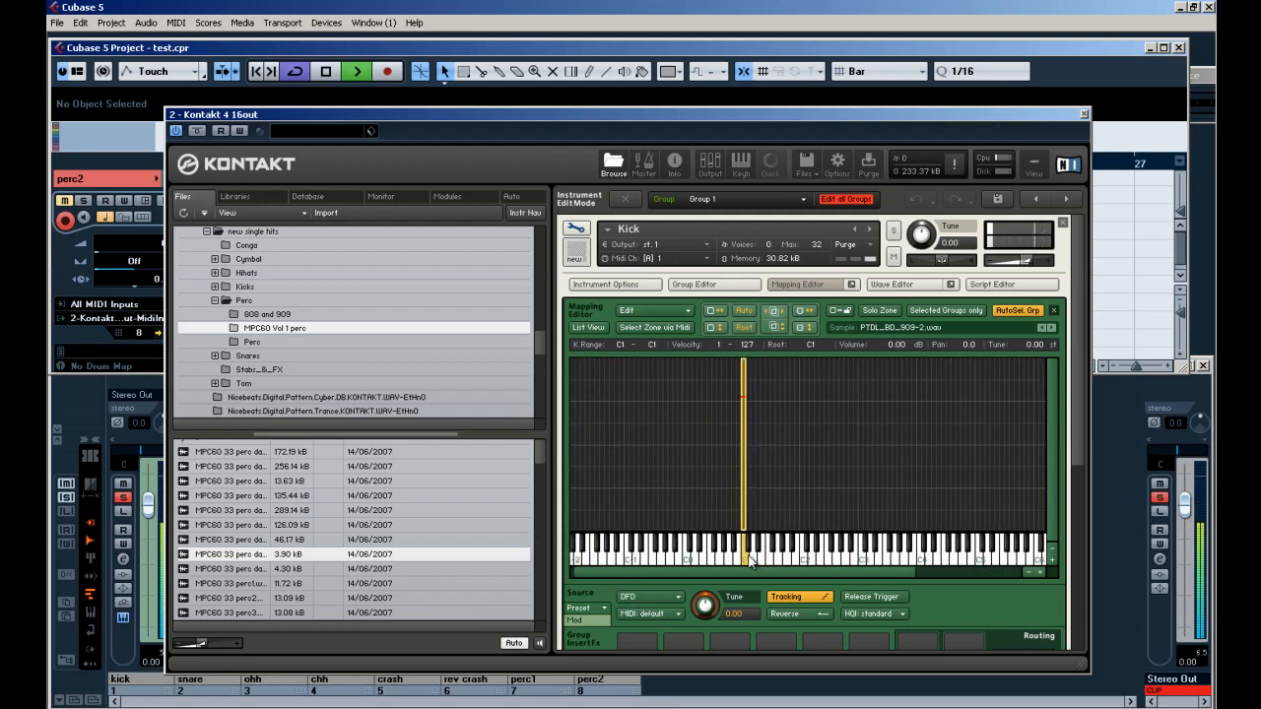
{"action": "left_click_drag", "start_coordinate": [743, 523], "coordinate": [761, 516]}
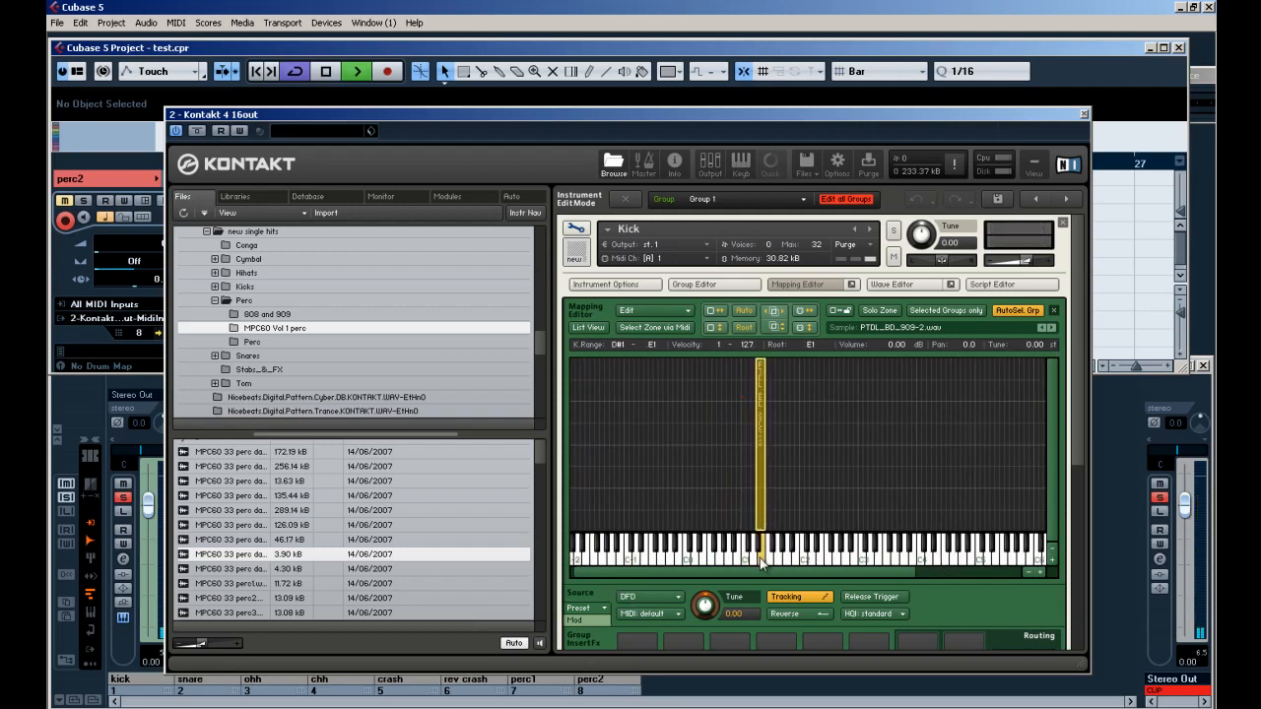
{"action": "left_click_drag", "start_coordinate": [762, 567], "coordinate": [746, 566]}
{"action": "left_click_drag", "start_coordinate": [761, 438], "coordinate": [742, 442]}
{"action": "left_click_drag", "start_coordinate": [732, 557], "coordinate": [746, 562]}
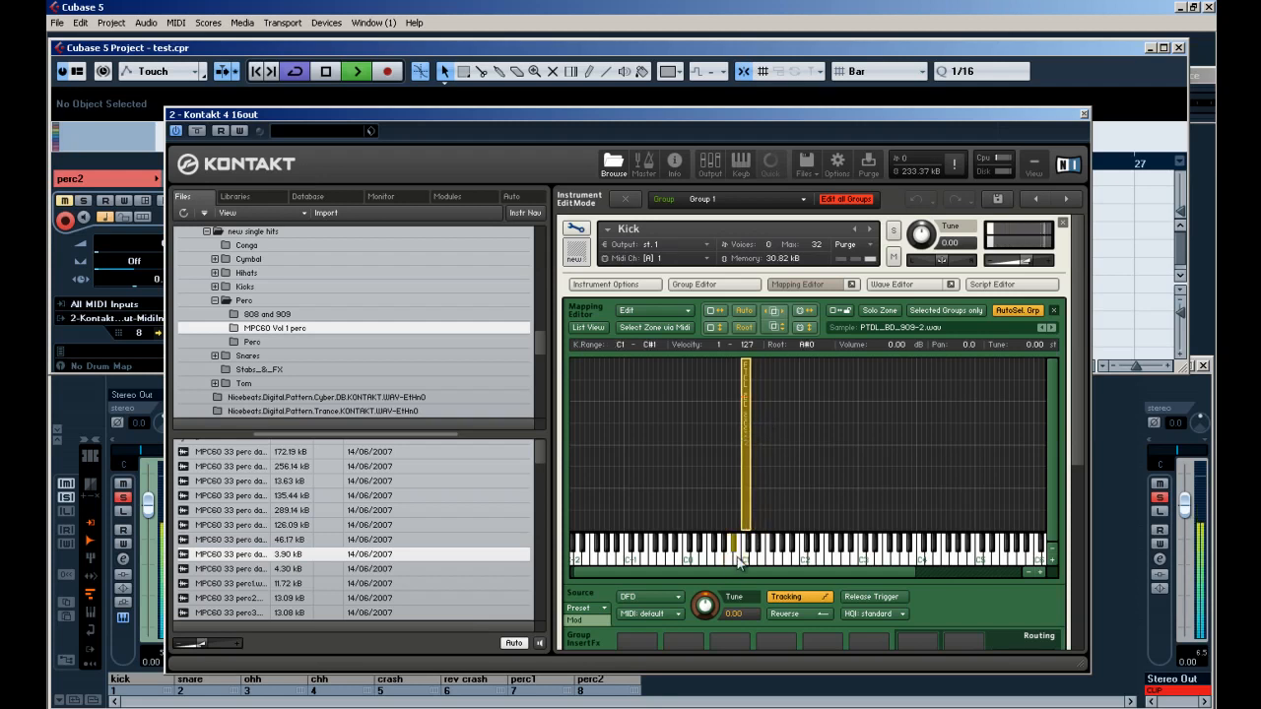
Try widening the kick sample's zone to D#0–A#1, audition it, narrow it back to C1 and stop playback.
{"action": "left_click_drag", "start_coordinate": [750, 473], "coordinate": [693, 495]}
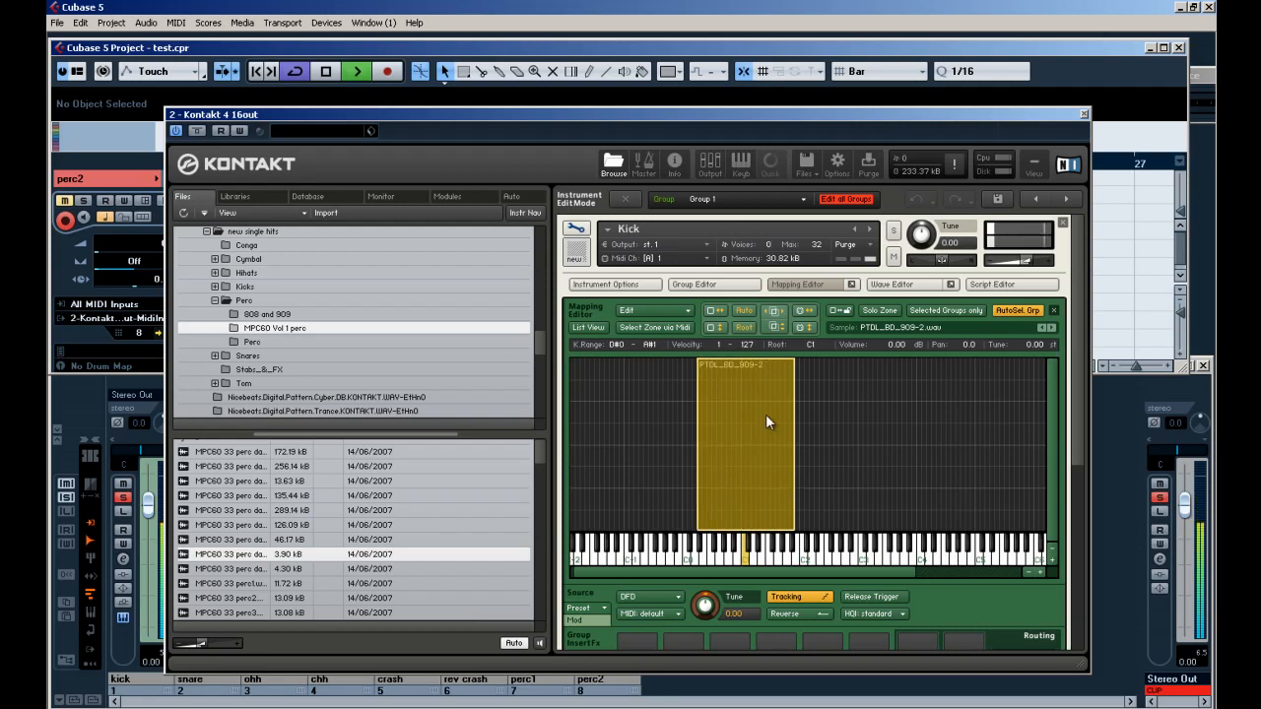
{"action": "left_click", "coordinate": [768, 555]}
{"action": "left_click_drag", "start_coordinate": [697, 501], "coordinate": [746, 507]}
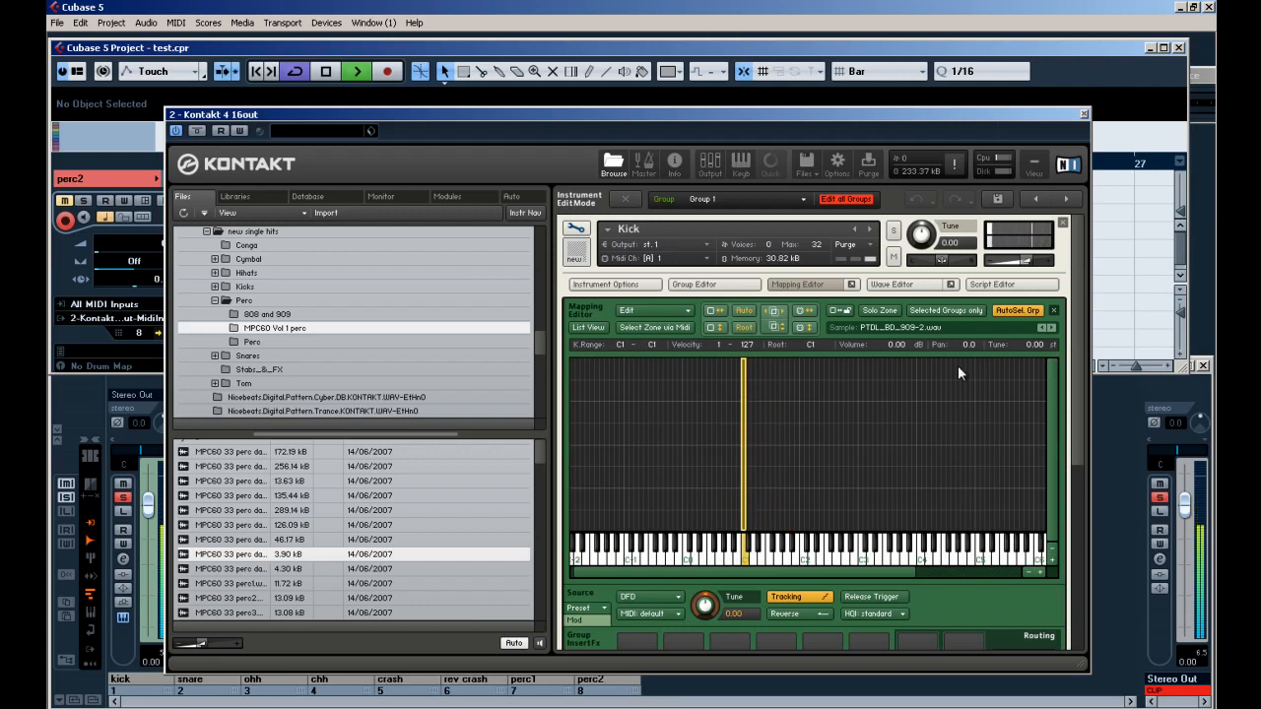
{"action": "key", "text": "space"}
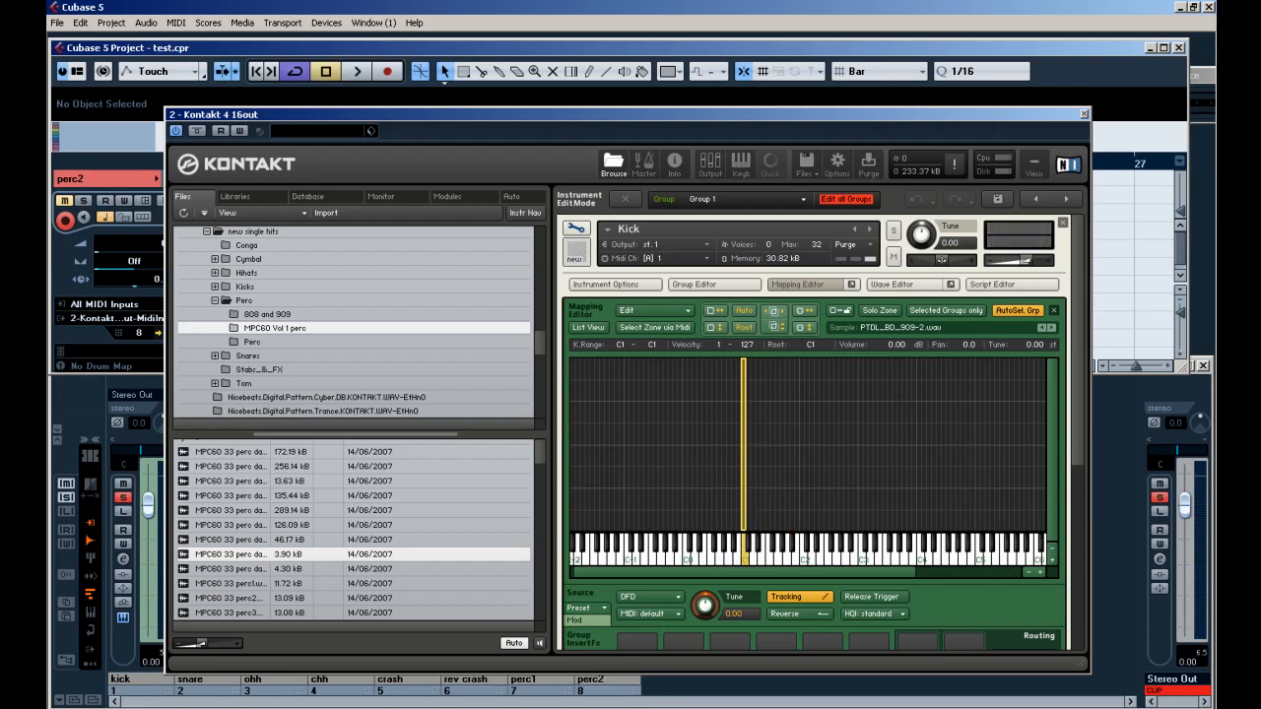
Leave the Kick instrument's edit mode, close Kontakt and unsolo the kick track.
{"action": "left_click", "coordinate": [580, 232]}
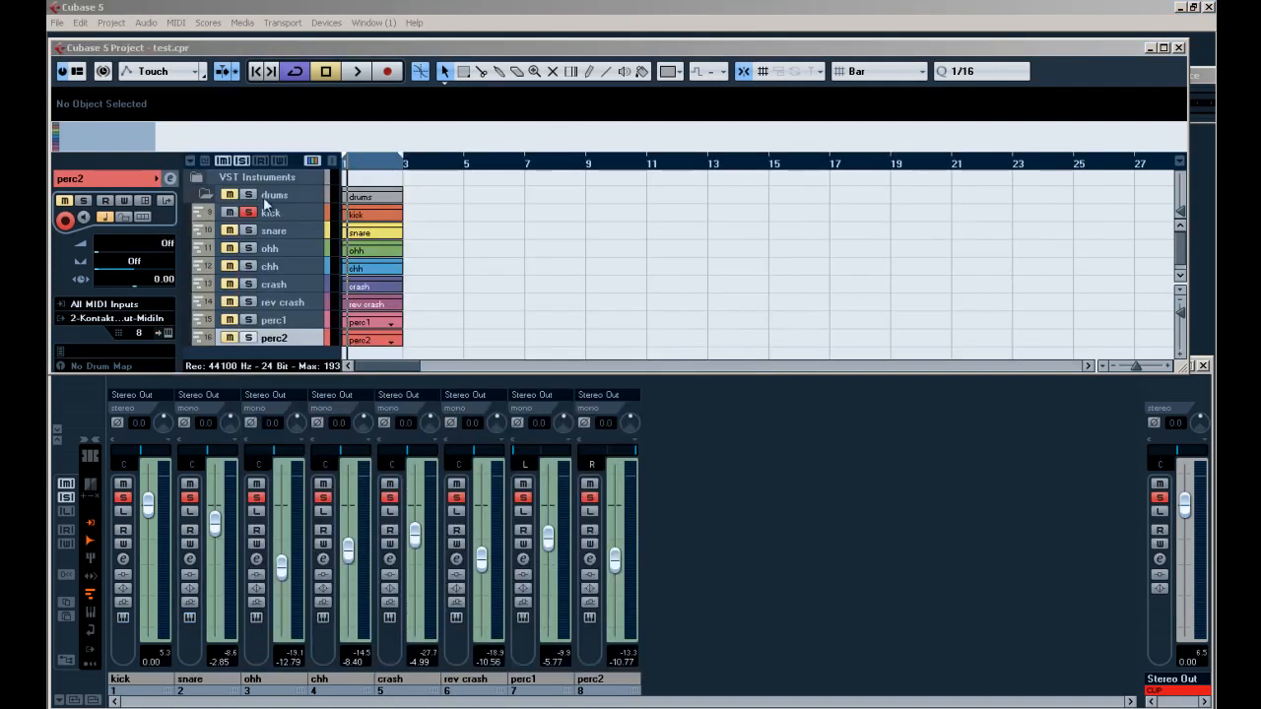
{"action": "left_click", "coordinate": [249, 212]}
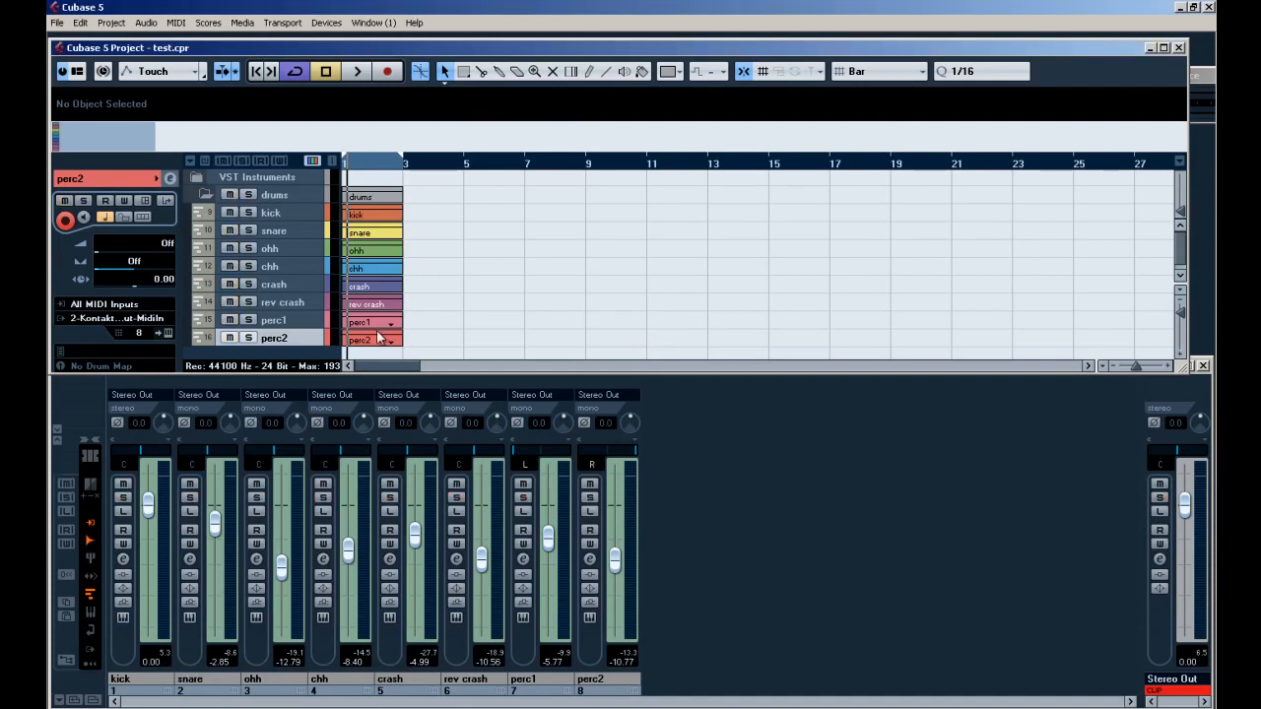
Undo the distribution of the drum parts across the tracks, back to the stacked perc2 part on the kick track.
{"action": "left_click", "coordinate": [349, 214]}
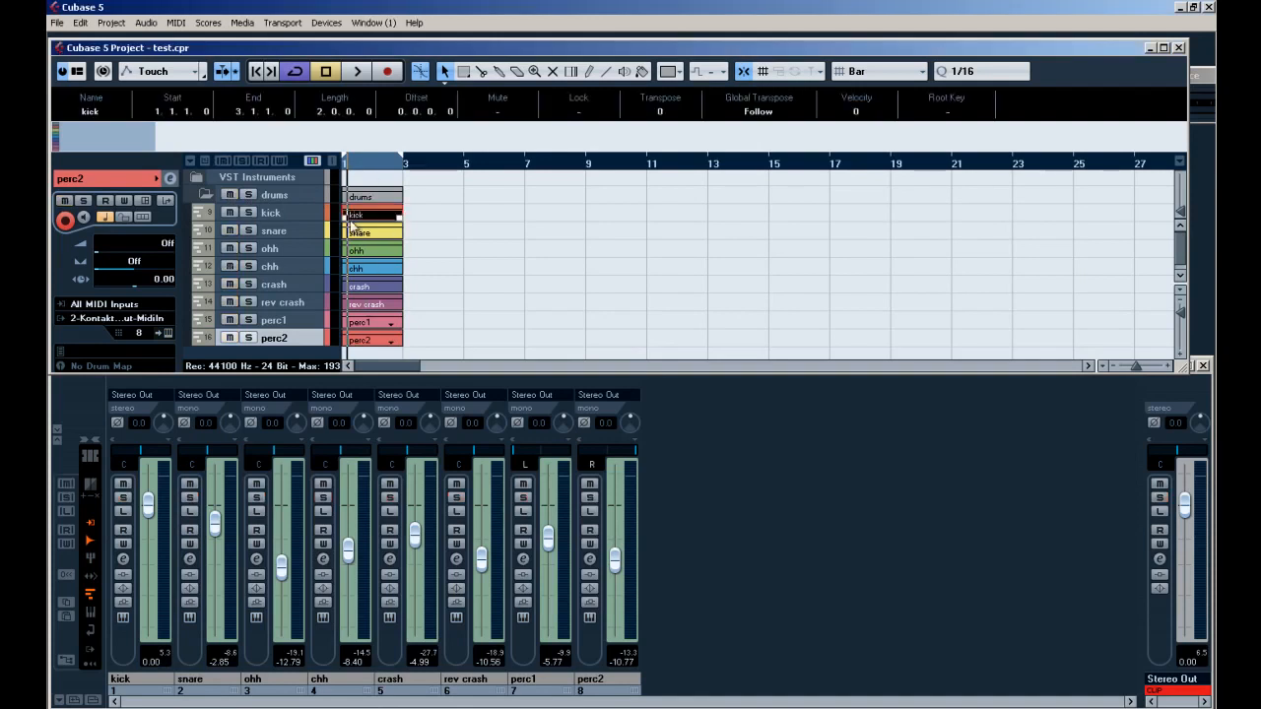
{"action": "left_click", "coordinate": [294, 211]}
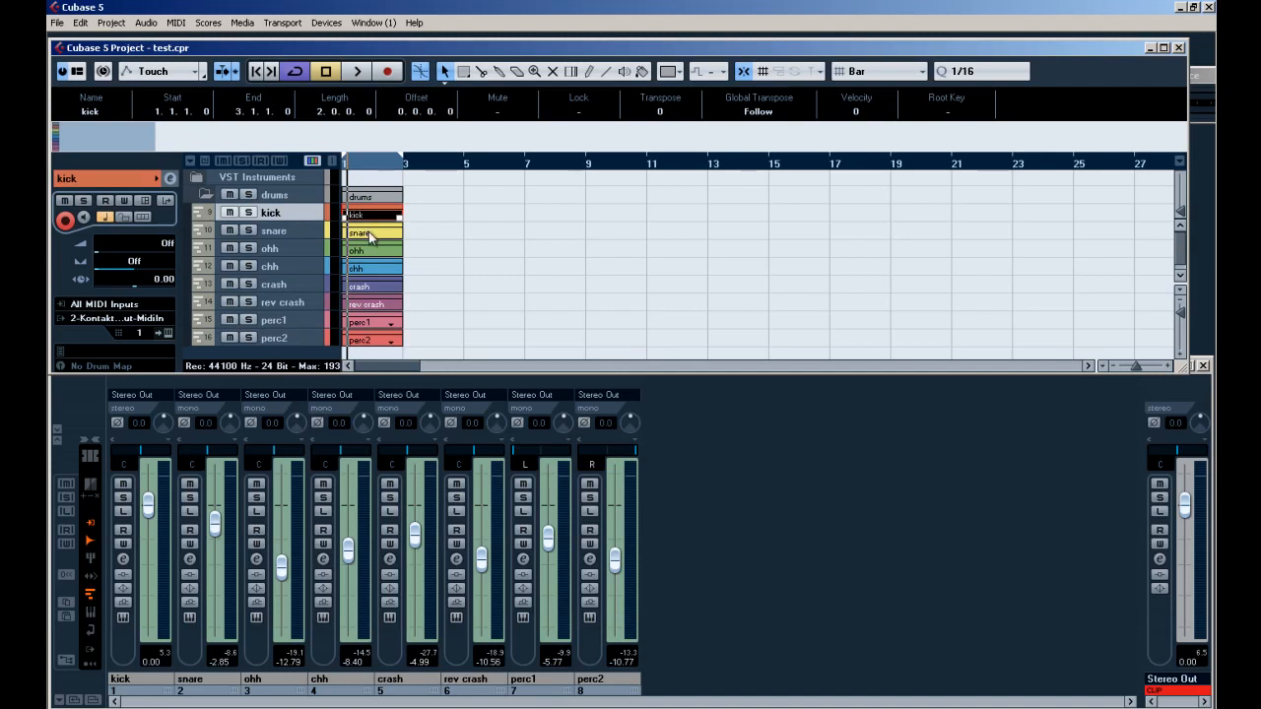
{"action": "key", "text": "ctrl+z"}
{"action": "key", "text": "ctrl+z"}
{"action": "key", "text": "ctrl+z"}
{"action": "key", "text": "ctrl+z"}
{"action": "key", "text": "ctrl+z"}
{"action": "key", "text": "ctrl+z"}
{"action": "key", "text": "ctrl+z"}
{"action": "left_click", "coordinate": [411, 264]}
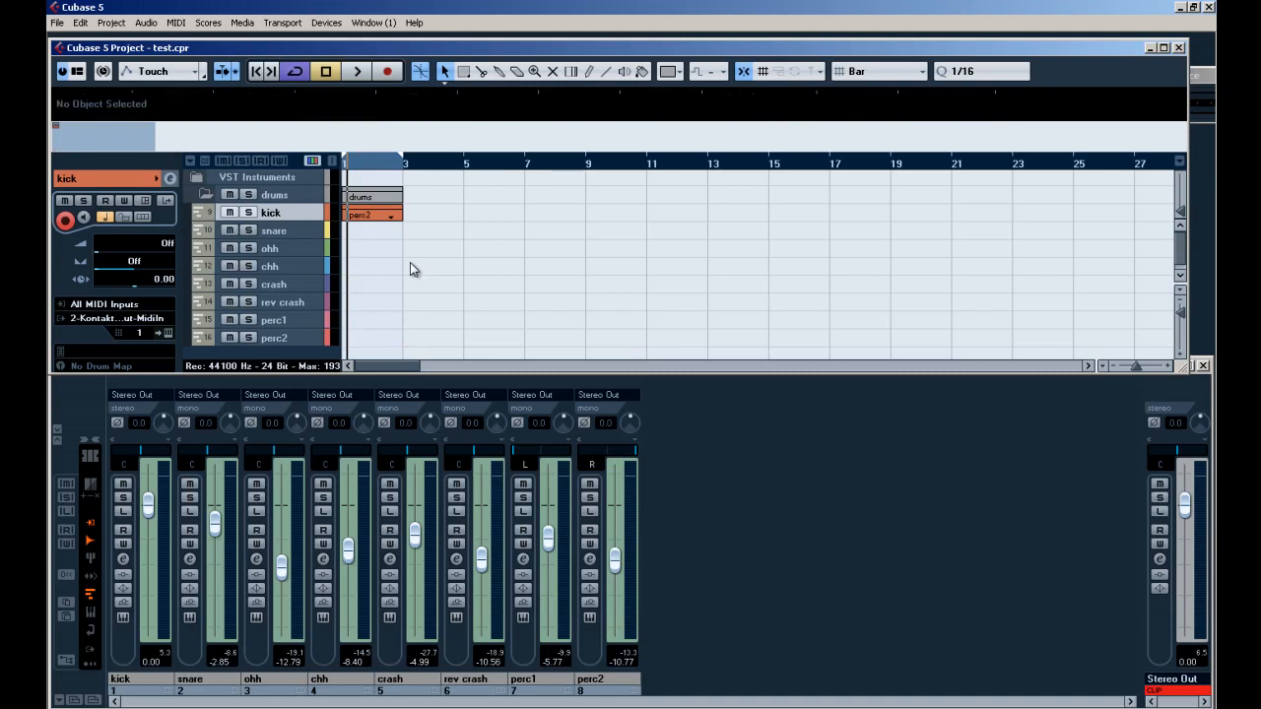
Examine the notes of the kick track's topmost perc2 part in the Key Editor and close it.
{"action": "double_click", "coordinate": [373, 215]}
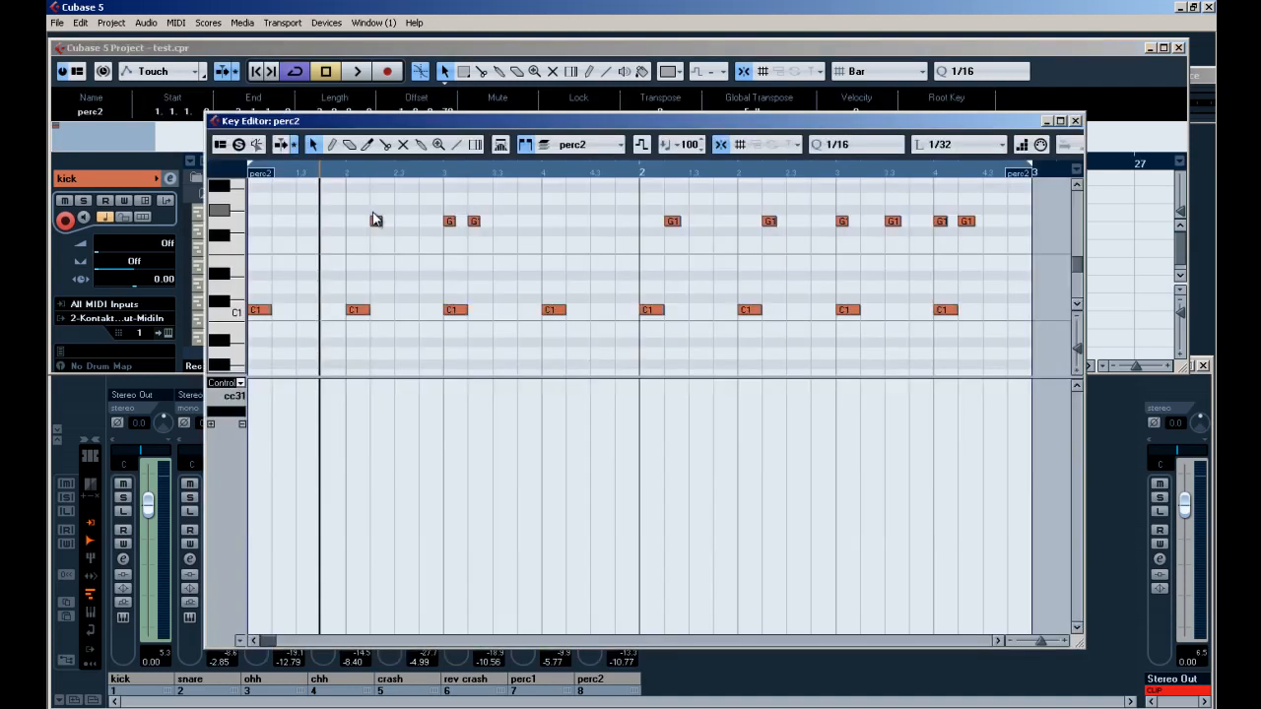
{"action": "scroll", "coordinate": [476, 286], "scroll_direction": "up", "scroll_amount": 4}
{"action": "scroll", "coordinate": [483, 288], "scroll_direction": "down", "scroll_amount": 6}
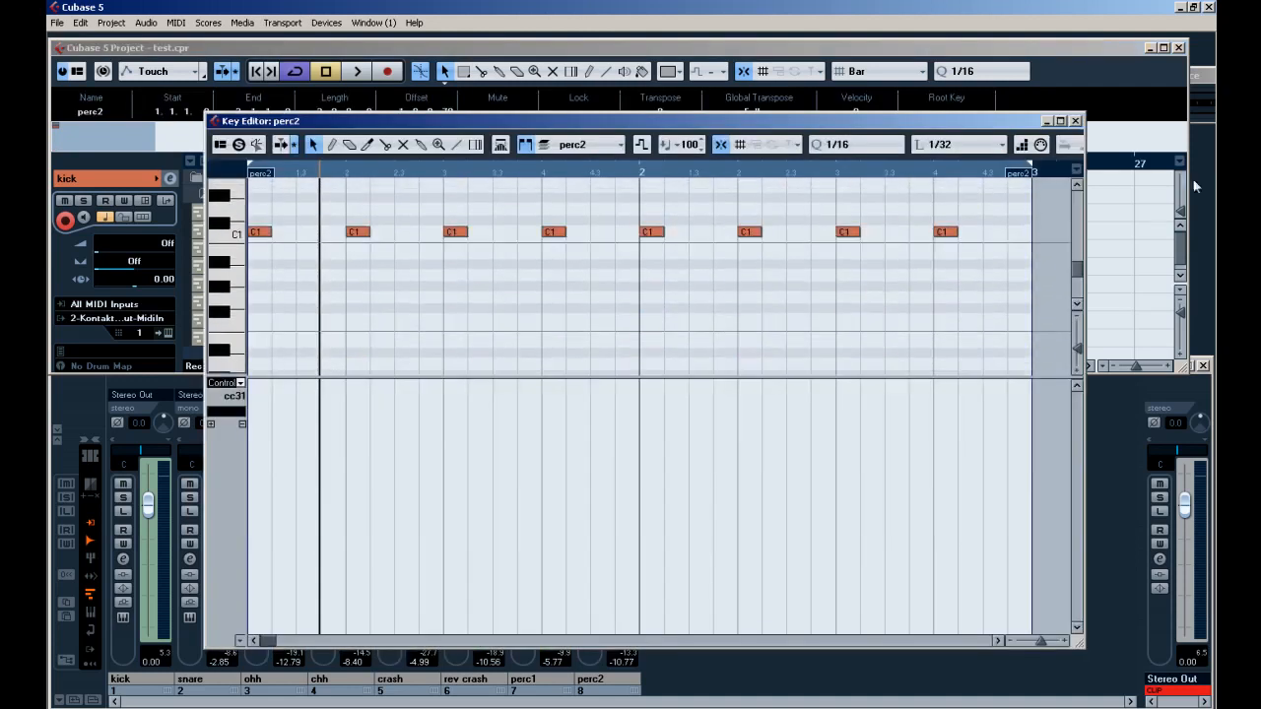
{"action": "left_click", "coordinate": [1075, 122]}
Glue the stacked parts on the kick track into one part and return to the selection tool.
{"action": "right_click", "coordinate": [391, 273]}
{"action": "left_click", "coordinate": [451, 271]}
{"action": "left_click", "coordinate": [374, 221]}
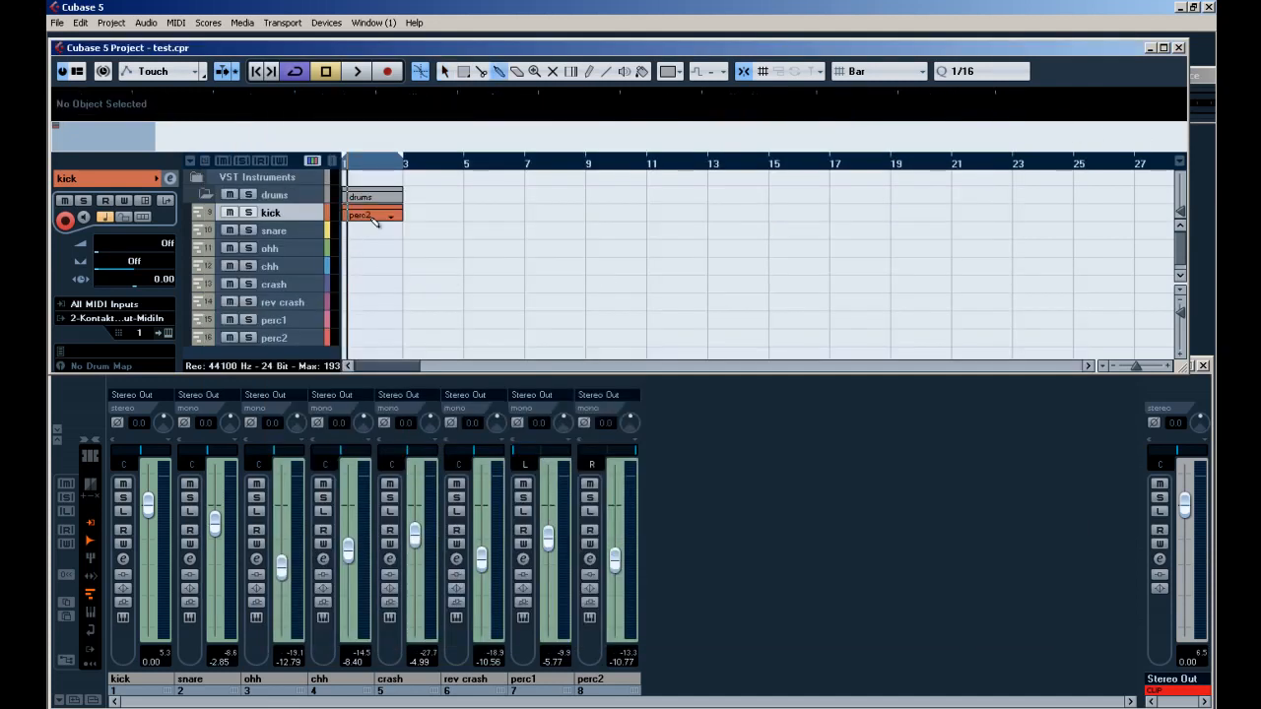
{"action": "key", "text": "1"}
Open the glued perc2 part in the Key Editor, enlarge the note display, start playback and close the editor.
{"action": "double_click", "coordinate": [377, 217]}
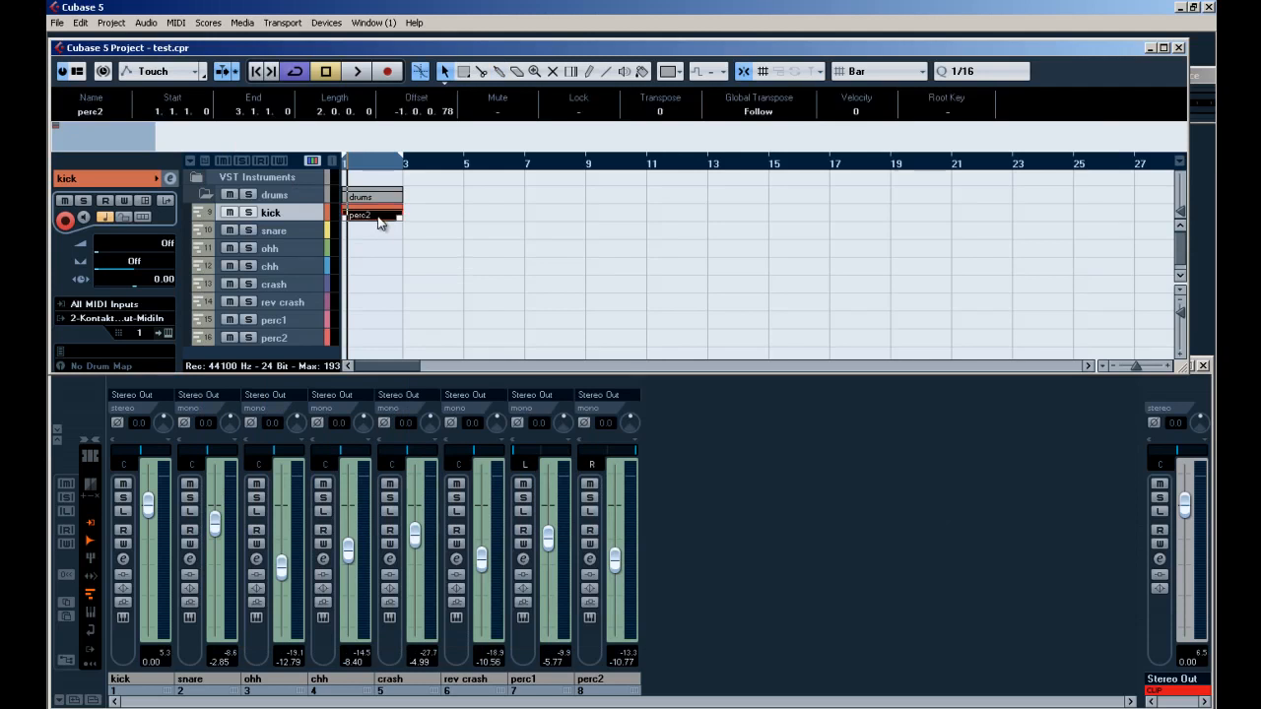
{"action": "left_click_drag", "start_coordinate": [1000, 379], "coordinate": [1000, 496]}
{"action": "scroll", "coordinate": [1077, 361], "scroll_direction": "up", "scroll_amount": 2}
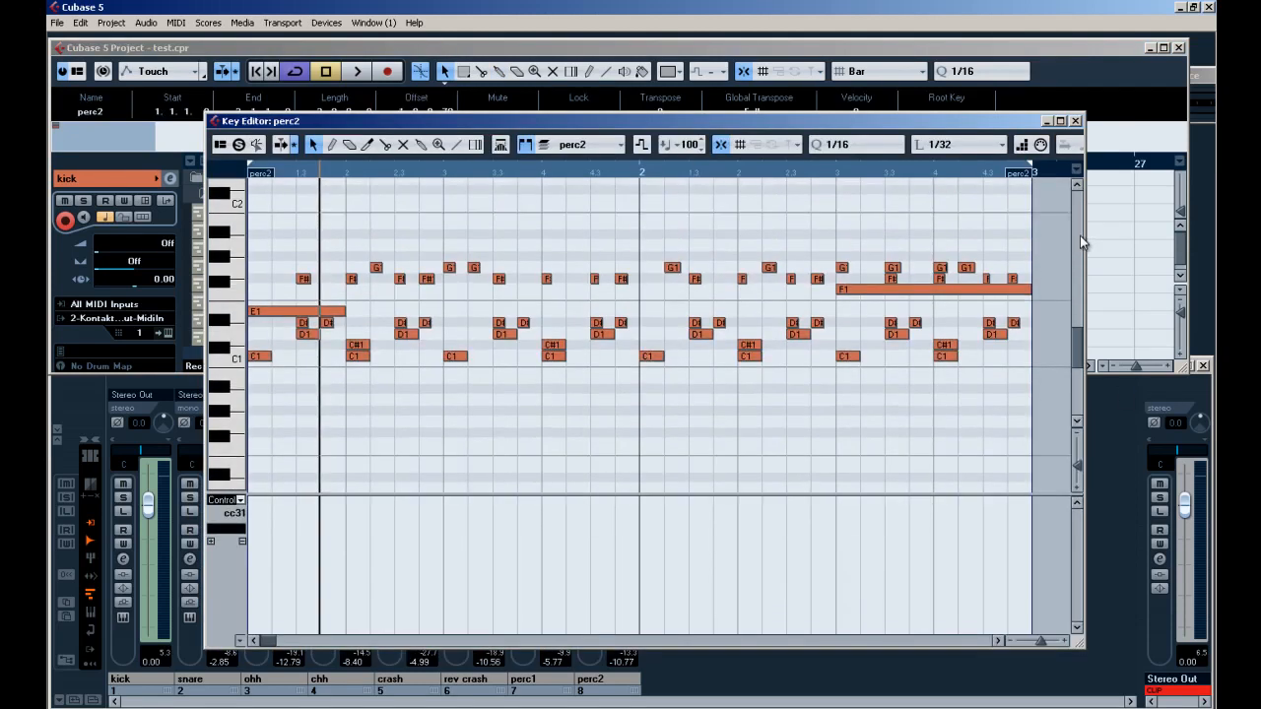
{"action": "key", "text": "space"}
{"action": "left_click", "coordinate": [1050, 123]}
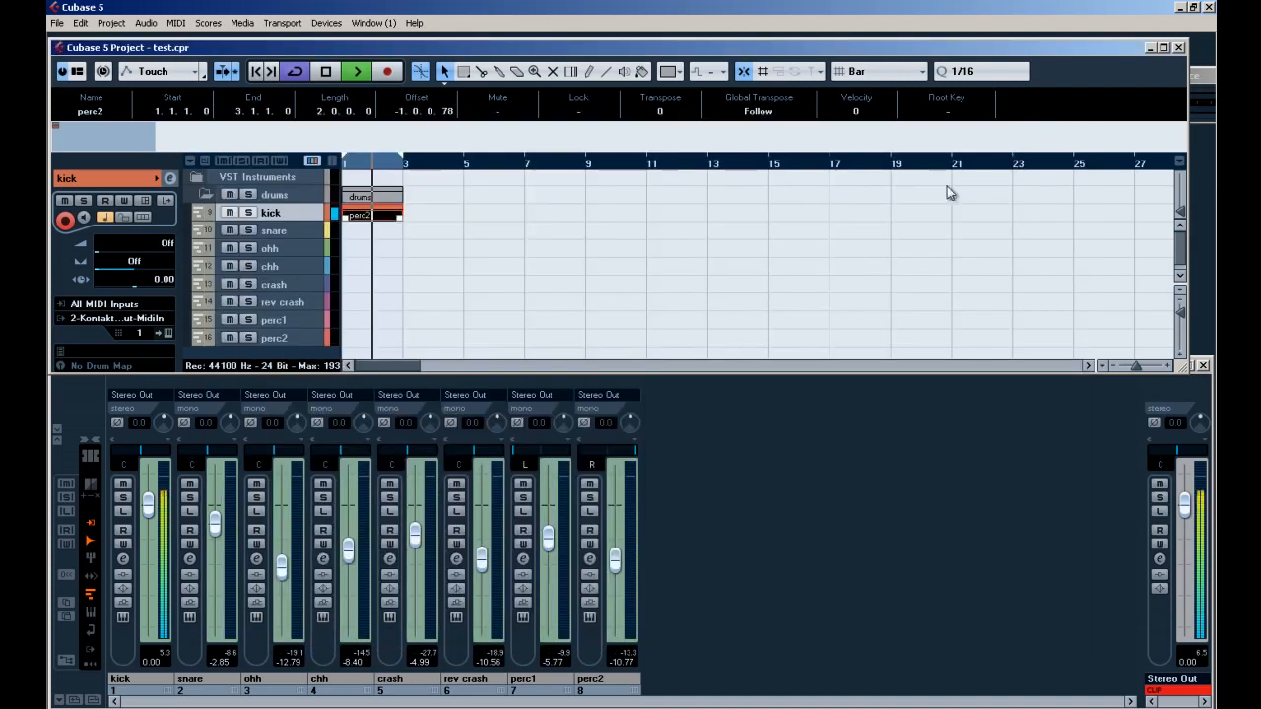
Show Kontakt's instrument rack, stop playback and move the Kontakt window clear of the track list.
{"action": "left_click", "coordinate": [169, 333]}
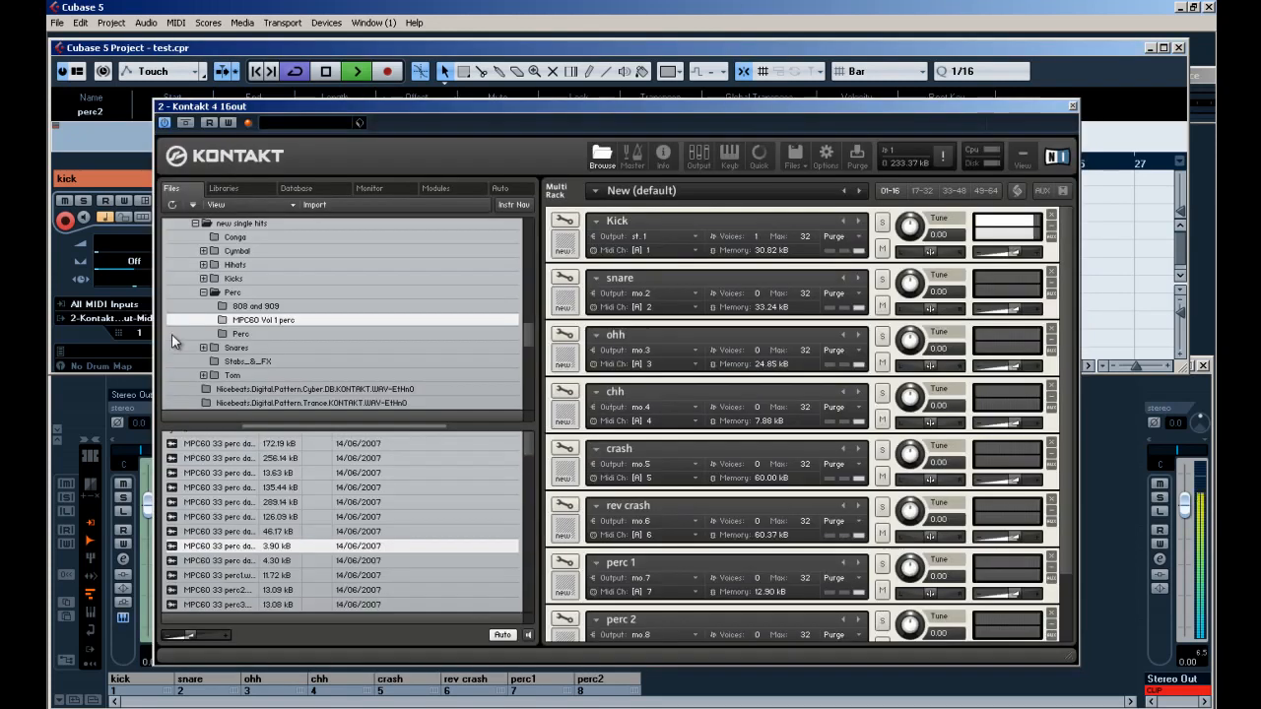
{"action": "key", "text": "space"}
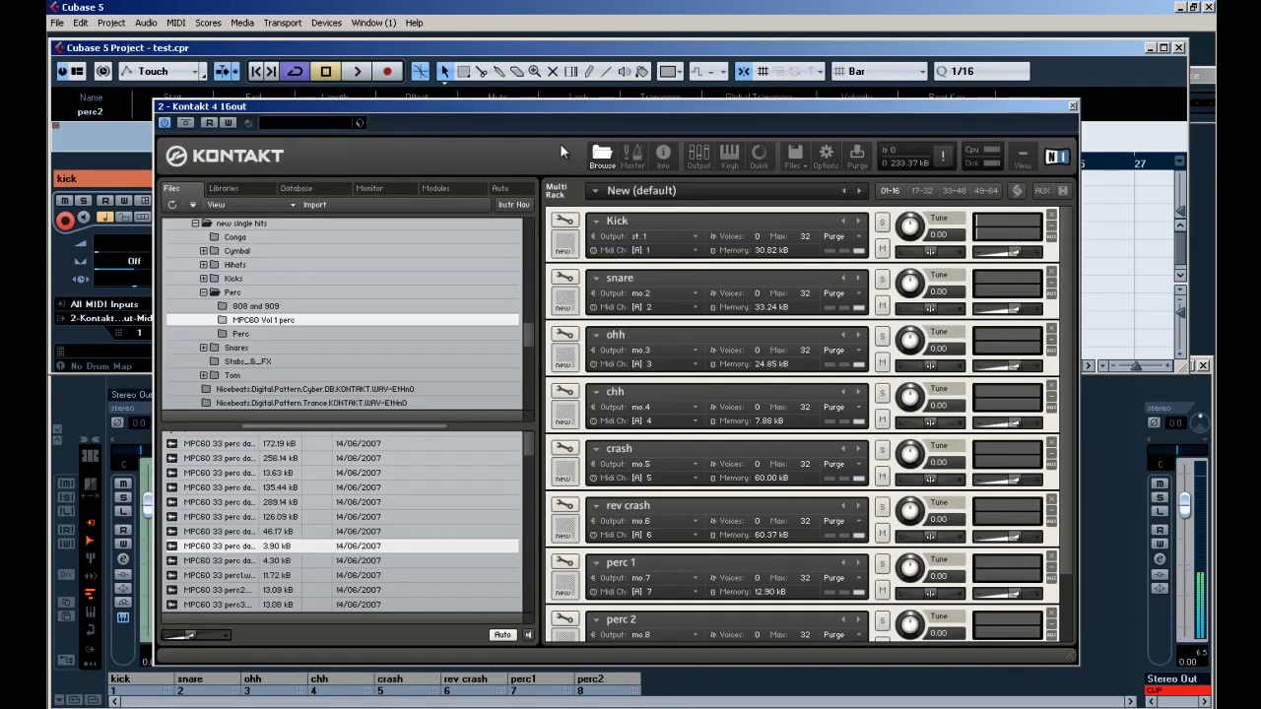
{"action": "left_click_drag", "start_coordinate": [549, 104], "coordinate": [812, 285]}
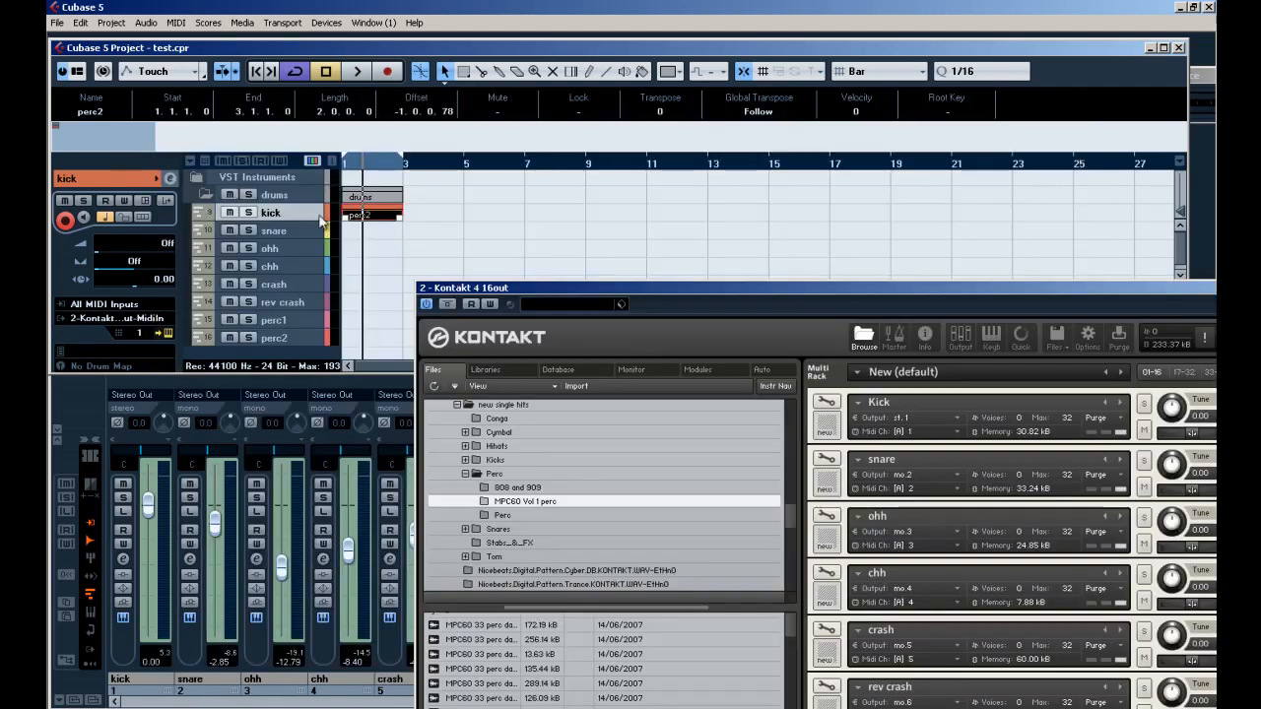
Set the snare's MIDI channel in Kontakt to port A channel 1, play the pattern and check the levels in the mixer.
{"action": "left_click_drag", "start_coordinate": [607, 285], "coordinate": [363, 84]}
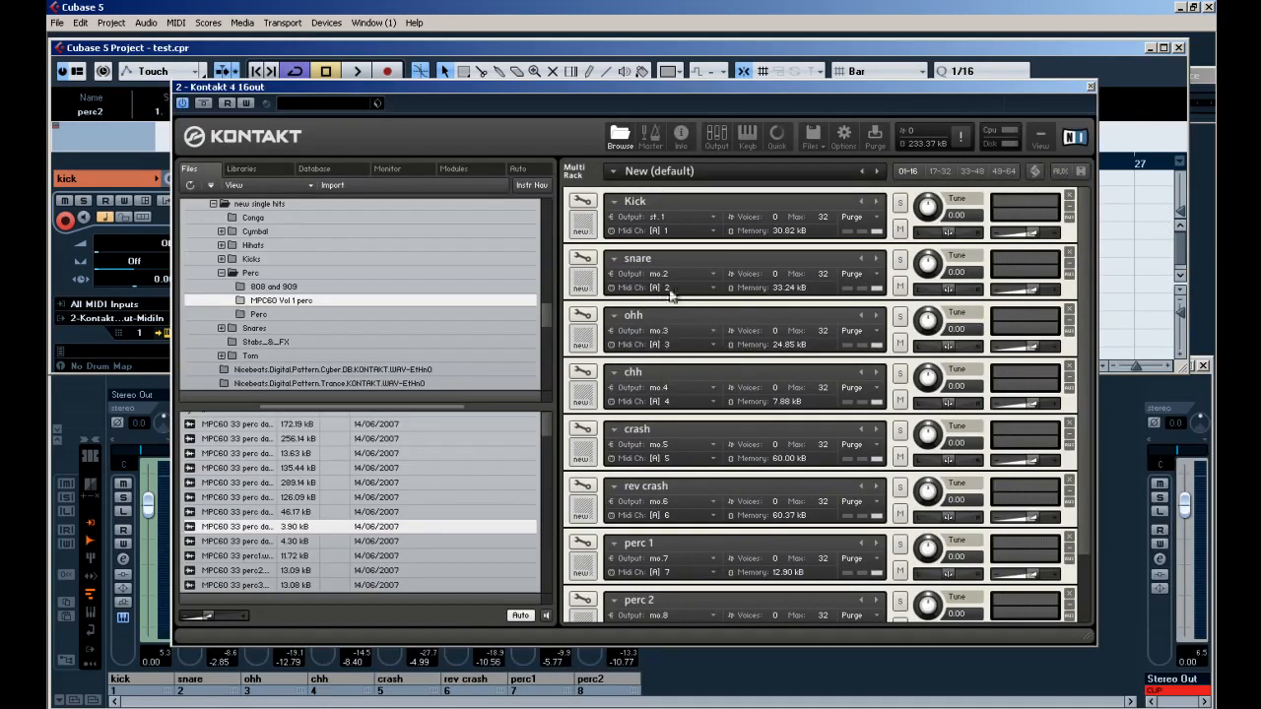
{"action": "left_click", "coordinate": [676, 292]}
{"action": "mouse_move", "coordinate": [694, 320]}
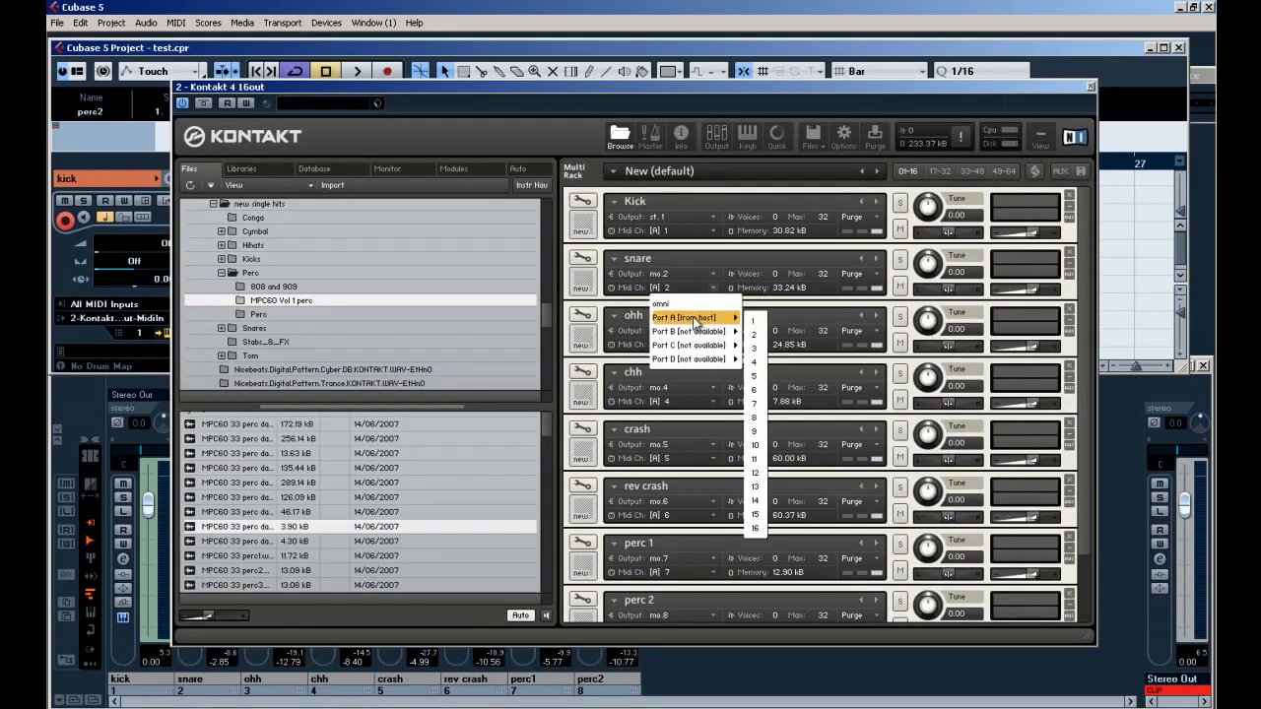
{"action": "left_click", "coordinate": [755, 321]}
{"action": "key", "text": "space"}
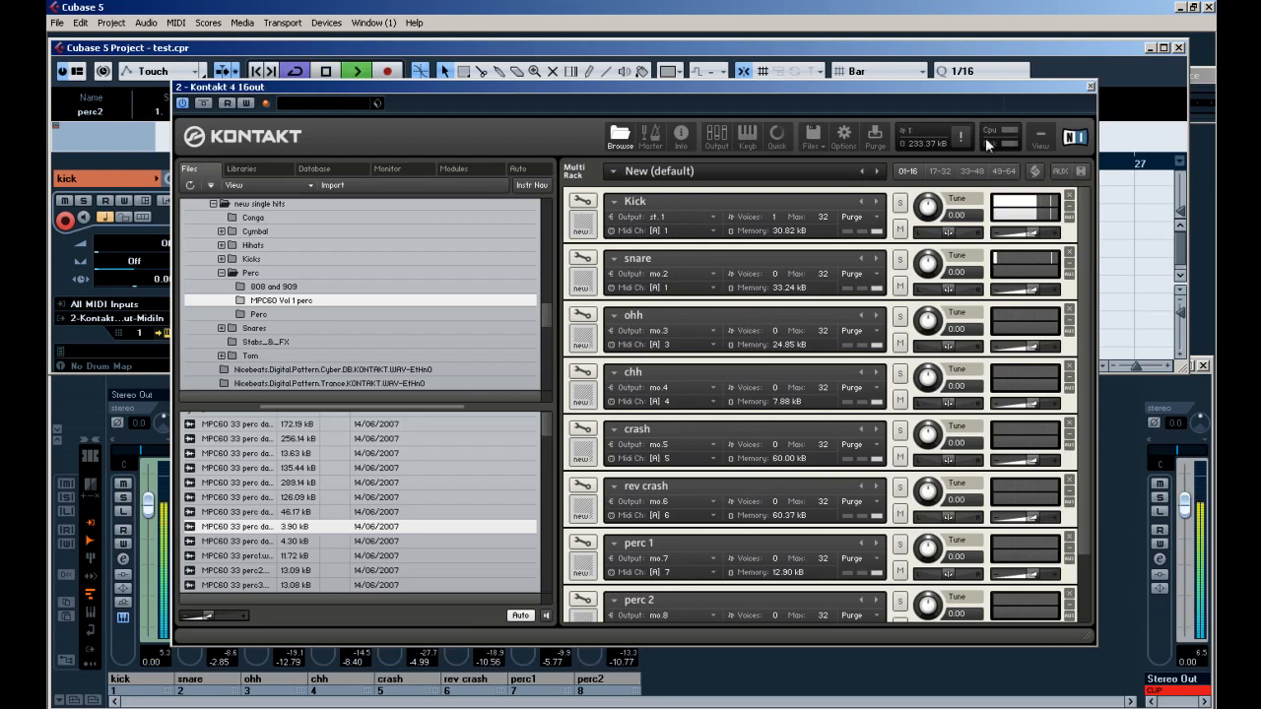
{"action": "left_click", "coordinate": [1089, 87]}
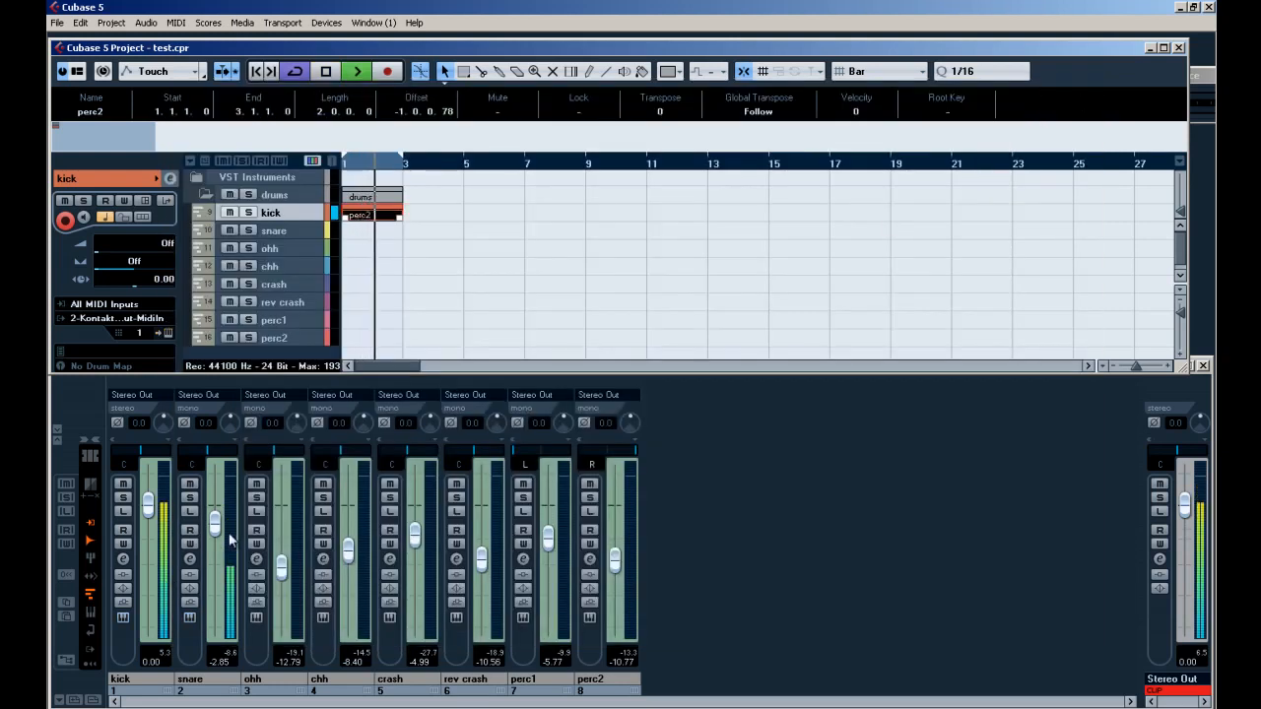
{"action": "key", "text": "space"}
Reopen Kontakt, show its output section and watch the output levels while the pattern plays.
{"action": "left_click", "coordinate": [168, 334]}
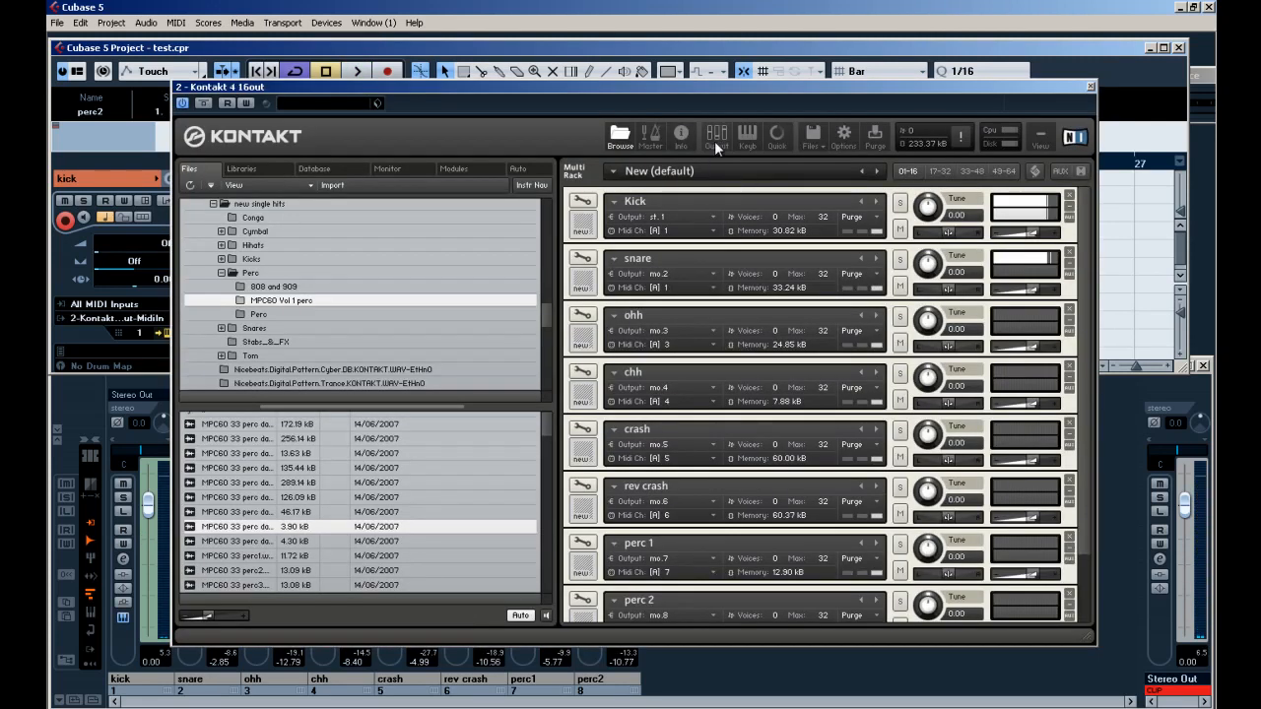
{"action": "left_click", "coordinate": [714, 141]}
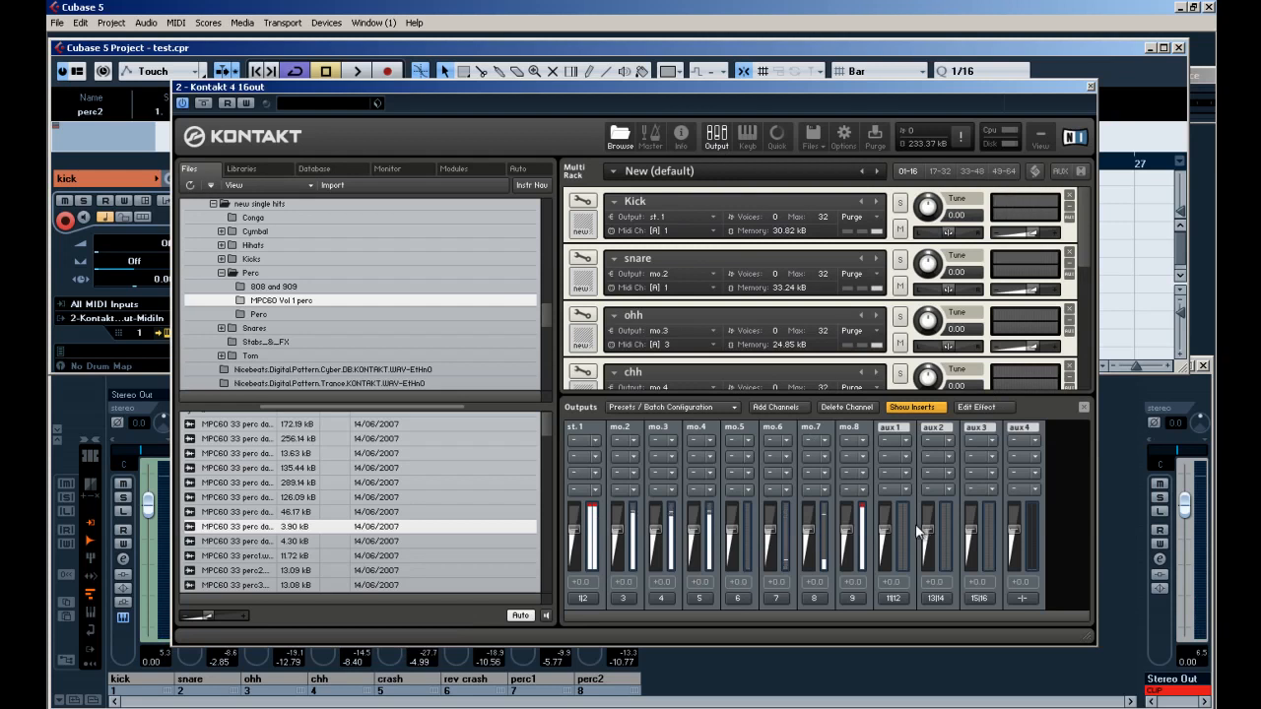
{"action": "key", "text": "space"}
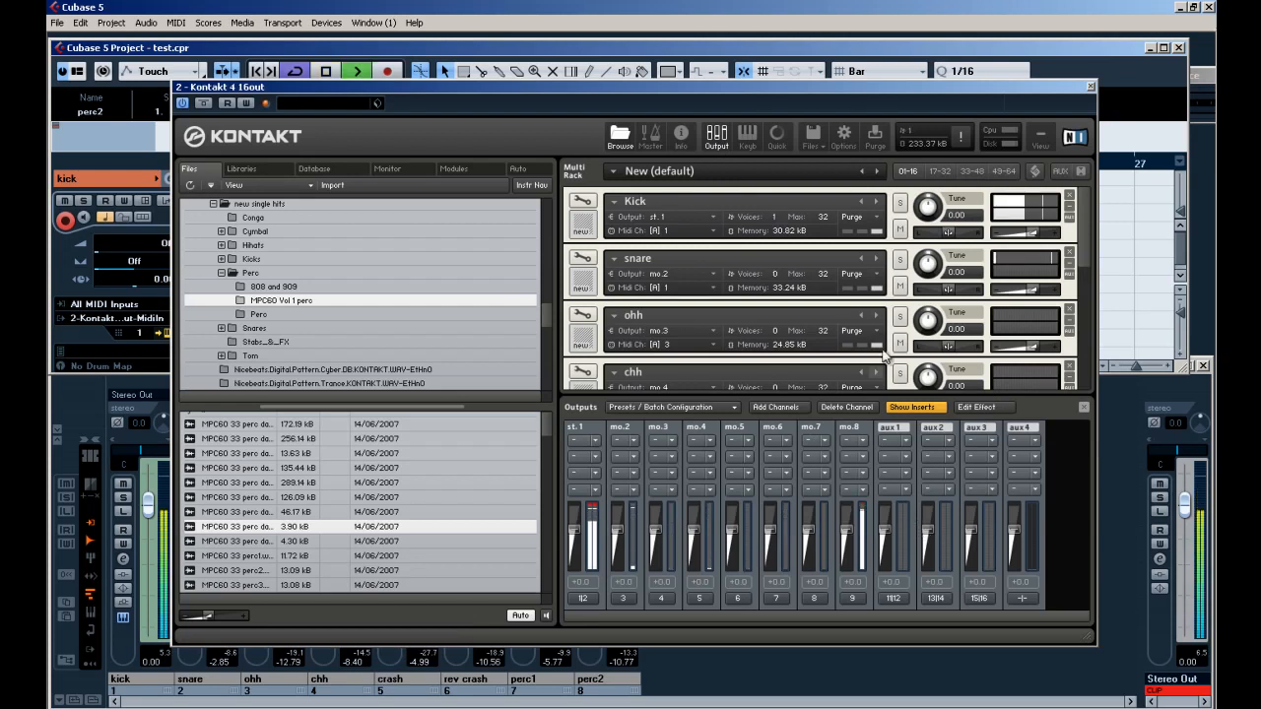
{"action": "left_click", "coordinate": [1088, 85]}
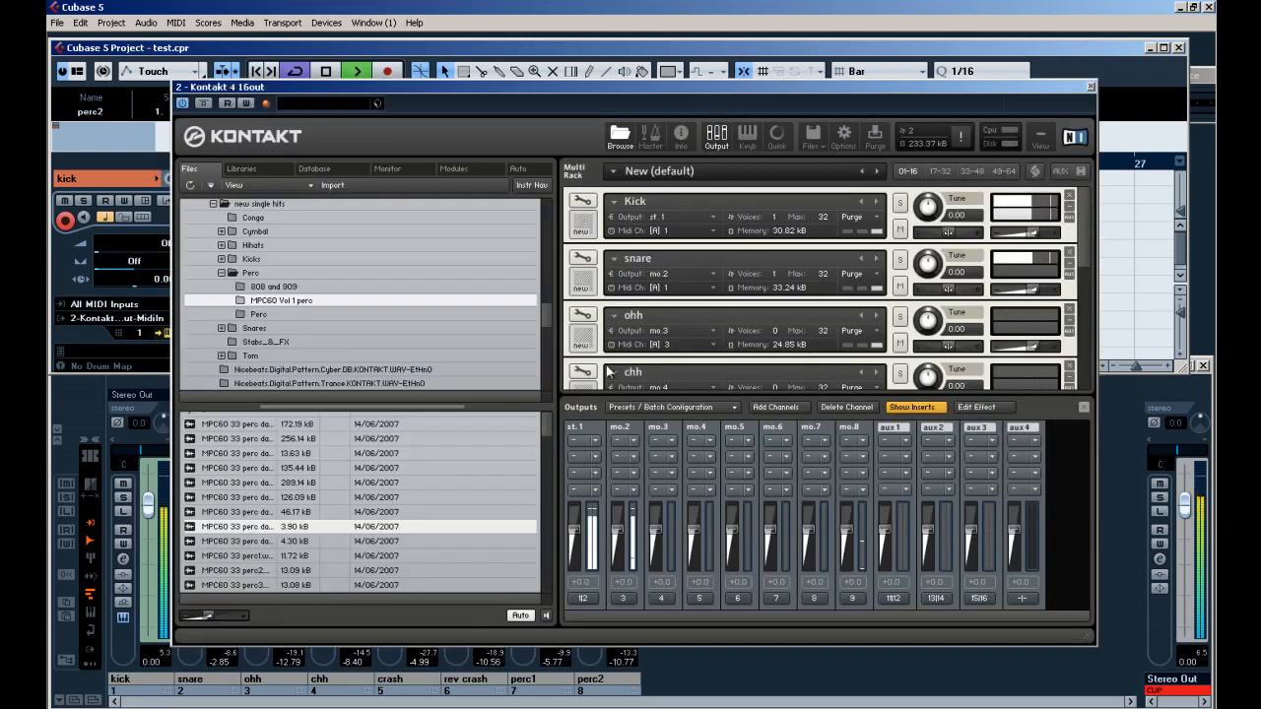
Set the ohh instrument's MIDI channel to port A channel 1 while the pattern plays.
{"action": "left_click", "coordinate": [168, 332]}
{"action": "left_click", "coordinate": [685, 344]}
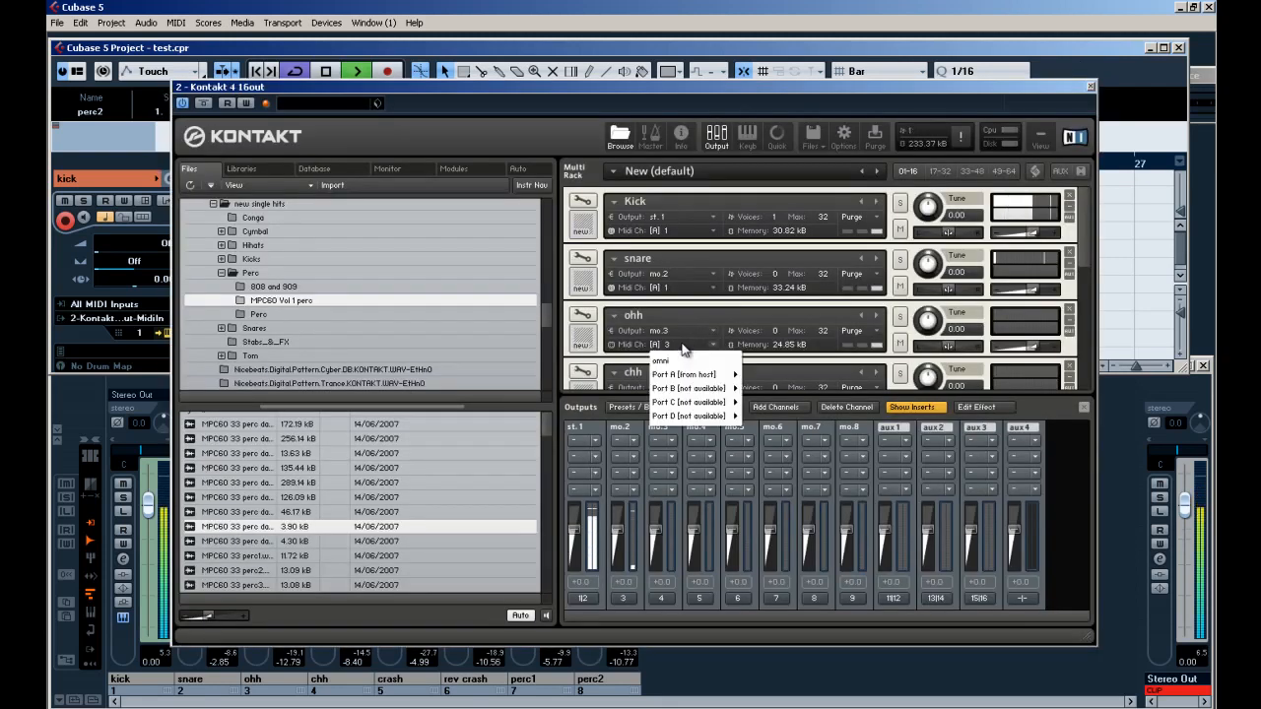
{"action": "mouse_move", "coordinate": [709, 374]}
{"action": "left_click", "coordinate": [755, 378]}
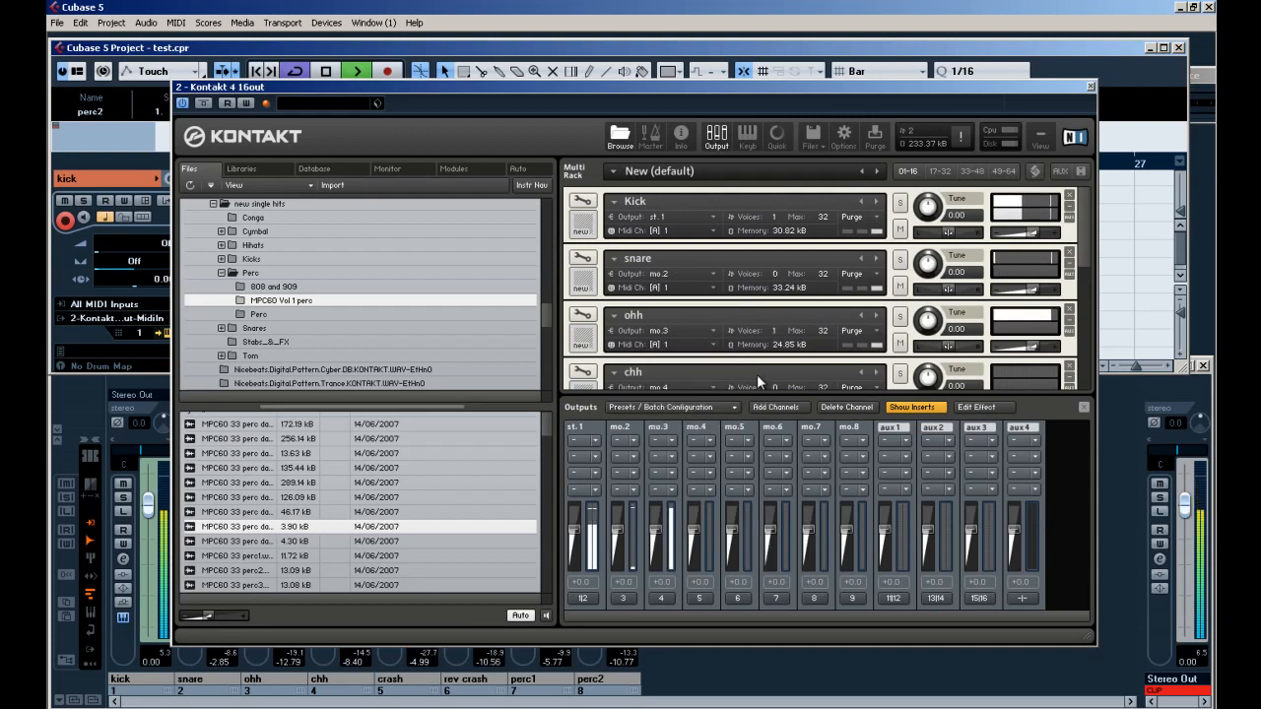
{"action": "mouse_move", "coordinate": [403, 84]}
{"action": "left_mouse_down"}
{"action": "mouse_move", "coordinate": [853, 108]}
{"action": "mouse_move", "coordinate": [386, 69]}
{"action": "left_mouse_up"}
Set the MIDI channels of the snare and ohh instruments to port A channel 2.
{"action": "scroll", "coordinate": [1071, 228], "scroll_direction": "down", "scroll_amount": 2}
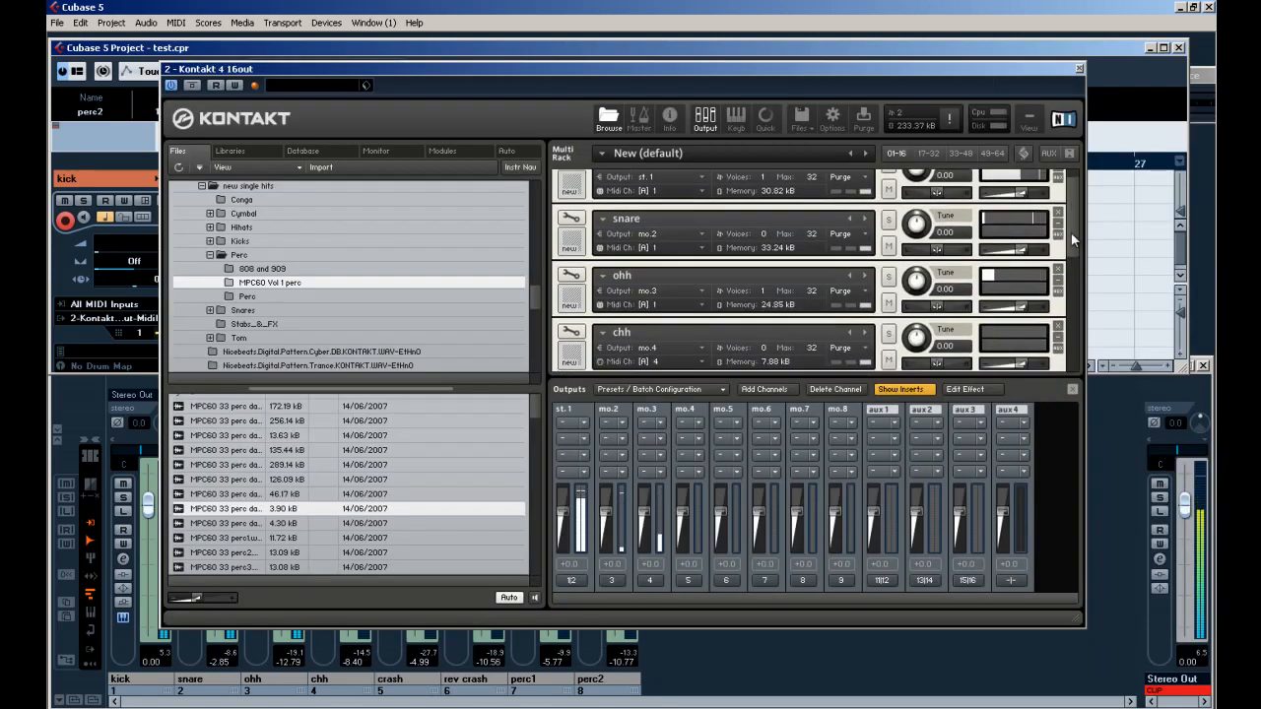
{"action": "scroll", "coordinate": [1069, 256], "scroll_direction": "up", "scroll_amount": 2}
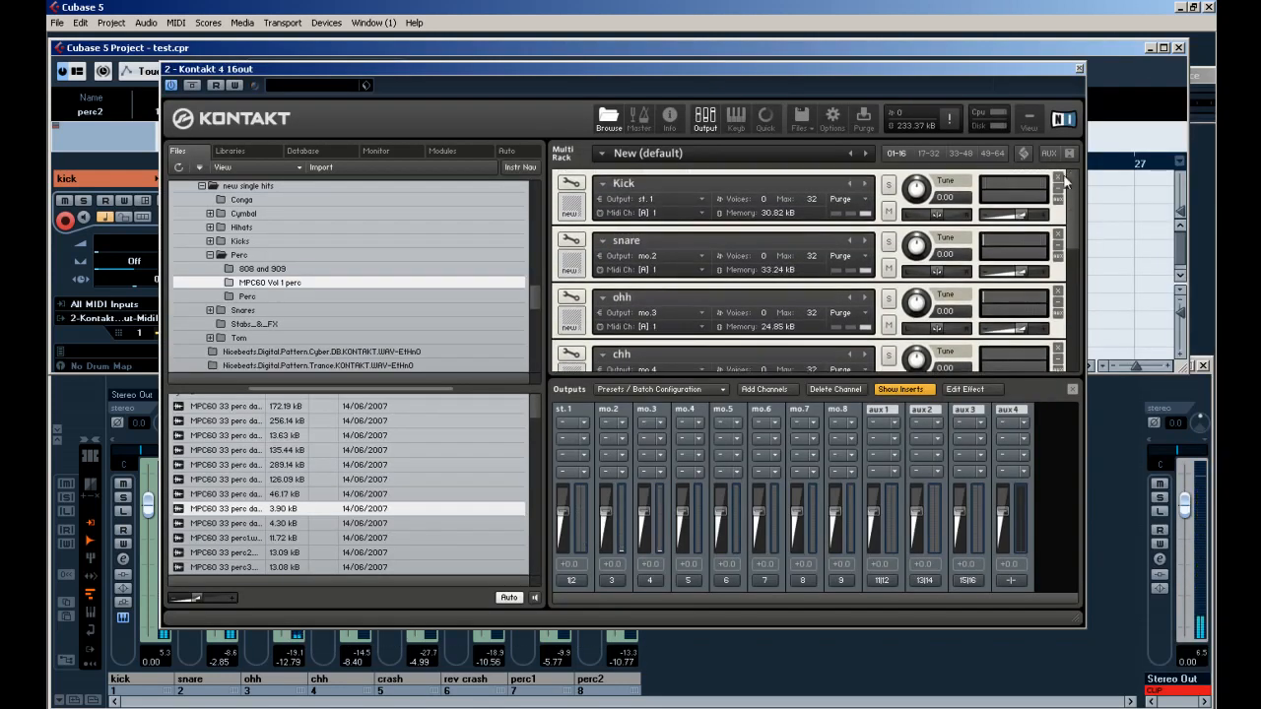
{"action": "left_click", "coordinate": [650, 270]}
{"action": "mouse_move", "coordinate": [674, 300]}
{"action": "left_click", "coordinate": [745, 310]}
{"action": "left_click", "coordinate": [658, 326]}
{"action": "mouse_move", "coordinate": [693, 359]}
{"action": "left_click", "coordinate": [752, 373]}
Close Kontakt, examine the notes of the kick track's glued perc2 part in the Key Editor and close it.
{"action": "left_click", "coordinate": [1079, 69]}
{"action": "double_click", "coordinate": [369, 214]}
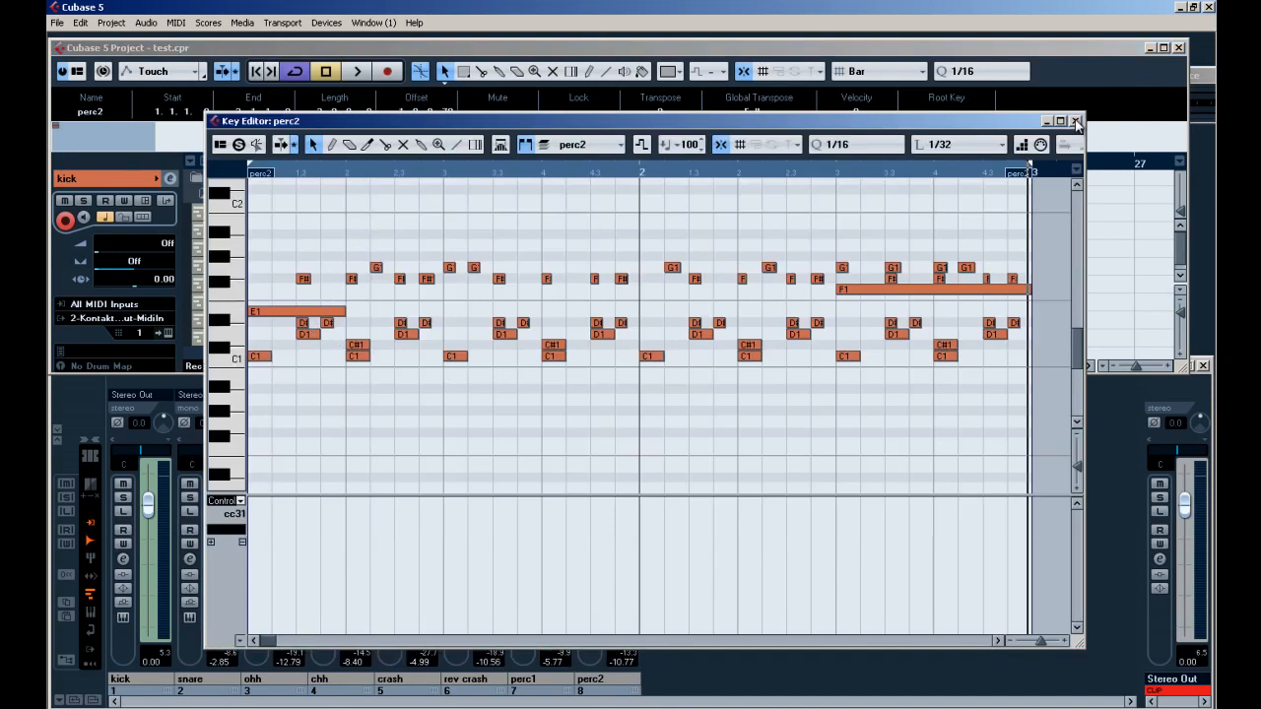
{"action": "left_click", "coordinate": [1076, 121]}
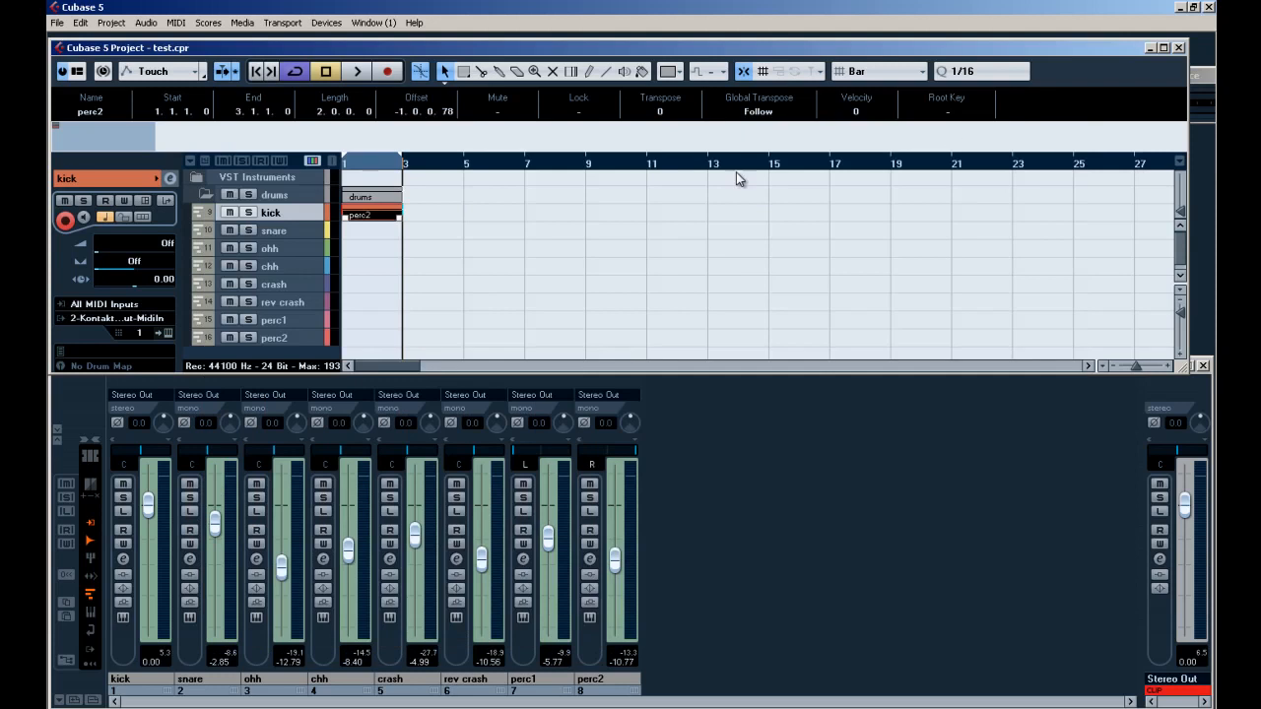
Undo the gluing and stacking of the drum parts until each part is back on its own track.
{"action": "left_click", "coordinate": [361, 250]}
{"action": "key", "text": "ctrl+z"}
{"action": "key", "text": "ctrl+z"}
{"action": "key", "text": "ctrl+z"}
{"action": "key", "text": "ctrl+z"}
{"action": "key", "text": "ctrl+z"}
{"action": "key", "text": "ctrl+z"}
{"action": "key", "text": "ctrl+z"}
{"action": "key", "text": "ctrl+z"}
{"action": "key", "text": "ctrl+z"}
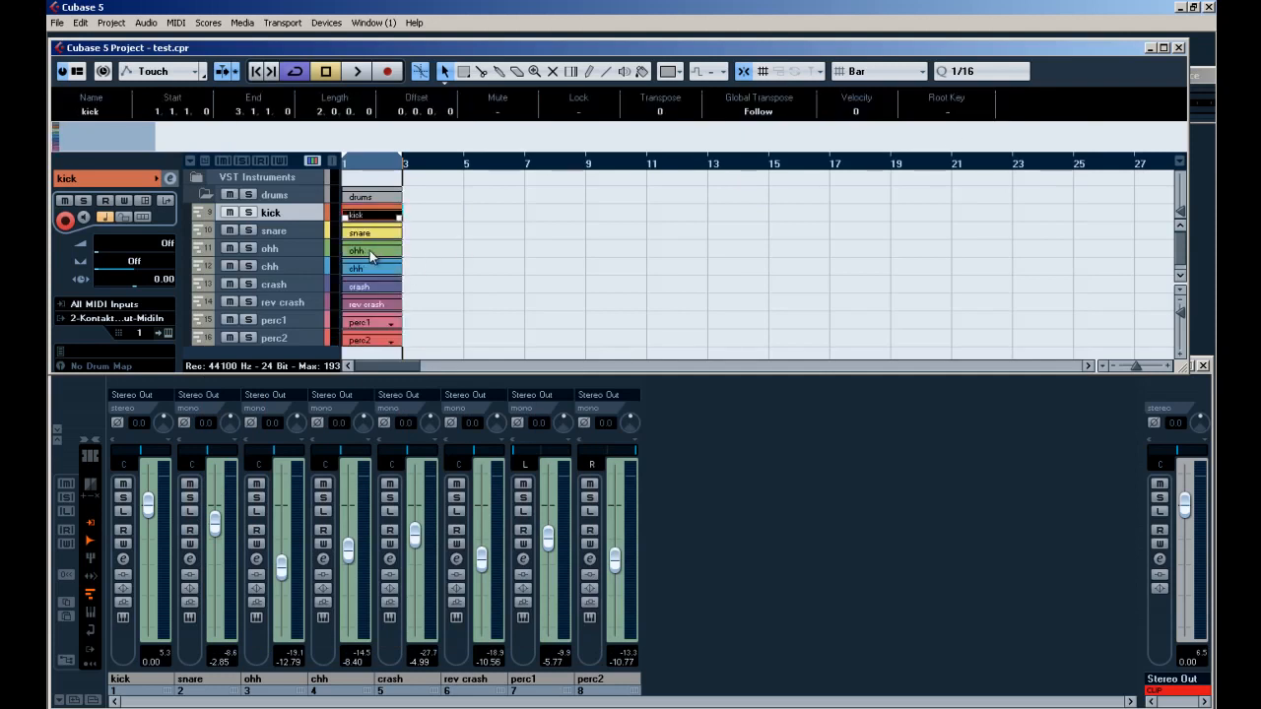
Deselect the parts and play the pattern briefly from the separate drum tracks.
{"action": "left_click", "coordinate": [459, 259]}
{"action": "key", "text": "space"}
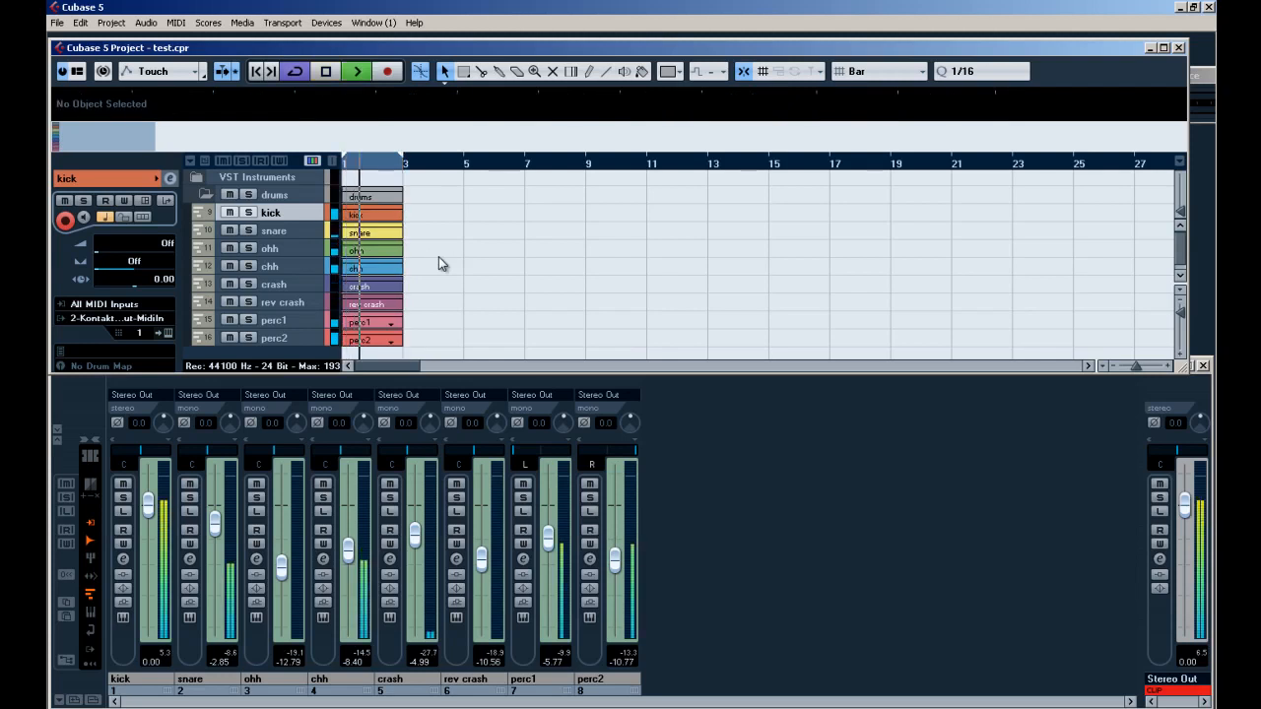
{"action": "key", "text": "space"}
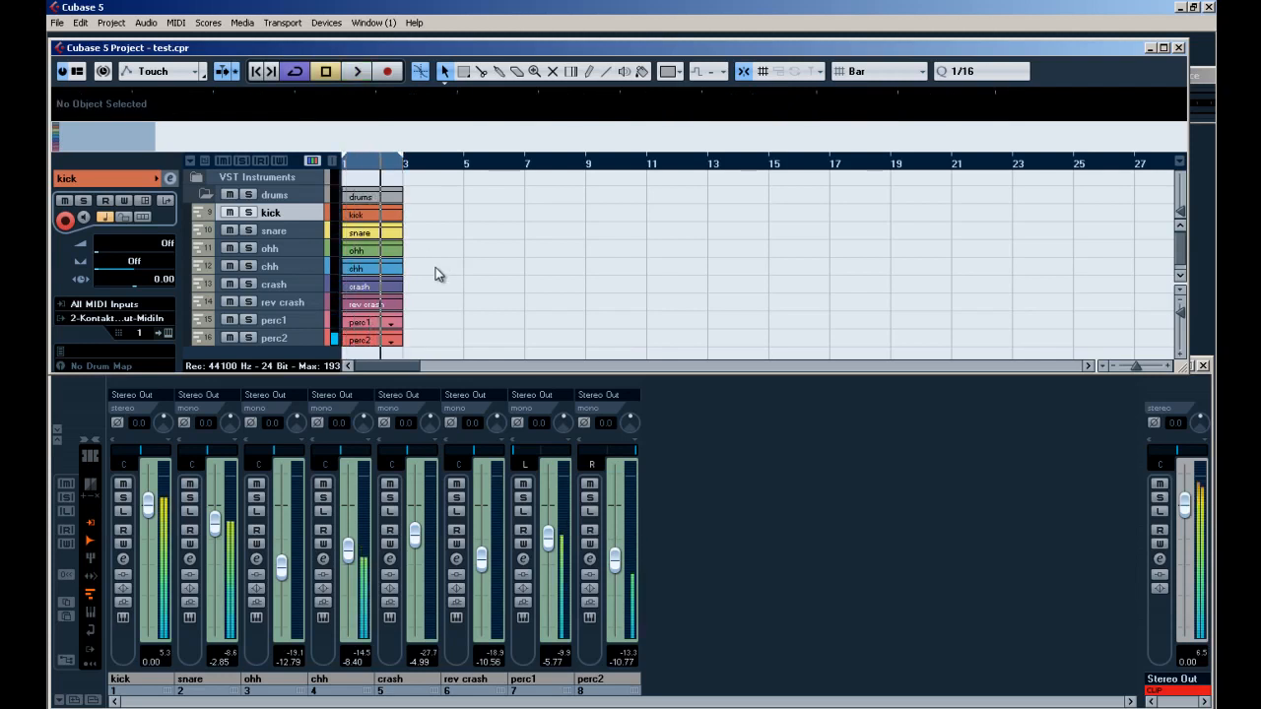
Hide Kontakt's output section and save the multi with its samples as "kontakt basic drum machine" in the TESTS KEEP folder.
{"action": "left_click", "coordinate": [167, 336]}
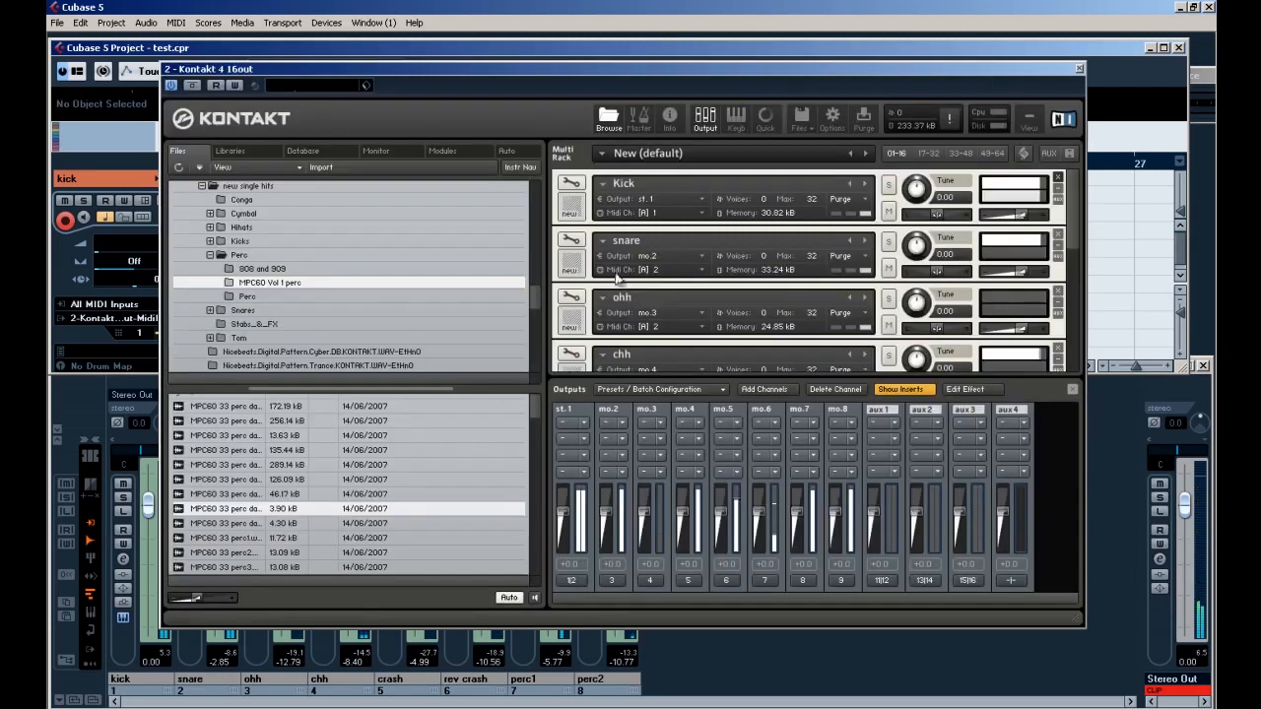
{"action": "left_click", "coordinate": [1072, 389]}
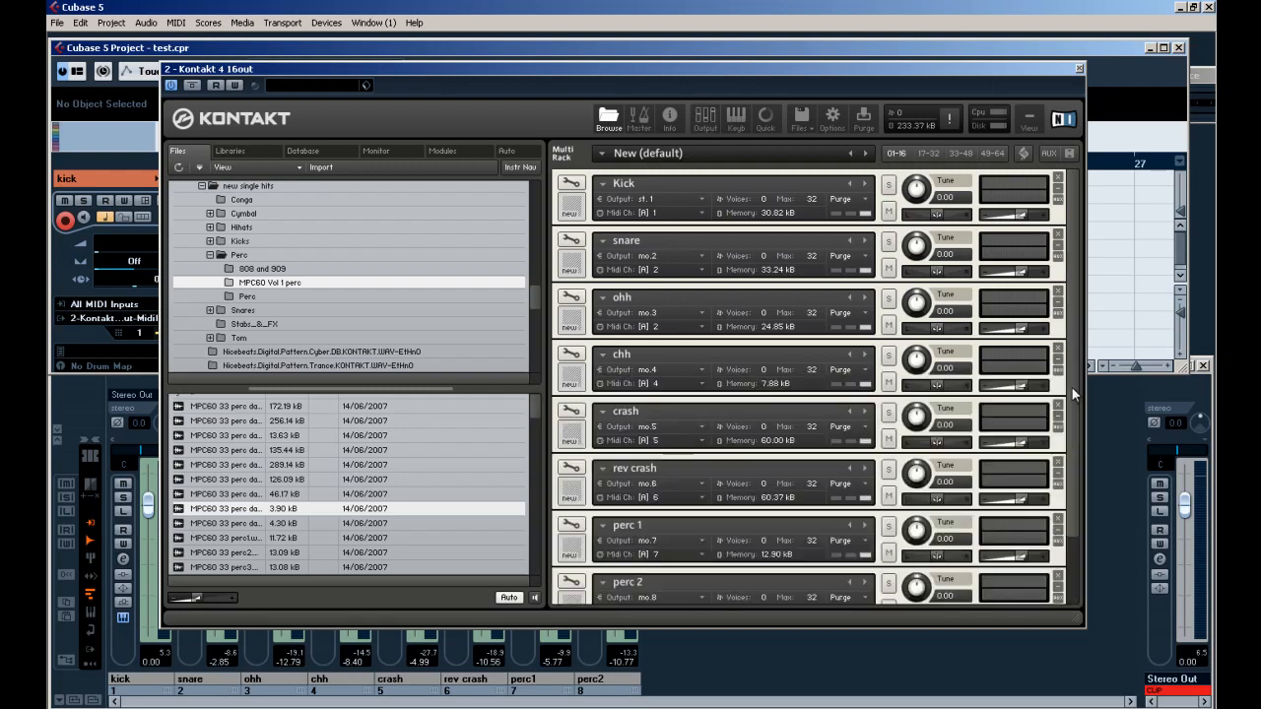
{"action": "left_click", "coordinate": [805, 128]}
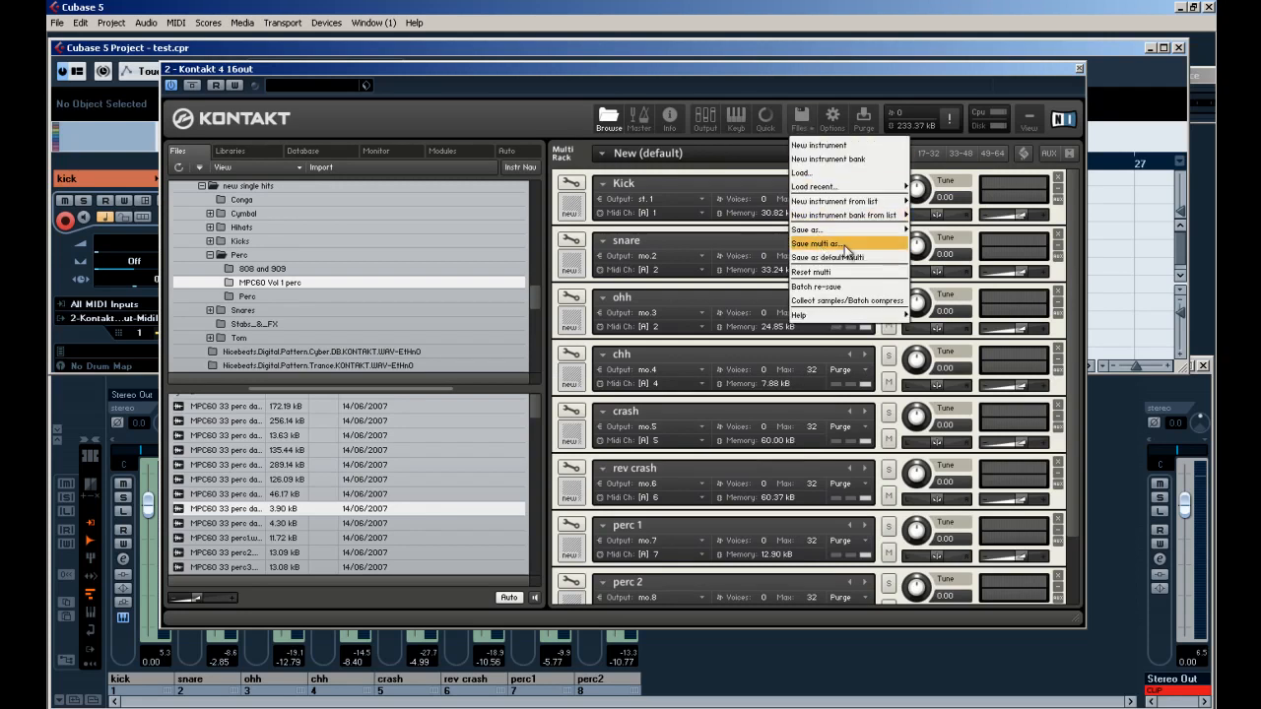
{"action": "left_click", "coordinate": [828, 244]}
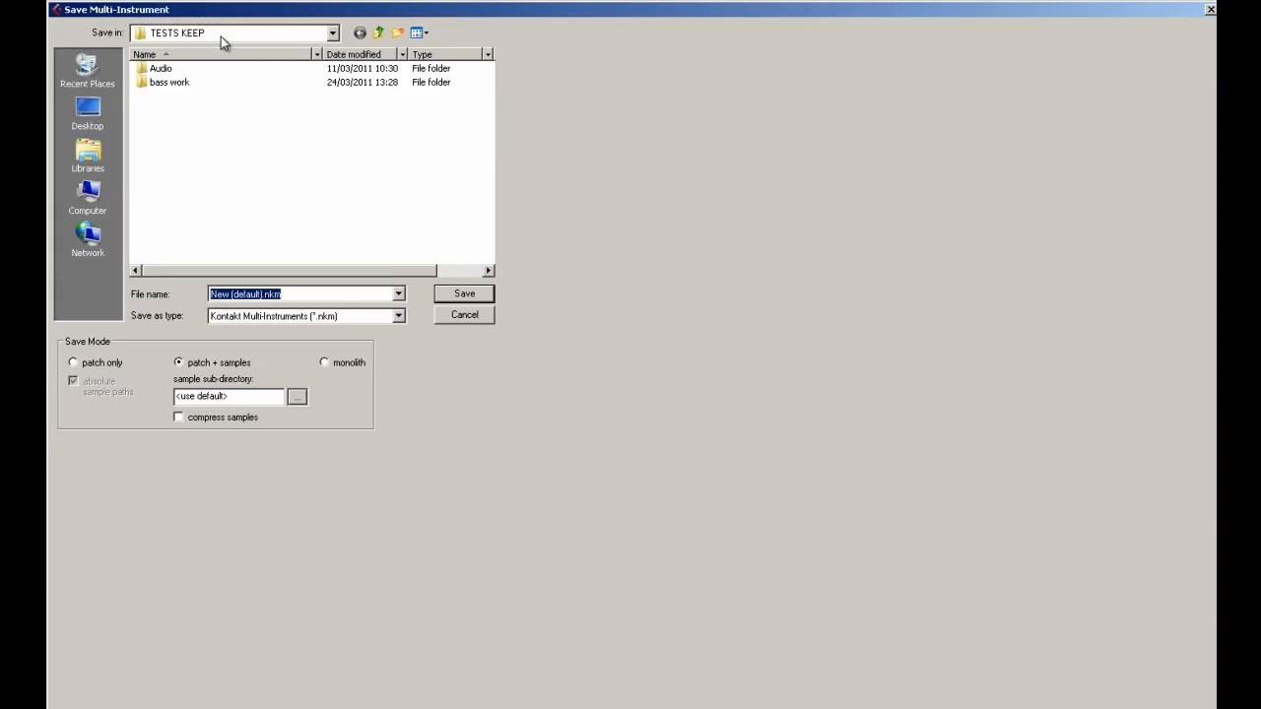
{"action": "type", "text": "kontakt basic drum machine"}
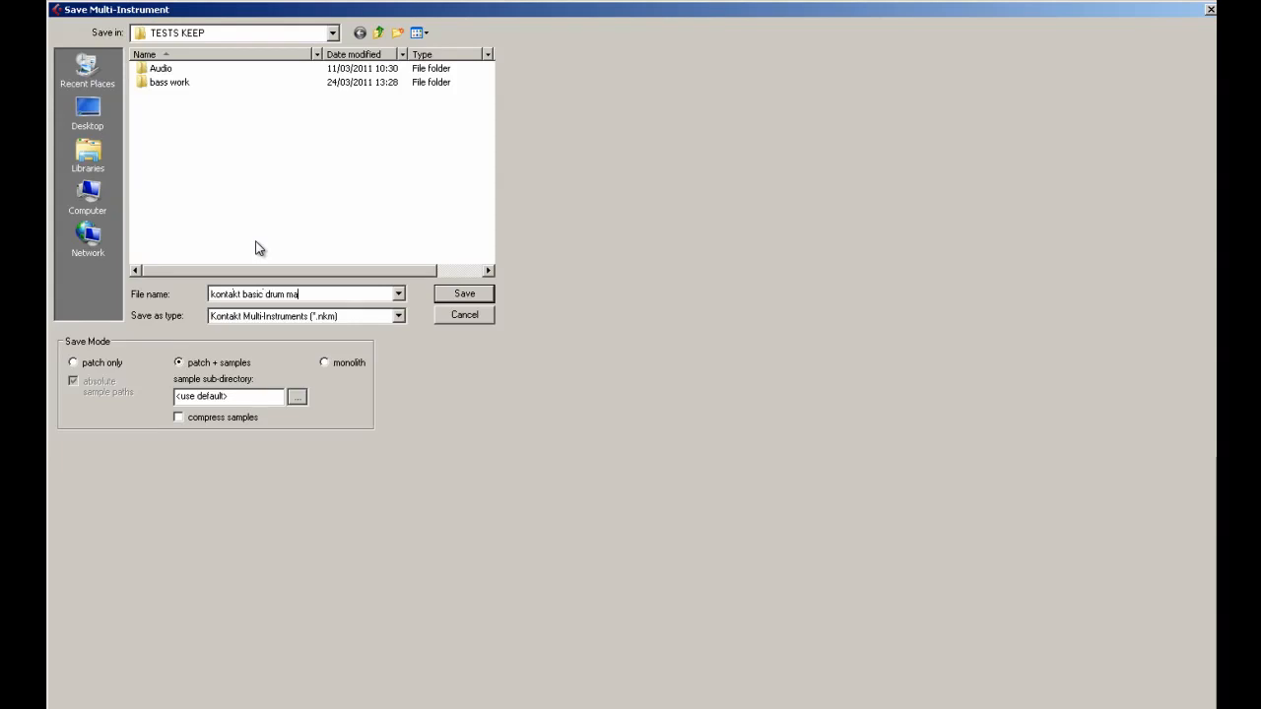
{"action": "left_click", "coordinate": [452, 300]}
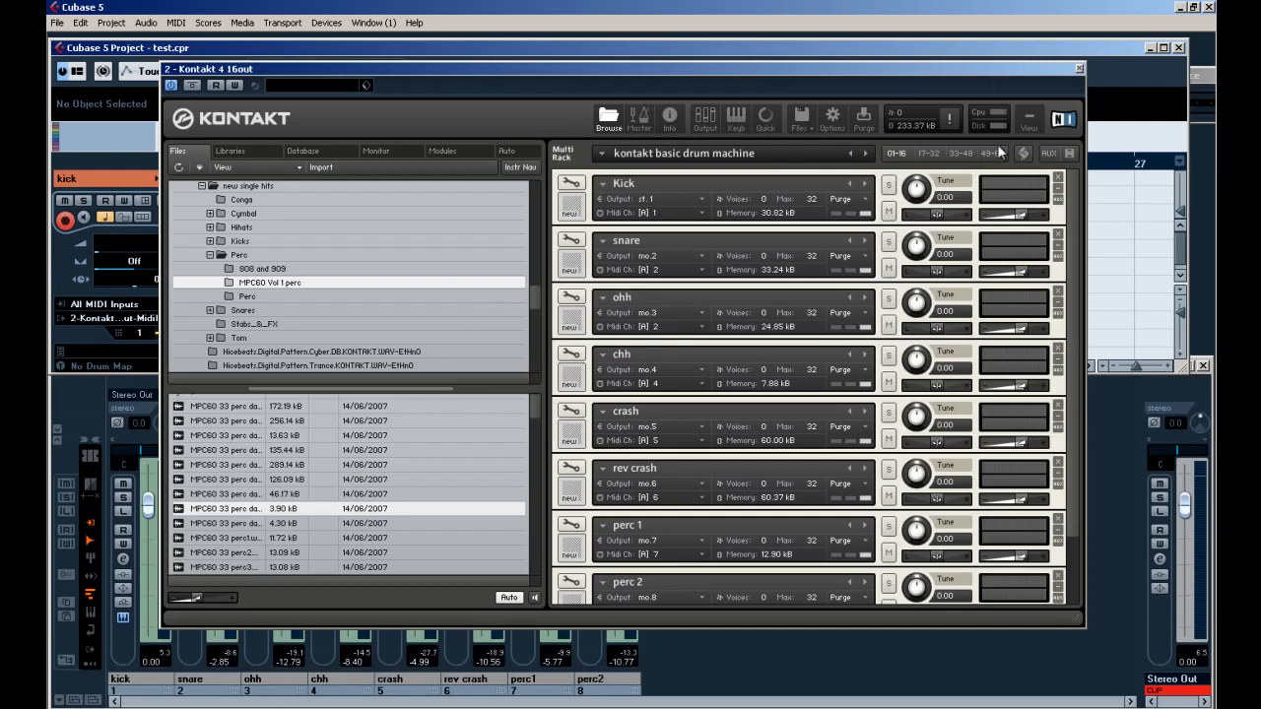
Review all instruments in the saved multi and show Kontakt's output section again.
{"action": "left_click", "coordinate": [802, 120]}
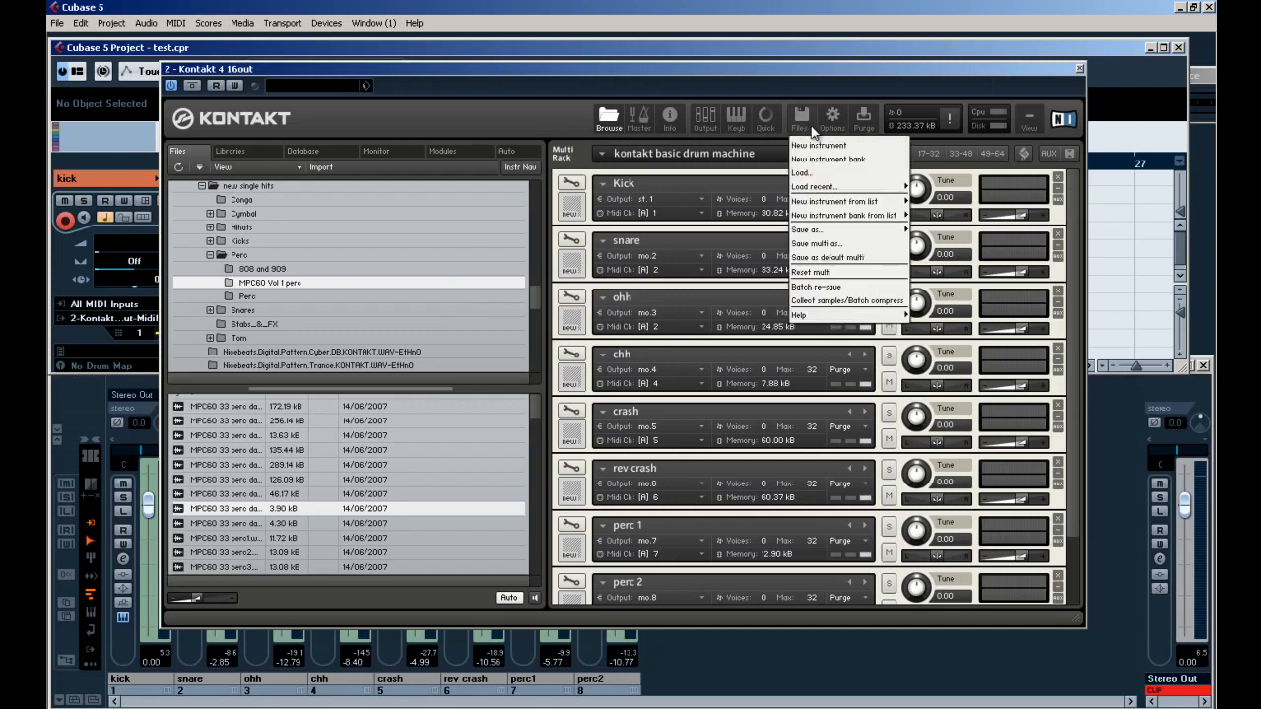
{"action": "left_click", "coordinate": [1072, 236]}
{"action": "left_click_drag", "start_coordinate": [1072, 237], "coordinate": [1085, 346]}
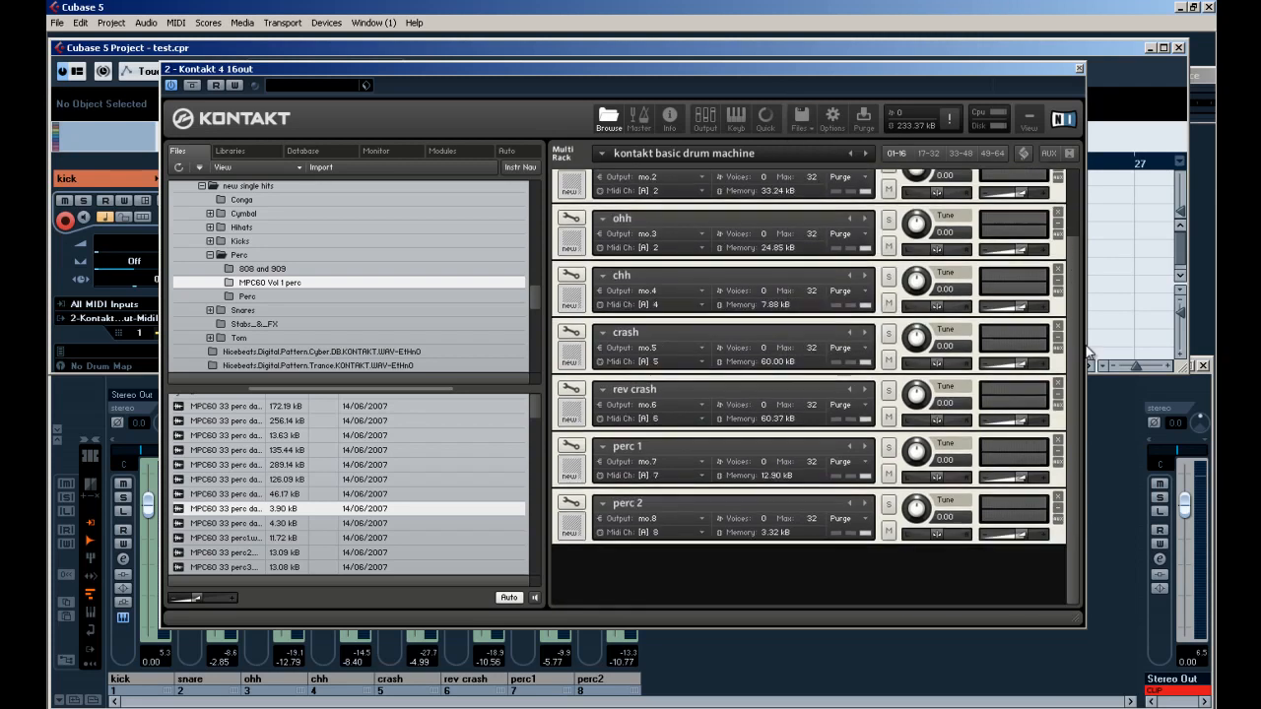
{"action": "left_click", "coordinate": [705, 116]}
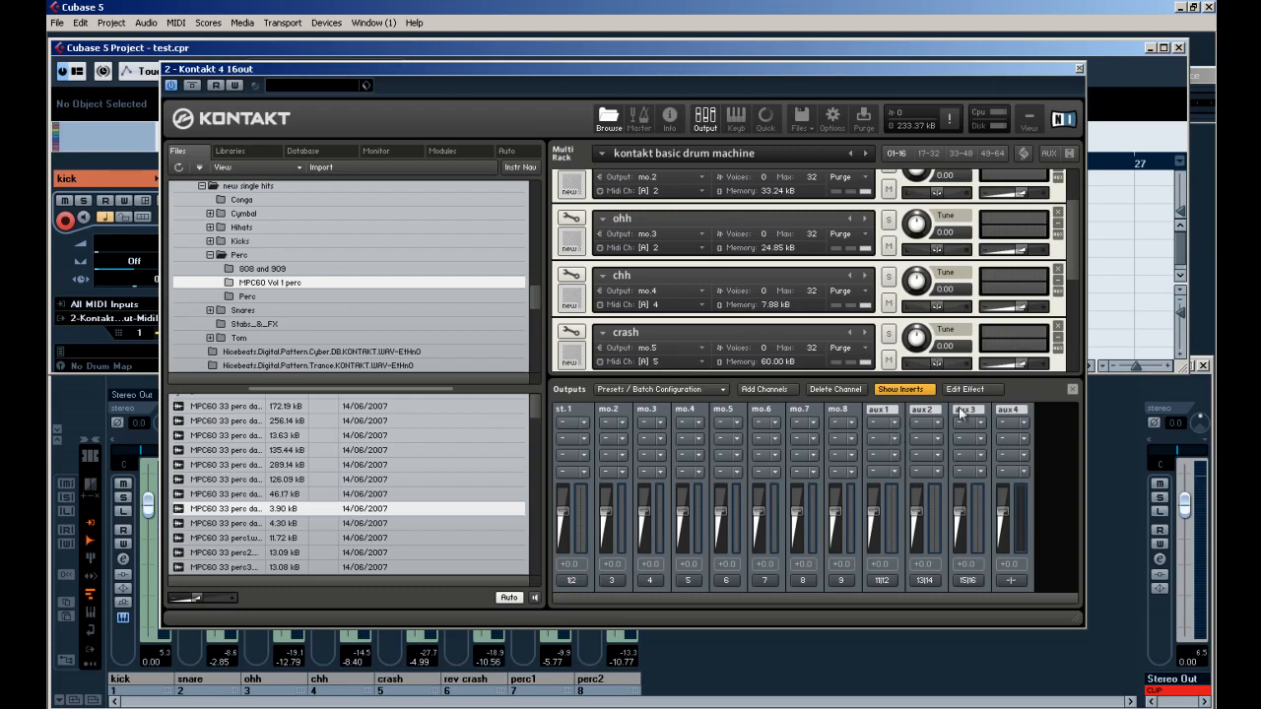
{"action": "left_click", "coordinate": [985, 391]}
{"action": "left_click_drag", "start_coordinate": [716, 72], "coordinate": [734, 78]}
{"action": "scroll", "coordinate": [698, 187], "scroll_direction": "up", "scroll_amount": 2}
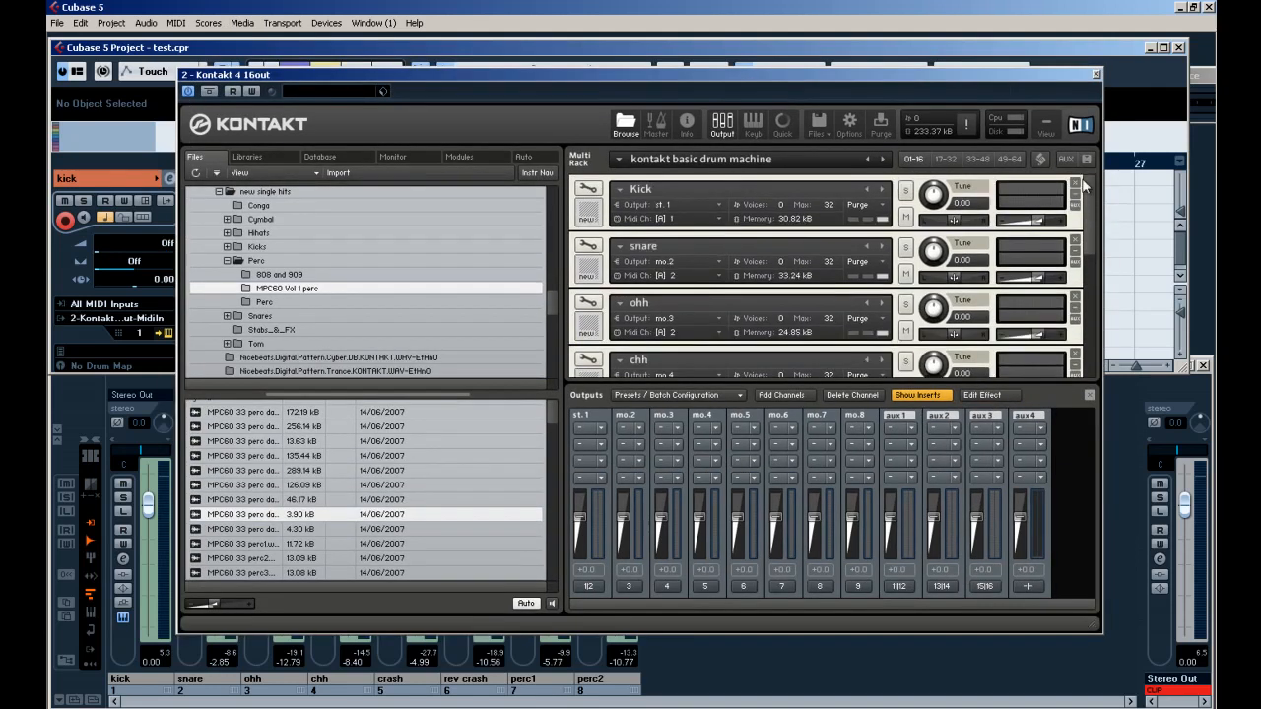
Reset the Kontakt multi to an empty one, and toggle the output channels' inserts off and back on.
{"action": "left_click", "coordinate": [818, 126]}
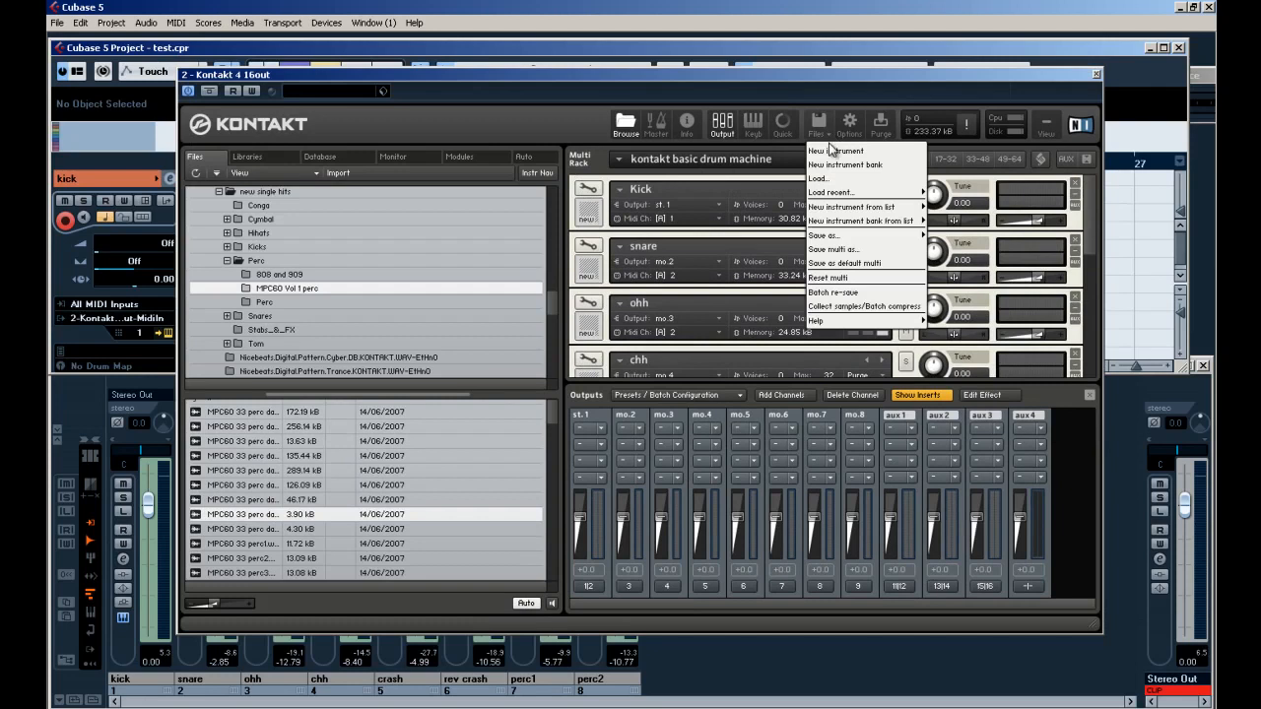
{"action": "left_click", "coordinate": [828, 278]}
{"action": "left_click", "coordinate": [618, 414]}
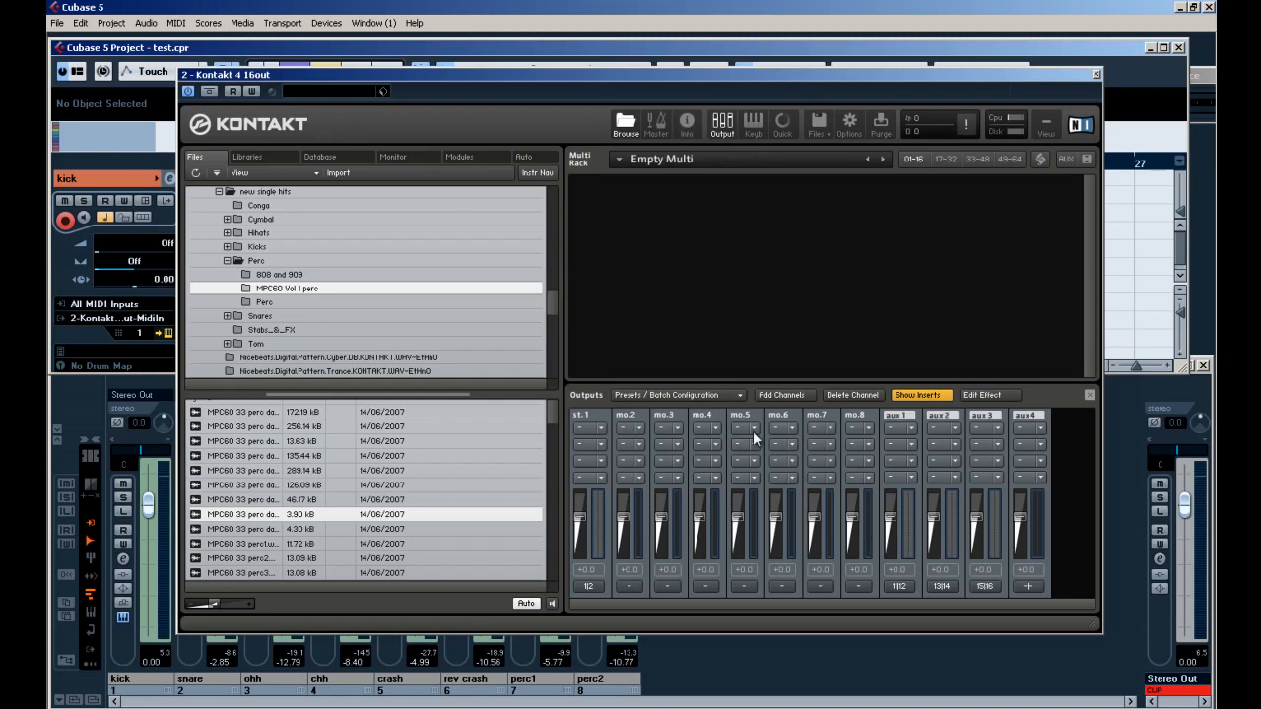
{"action": "left_click", "coordinate": [908, 397]}
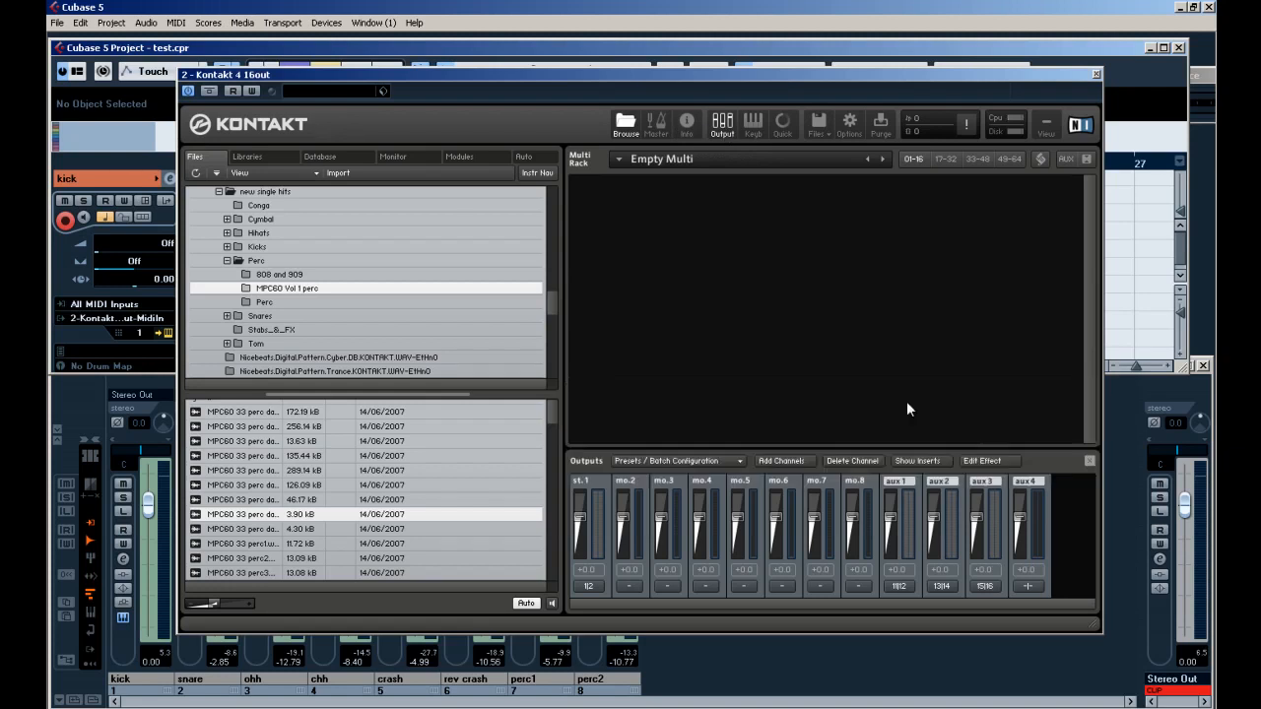
{"action": "left_click", "coordinate": [914, 459]}
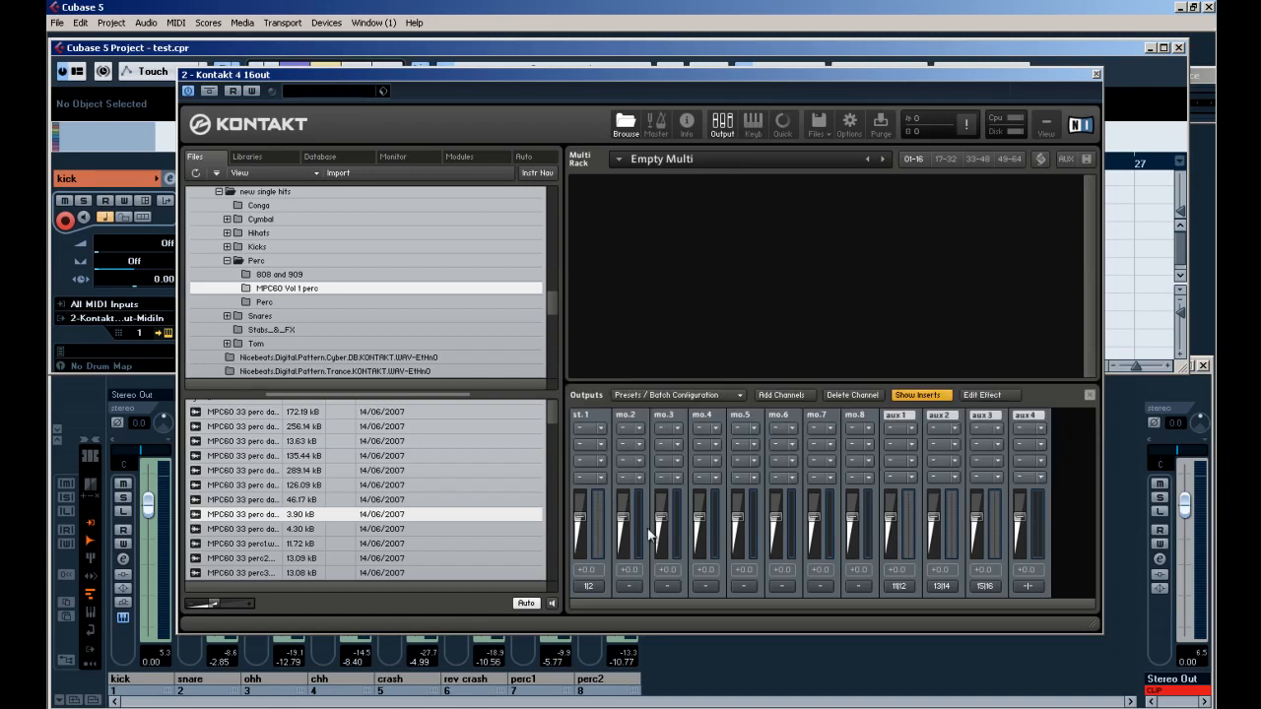
Close Kontakt and remove Kontakt 4 16out from slot 2 of the VST Instruments rack.
{"action": "left_click", "coordinate": [1096, 74]}
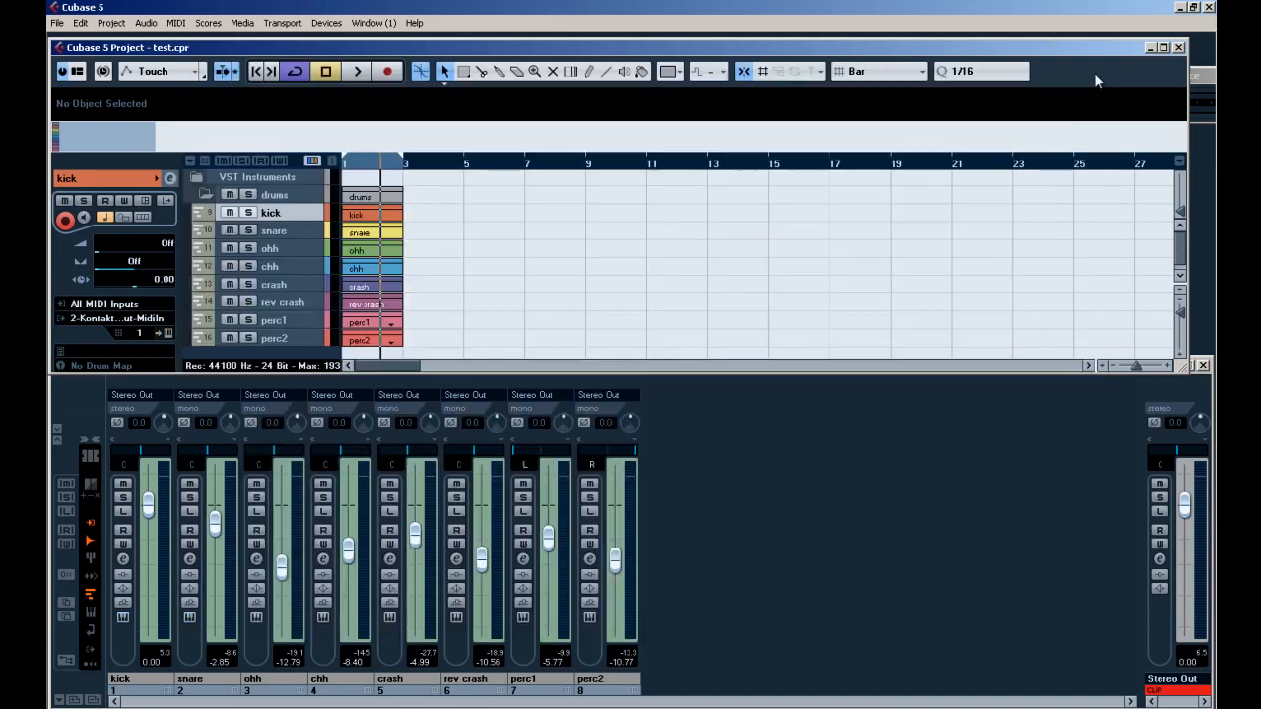
{"action": "key", "text": "F11"}
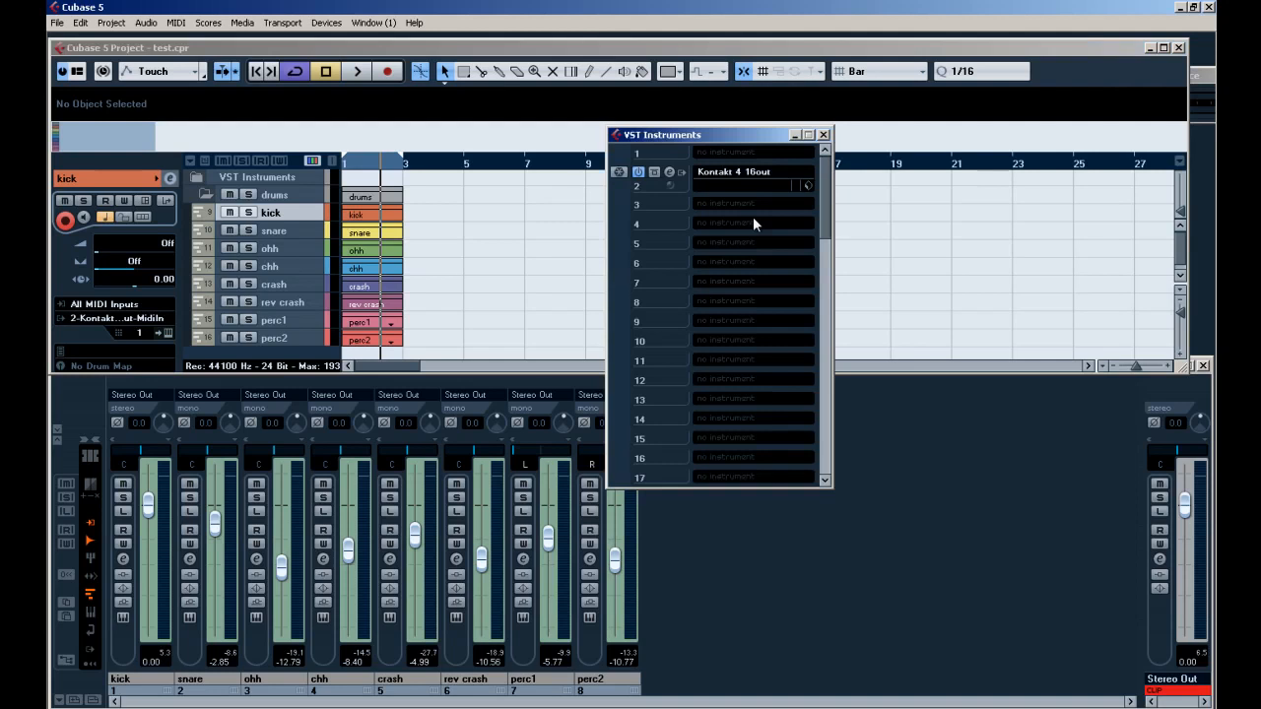
{"action": "left_click", "coordinate": [746, 171]}
{"action": "left_click", "coordinate": [673, 187]}
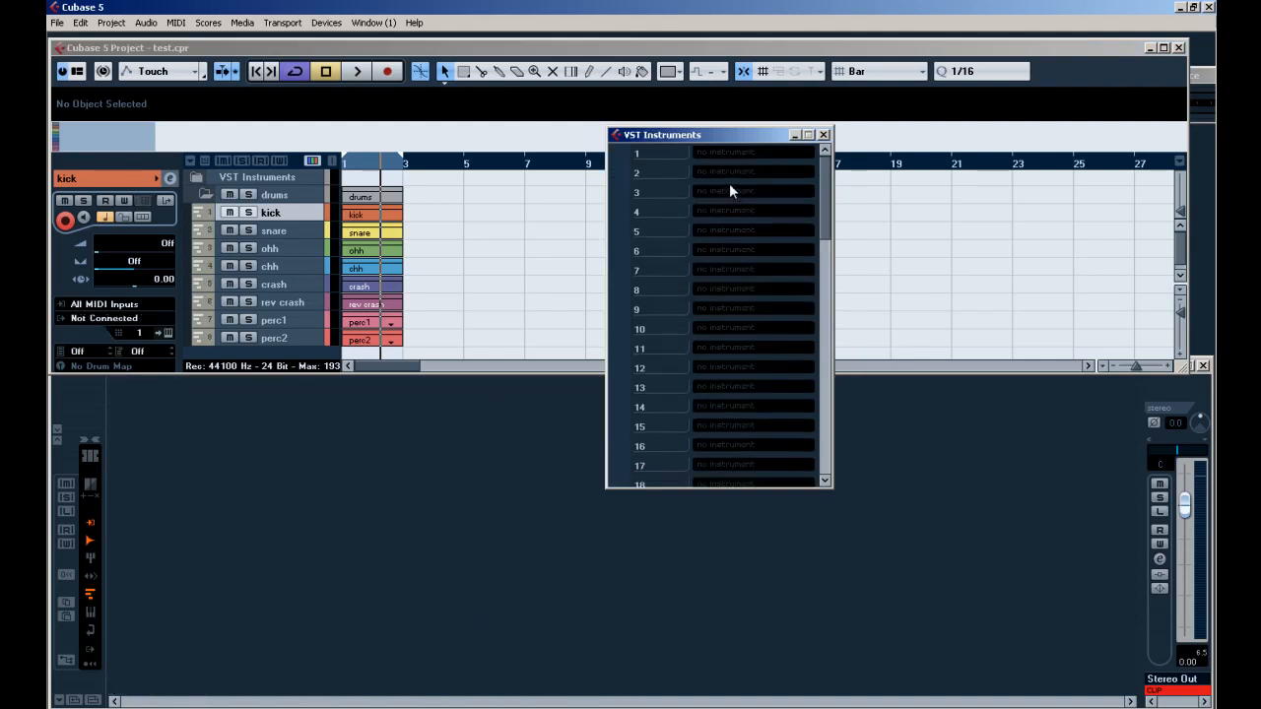
Add Kontakt 4 16out to rack slot 1 and load kontakt basic drum machine.nkm, replacing the current multi.
{"action": "left_click", "coordinate": [741, 161]}
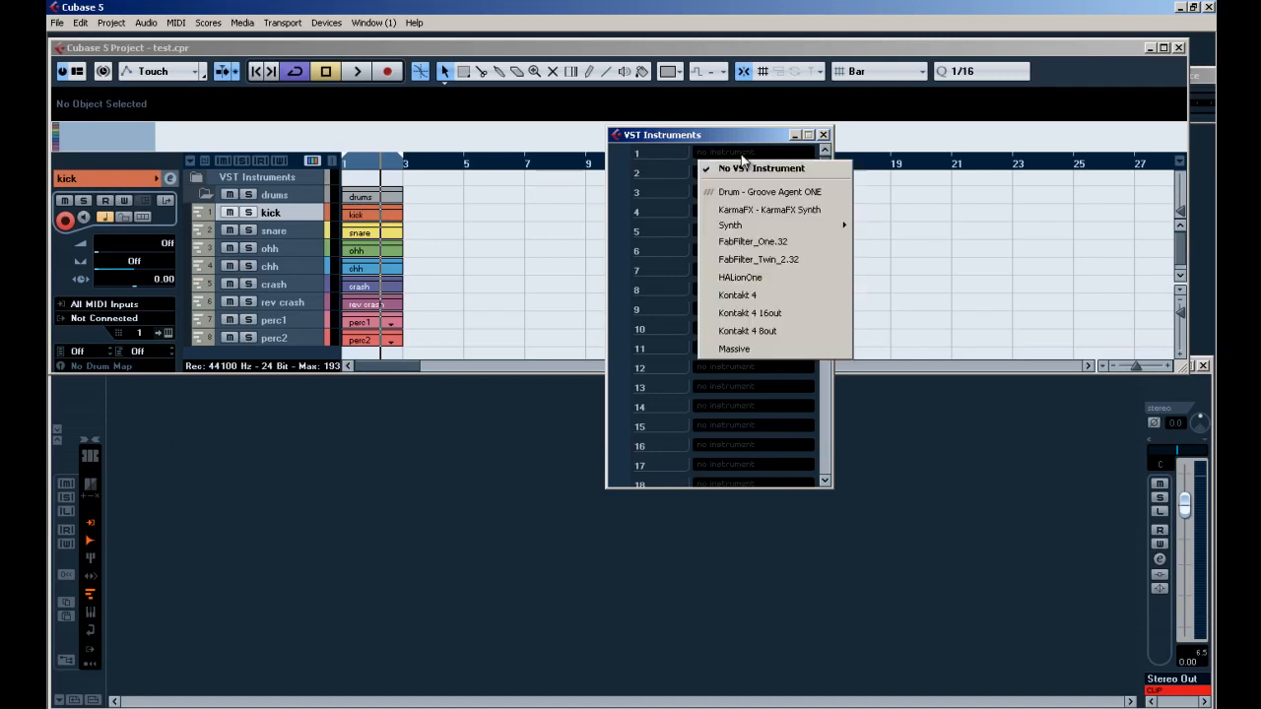
{"action": "left_click", "coordinate": [773, 313]}
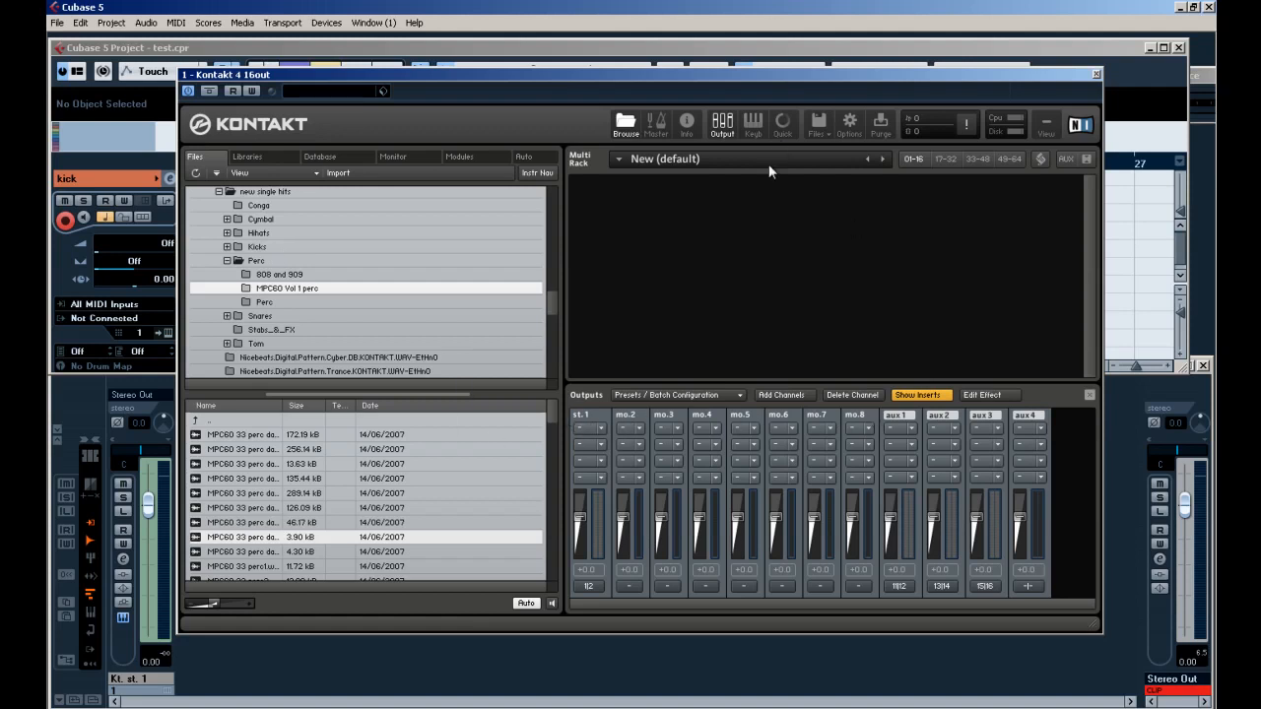
{"action": "left_click", "coordinate": [818, 128]}
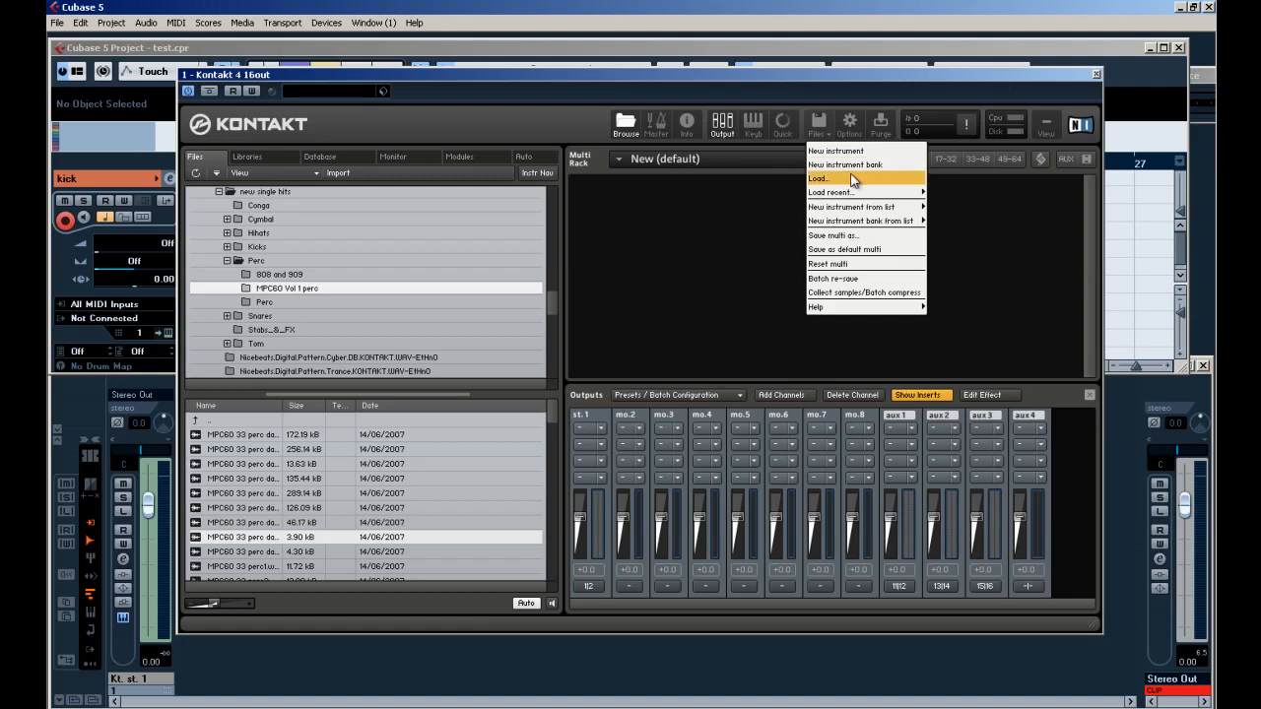
{"action": "left_click", "coordinate": [848, 178]}
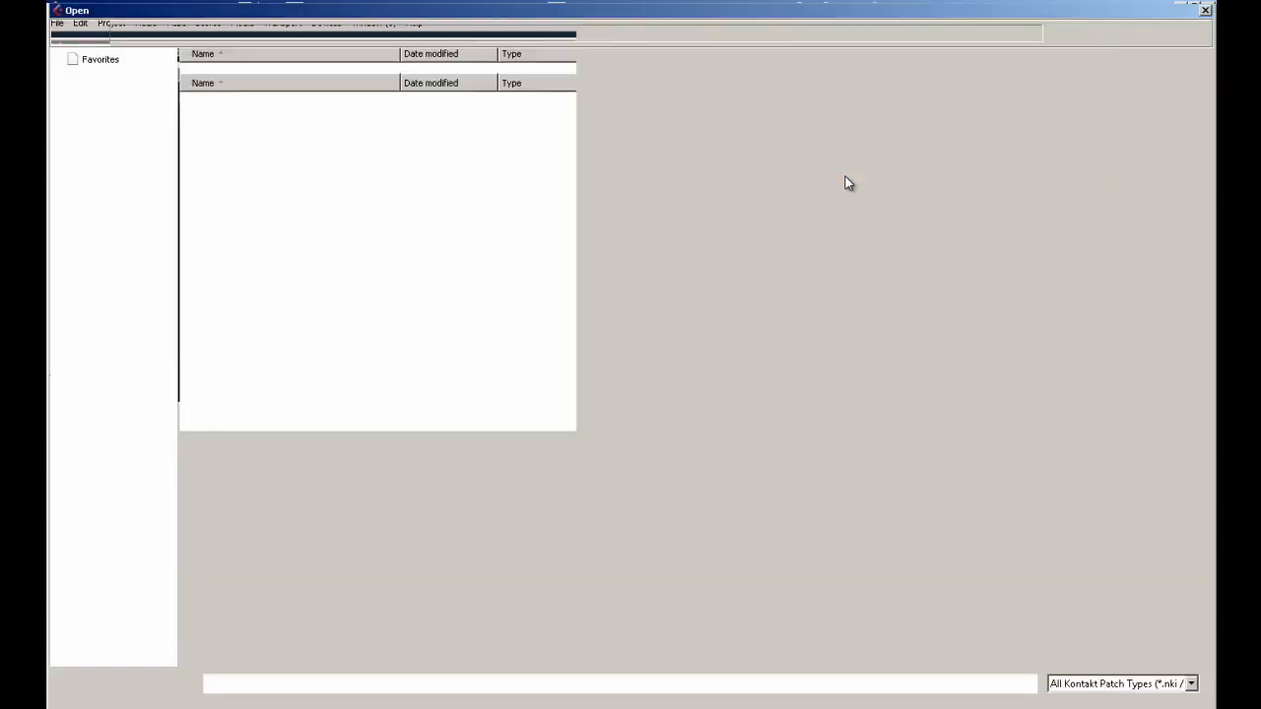
{"action": "left_click", "coordinate": [297, 160]}
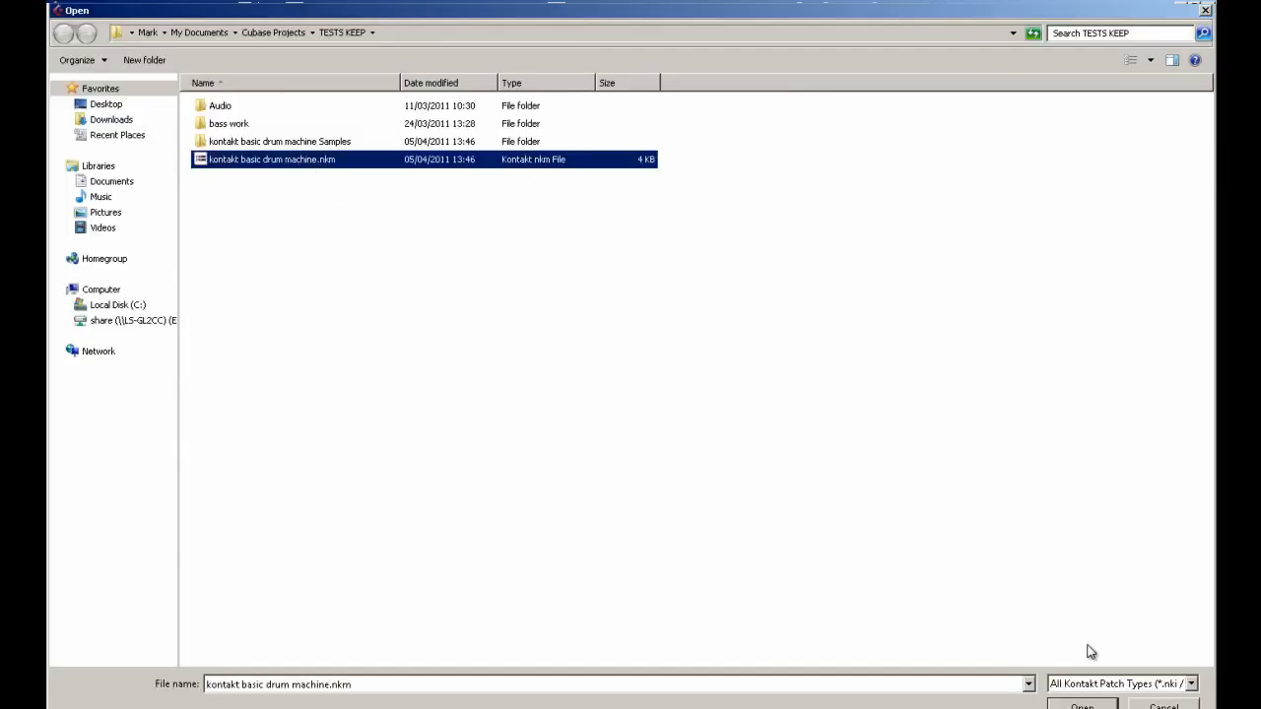
{"action": "key", "text": "Return"}
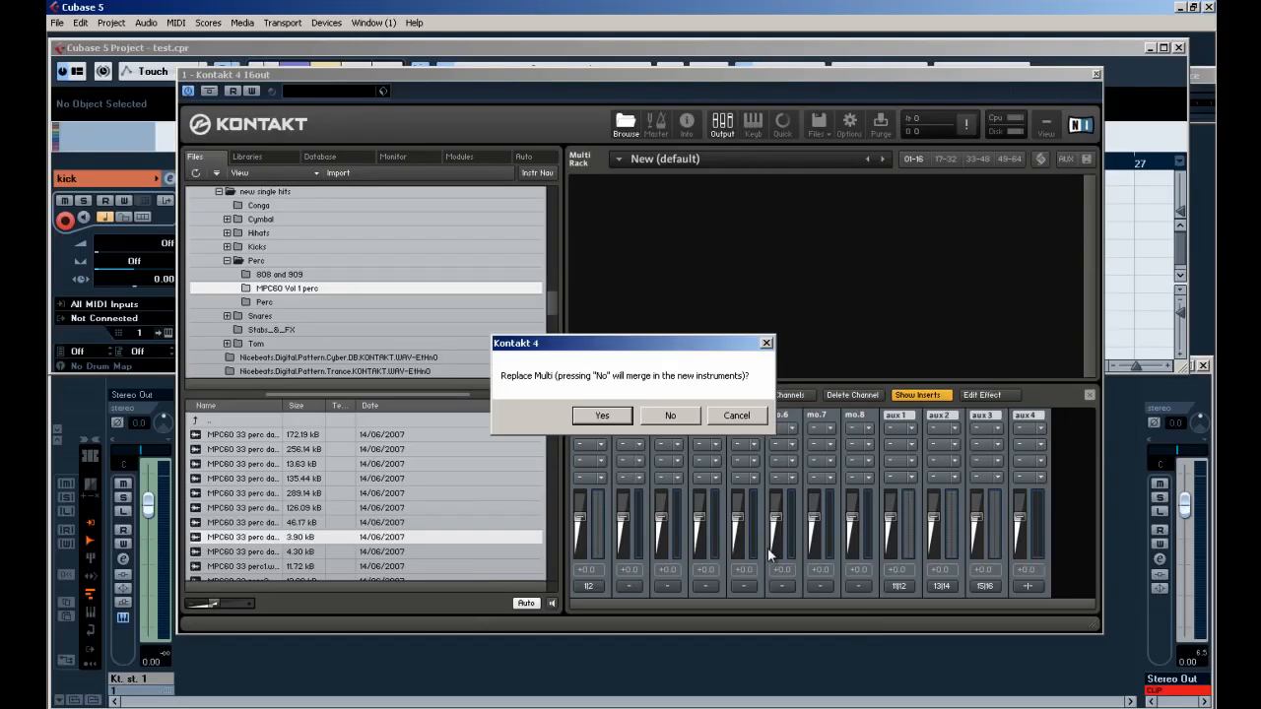
{"action": "left_click", "coordinate": [617, 419]}
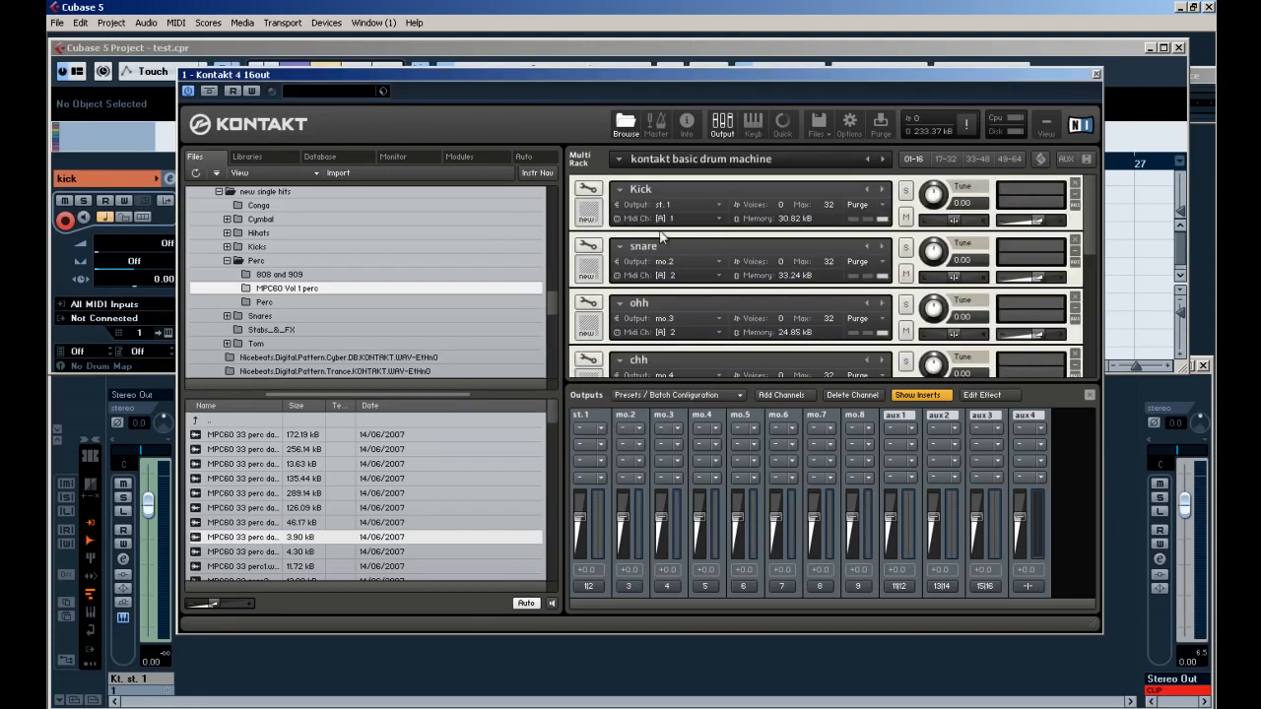
Hide Kontakt's output section, view the Kick instrument's key mapping, and close the Kontakt window.
{"action": "left_click", "coordinate": [1089, 396]}
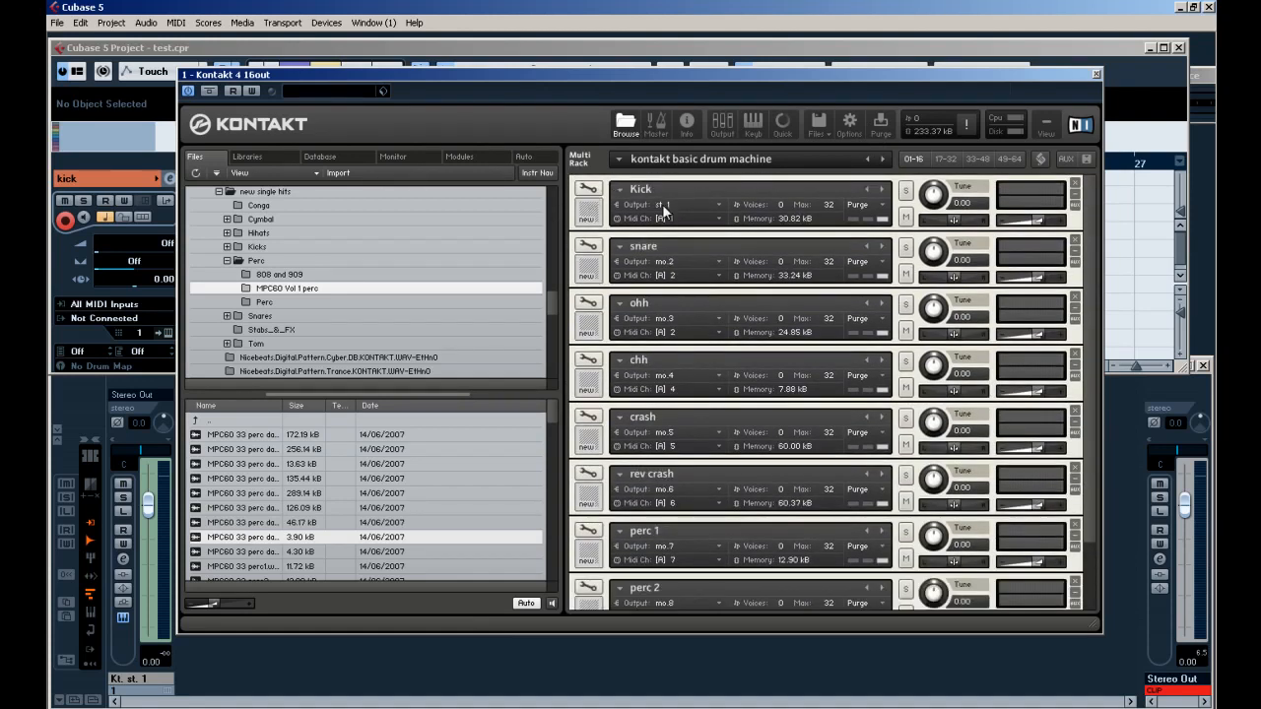
{"action": "left_click", "coordinate": [588, 189]}
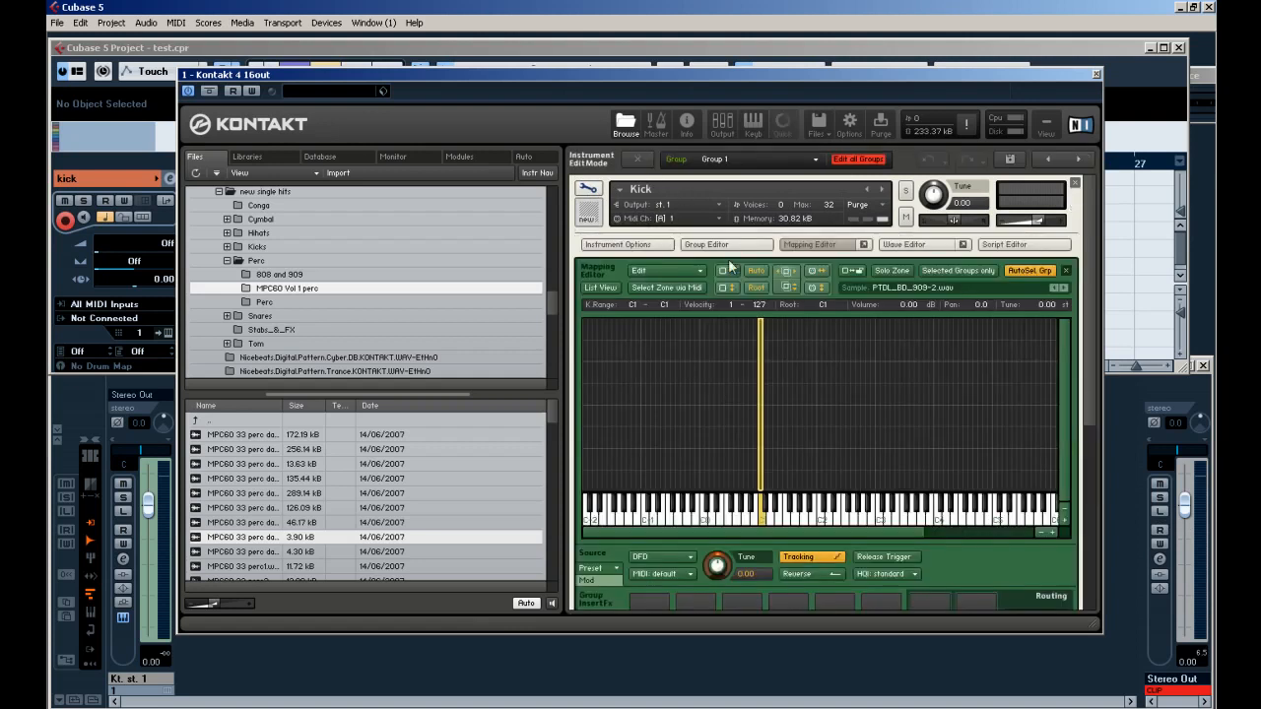
{"action": "left_click", "coordinate": [588, 189]}
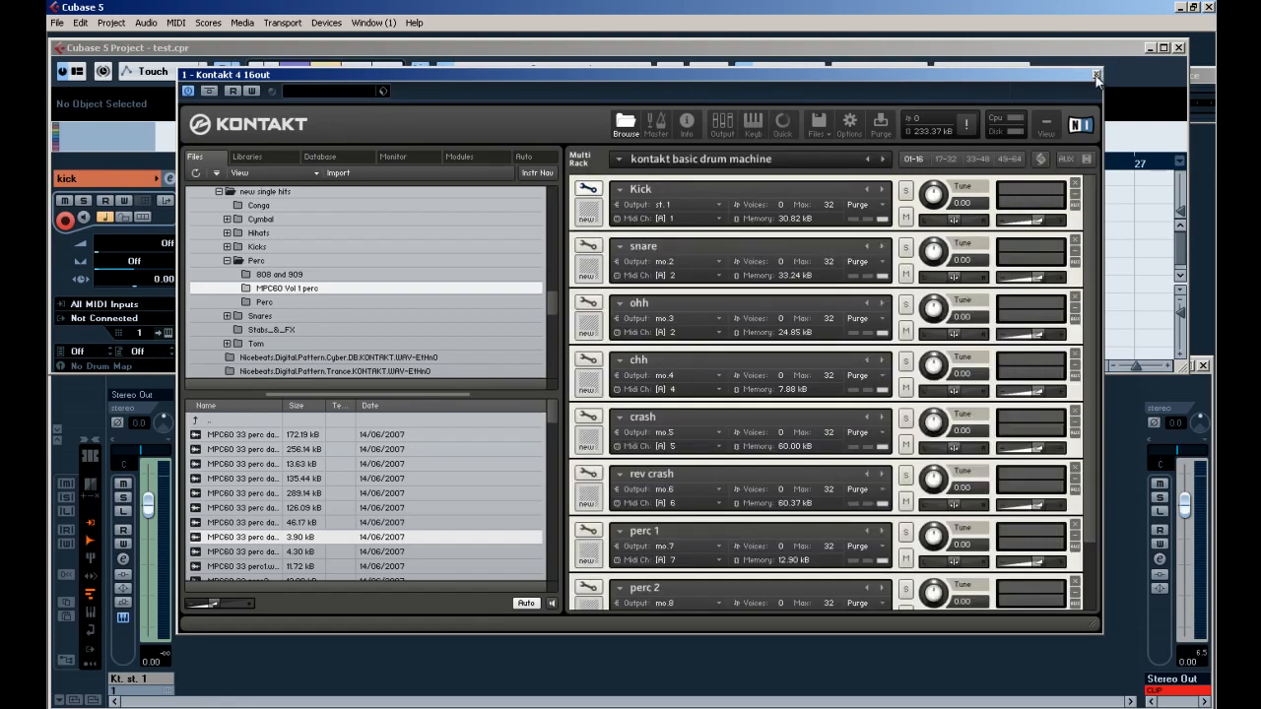
{"action": "left_click", "coordinate": [1095, 74]}
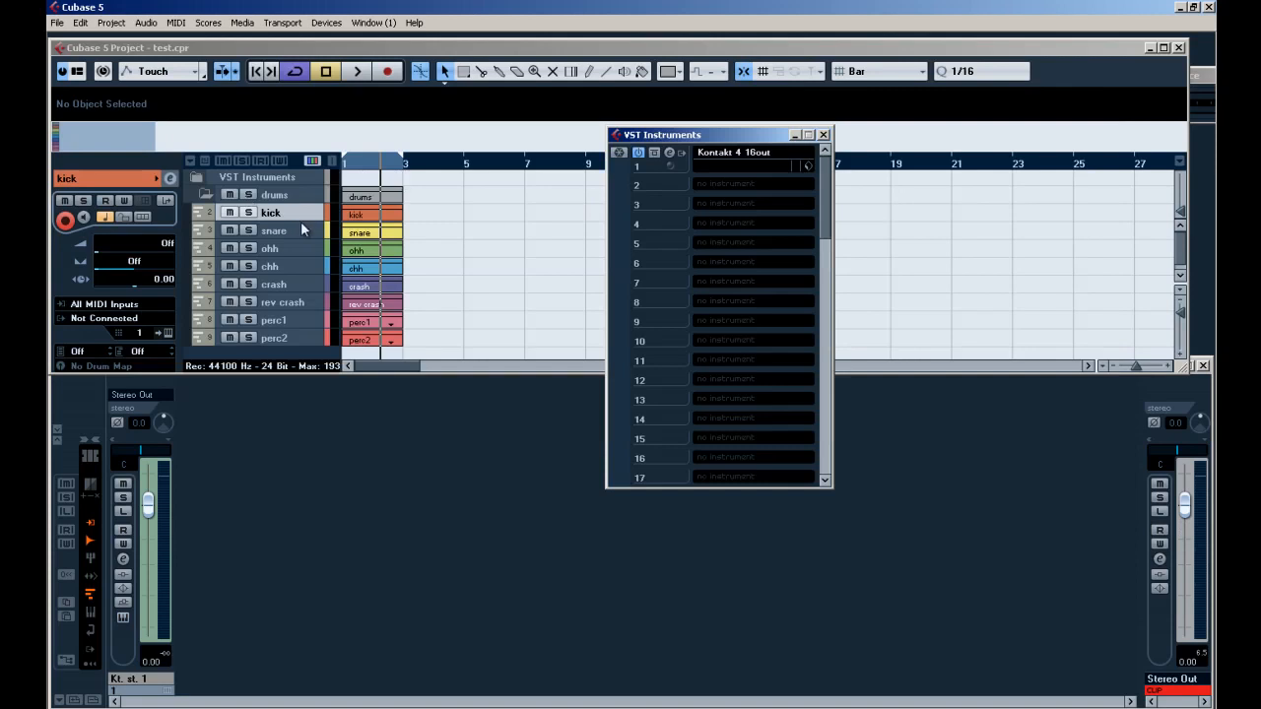
Route the kick, snare, ohh and chh MIDI tracks to the 1 - Kontakt 4 16out - Midi In output.
{"action": "left_click", "coordinate": [146, 318]}
{"action": "left_click", "coordinate": [148, 356]}
{"action": "key", "text": "Down"}
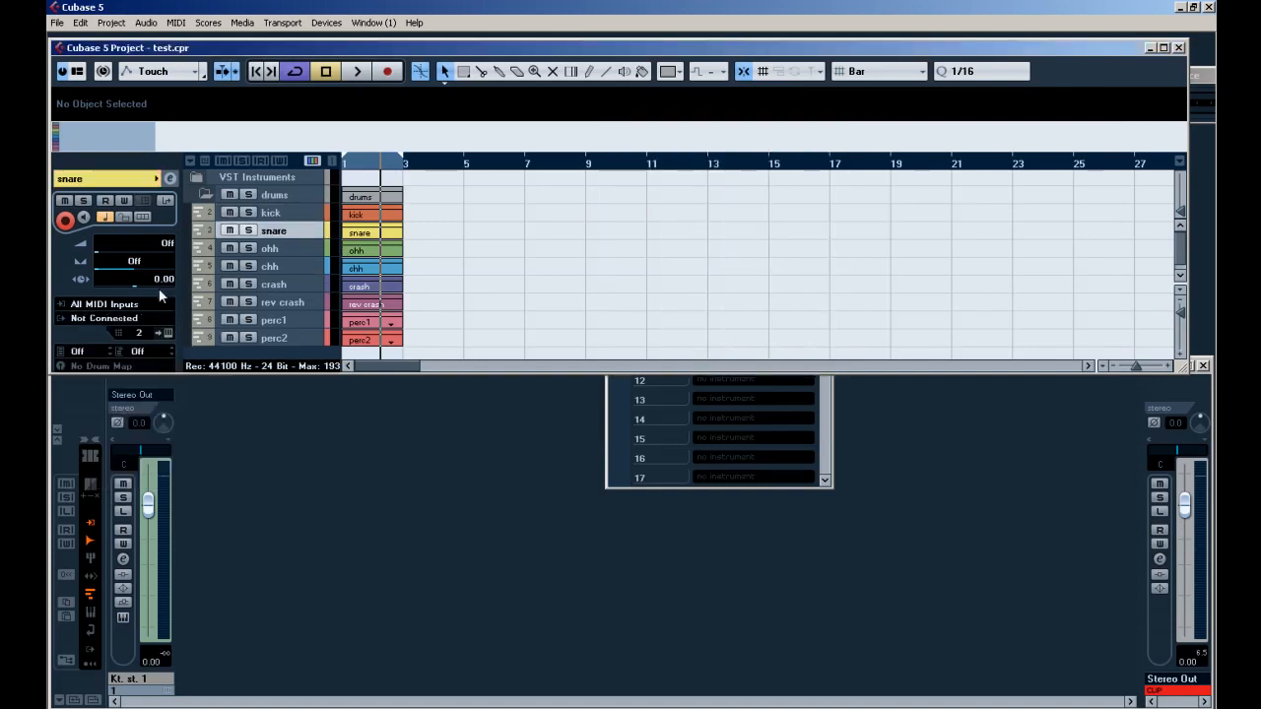
{"action": "left_click", "coordinate": [155, 319]}
{"action": "left_click", "coordinate": [147, 356]}
{"action": "key", "text": "Down"}
{"action": "left_click", "coordinate": [146, 318]}
{"action": "left_click", "coordinate": [144, 355]}
{"action": "key", "text": "Down"}
{"action": "left_click", "coordinate": [146, 318]}
{"action": "left_click", "coordinate": [144, 355]}
{"action": "key", "text": "Down"}
Route the crash, rev crash, perc1 and perc2 MIDI tracks to the 1 - Kontakt 4 16out - Midi In output.
{"action": "left_click", "coordinate": [145, 318]}
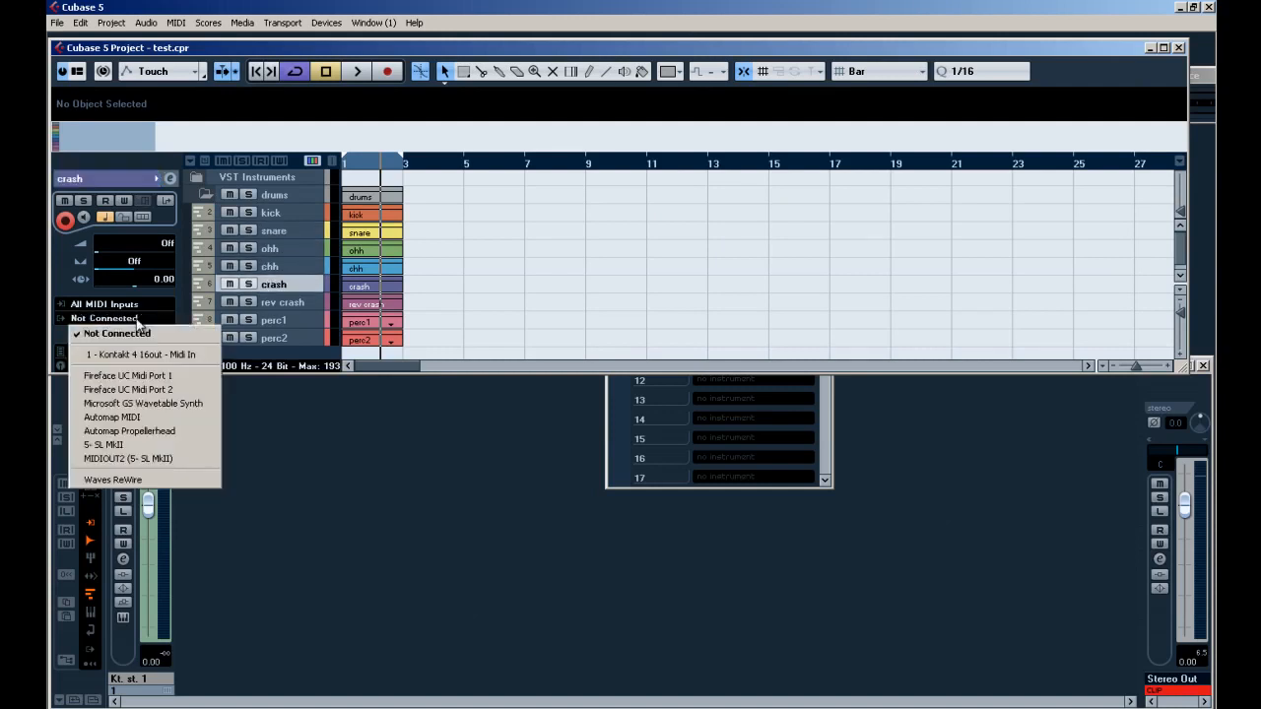
{"action": "left_click", "coordinate": [144, 355]}
{"action": "key", "text": "Down"}
{"action": "left_click", "coordinate": [146, 318]}
{"action": "left_click", "coordinate": [145, 357]}
{"action": "key", "text": "Down"}
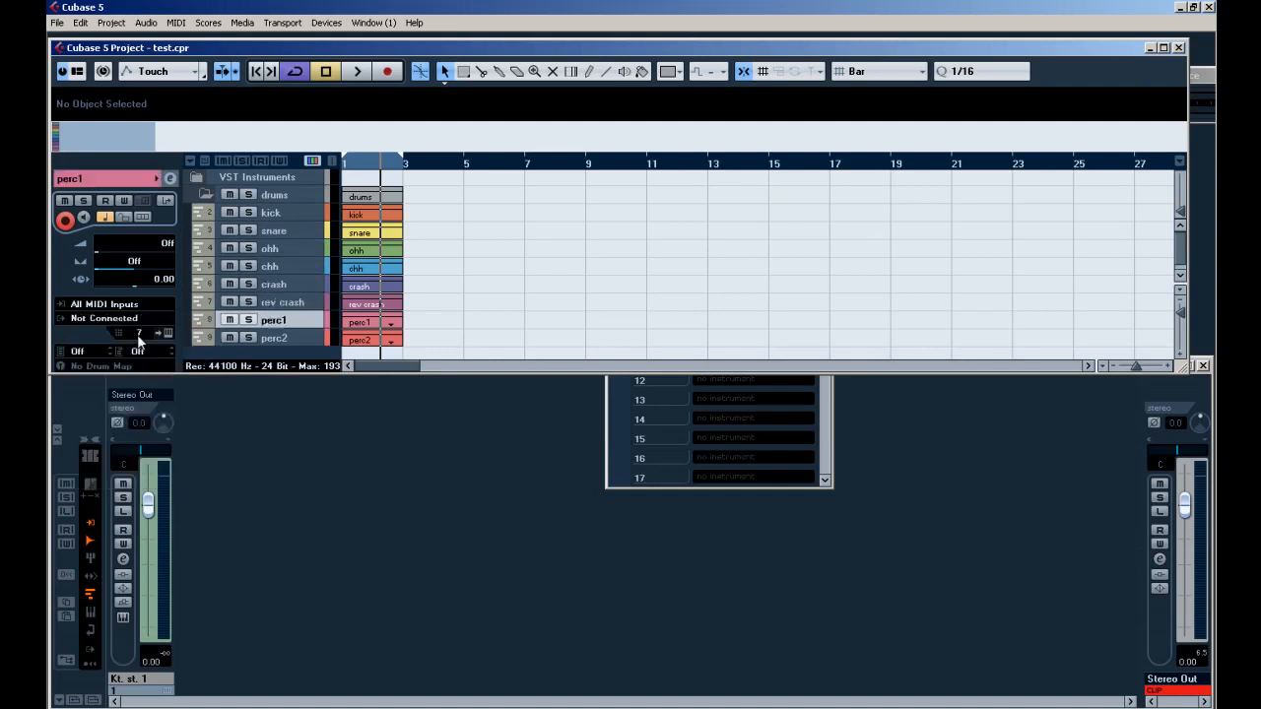
{"action": "left_click", "coordinate": [136, 320]}
{"action": "left_click", "coordinate": [137, 355]}
{"action": "key", "text": "Down"}
{"action": "left_click", "coordinate": [135, 321]}
{"action": "left_click", "coordinate": [137, 355]}
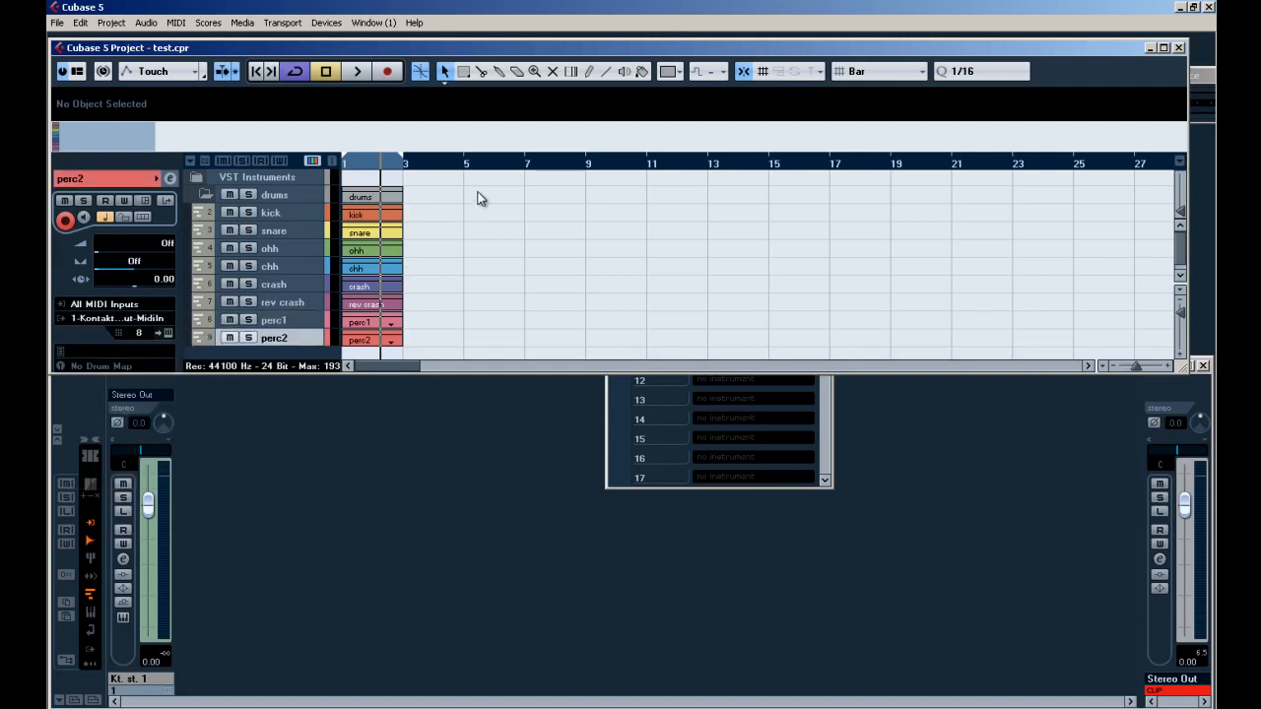
Play the drum loop through the reloaded multi, bring the mixer to the front, and stop playback.
{"action": "key", "text": "space"}
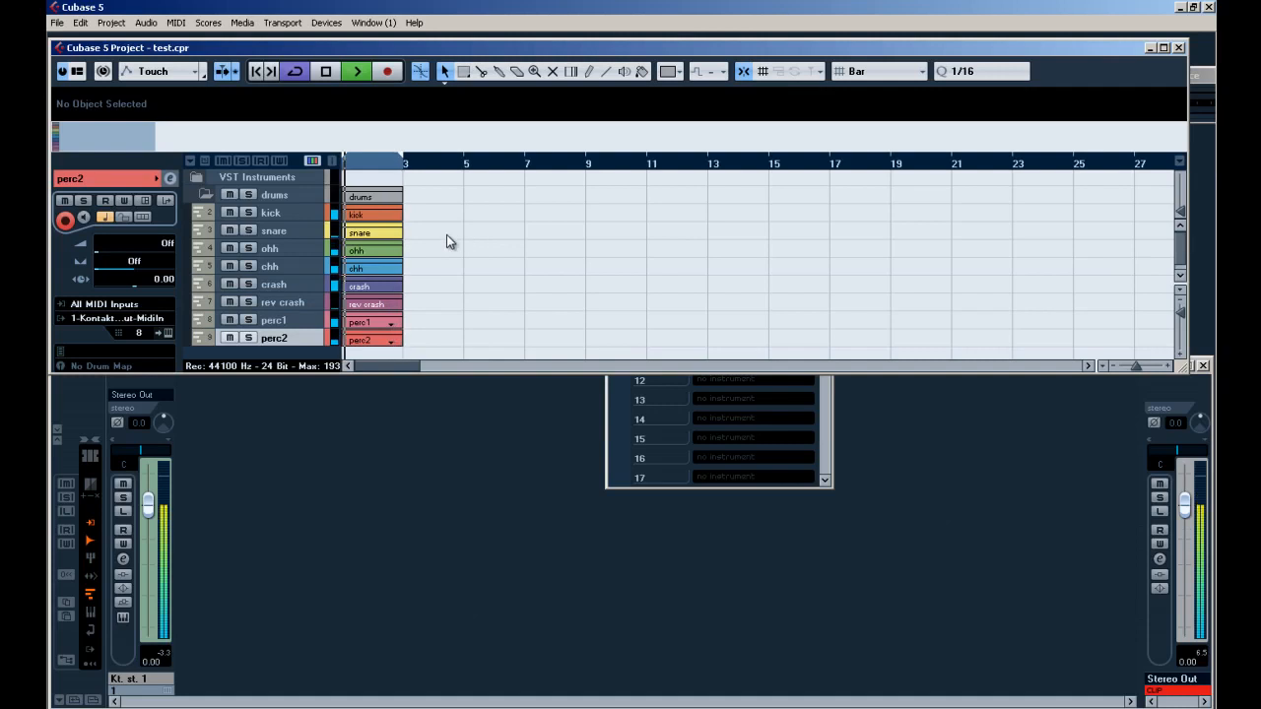
{"action": "left_click", "coordinate": [295, 407]}
{"action": "key", "text": "space"}
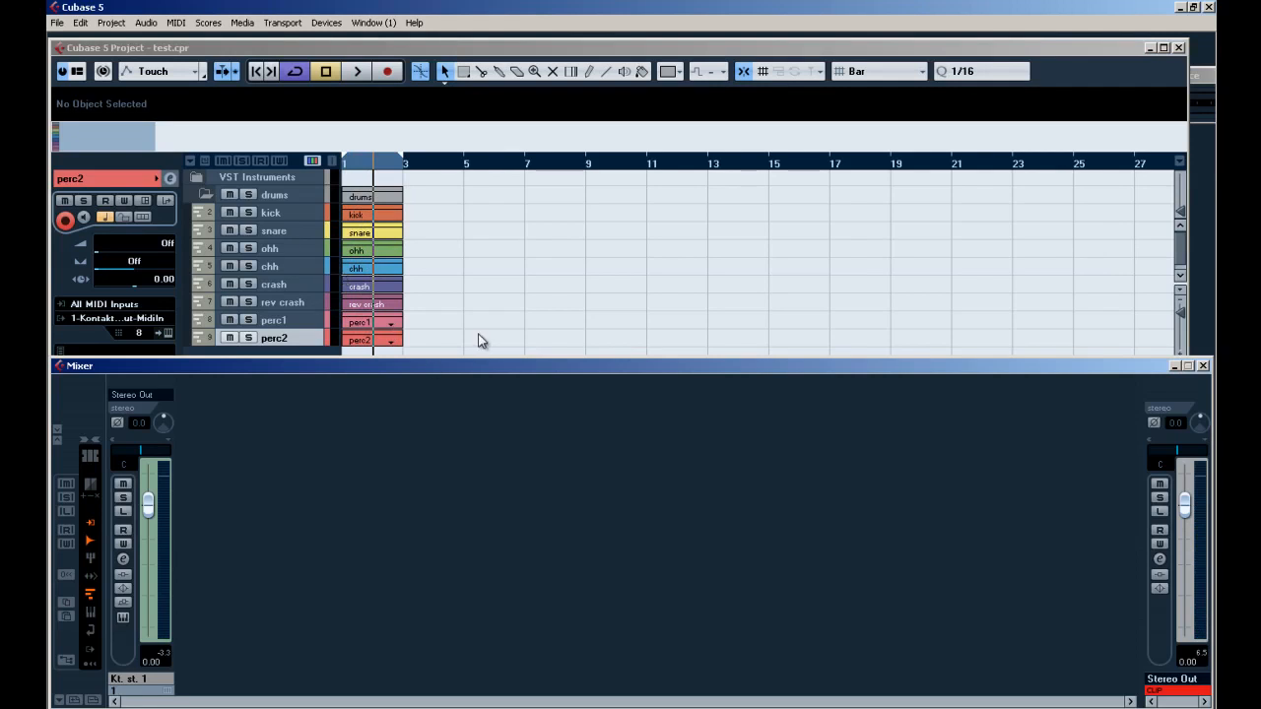
Reopen the VST Instruments rack and activate Kontakt's Kt. mo.2 output, keeping it active when asked about deactivation.
{"action": "key", "text": "F11"}
{"action": "left_click", "coordinate": [682, 158]}
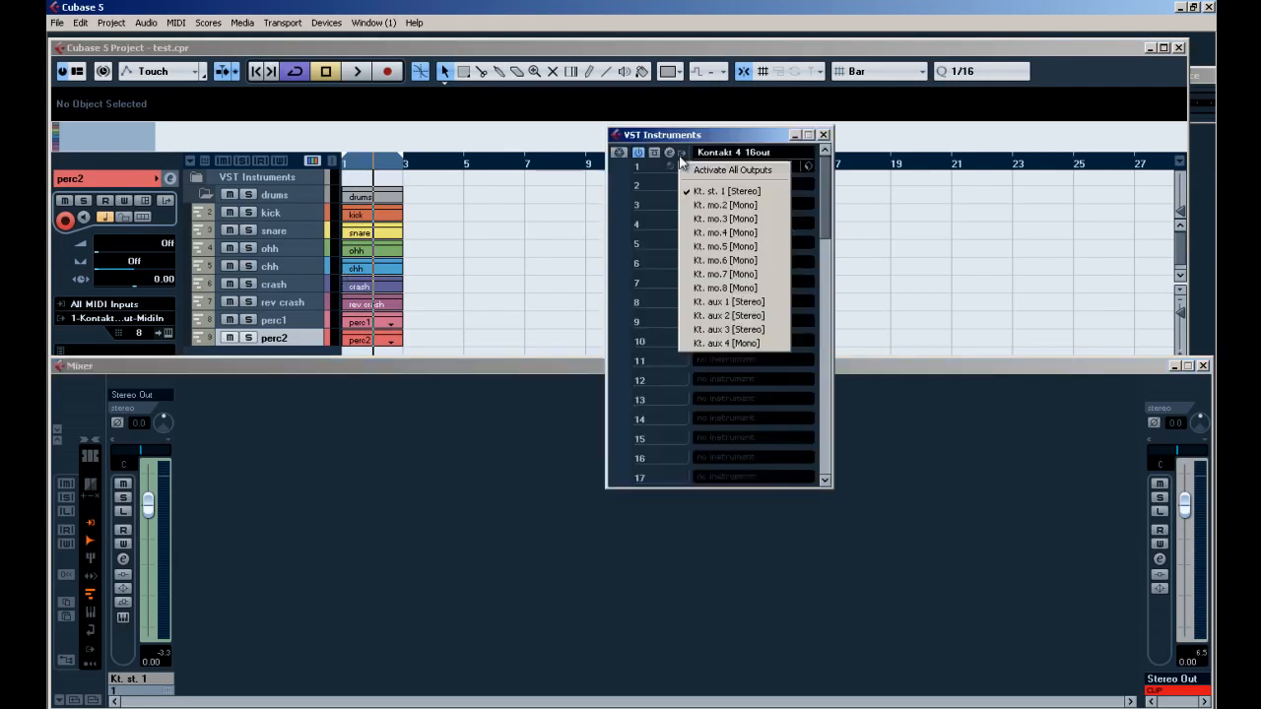
{"action": "left_click", "coordinate": [700, 205]}
{"action": "left_click", "coordinate": [682, 158]}
{"action": "left_click", "coordinate": [701, 205]}
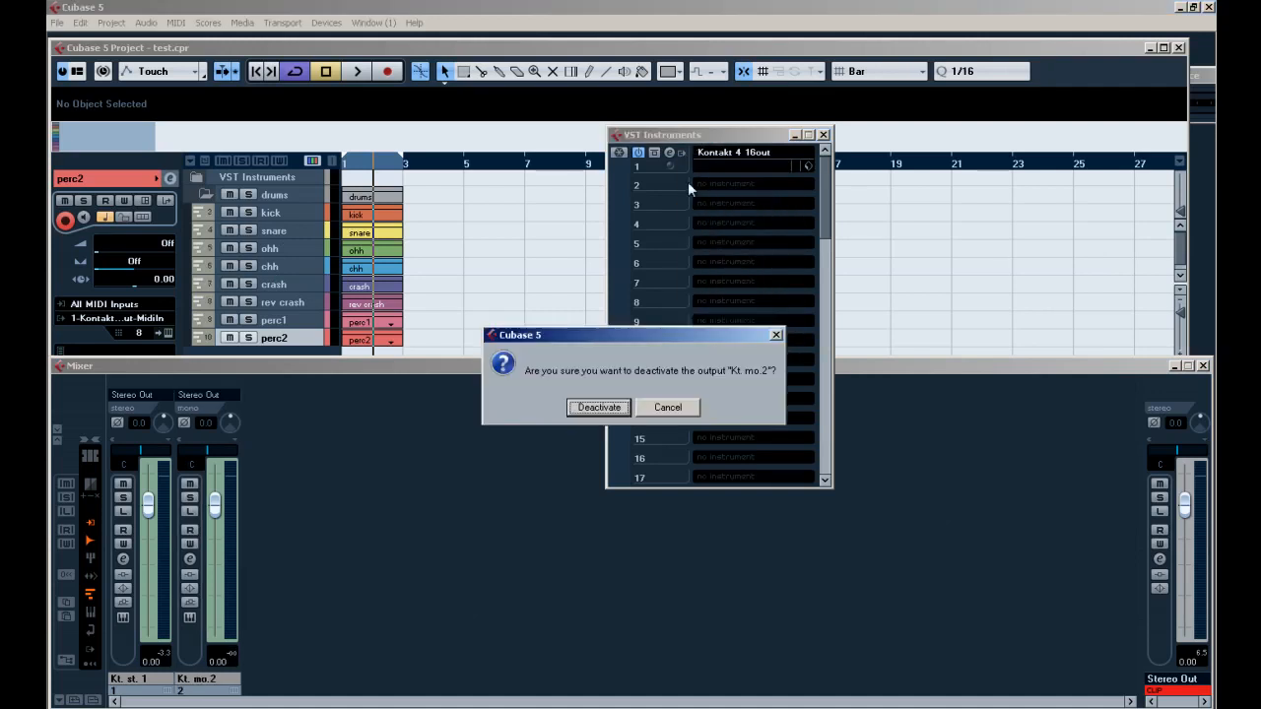
{"action": "left_click", "coordinate": [666, 408]}
Activate Kontakt's mono outputs Kt. mo.3 through Kt. mo.8 and close the VST Instruments rack.
{"action": "left_click", "coordinate": [680, 156]}
{"action": "left_click", "coordinate": [684, 135]}
{"action": "left_click", "coordinate": [682, 155]}
{"action": "left_click", "coordinate": [710, 232]}
{"action": "left_click", "coordinate": [682, 155]}
{"action": "left_click", "coordinate": [710, 246]}
{"action": "left_click", "coordinate": [682, 154]}
{"action": "left_click", "coordinate": [686, 203]}
{"action": "left_click", "coordinate": [682, 155]}
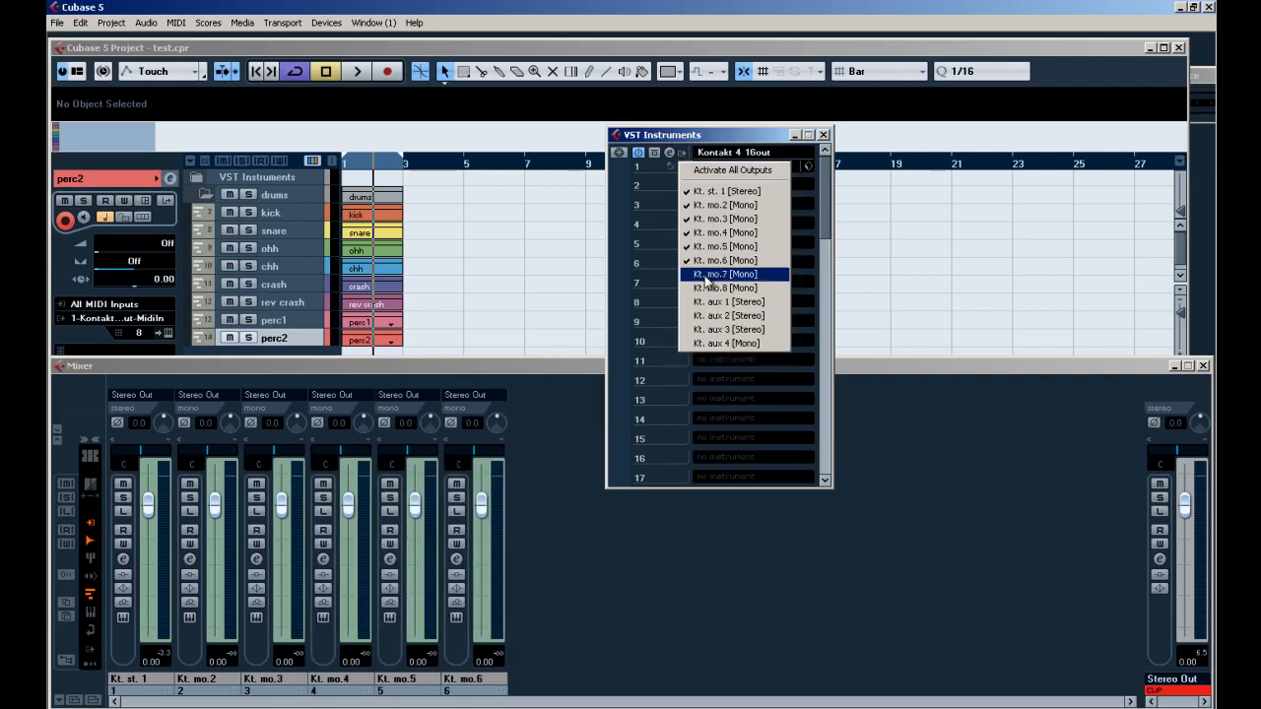
{"action": "left_click", "coordinate": [710, 274]}
{"action": "left_click", "coordinate": [682, 154]}
{"action": "left_click", "coordinate": [710, 287]}
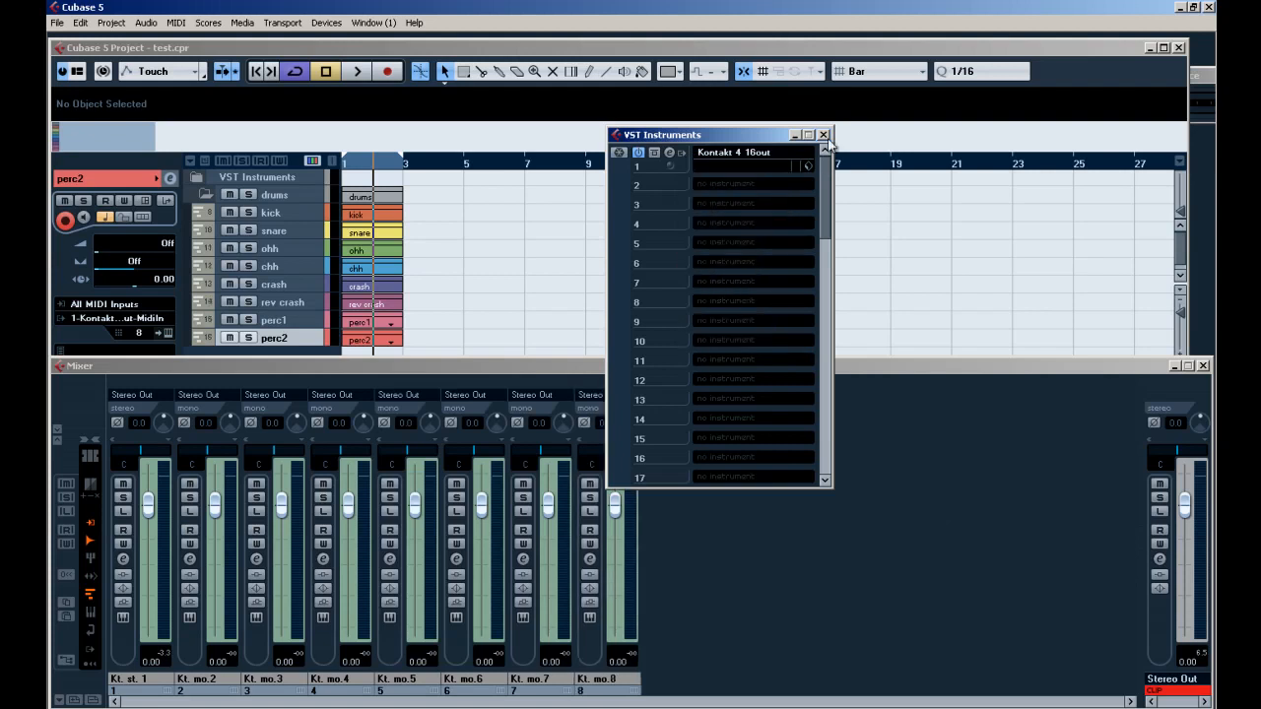
{"action": "left_click", "coordinate": [823, 134]}
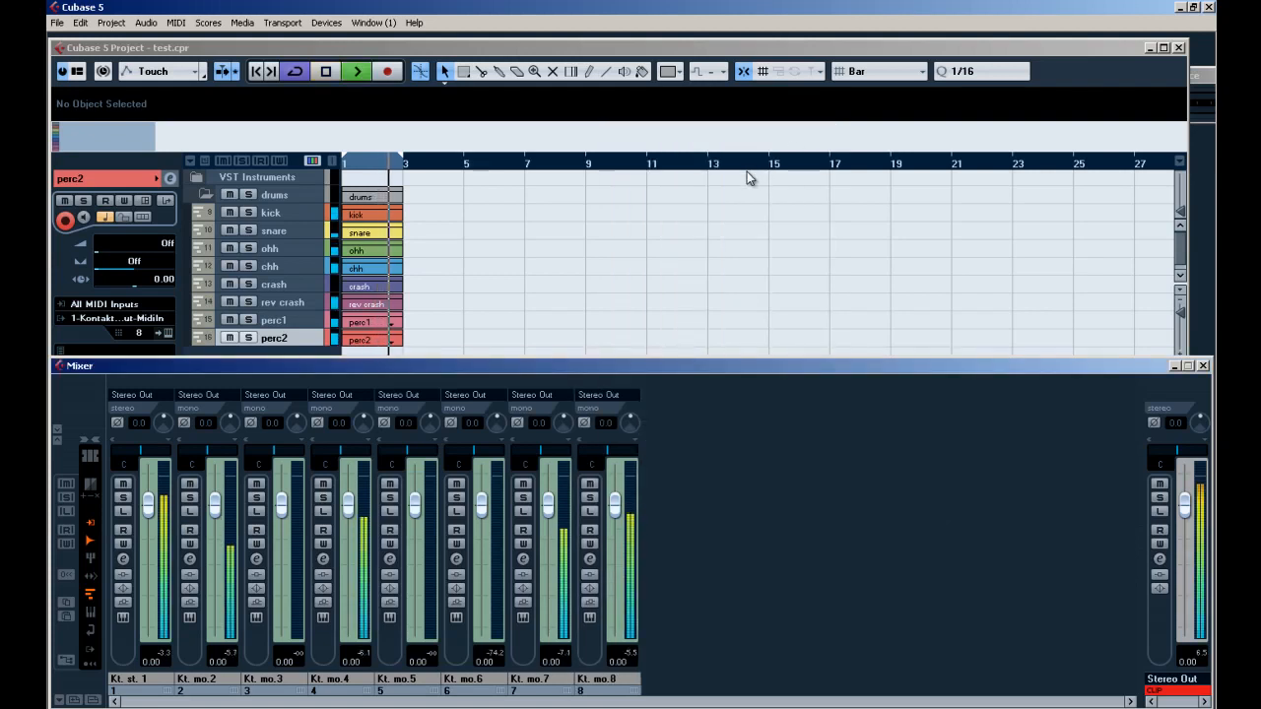
Stop playback and pull the faders of Kt. mo.2 through Kt. mo.8 all the way down.
{"action": "key", "text": "space"}
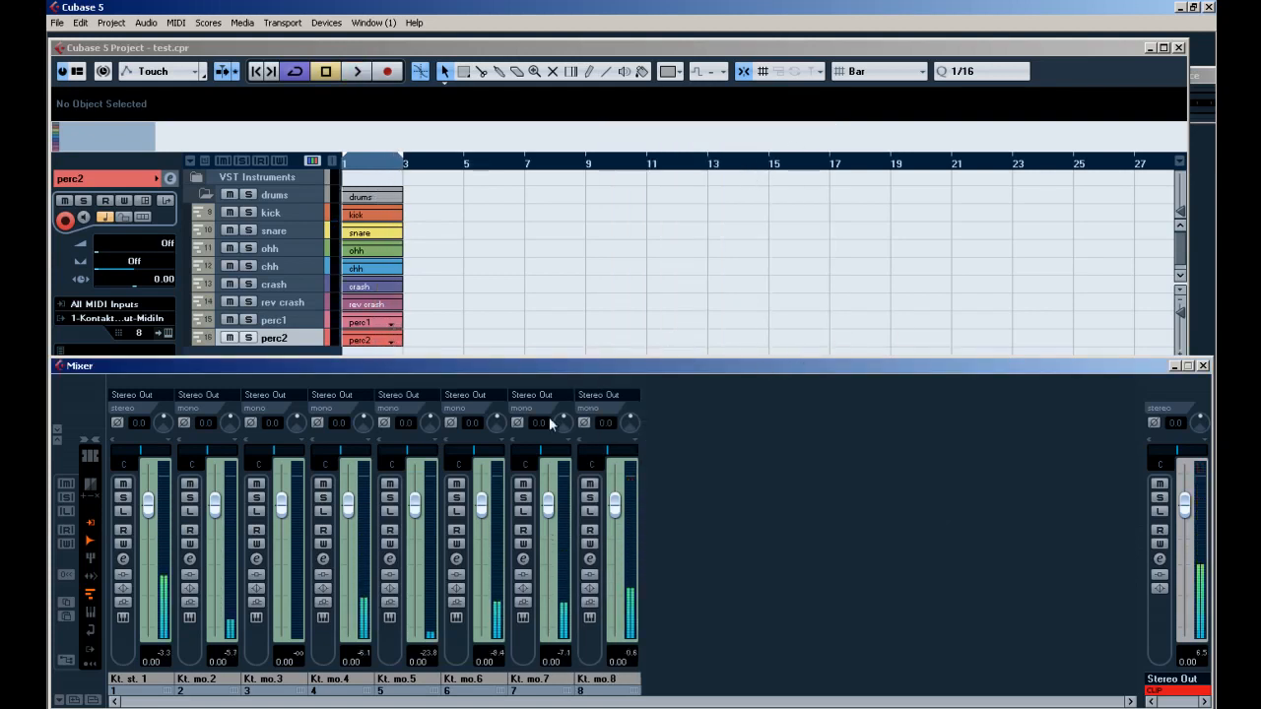
{"action": "left_click_drag", "start_coordinate": [216, 505], "coordinate": [261, 624]}
{"action": "left_click_drag", "start_coordinate": [294, 515], "coordinate": [293, 627]}
{"action": "left_click_drag", "start_coordinate": [347, 505], "coordinate": [352, 648]}
{"action": "left_click_drag", "start_coordinate": [418, 508], "coordinate": [417, 626]}
{"action": "left_click_drag", "start_coordinate": [483, 507], "coordinate": [479, 668]}
{"action": "left_click_drag", "start_coordinate": [549, 504], "coordinate": [549, 631]}
{"action": "left_click_drag", "start_coordinate": [615, 506], "coordinate": [615, 631]}
Start the loop and raise the faders to about -6.31 on Kt. mo.2, -5.57 on mo.3, -12.56 on mo.4 and -7.85 on mo.5.
{"action": "key", "text": "space"}
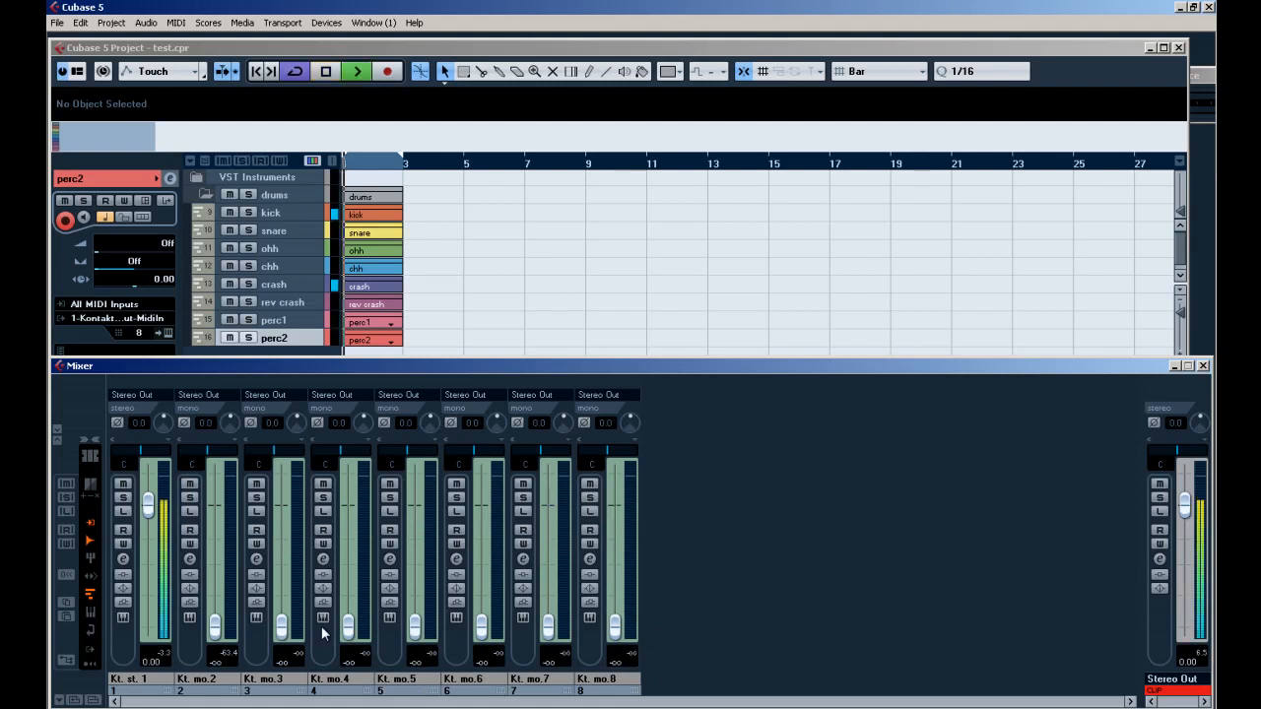
{"action": "left_click_drag", "start_coordinate": [217, 628], "coordinate": [237, 548]}
{"action": "left_click_drag", "start_coordinate": [281, 624], "coordinate": [283, 537]}
{"action": "left_click_drag", "start_coordinate": [348, 623], "coordinate": [347, 563]}
{"action": "left_click_drag", "start_coordinate": [414, 624], "coordinate": [415, 548]}
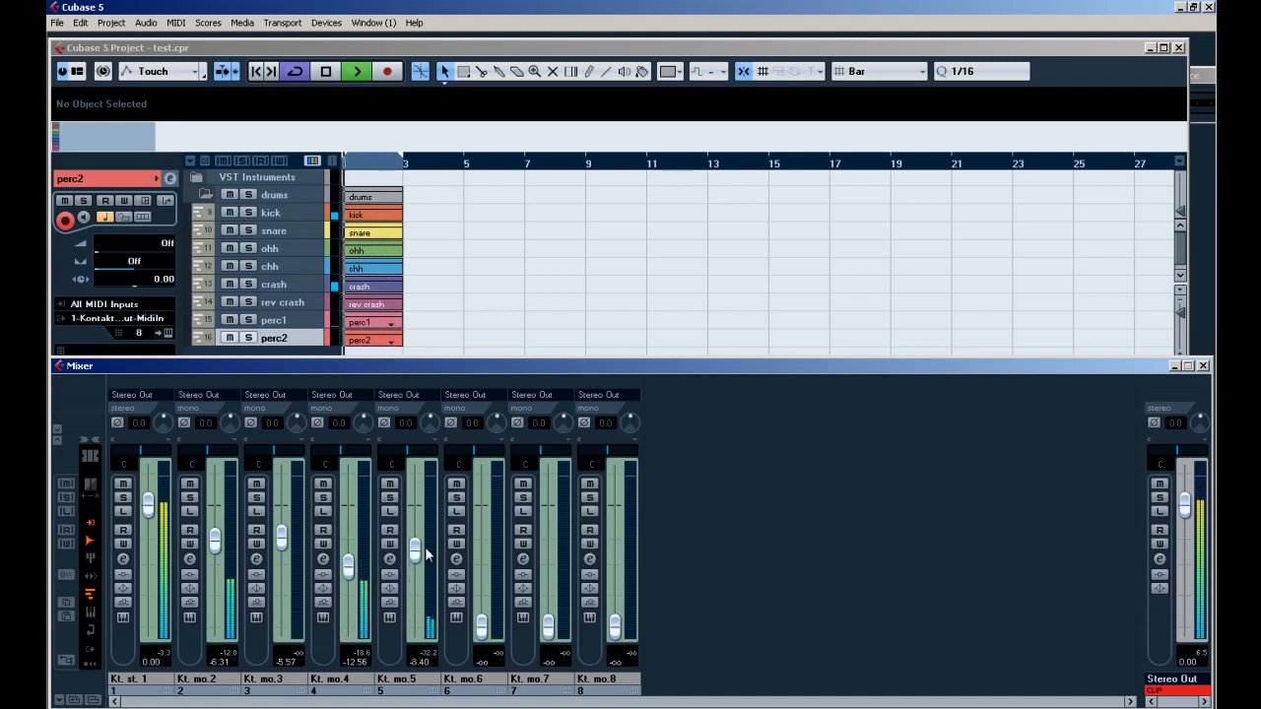
Raise Kt. mo.6 to about -11.42, mo.7 to -9.55 and mo.8 to -13.52, panning mo.7 hard left and mo.8 hard right.
{"action": "left_click_drag", "start_coordinate": [481, 624], "coordinate": [480, 562]}
{"action": "left_click_drag", "start_coordinate": [547, 620], "coordinate": [547, 554]}
{"action": "left_click_drag", "start_coordinate": [615, 625], "coordinate": [615, 569]}
{"action": "left_click", "coordinate": [539, 445]}
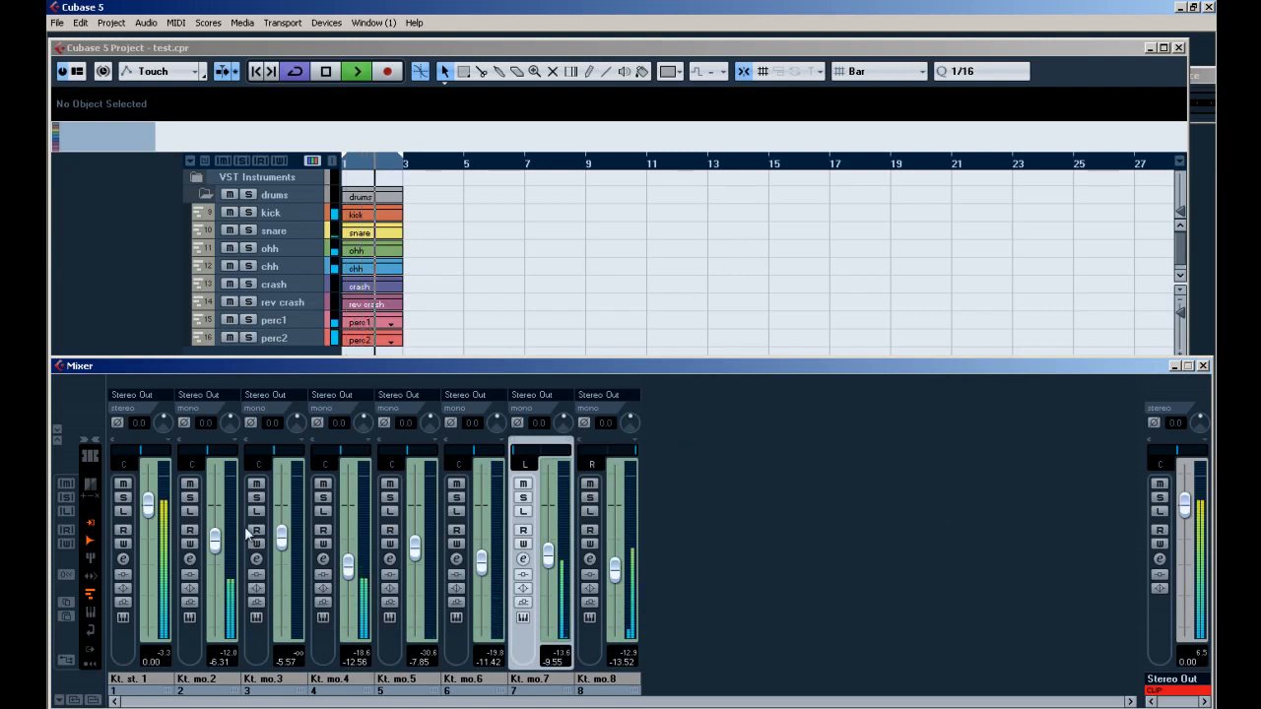
Solo the Kt. mo.3 channel and check the MIDI channel assignments of the kick, snare and ohh tracks.
{"action": "left_click", "coordinate": [256, 498]}
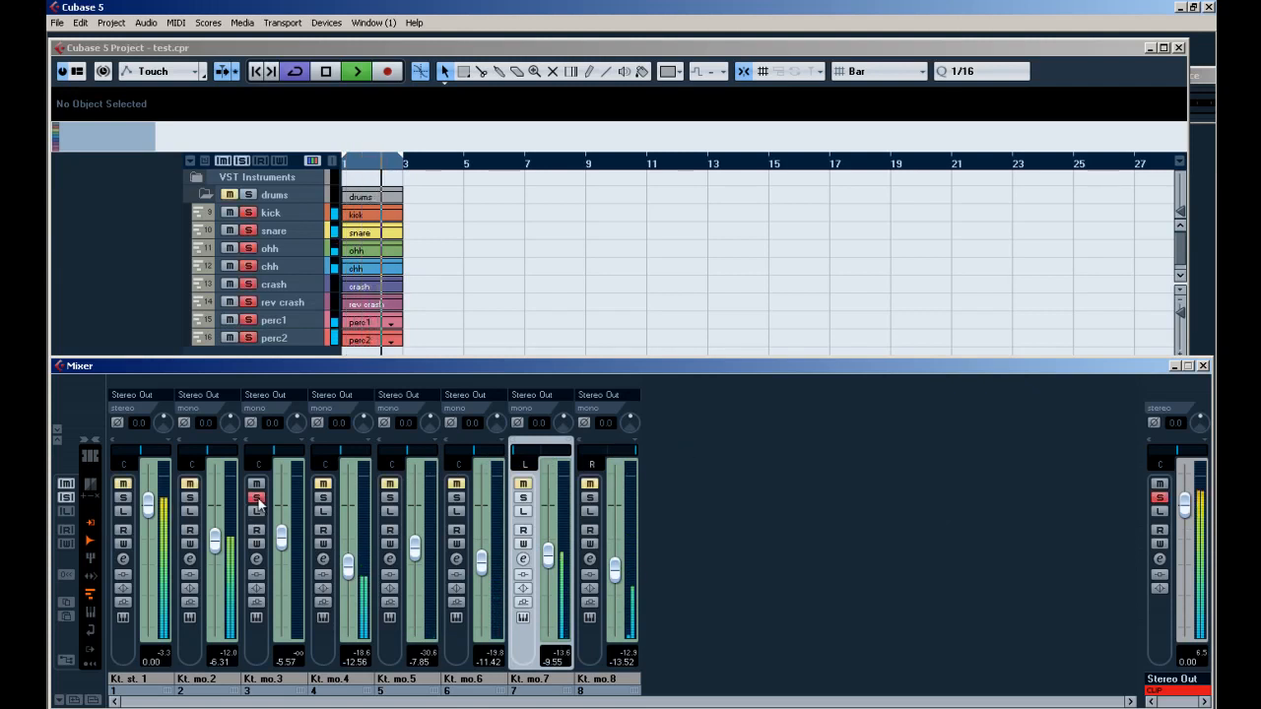
{"action": "left_click", "coordinate": [284, 248]}
{"action": "left_click", "coordinate": [286, 212]}
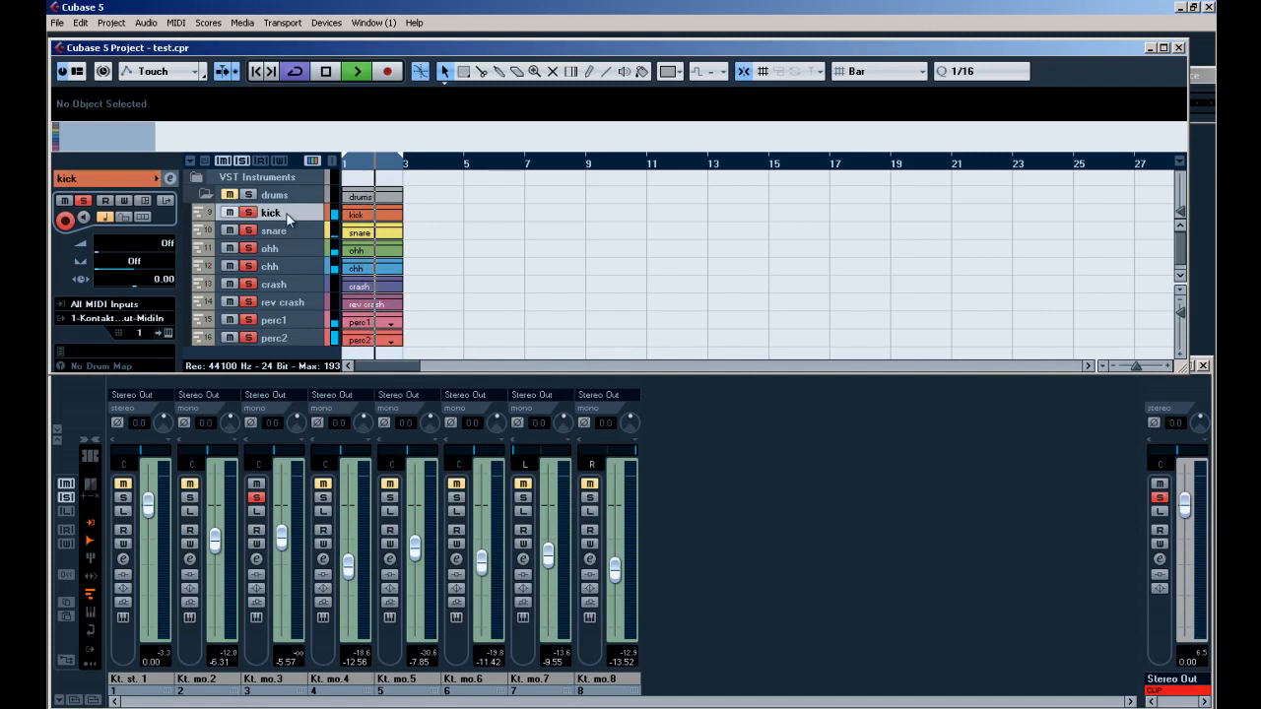
{"action": "left_click", "coordinate": [283, 234]}
{"action": "left_click", "coordinate": [282, 248]}
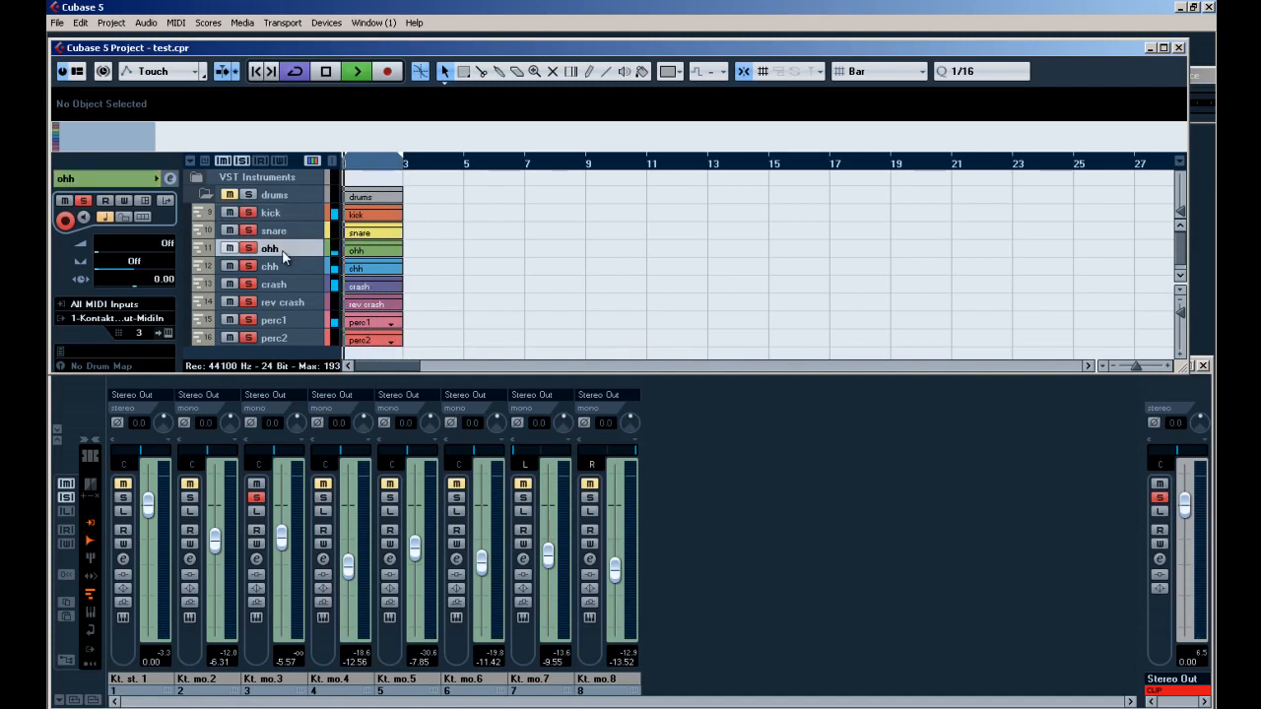
{"action": "left_click", "coordinate": [844, 434]}
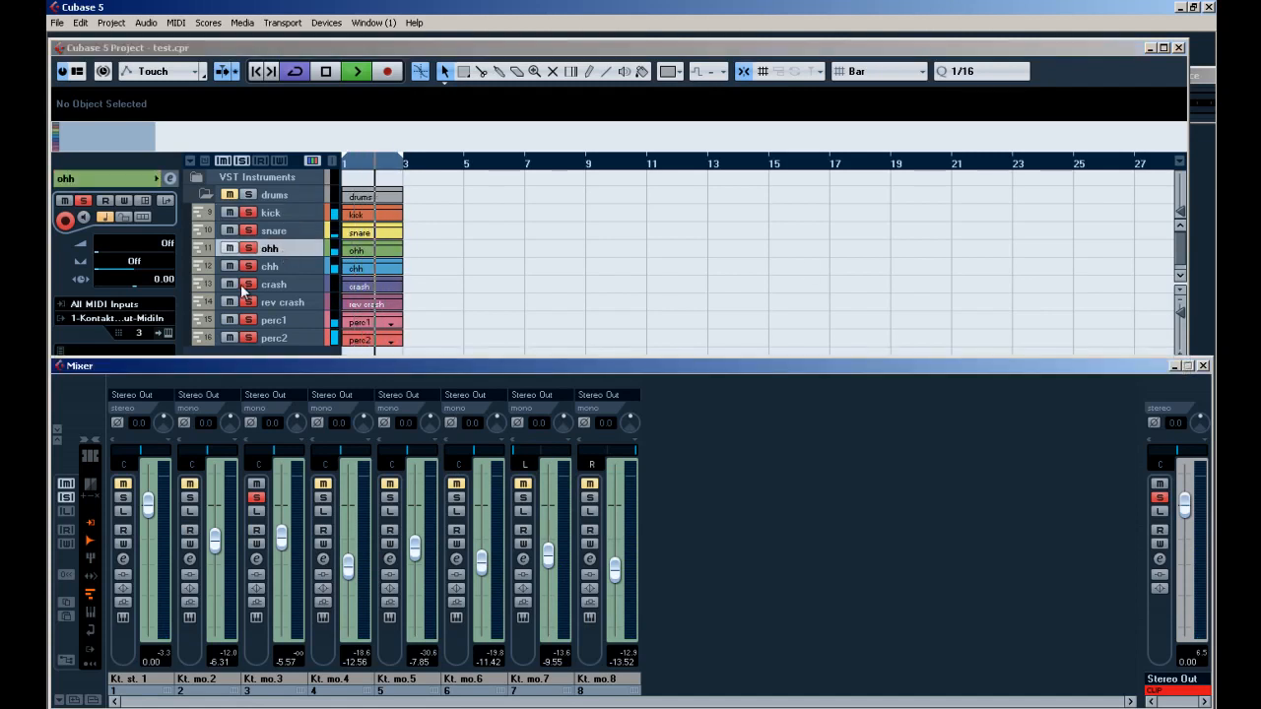
Set the ohh instrument's MIDI channel in Kontakt to Port A channel 3 and close the Kontakt window.
{"action": "left_click", "coordinate": [168, 333]}
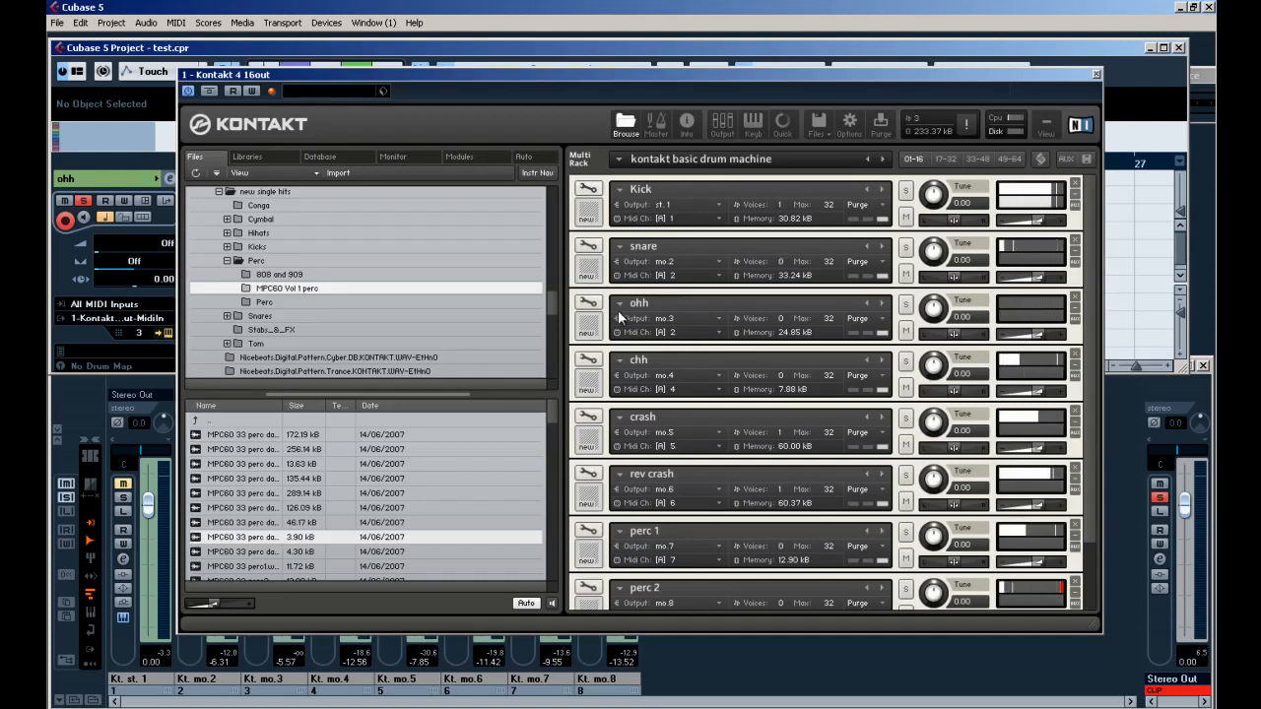
{"action": "left_click", "coordinate": [721, 337]}
{"action": "mouse_move", "coordinate": [695, 360]}
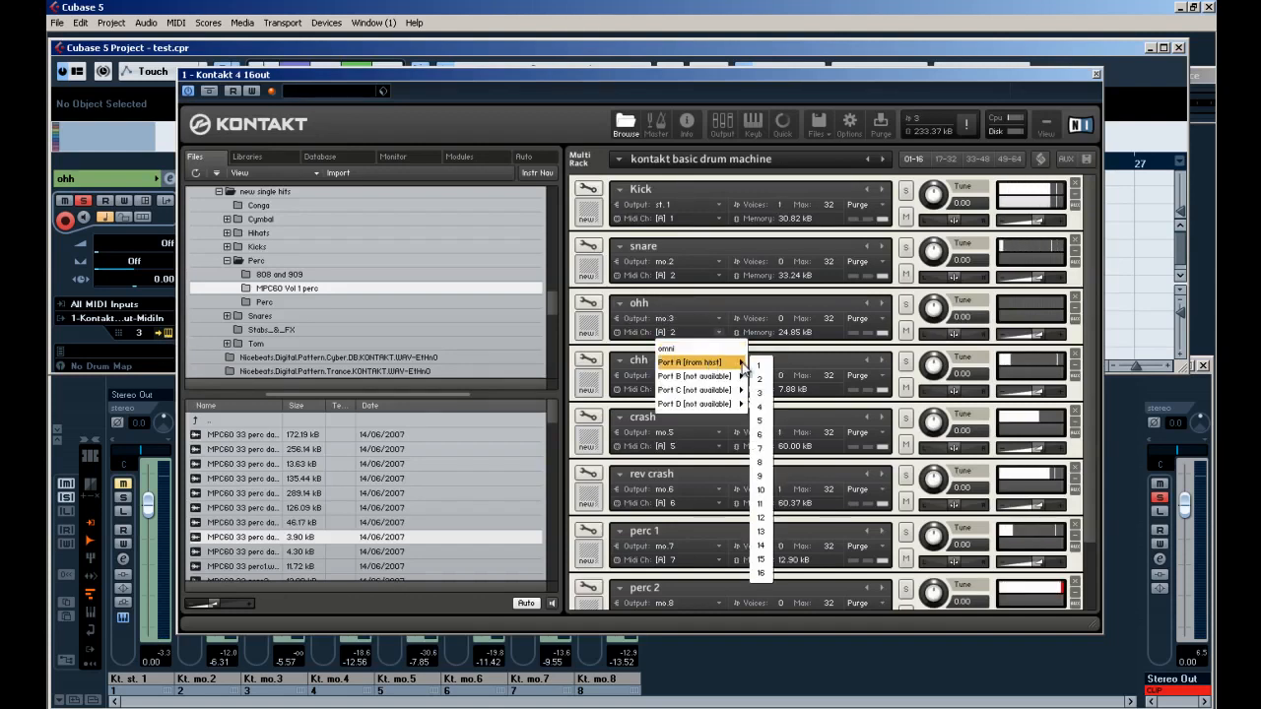
{"action": "left_click", "coordinate": [764, 395]}
{"action": "left_click", "coordinate": [1097, 75]}
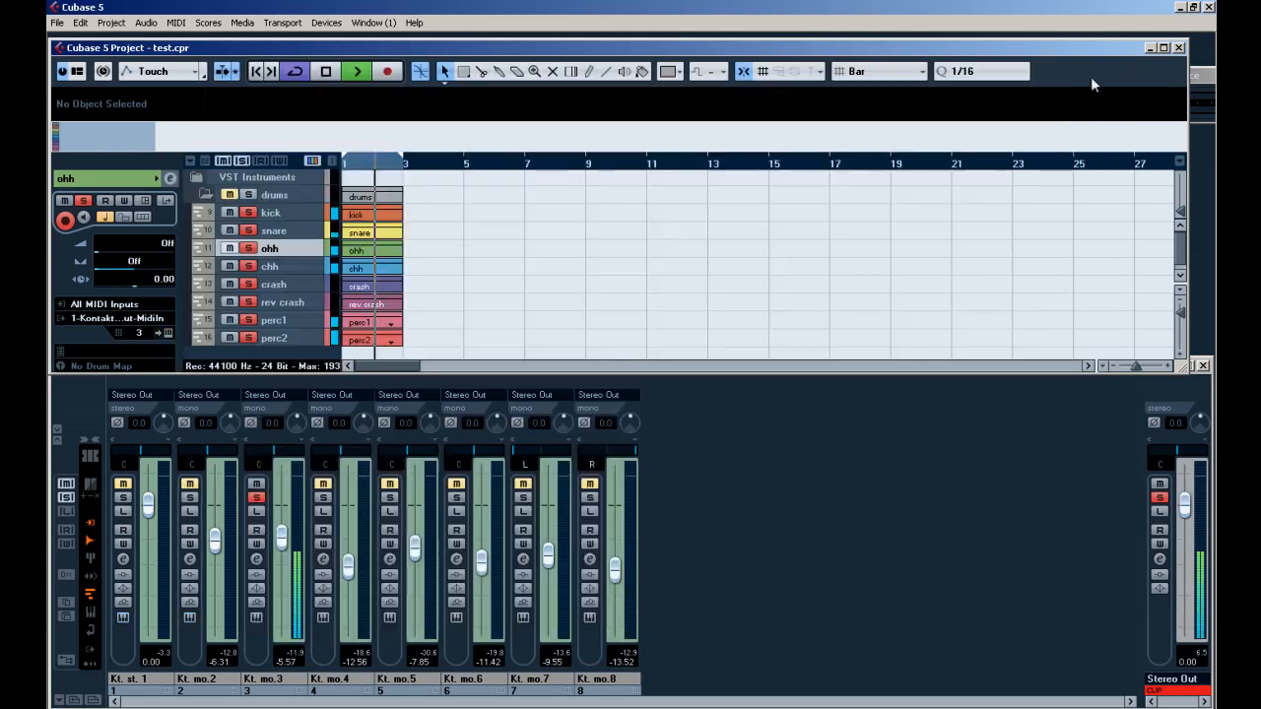
Unsolo Kt. mo.3, lower its fader to about -6.98, and stop playback.
{"action": "left_click", "coordinate": [257, 498]}
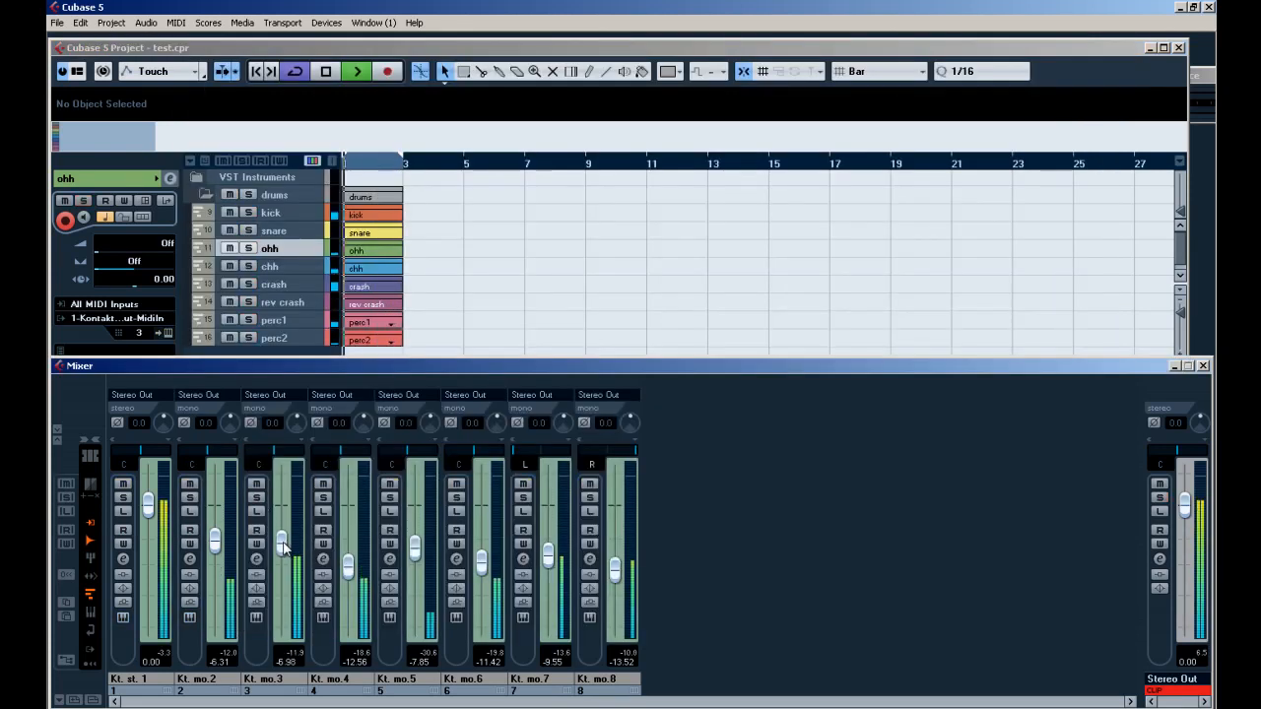
{"action": "key", "text": "space"}
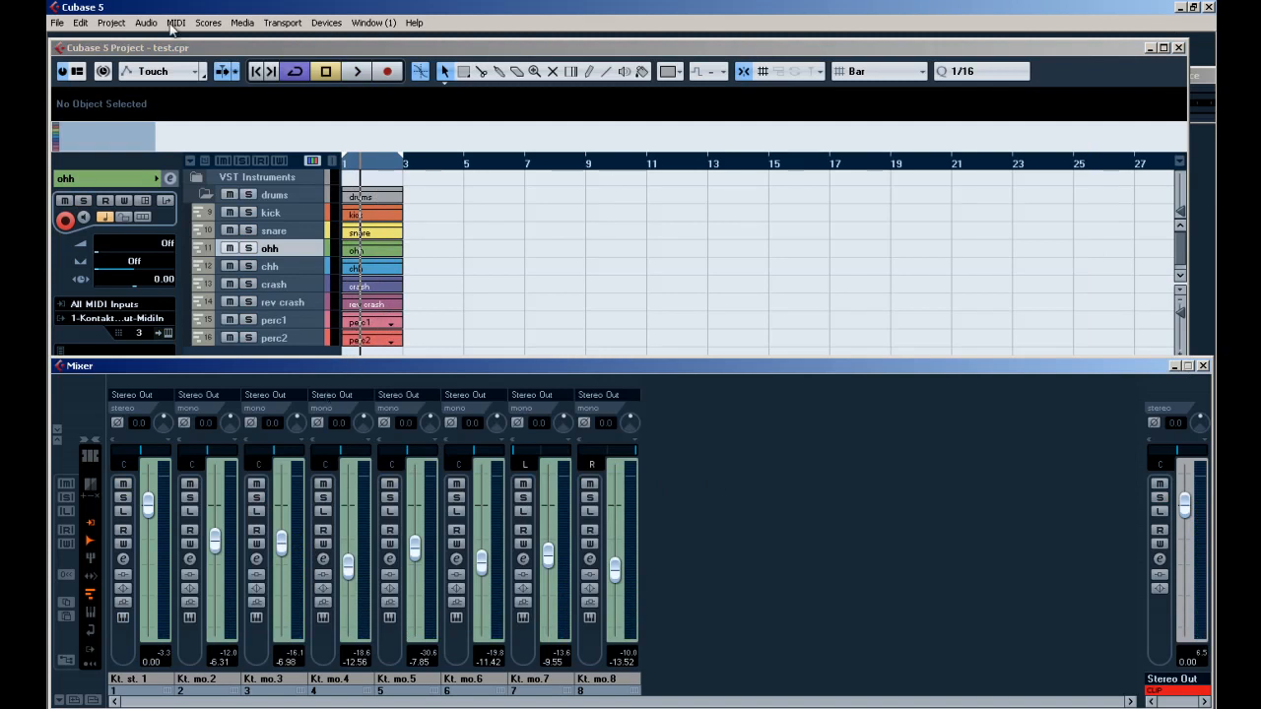
Save the project as a template named "basic drum setup".
{"action": "left_click", "coordinate": [57, 23]}
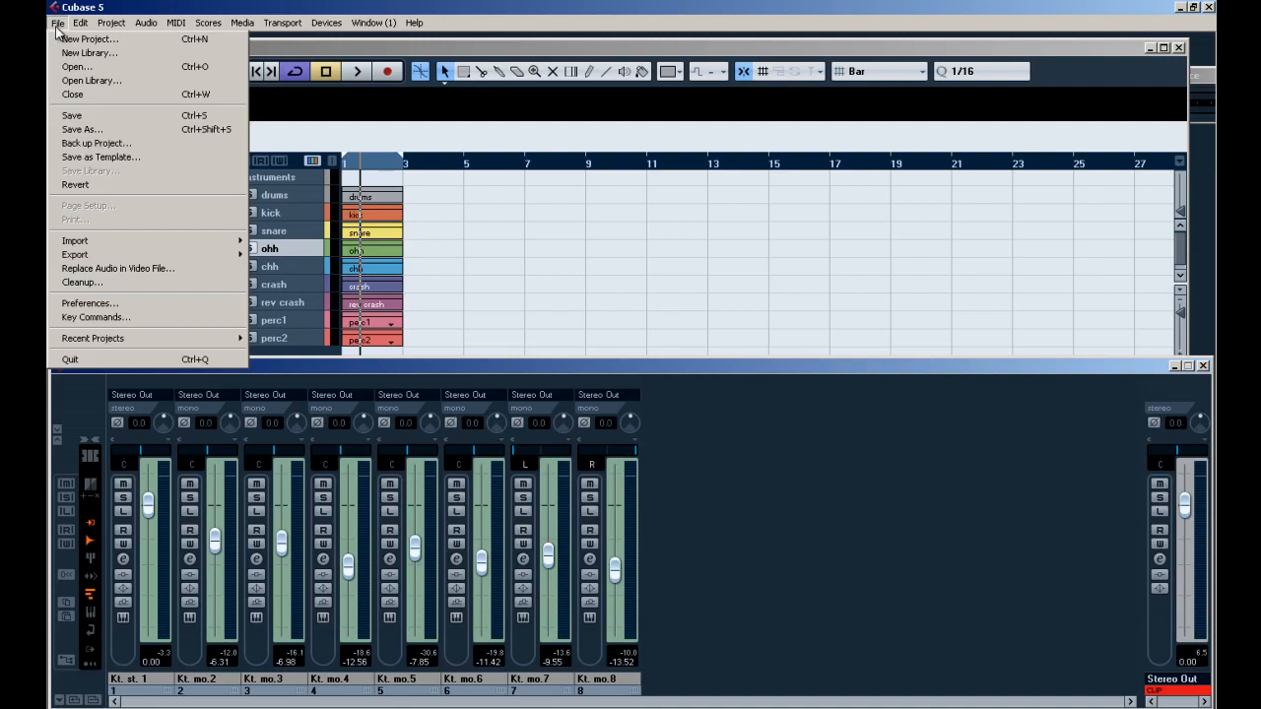
{"action": "left_click", "coordinate": [98, 156]}
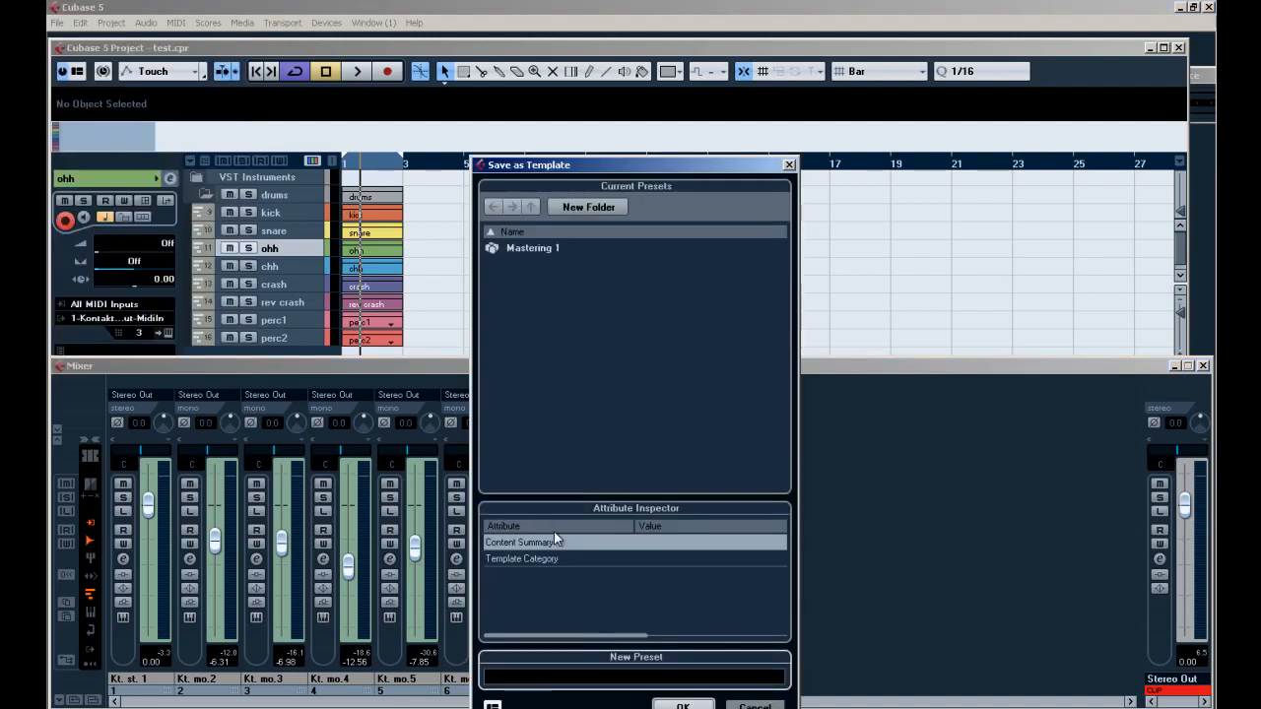
{"action": "type", "text": "basic drum setup"}
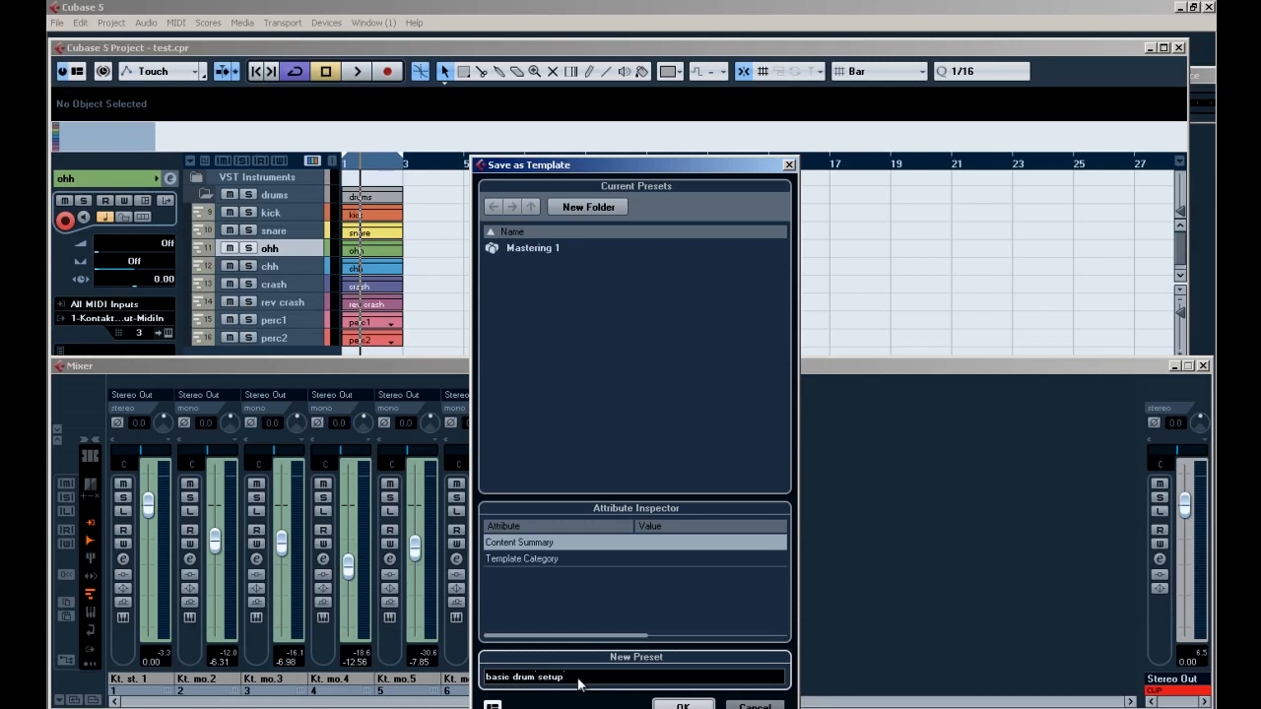
{"action": "left_click", "coordinate": [683, 703]}
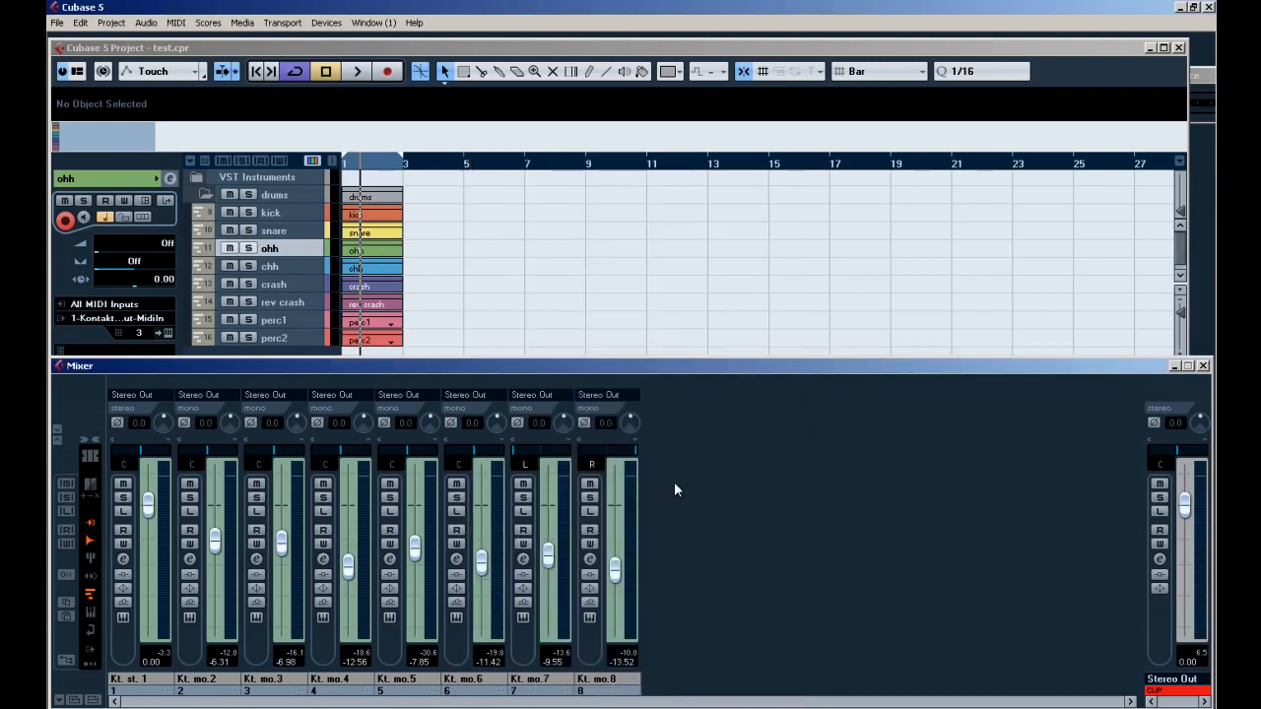
Close the test project without saving and create a new project from the "basic drum setup" template.
{"action": "left_click", "coordinate": [1179, 48]}
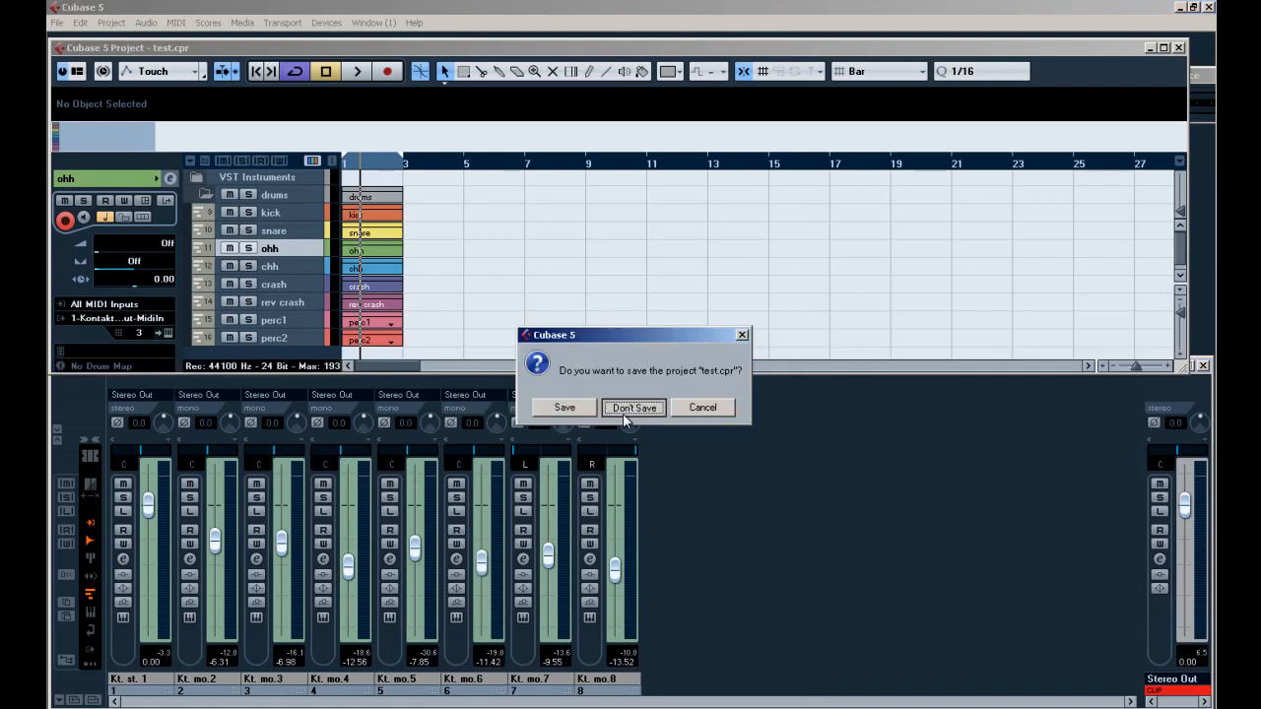
{"action": "left_click", "coordinate": [621, 412]}
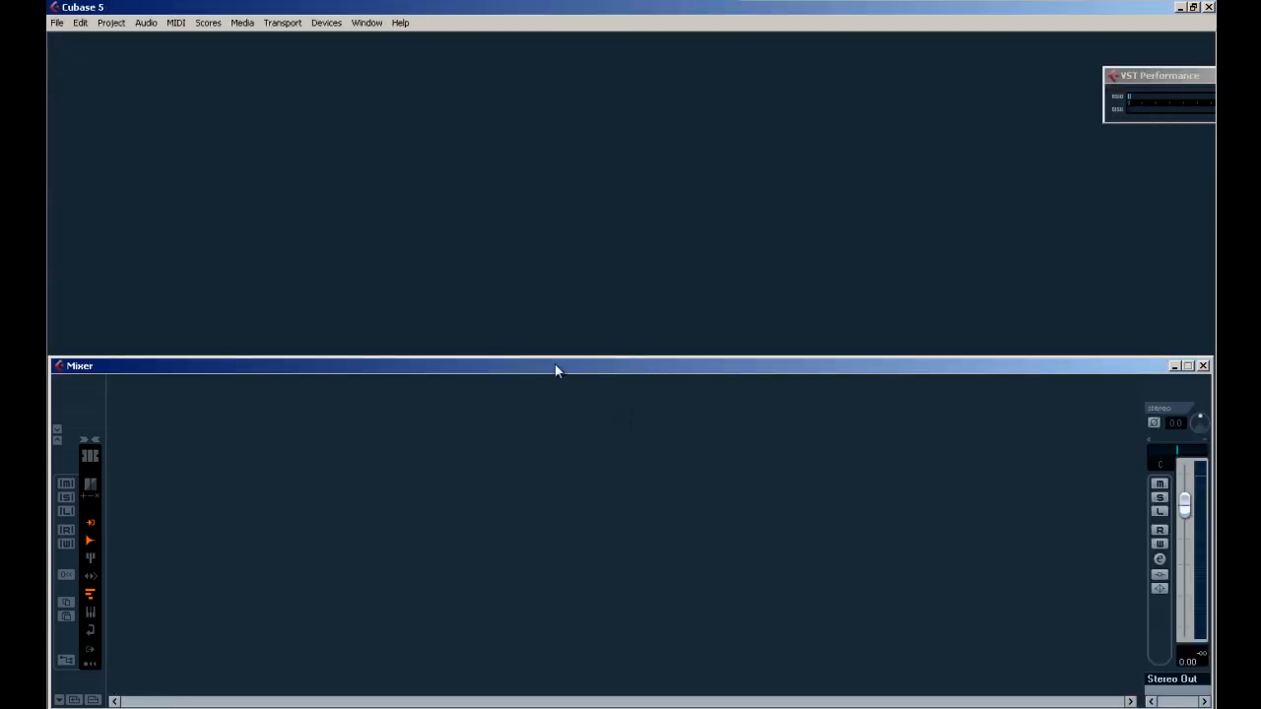
{"action": "left_click", "coordinate": [57, 22]}
{"action": "left_click", "coordinate": [61, 39]}
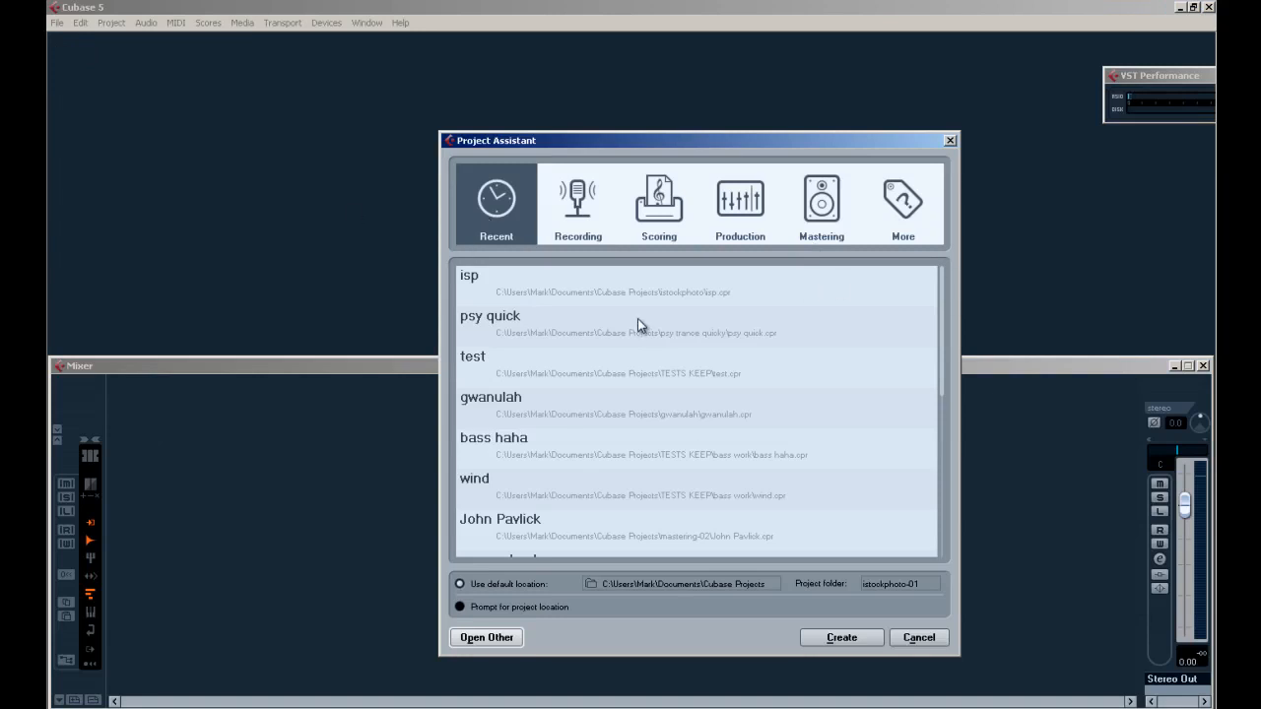
{"action": "left_click", "coordinate": [897, 211]}
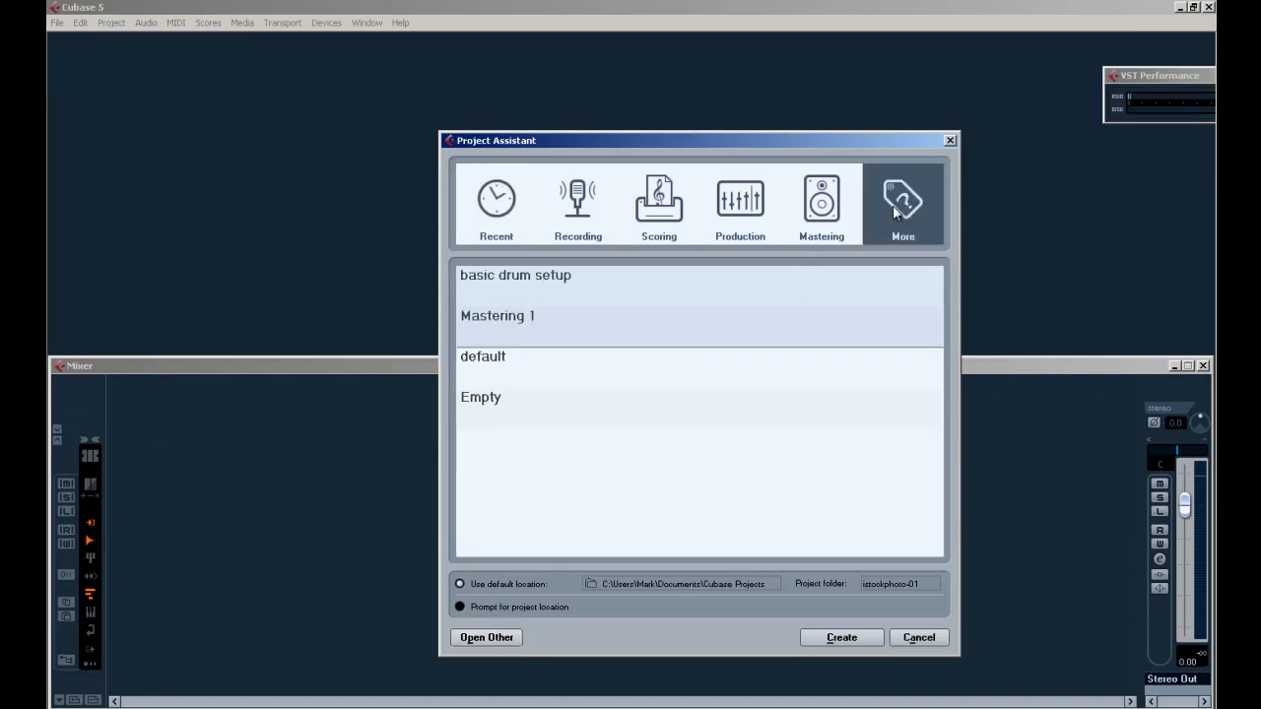
{"action": "left_click", "coordinate": [538, 277]}
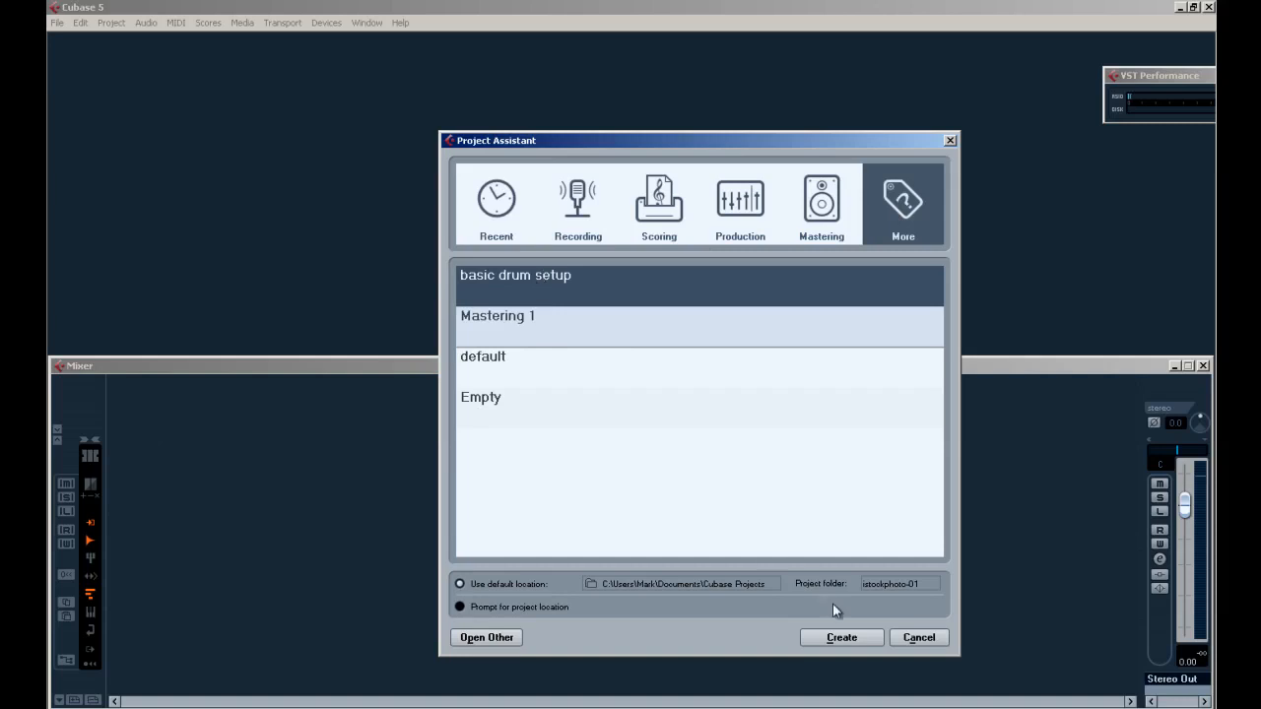
{"action": "left_click", "coordinate": [835, 637]}
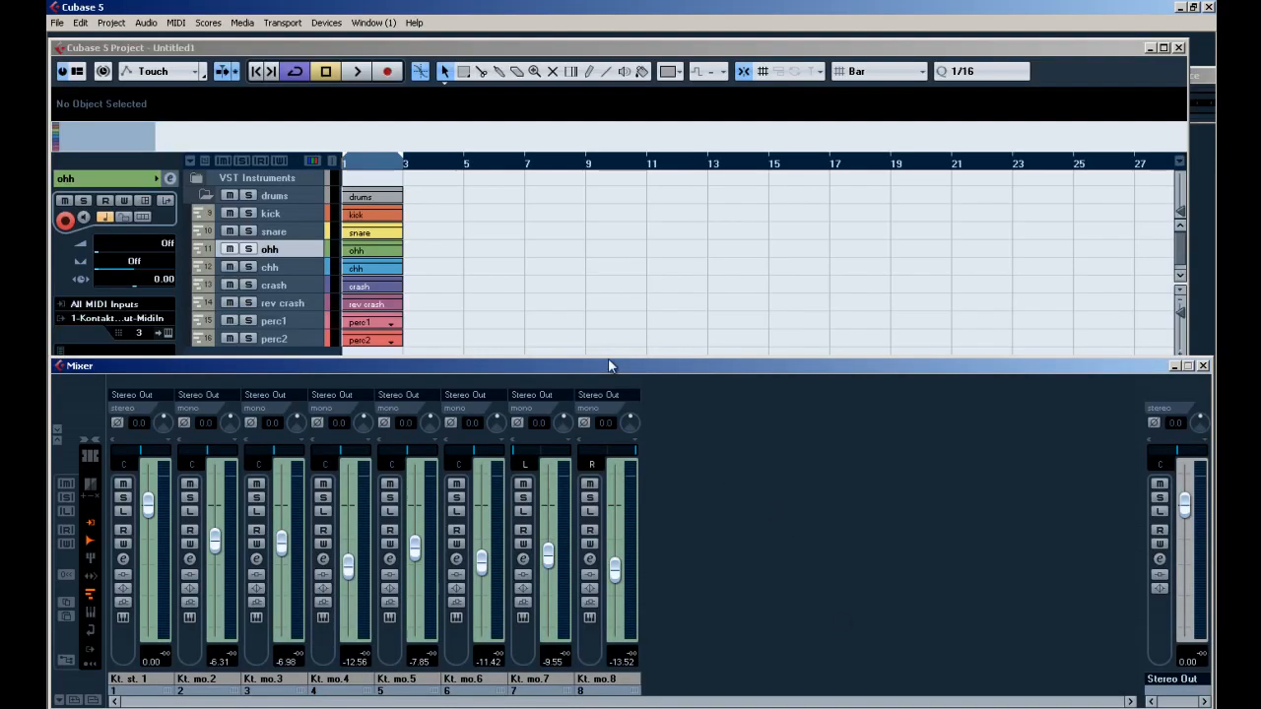
Play the new project's drum loop briefly to check the template's routing and mix, and stop playback.
{"action": "left_click", "coordinate": [602, 356]}
{"action": "key", "text": "space"}
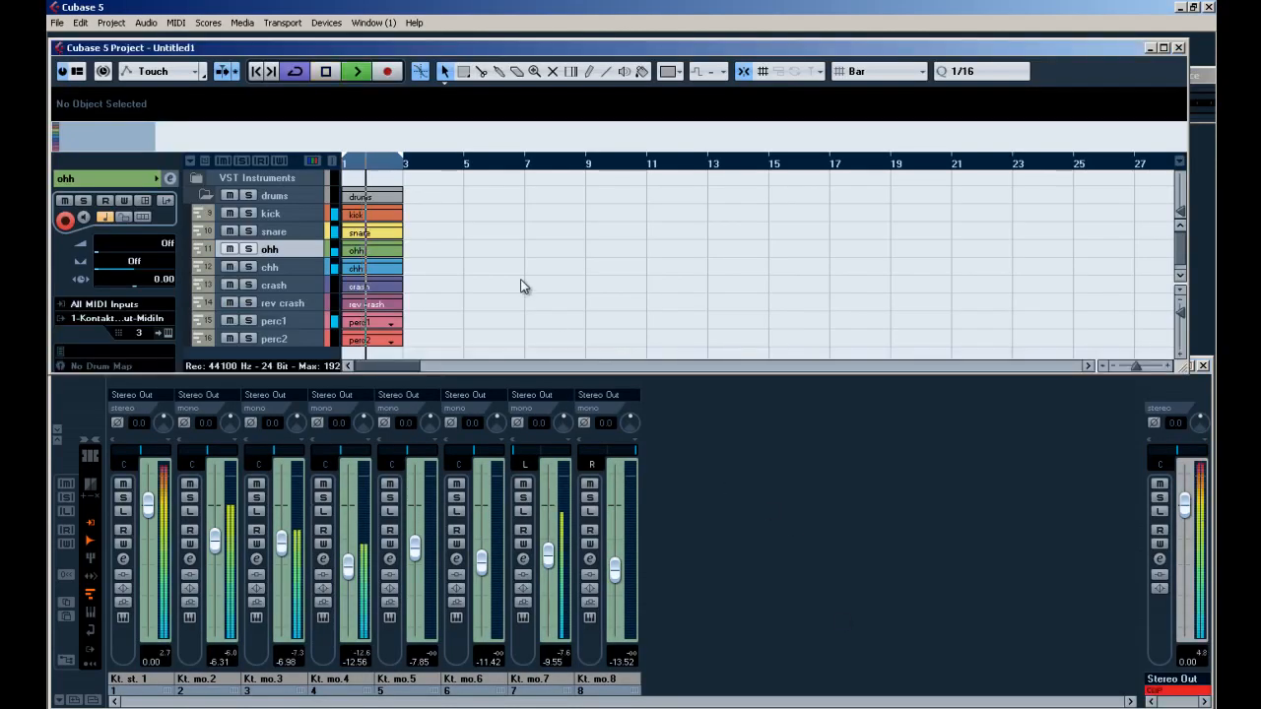
{"action": "key", "text": "space"}
Try to remove the overlapping parts on the perc1 and perc2 tracks by deleting the topmost part of each.
{"action": "left_click", "coordinate": [381, 323]}
{"action": "key", "text": "Delete"}
{"action": "left_click", "coordinate": [360, 338]}
{"action": "key", "text": "Delete"}
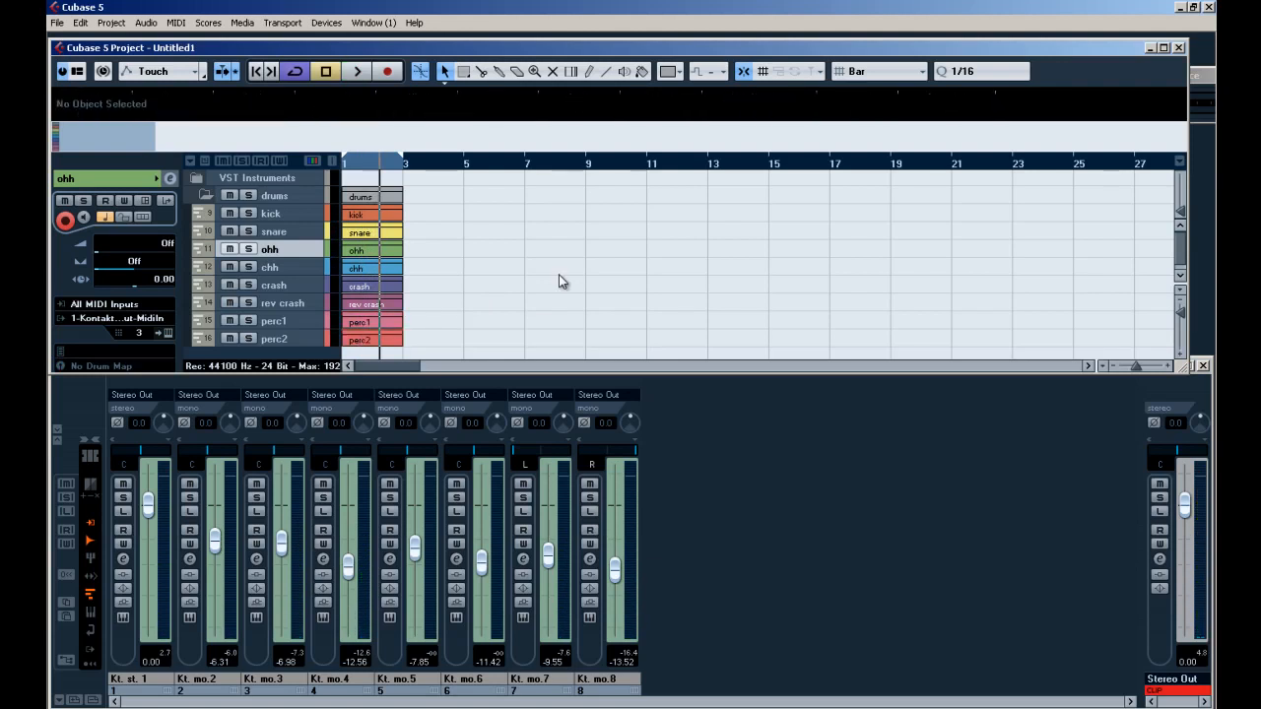
Play the loop and inspect the notes of the remaining perc1 part in the Key Editor.
{"action": "key", "text": "space"}
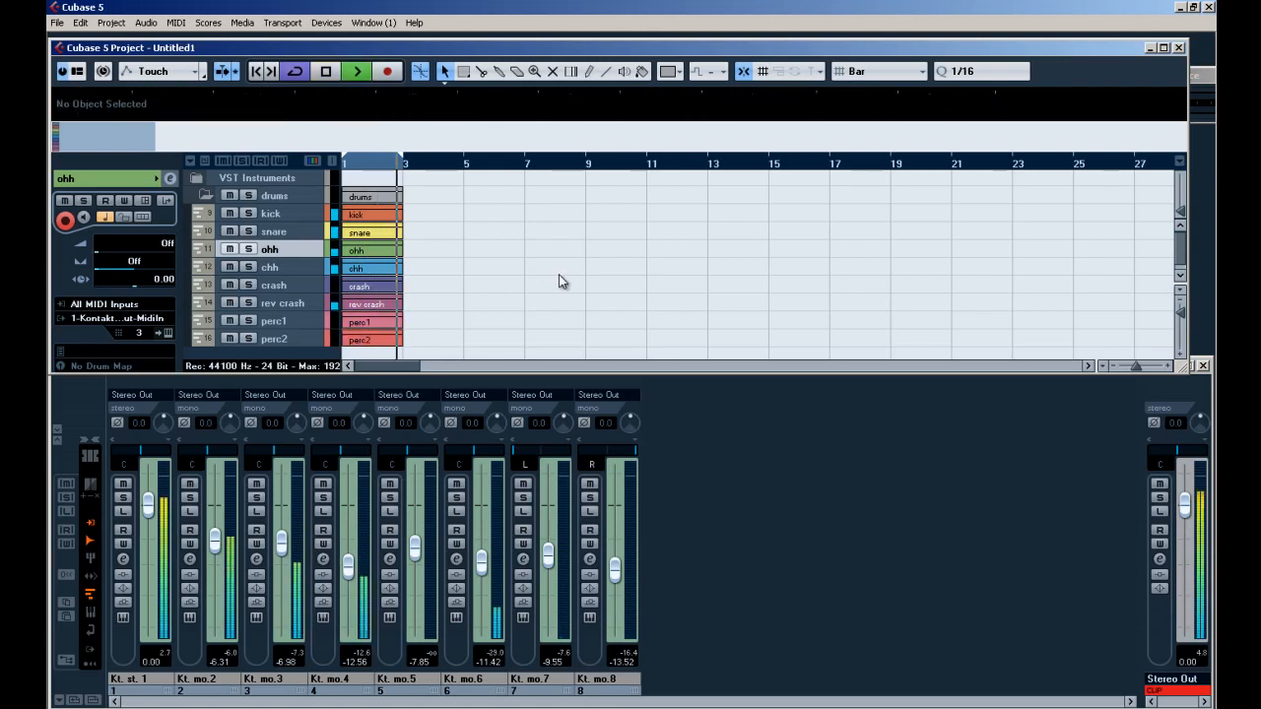
{"action": "left_click", "coordinate": [281, 321]}
{"action": "key", "text": "space"}
{"action": "double_click", "coordinate": [347, 325]}
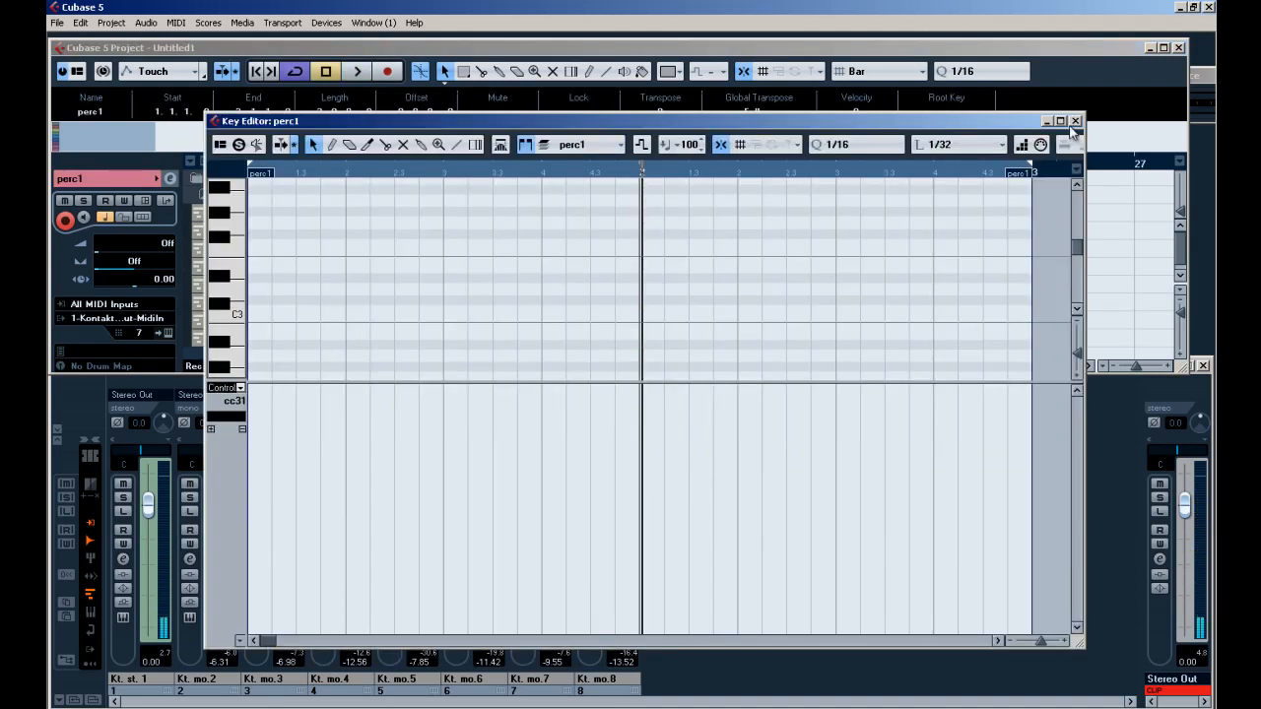
{"action": "left_click", "coordinate": [1072, 126]}
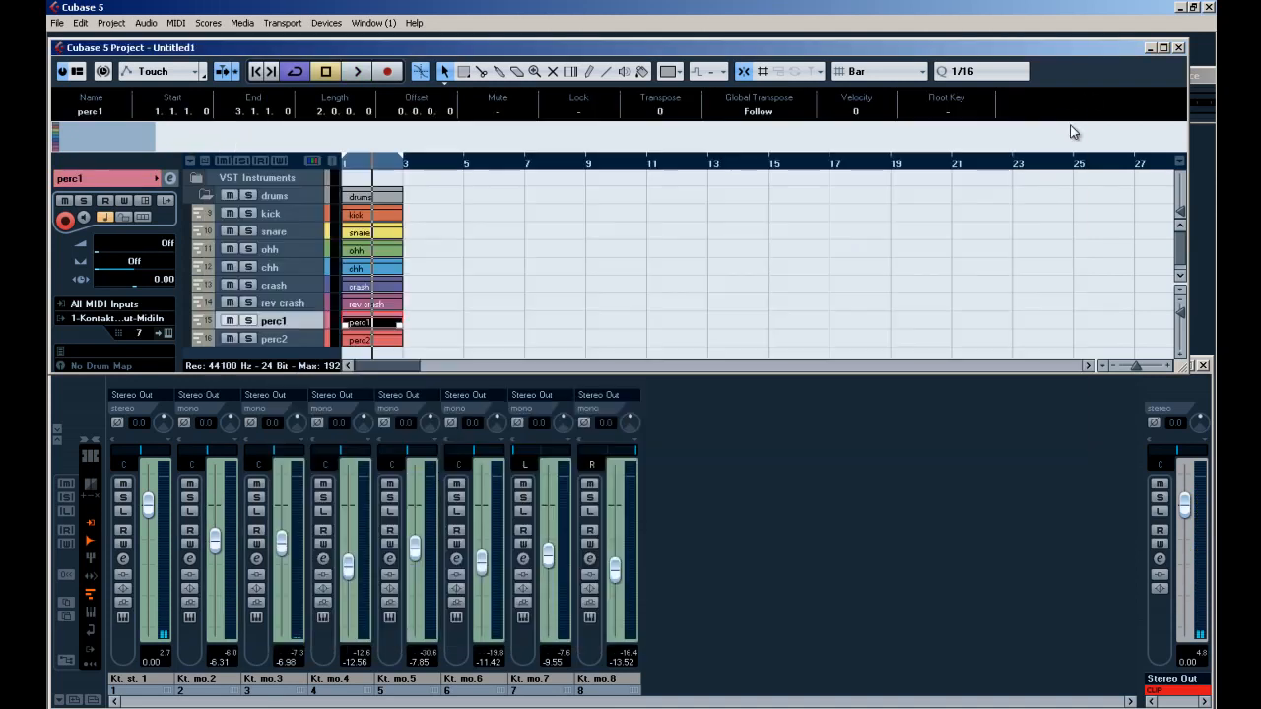
Restore the deleted parts, merge the overlapping parts on perc1 and perc2 with the Glue tool, and play the loop.
{"action": "right_click", "coordinate": [663, 265]}
{"action": "left_click", "coordinate": [627, 273]}
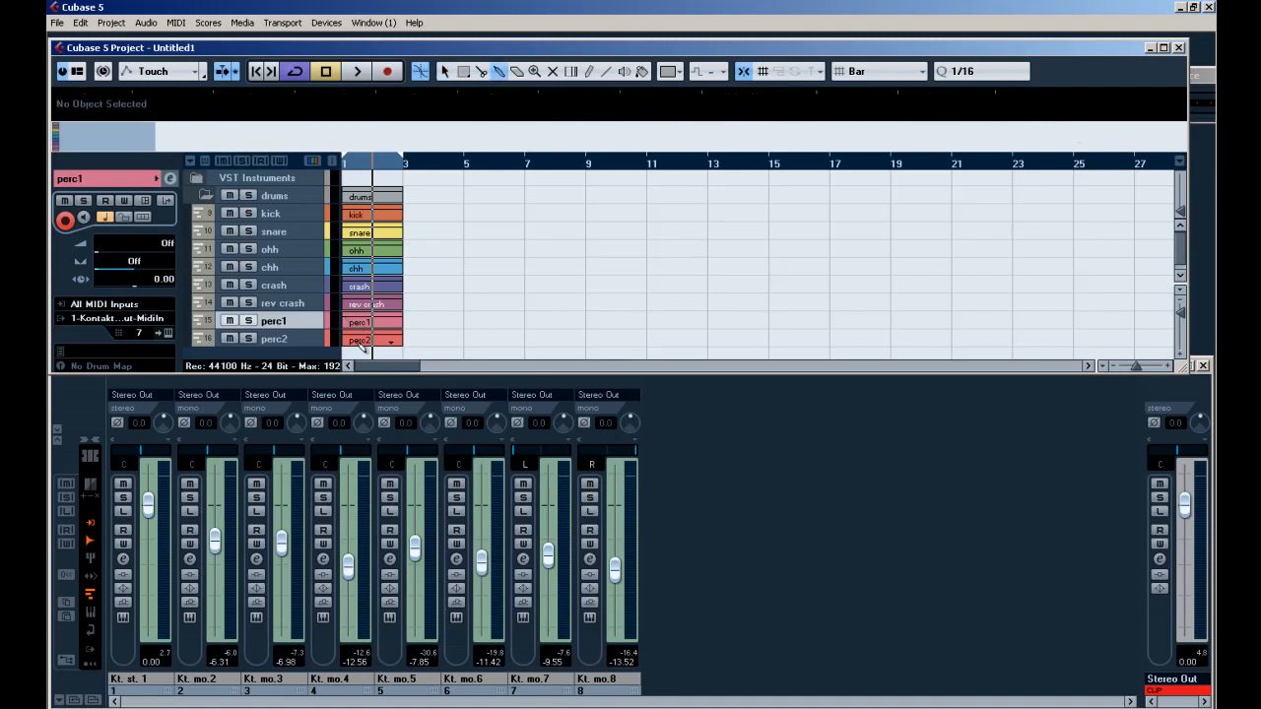
{"action": "key", "text": "space"}
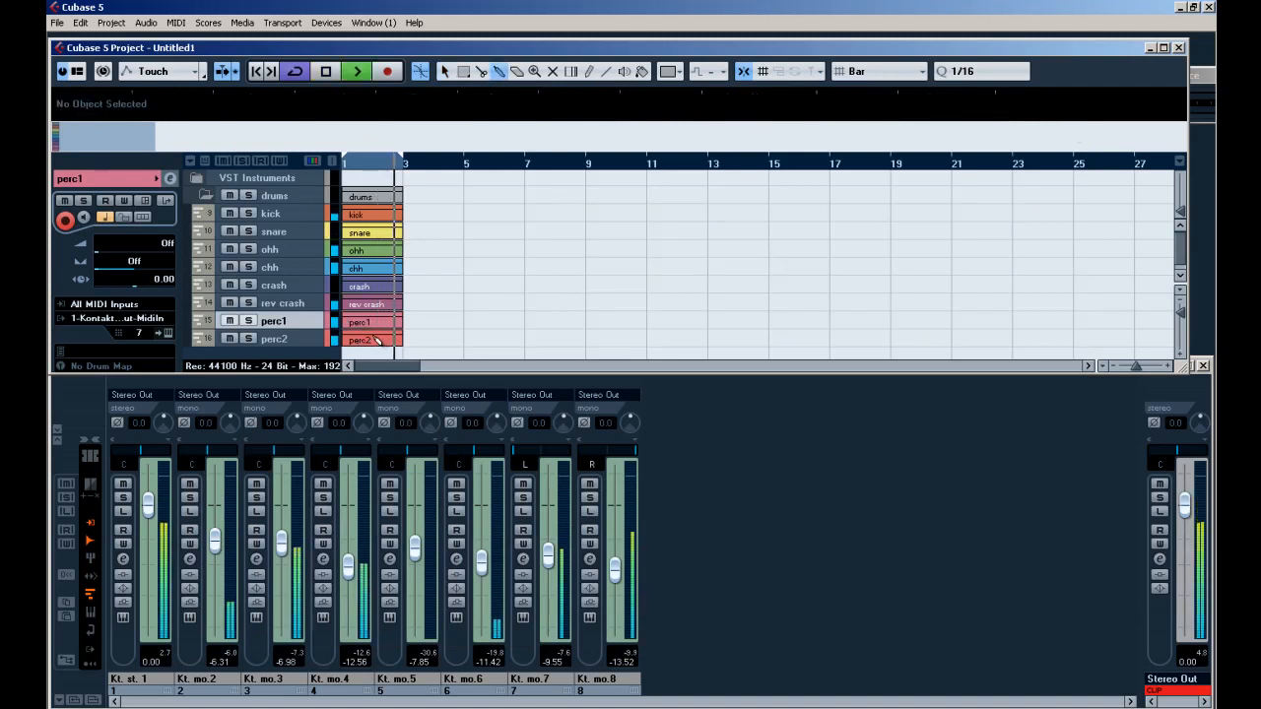
{"action": "key", "text": "space"}
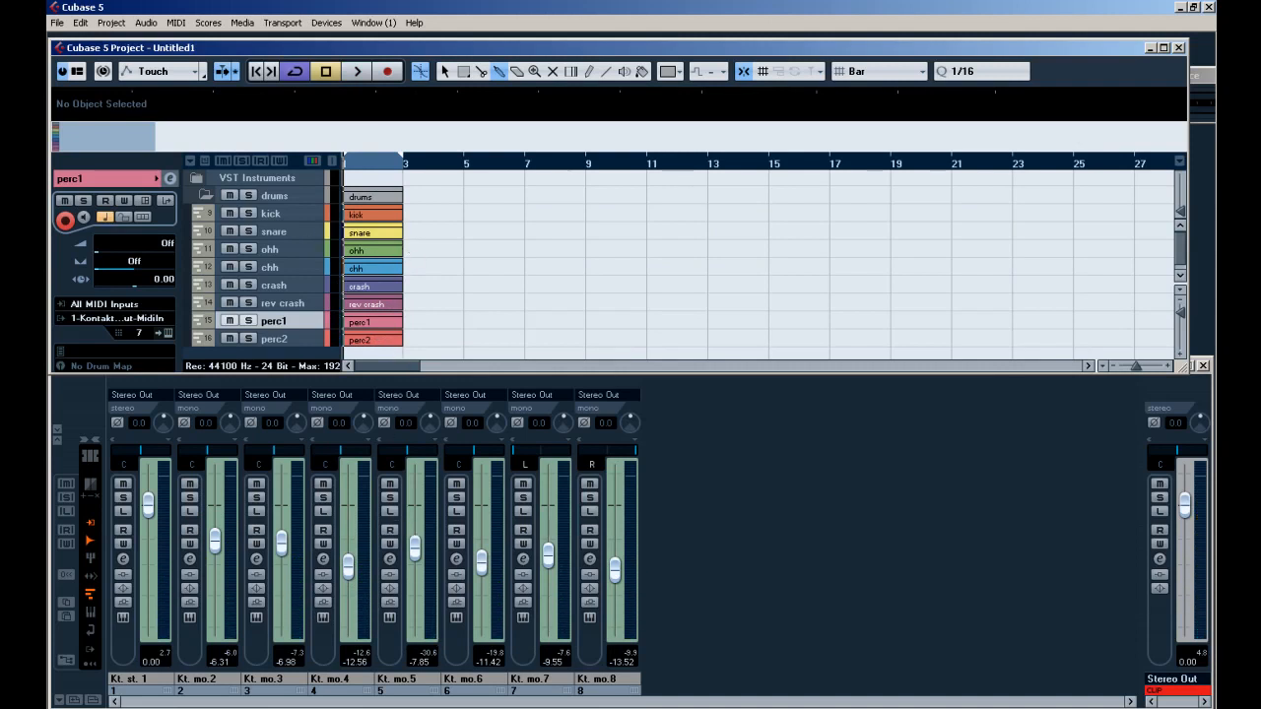
Show the VST Instruments window, and toggle the mixer off and back on.
{"action": "left_click", "coordinate": [881, 424]}
{"action": "key", "text": "F11"}
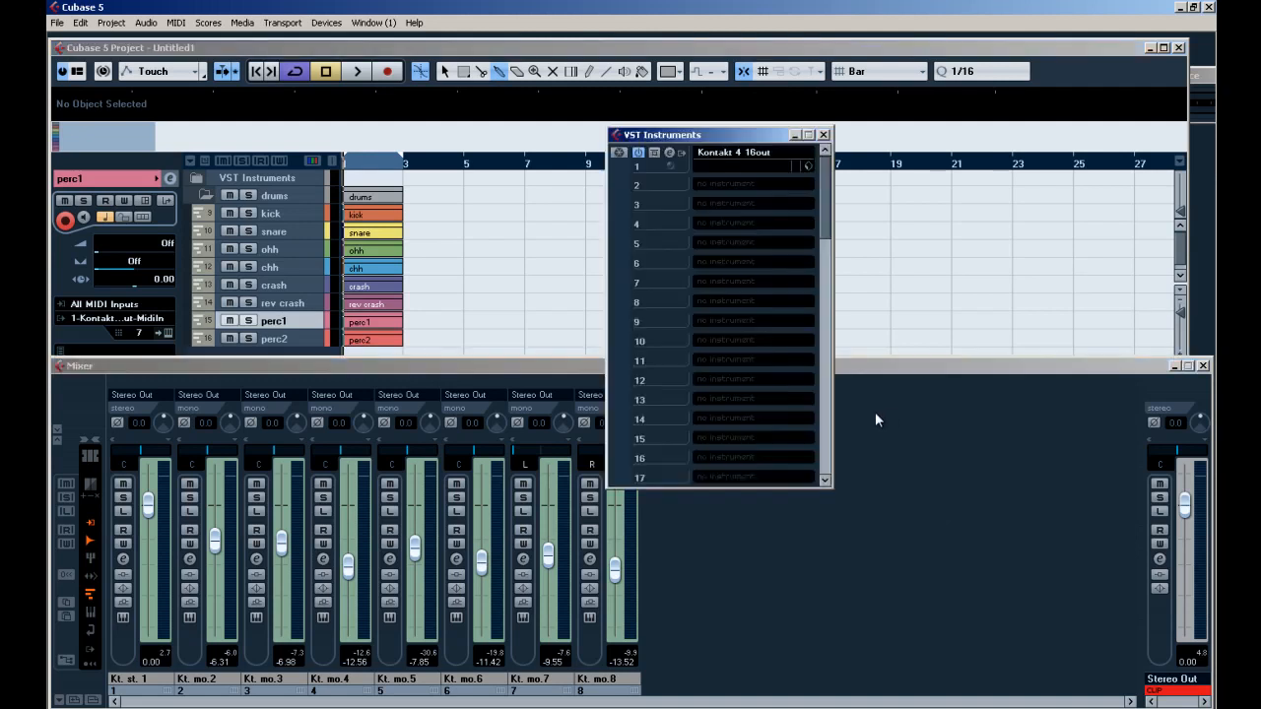
{"action": "left_click", "coordinate": [1024, 384]}
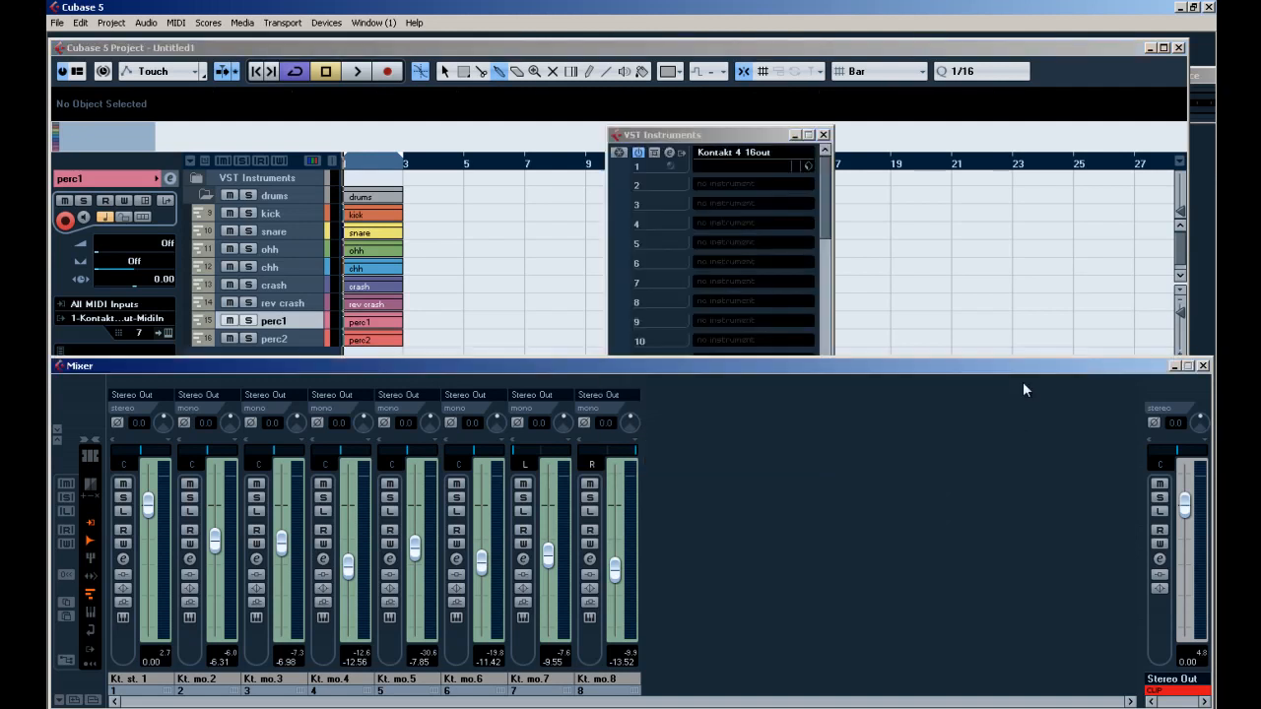
{"action": "key", "text": "F3"}
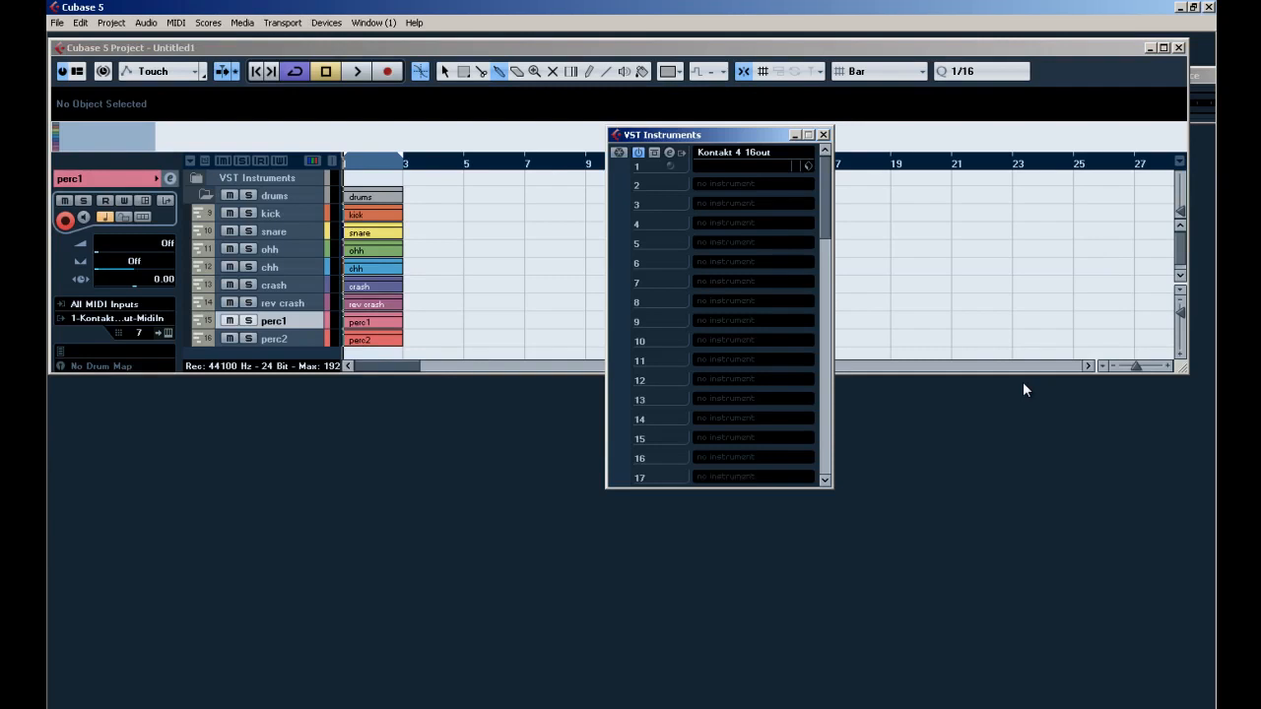
{"action": "key", "text": "F3"}
Set the project's fixed tempo to 148 and play the loop briefly at the new tempo.
{"action": "left_click", "coordinate": [859, 601]}
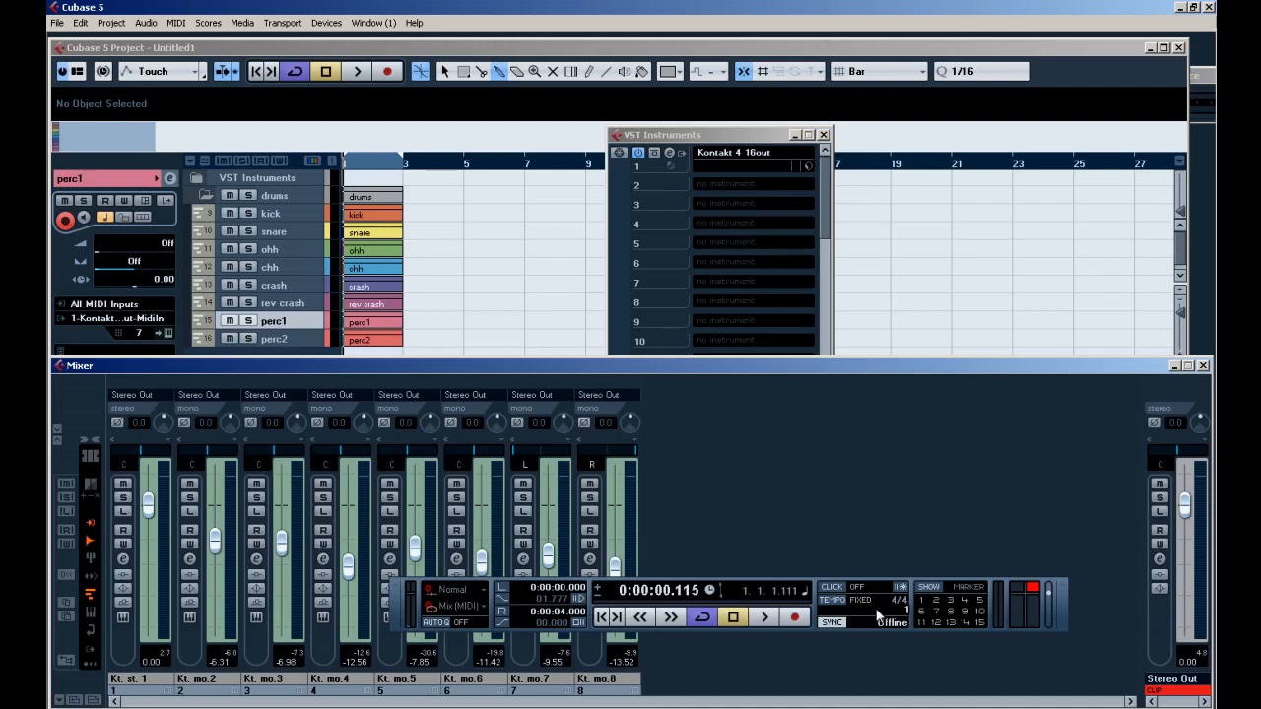
{"action": "type", "text": "48"}
{"action": "key", "text": "Return"}
{"action": "key", "text": "space"}
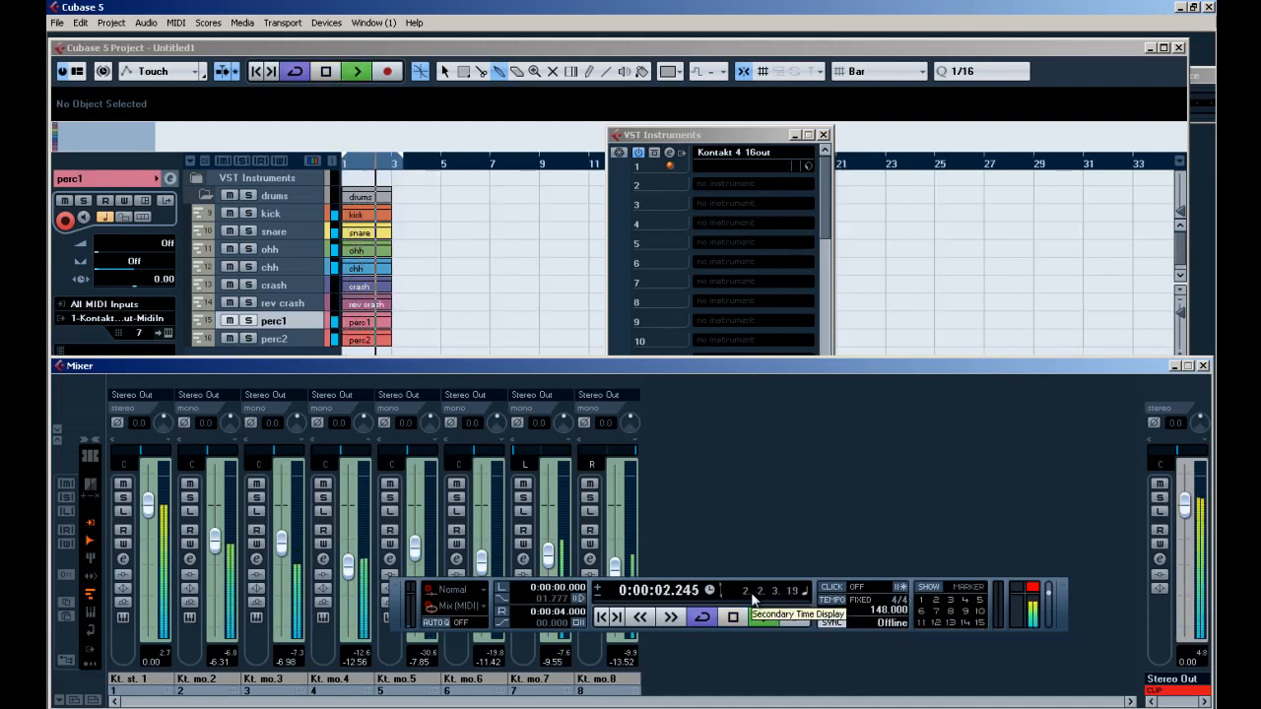
{"action": "key", "text": "space"}
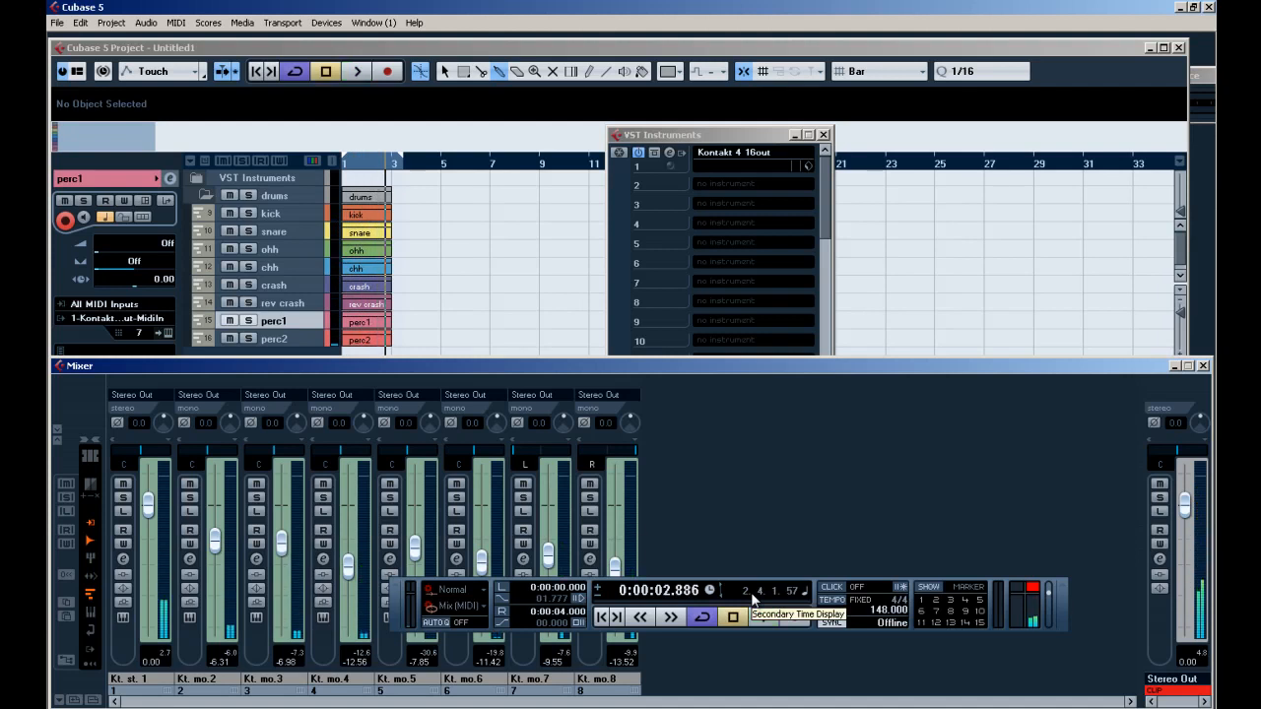